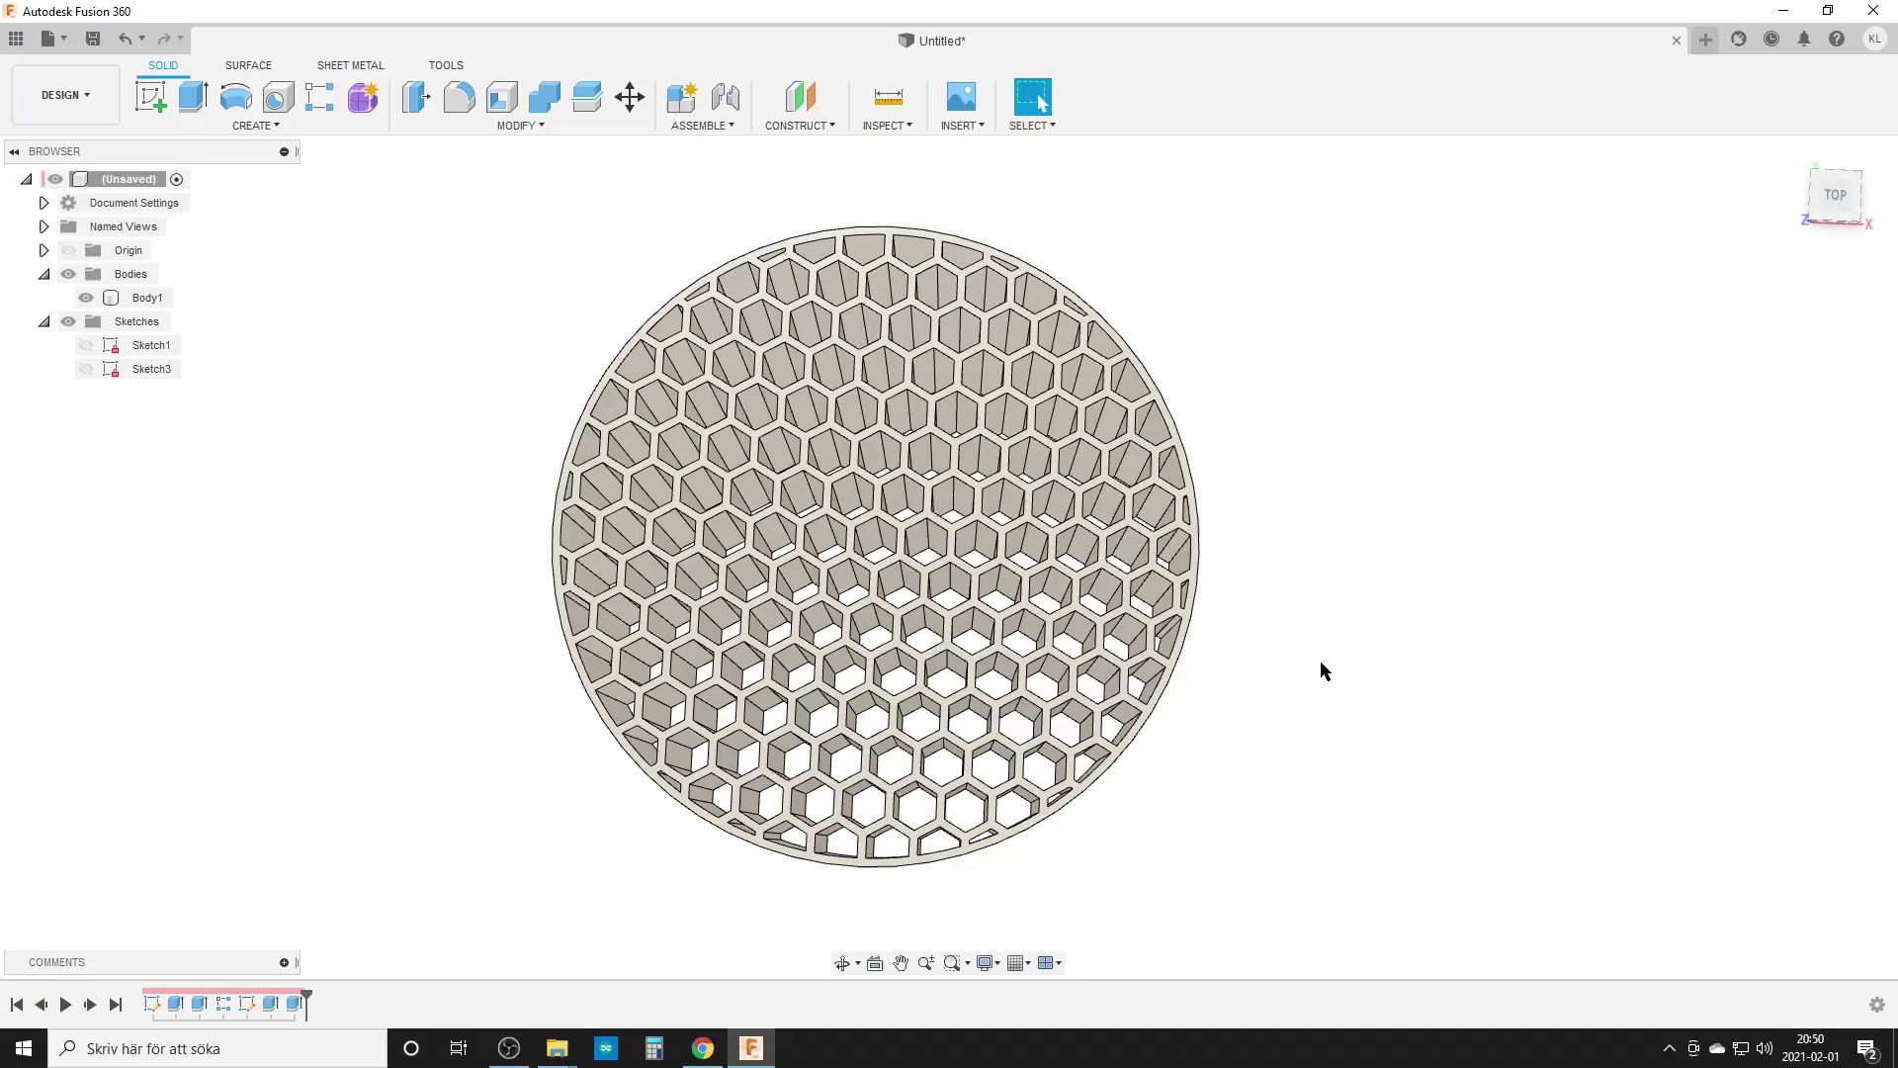
Examine the finished honeycomb disc and its hexagonal openings from several angles
shift+middle_drag(1320, 660, 431, 880)
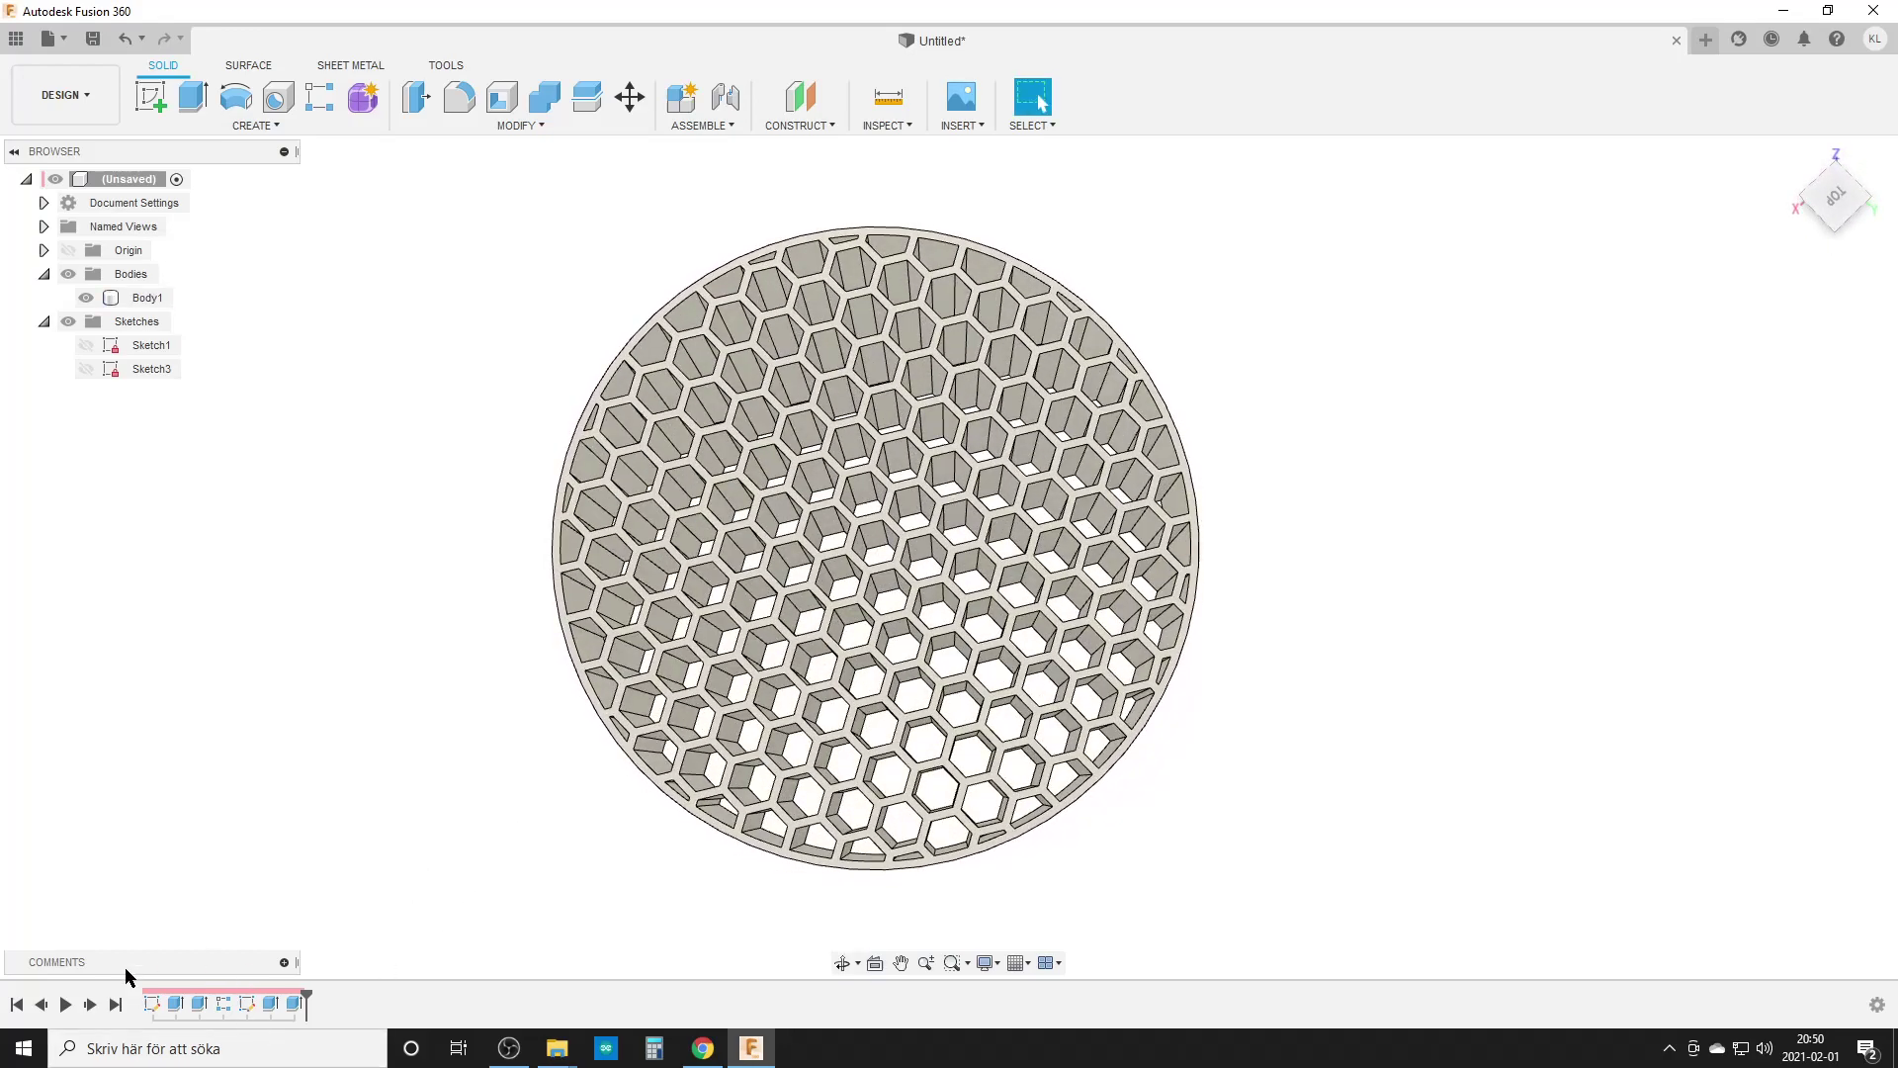
click(869, 691)
scroll(880, 688, up, 3)
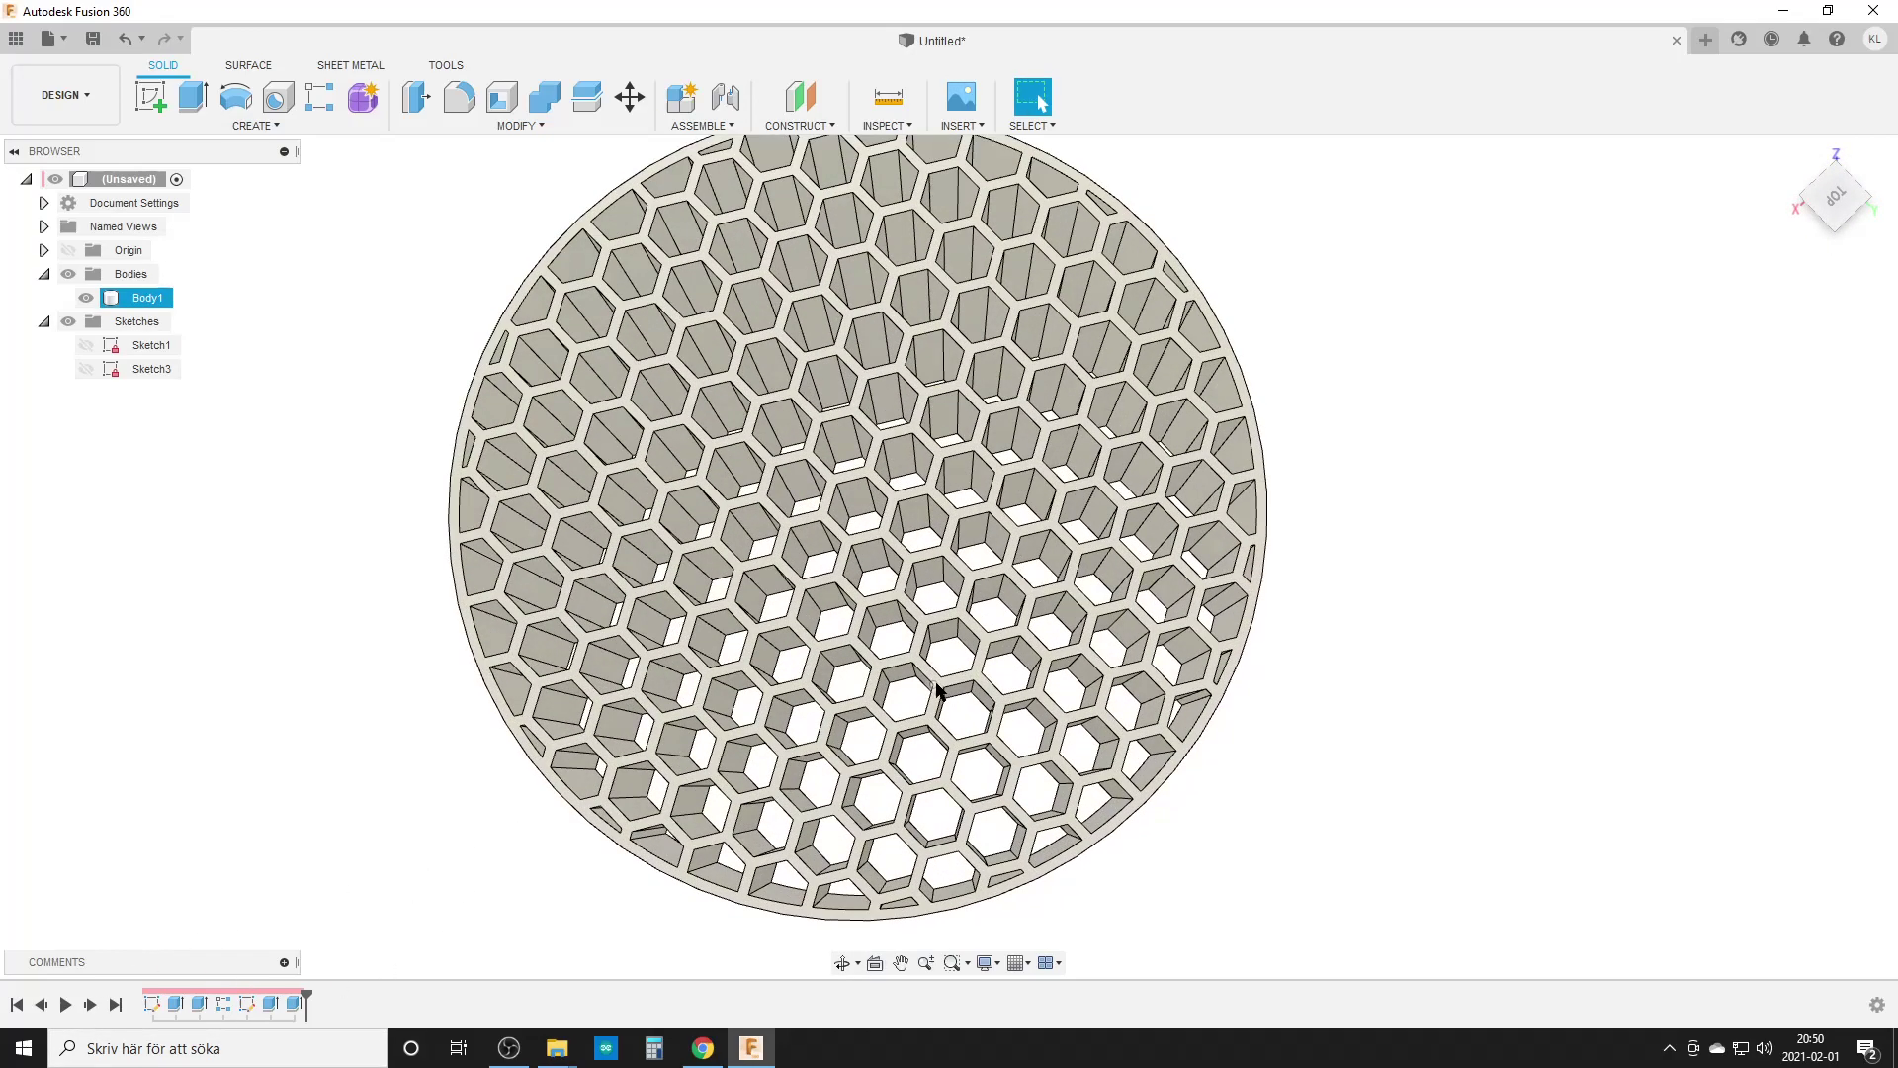
scroll(919, 682, down, 5)
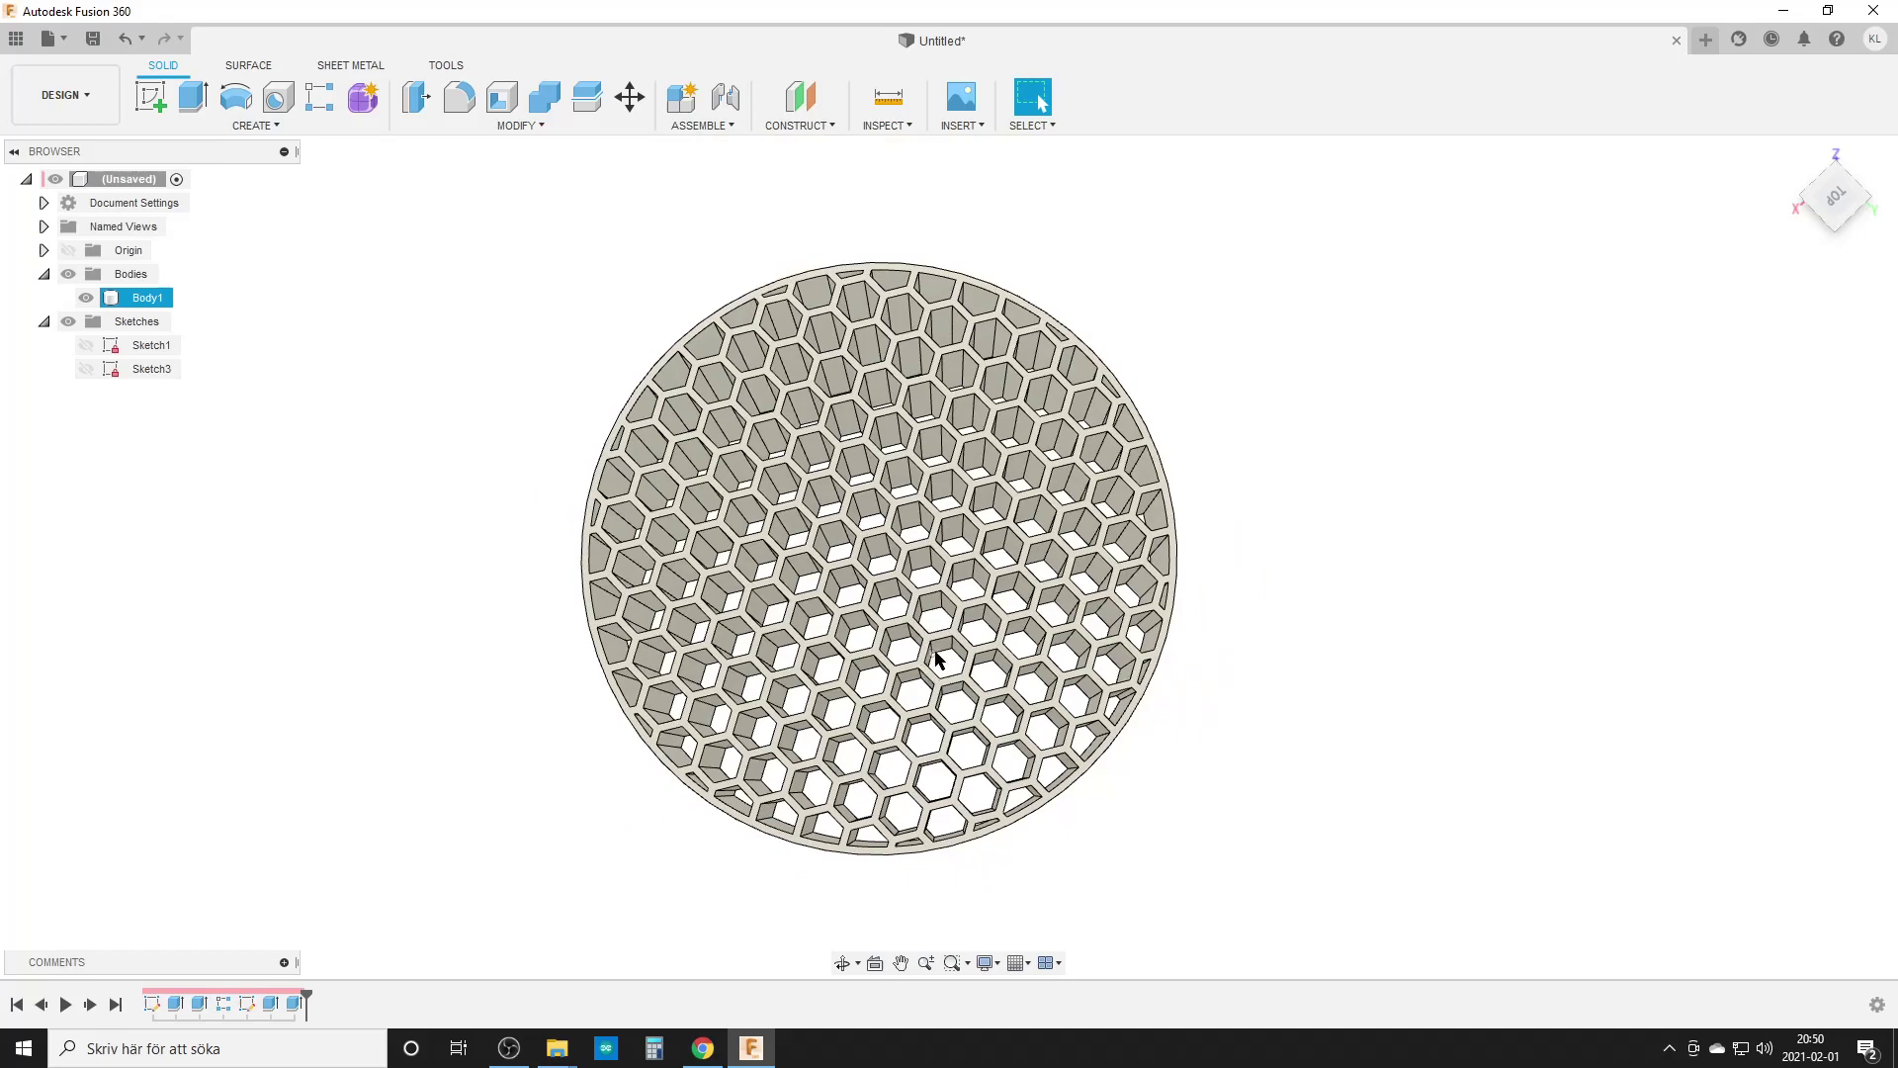
shift+middle_drag(929, 689, 879, 682)
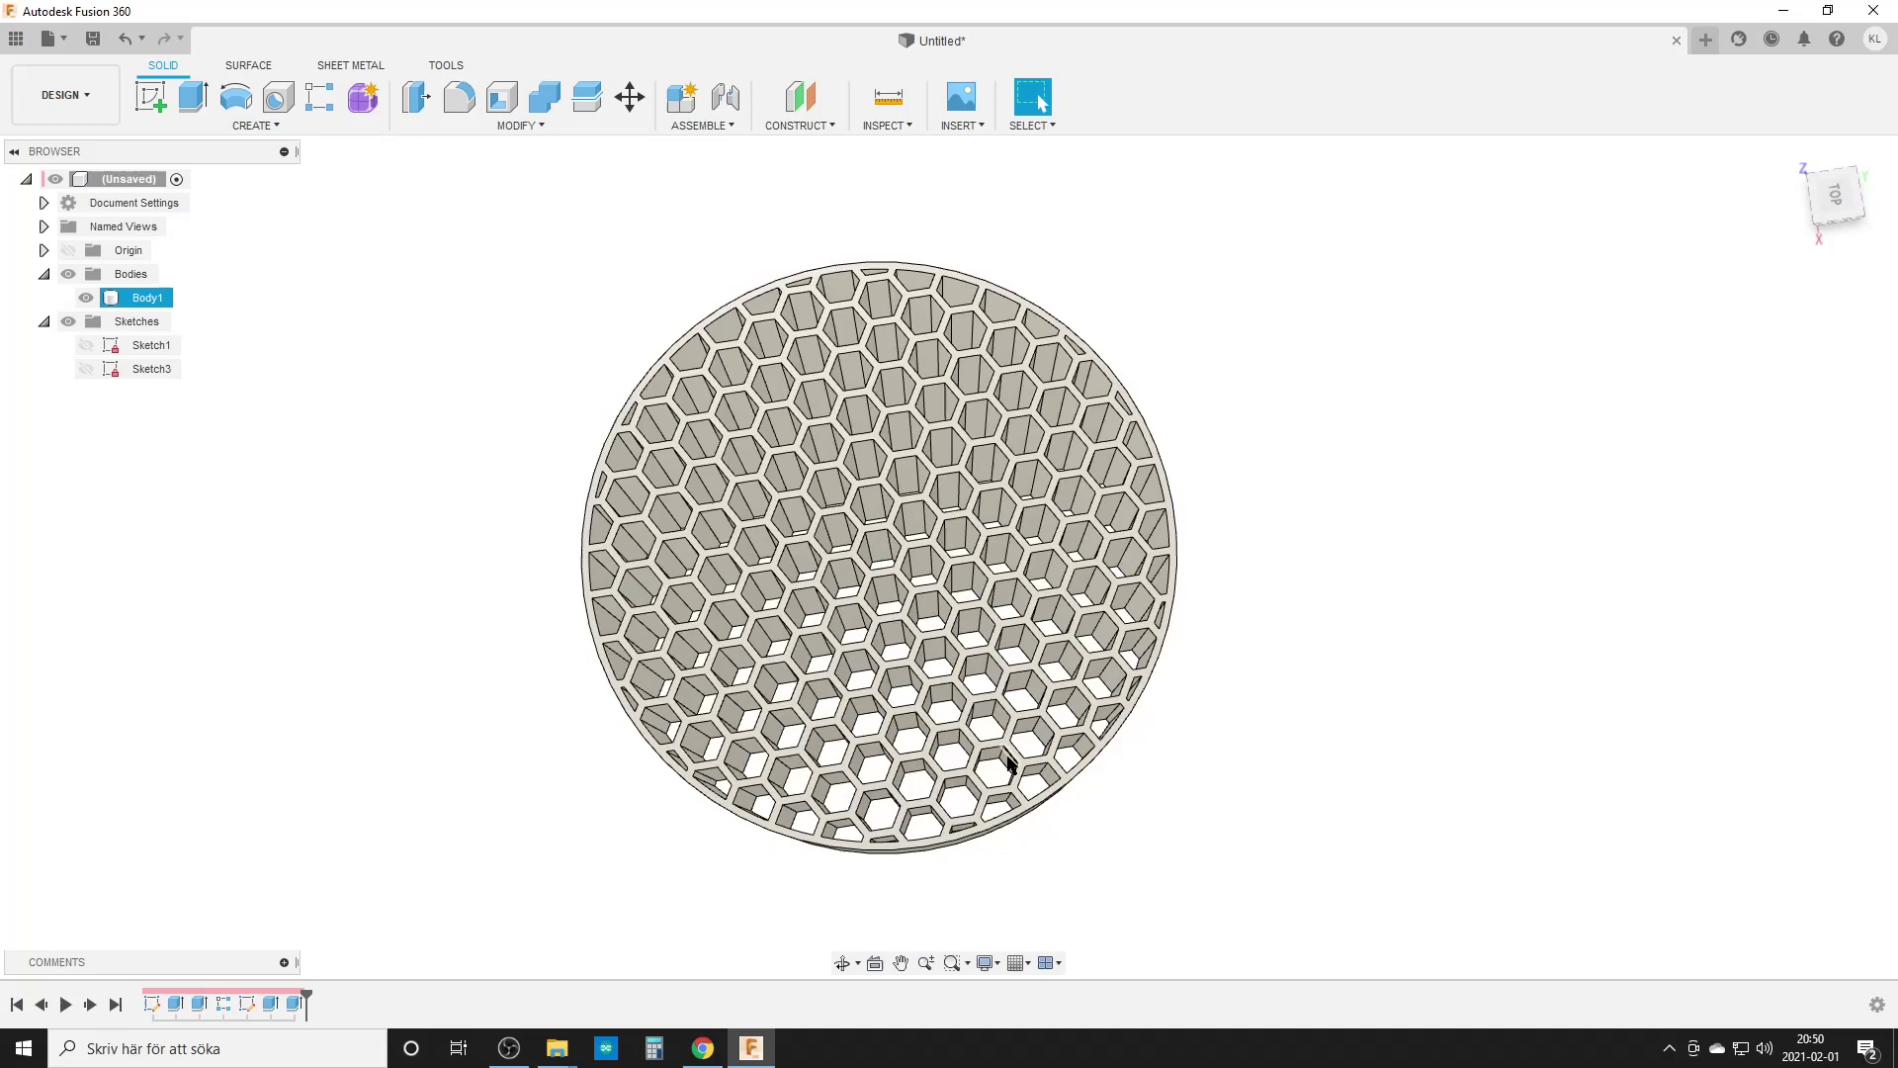
click(719, 402)
mouse_move(974, 596)
shift+middle_down()
mouse_move(981, 537)
mouse_move(975, 573)
shift+middle_up()
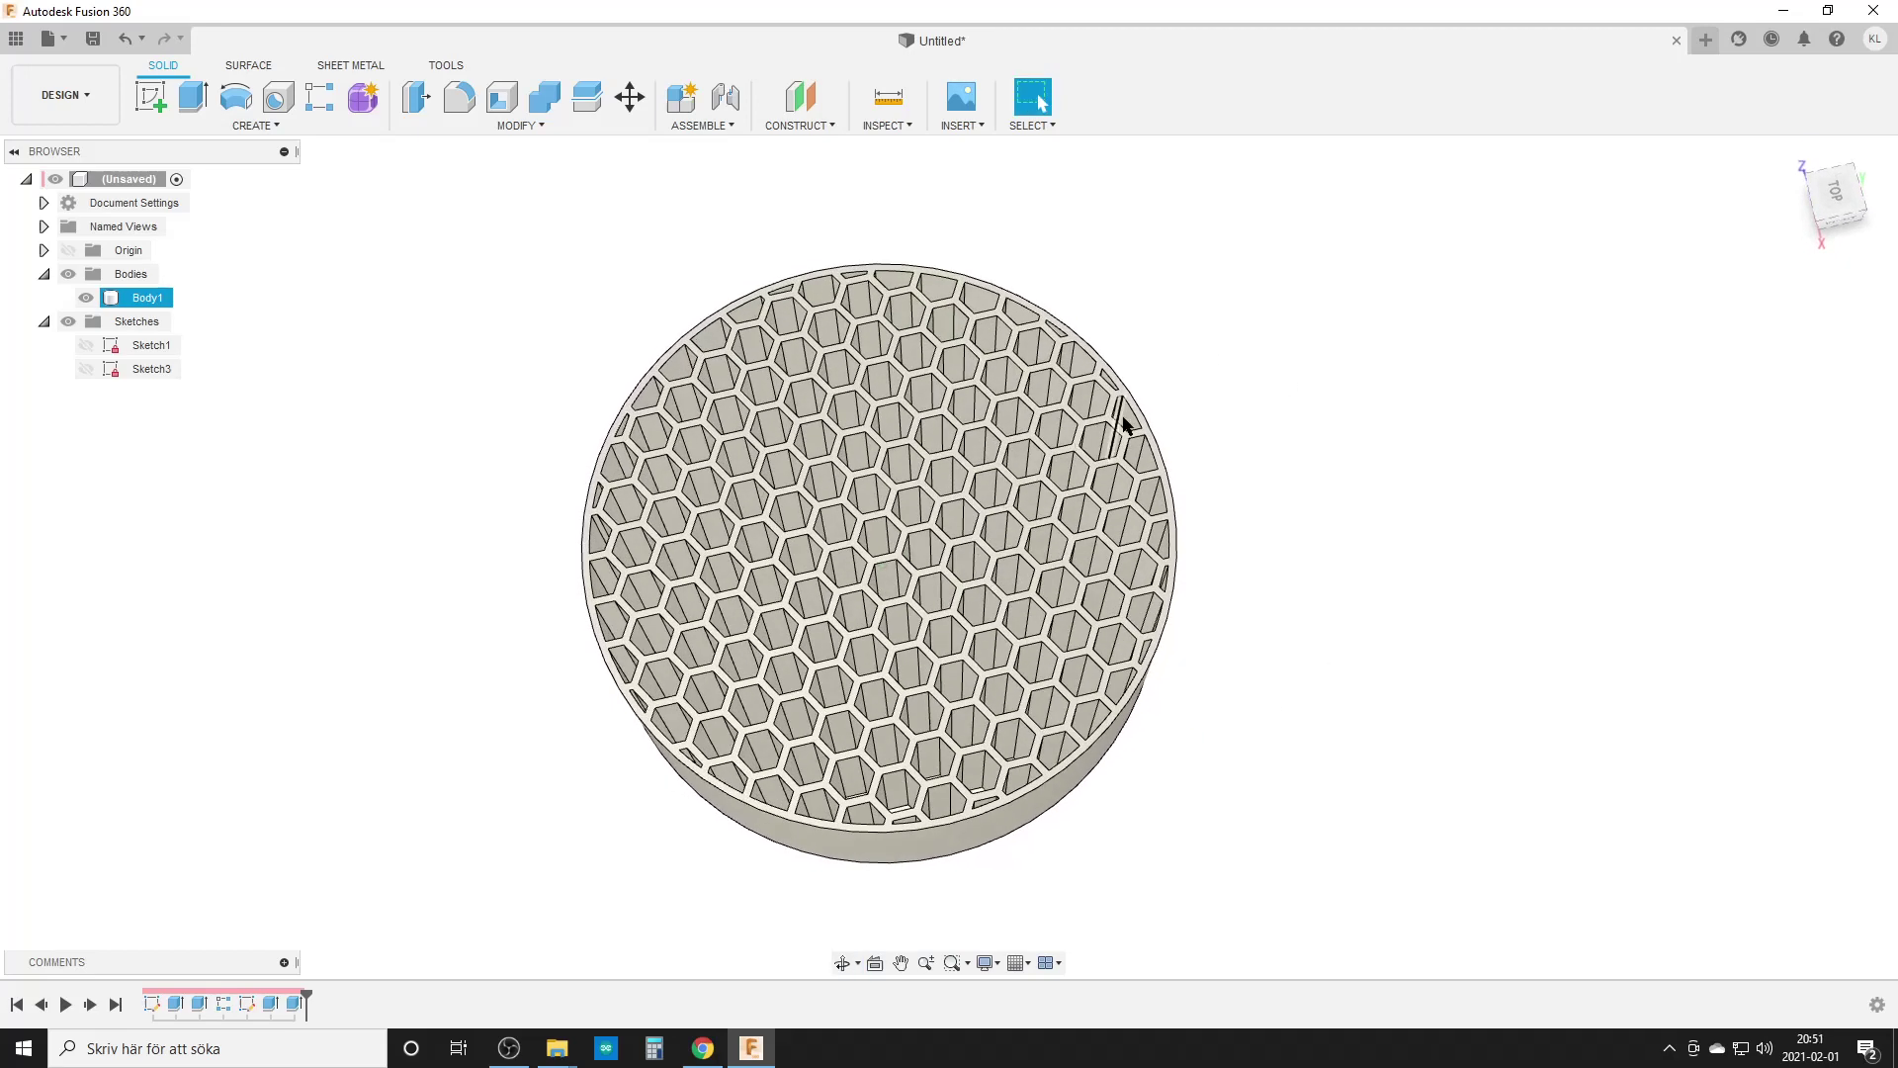
click(1231, 419)
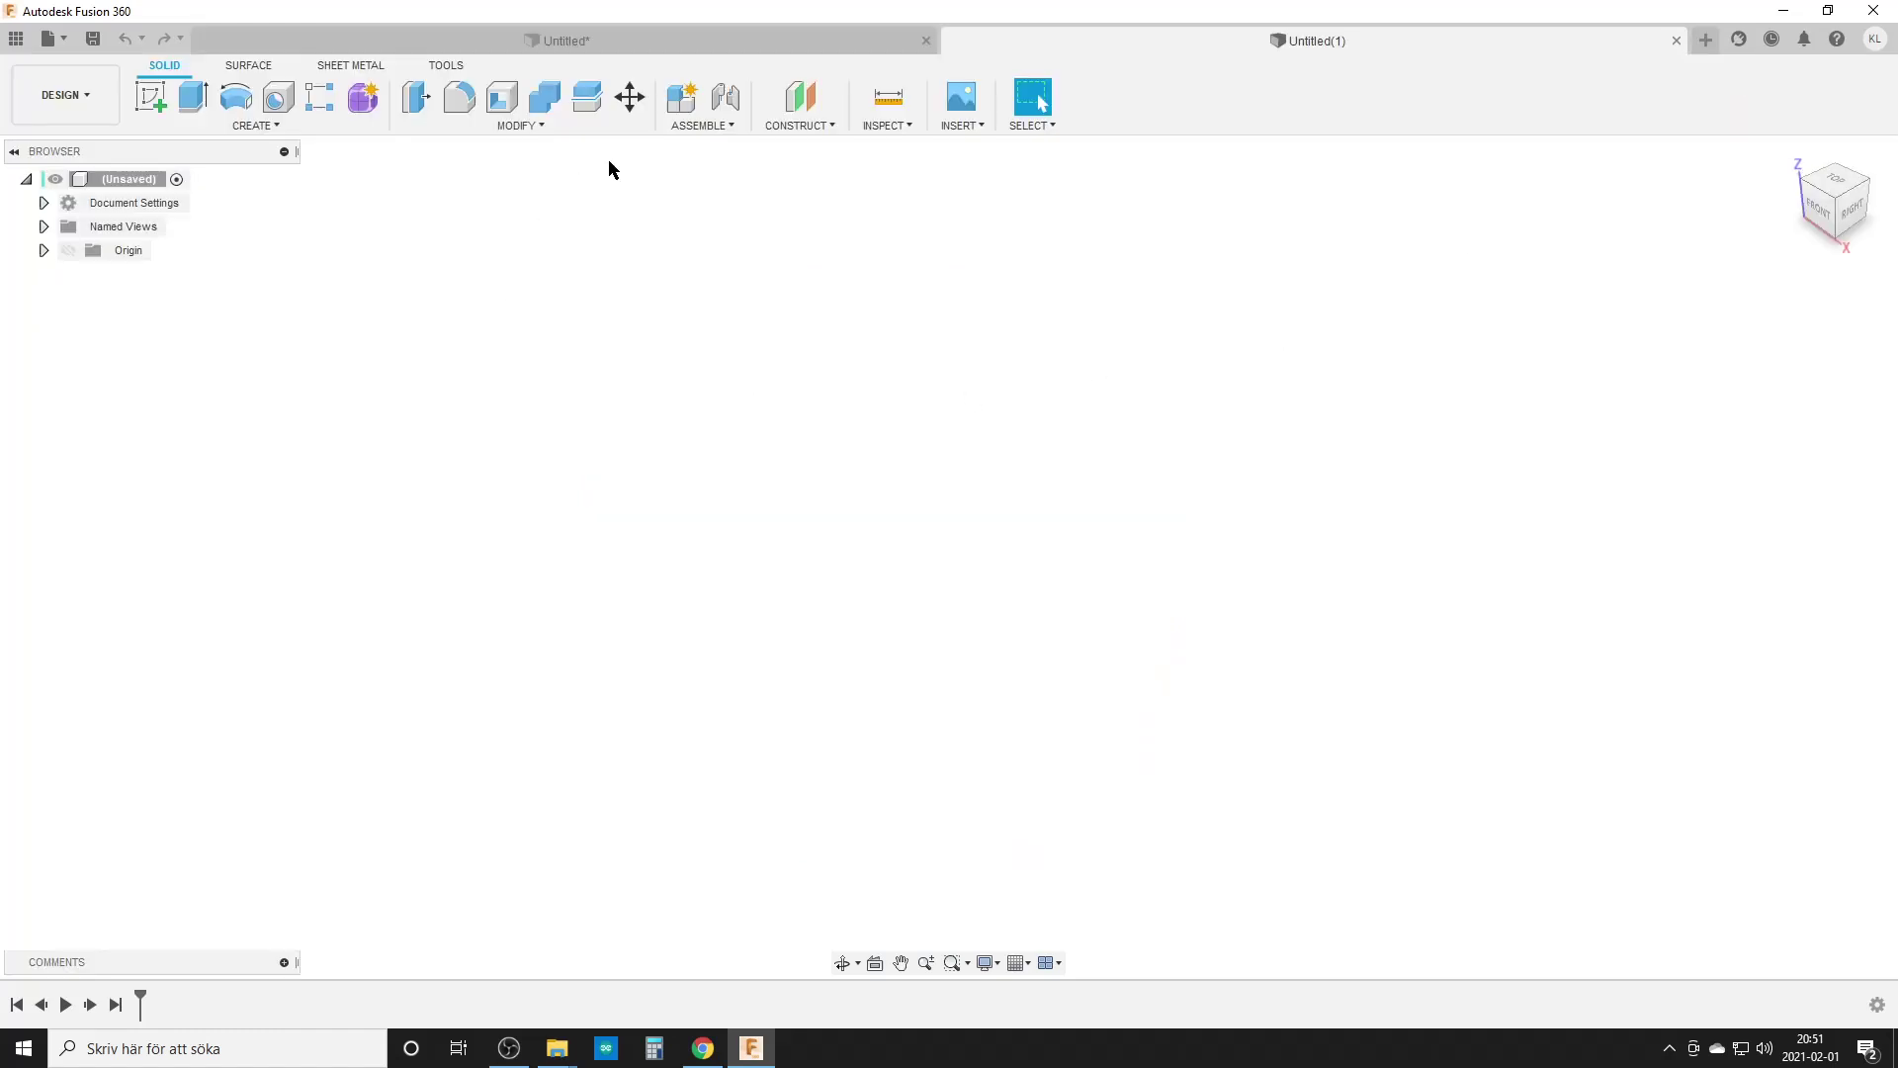
Add a user parameter named OD with a value of 75 mm
click(540, 126)
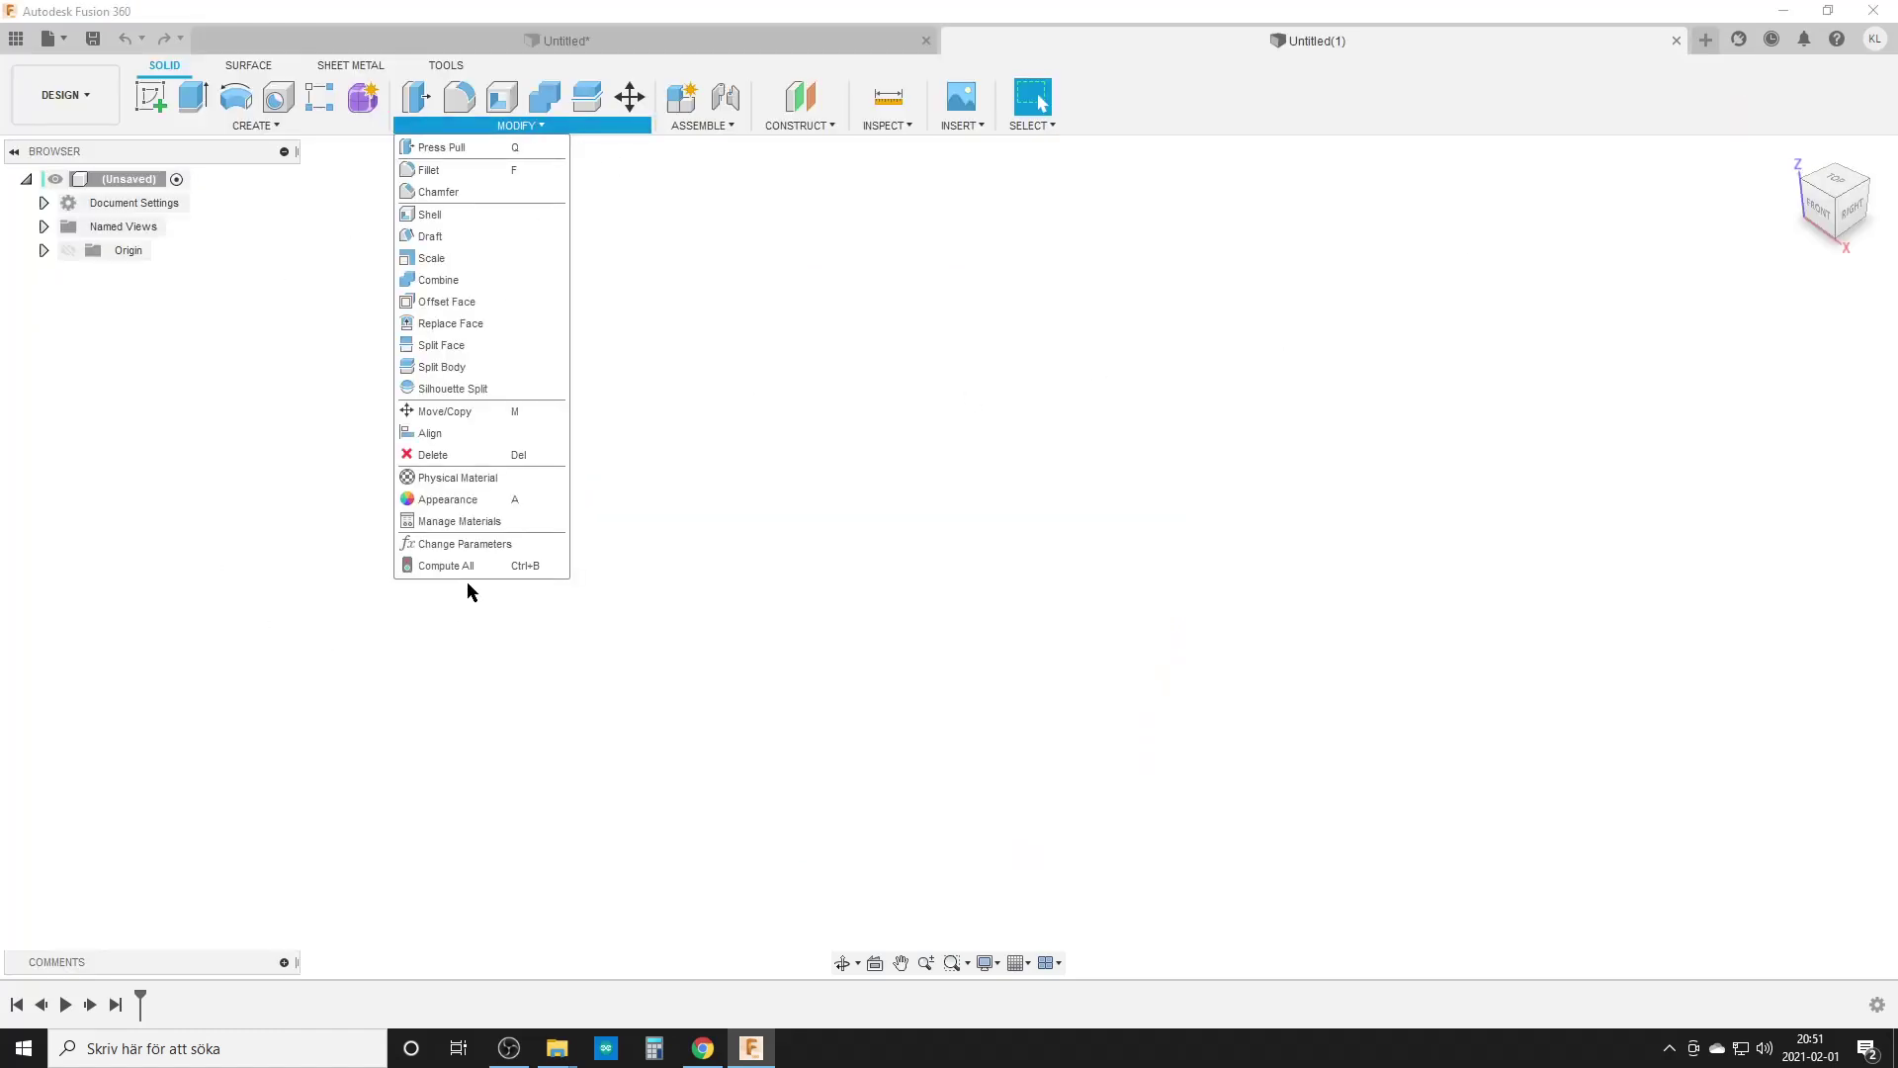
click(463, 544)
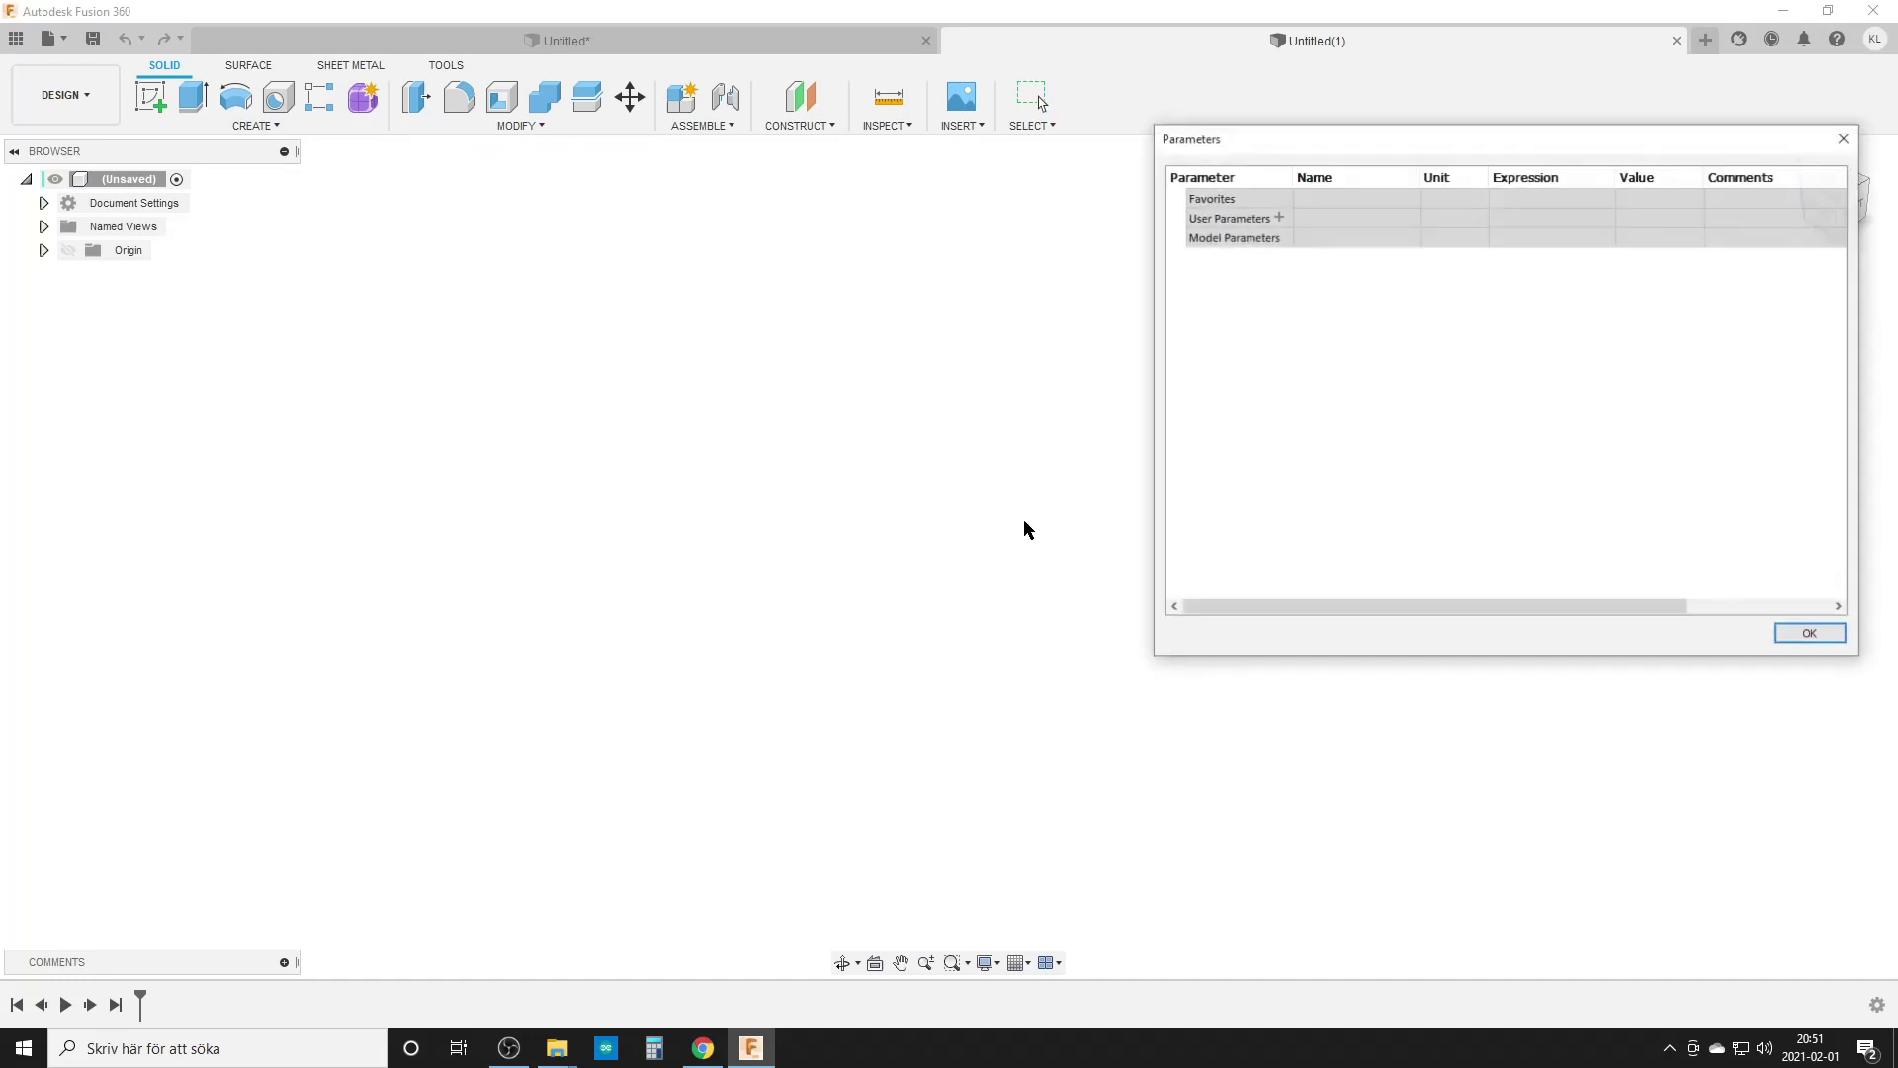
click(1279, 217)
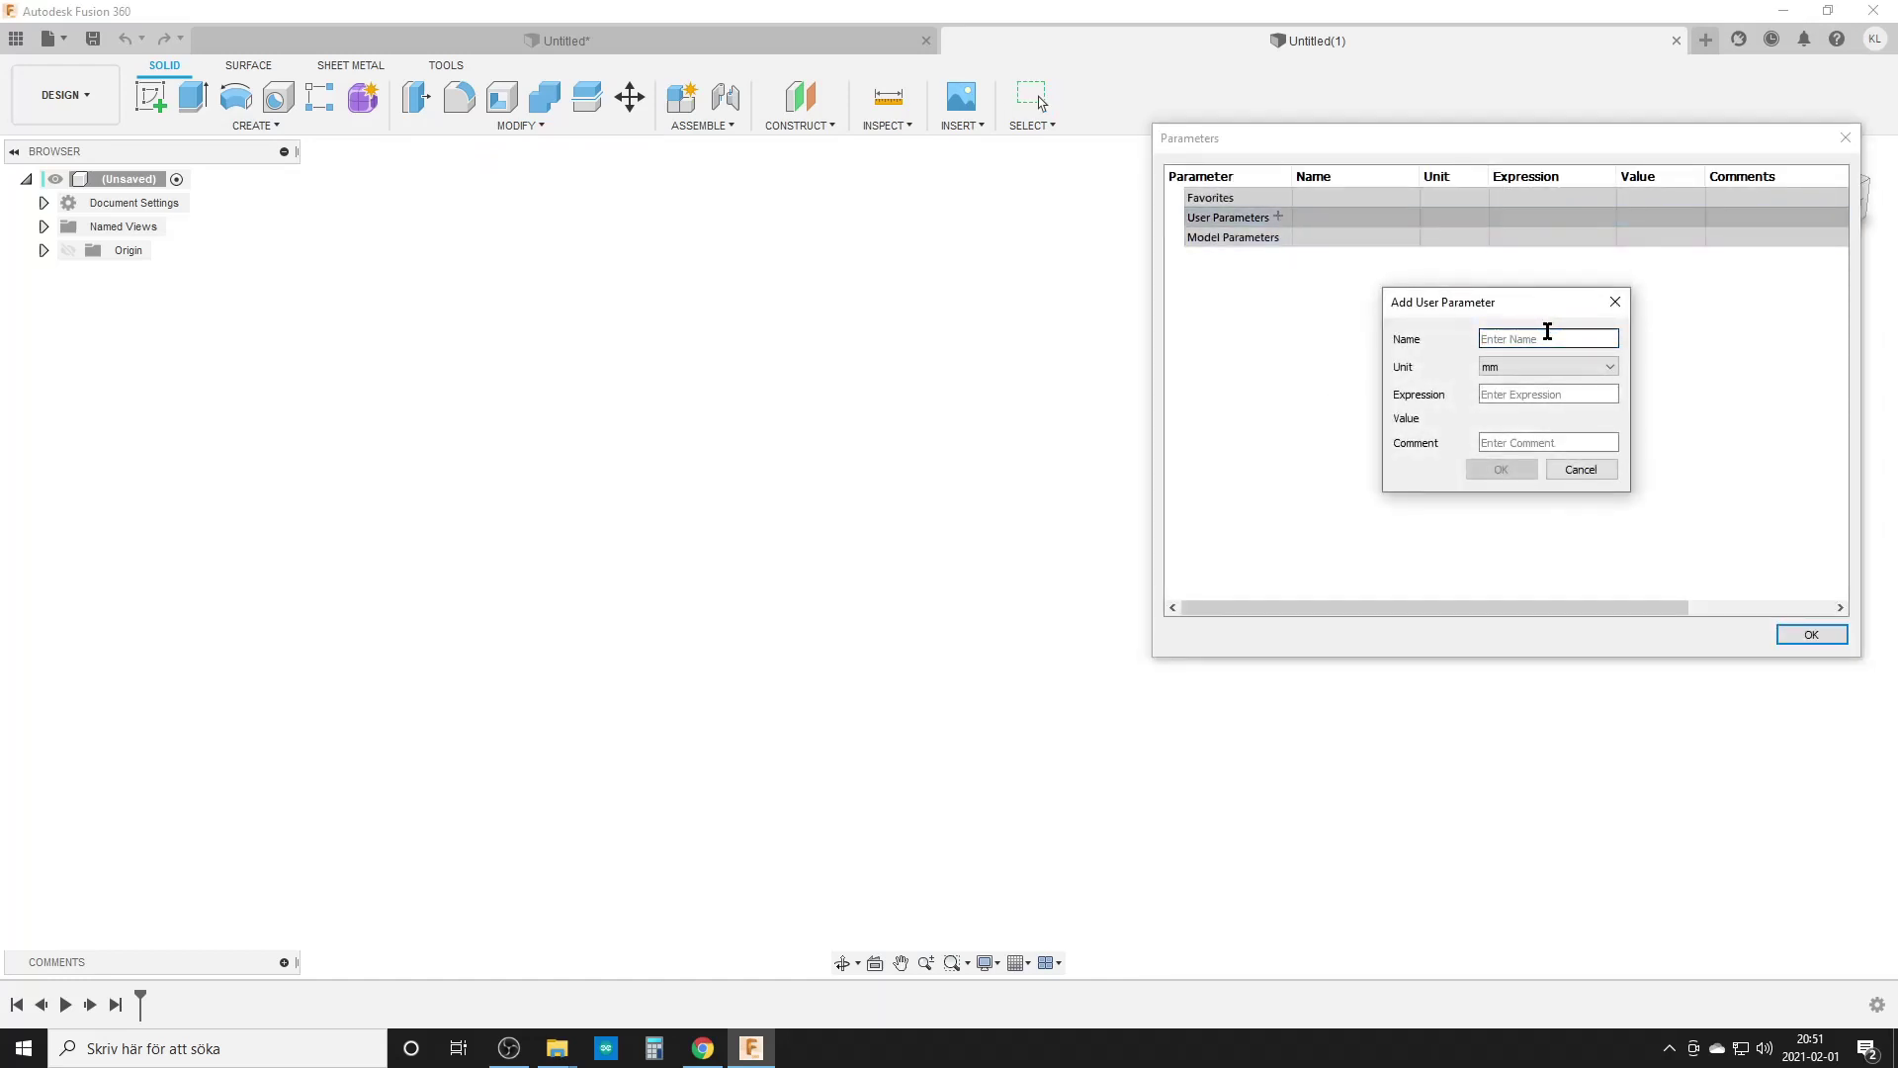
text(OD)
key(Tab)
key(Tab)
text(75)
key(Return)
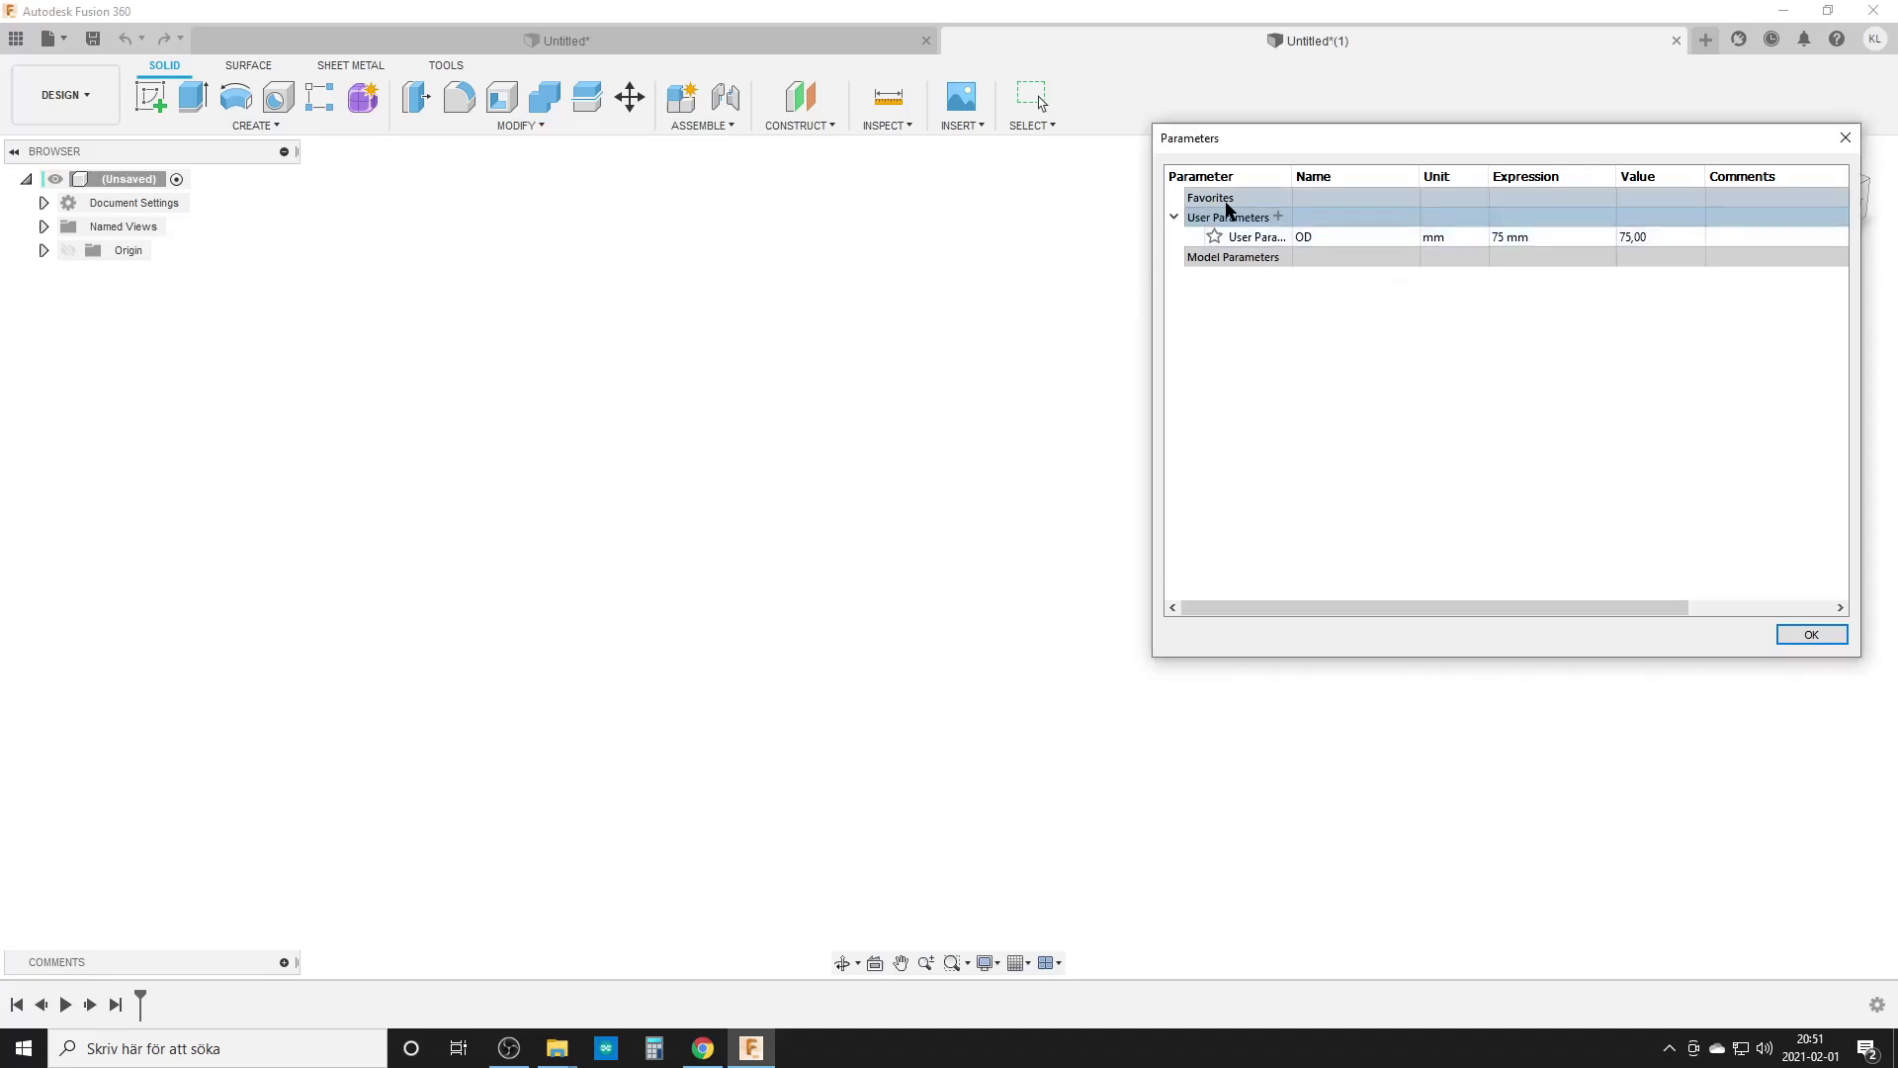
Add user parameters Hexagon with a value of 8 mm and Walls with a value of 2 mm
click(1278, 218)
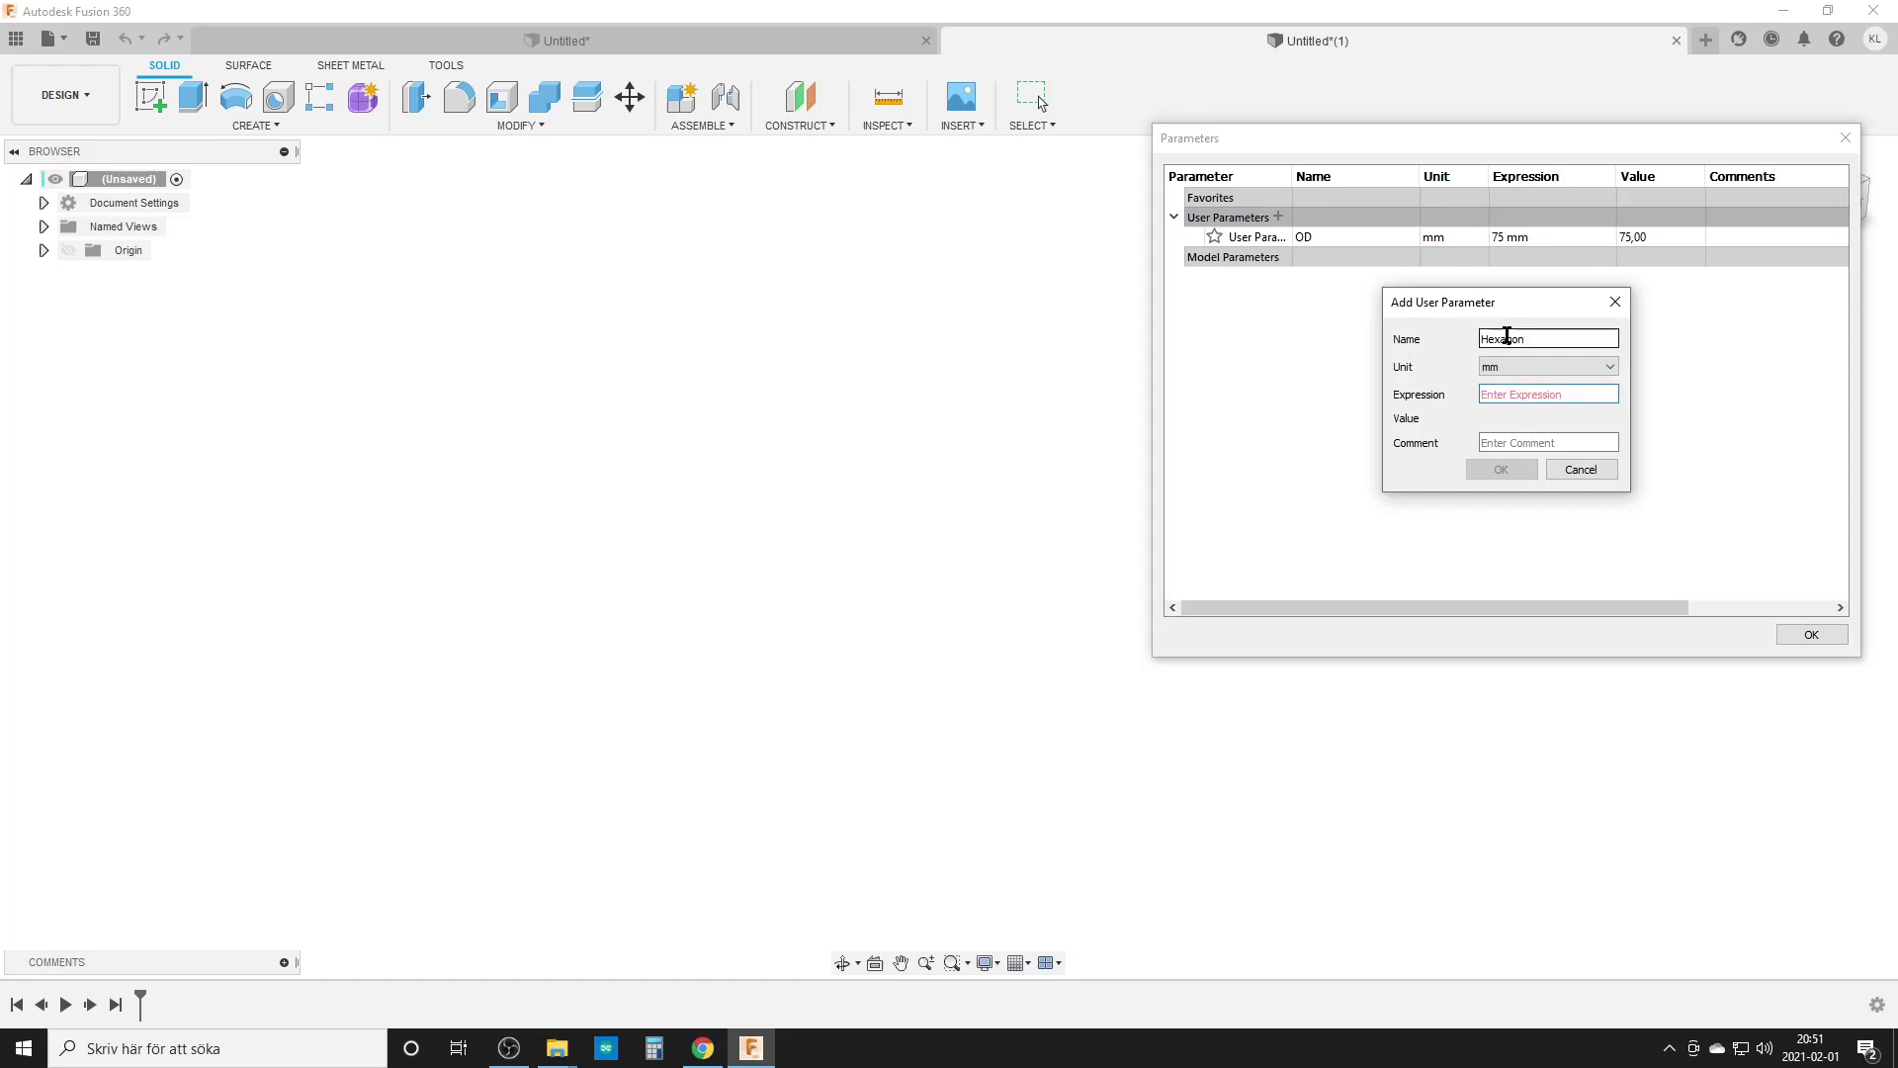
text(8)
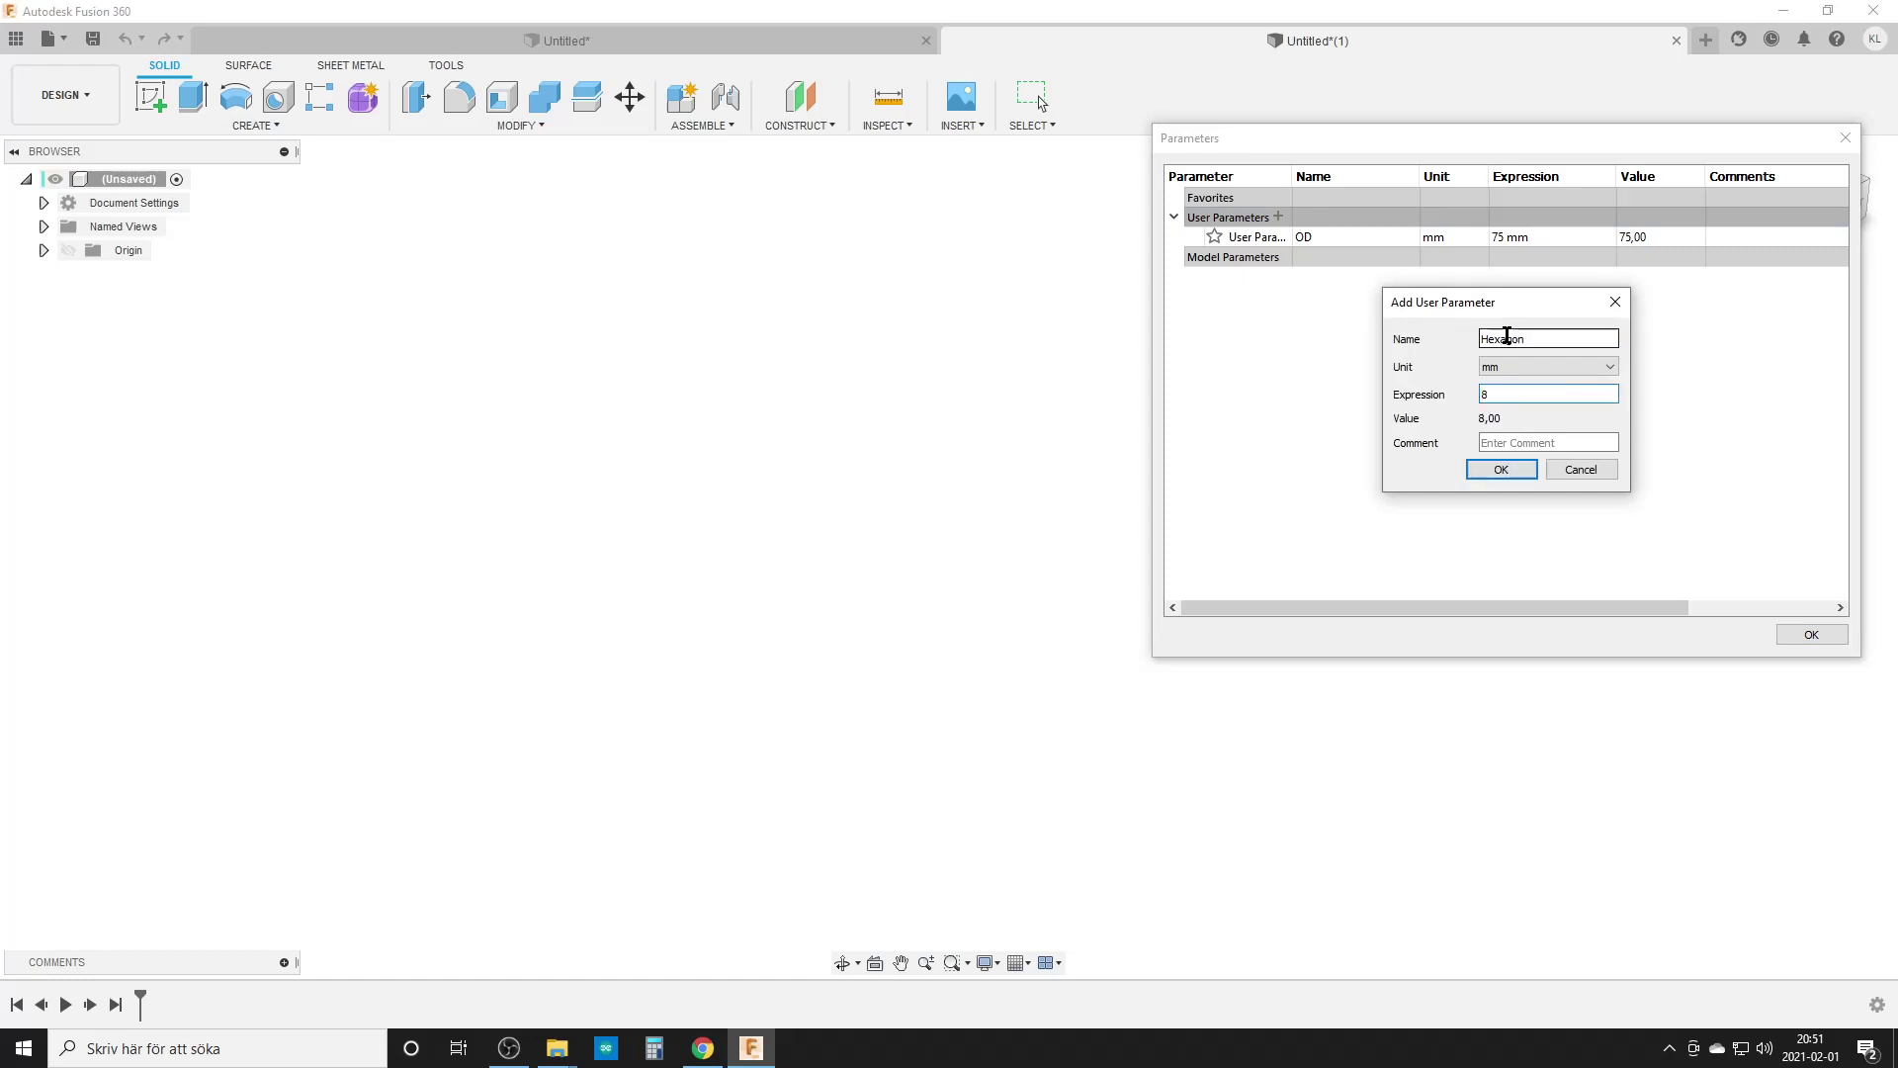
click(1501, 469)
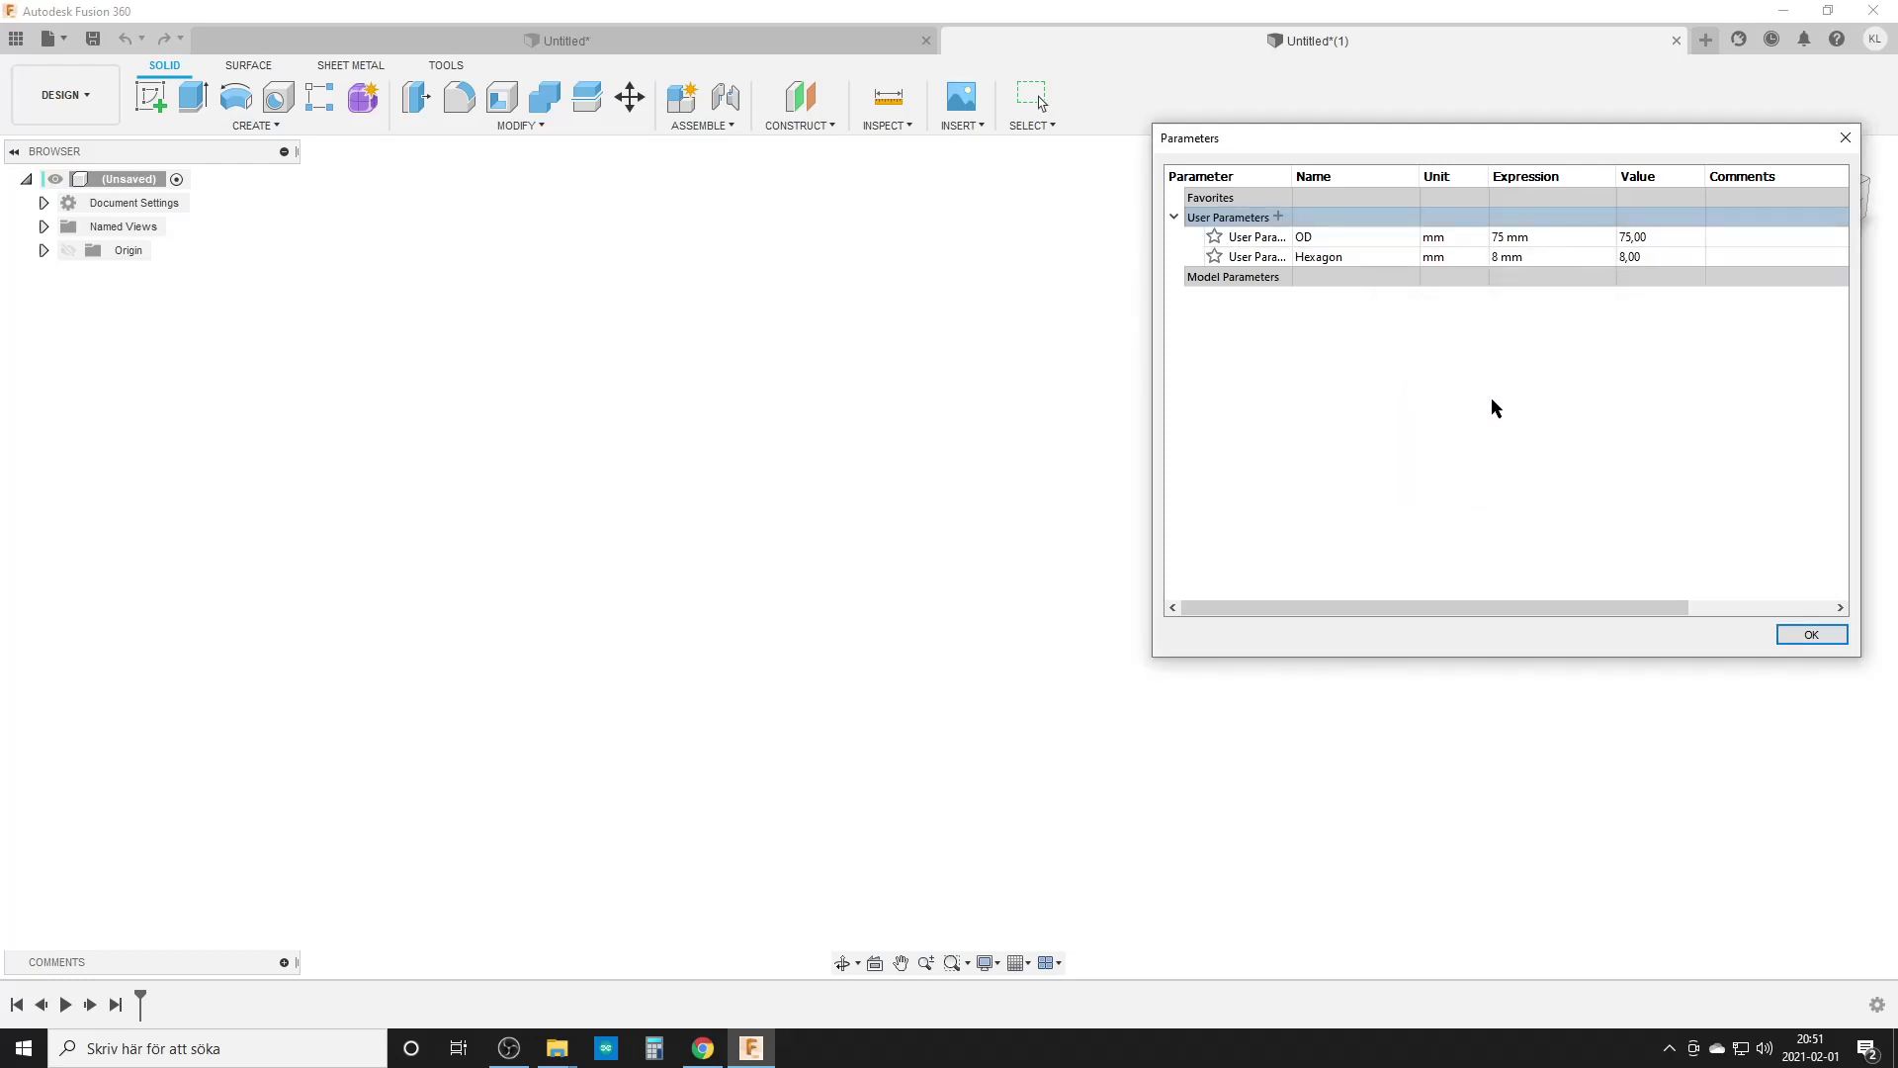
click(1279, 217)
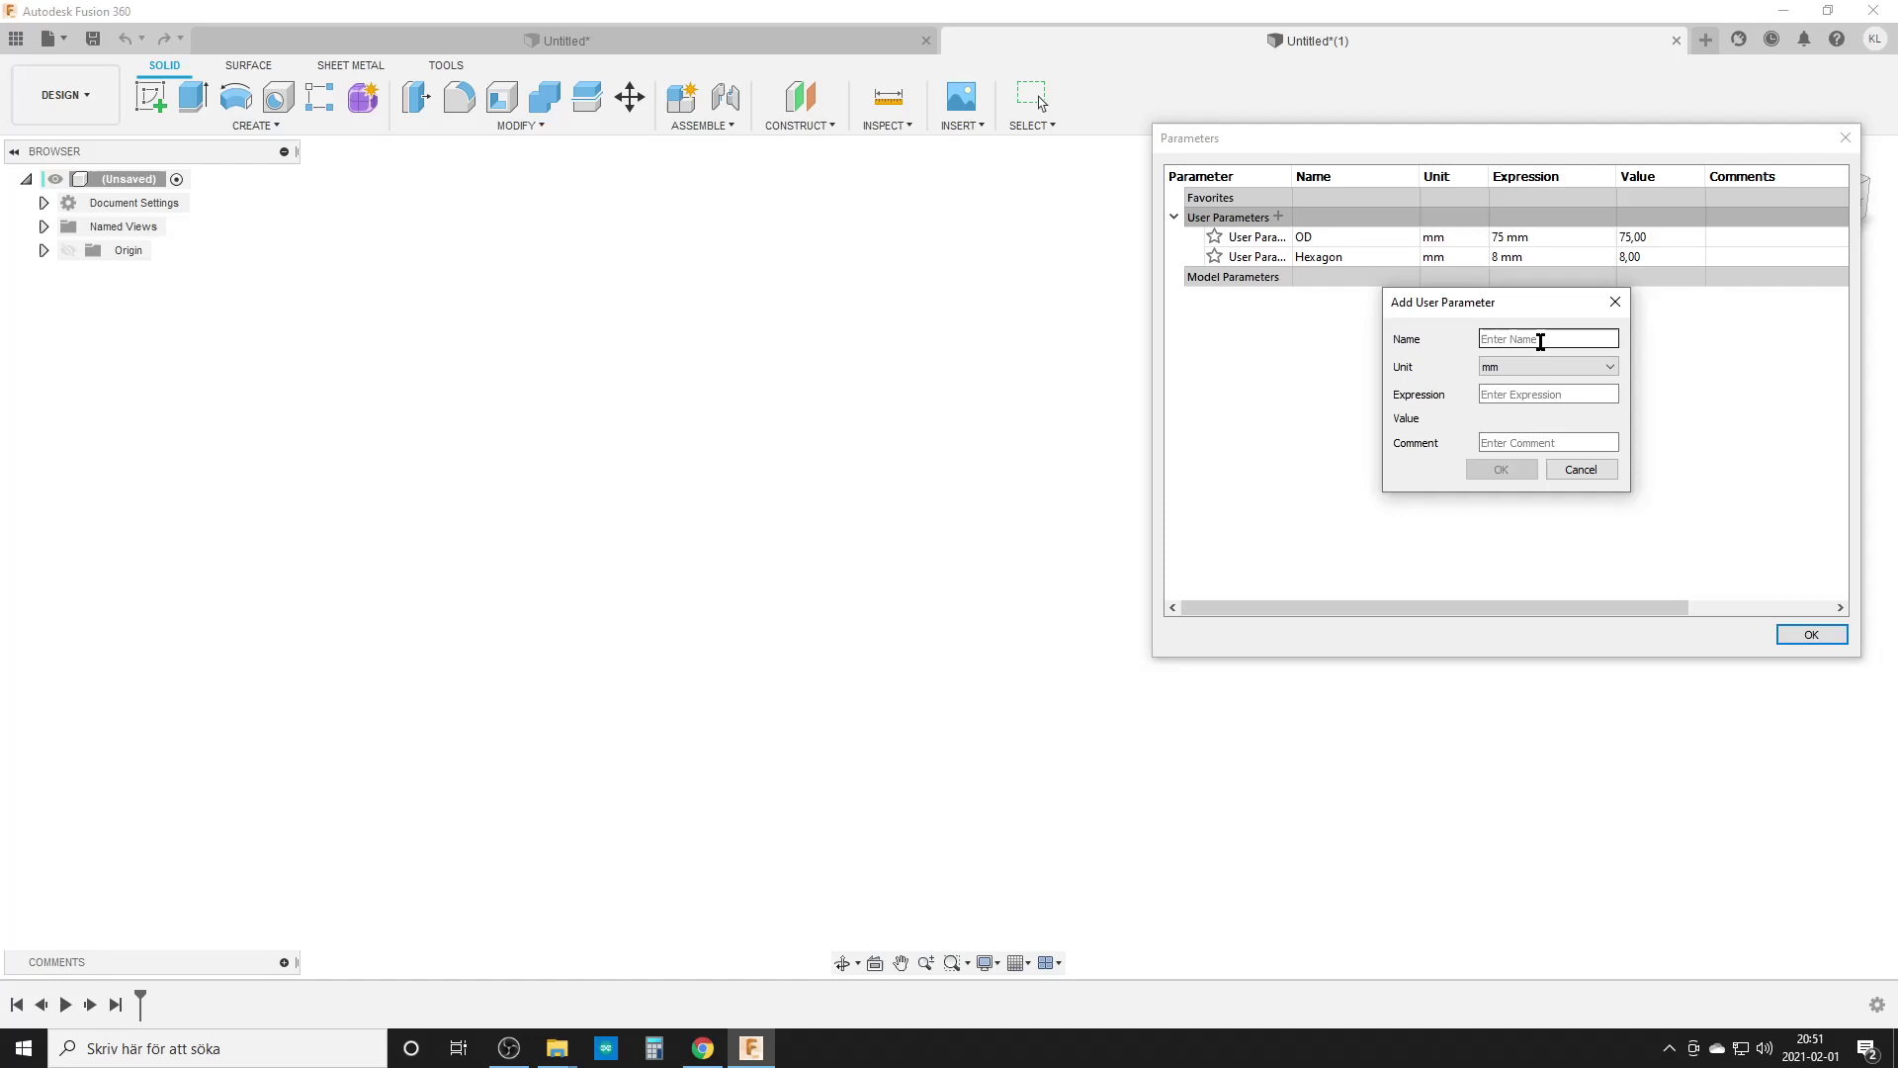
click(1517, 393)
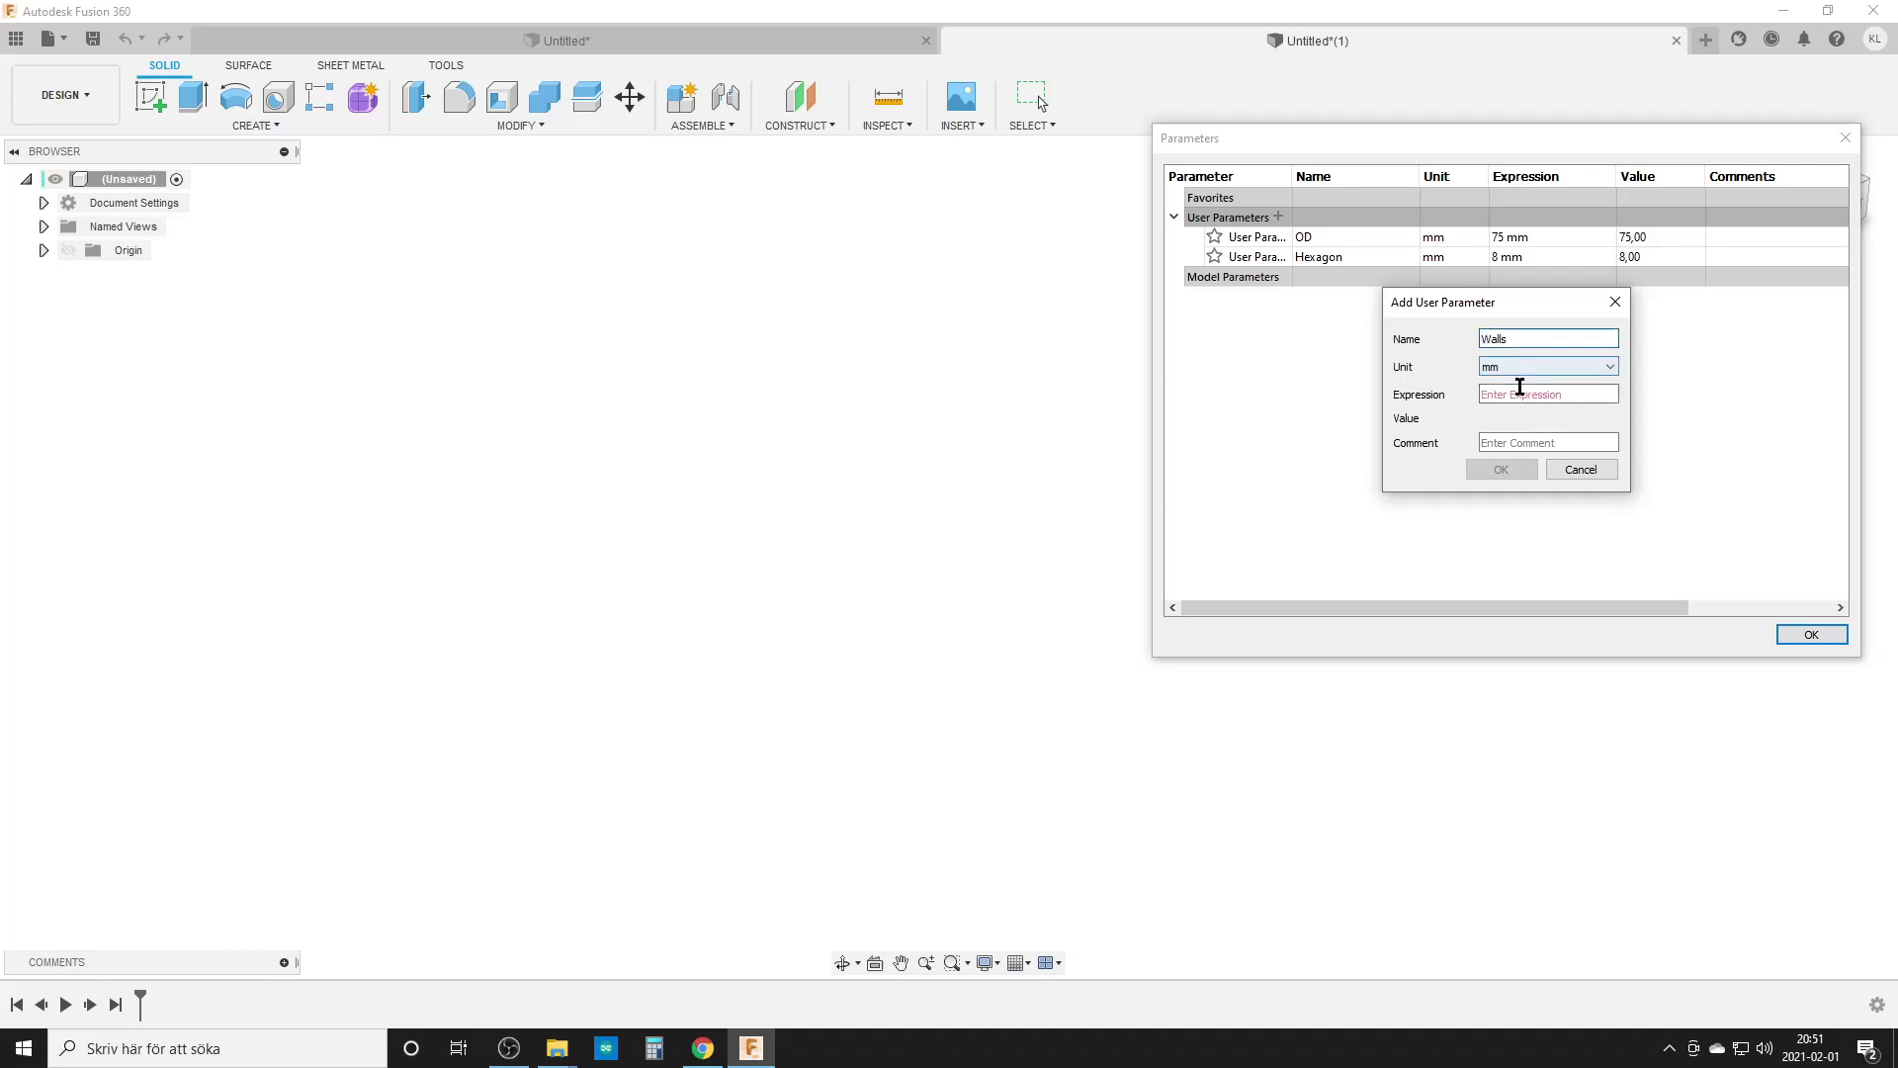
text(2)
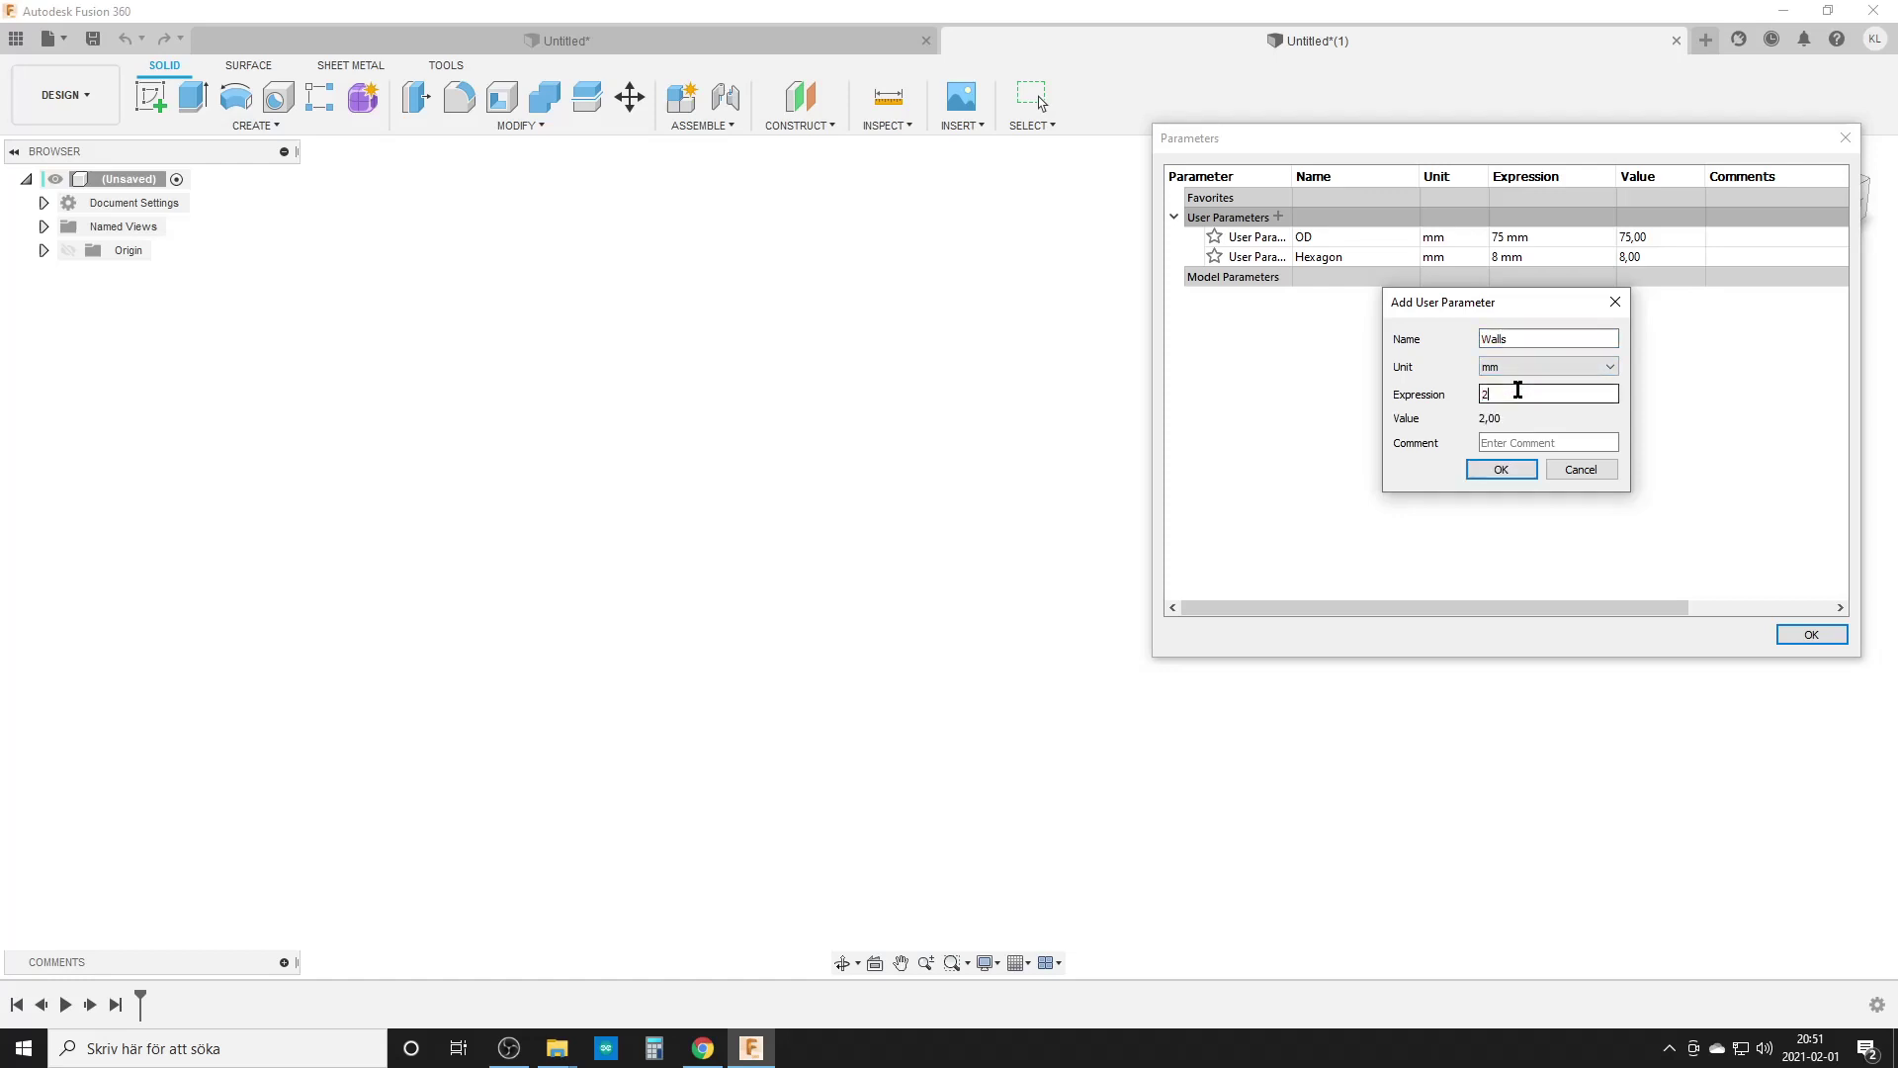
key(Return)
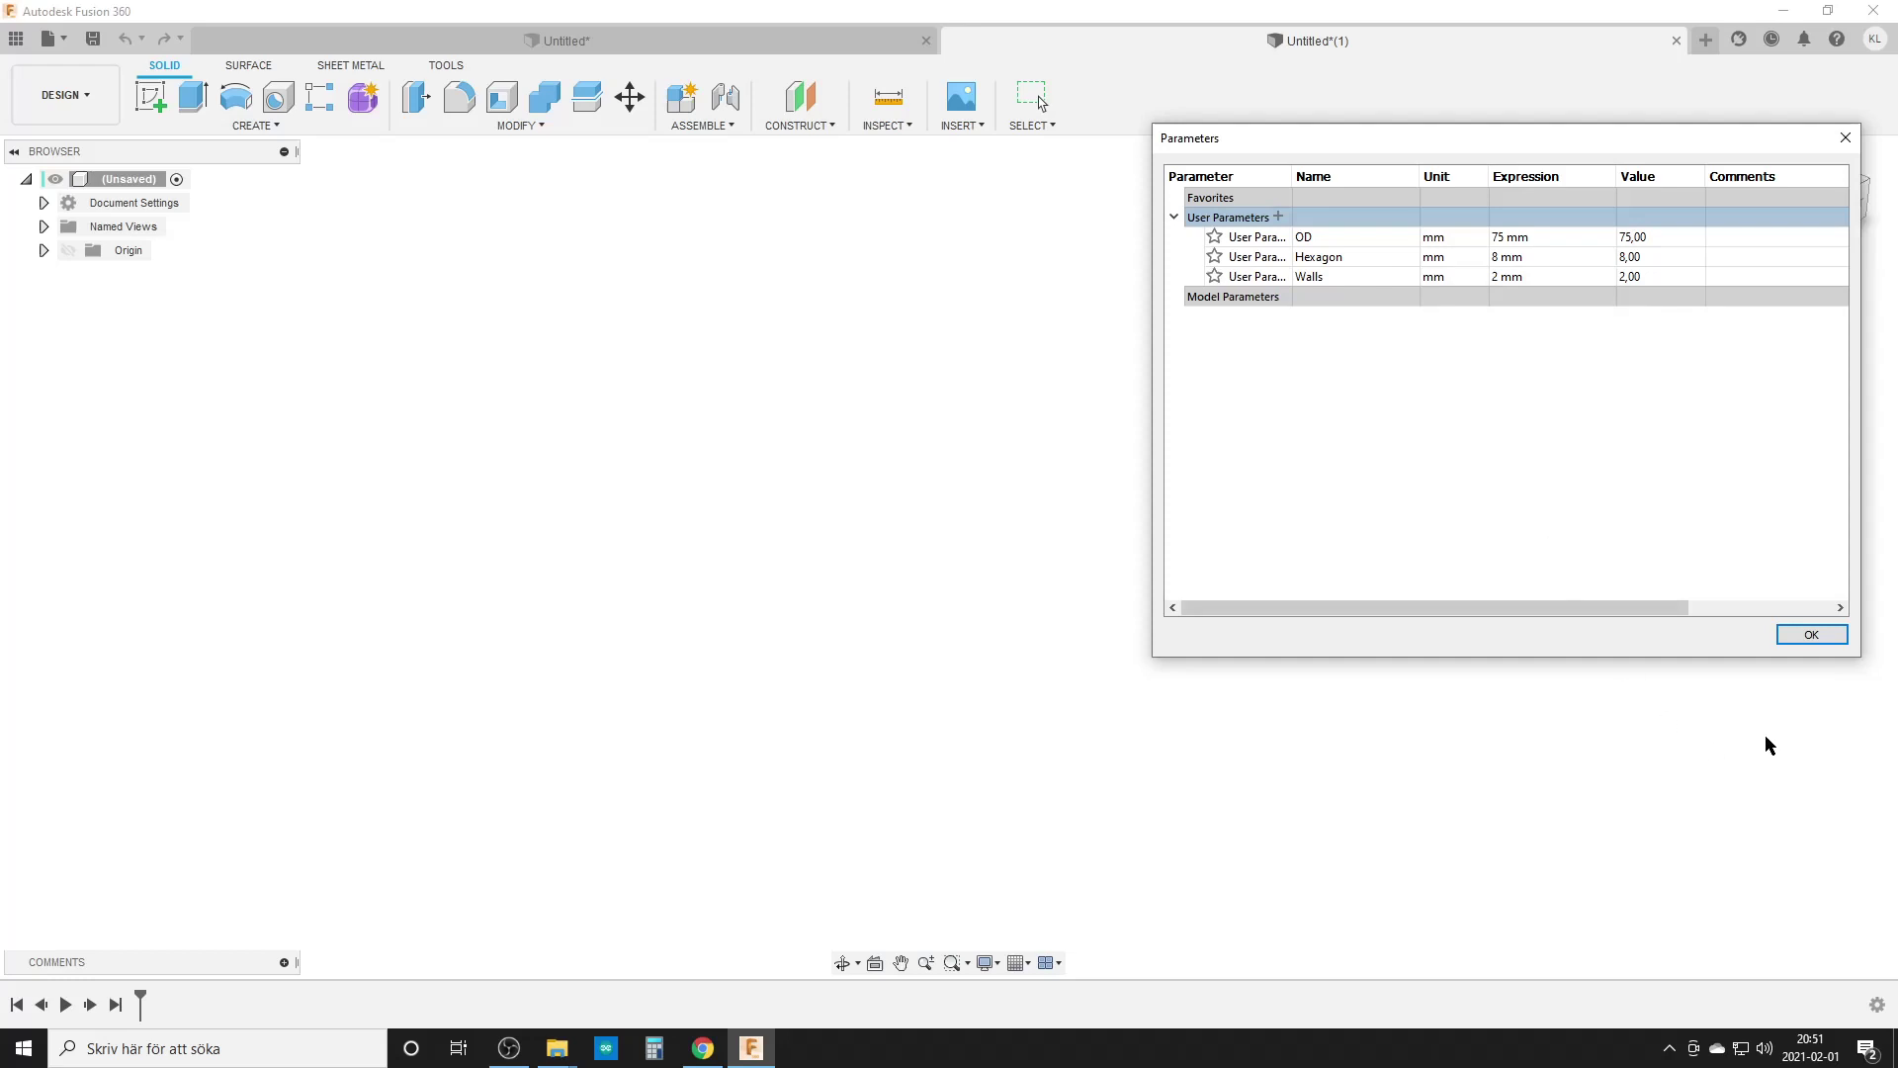
click(1811, 634)
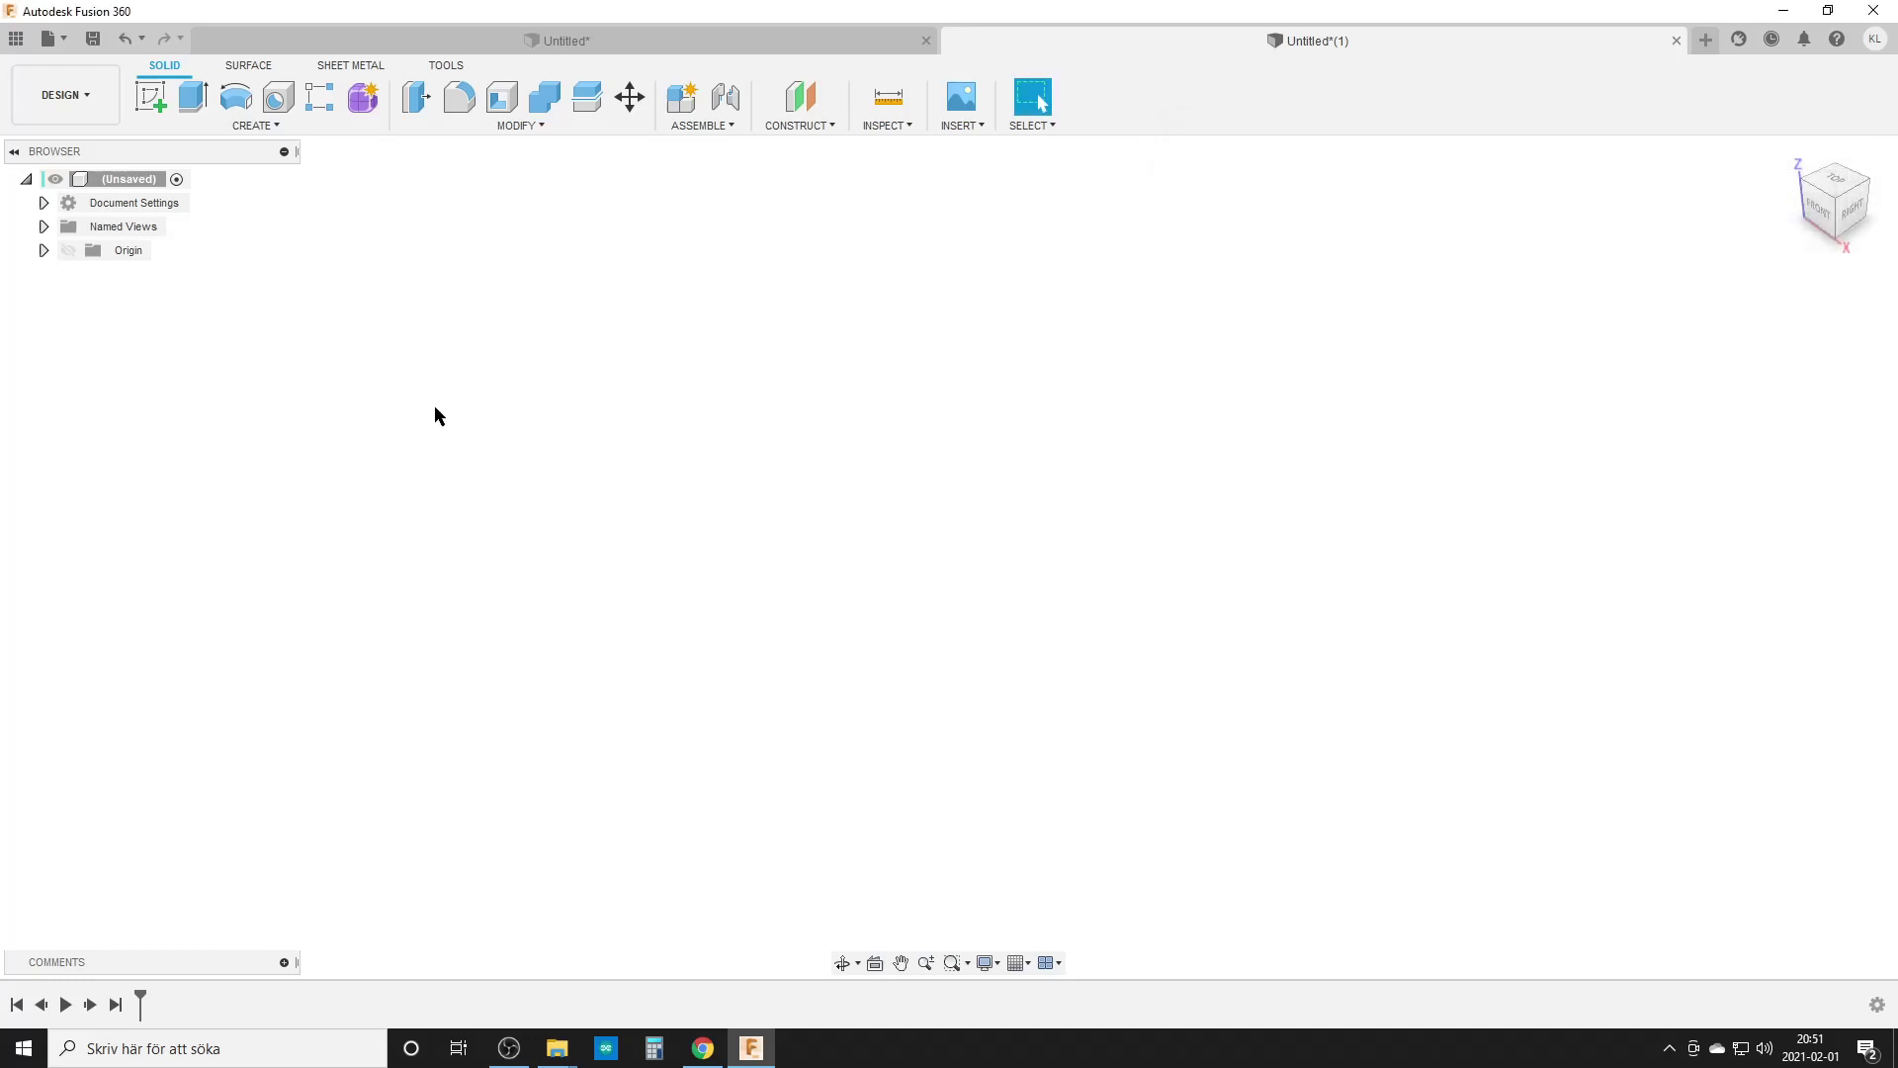
Sketch a circle centred on the origin of the horizontal XY plane with its diameter set to OD-Walls*2
click(158, 104)
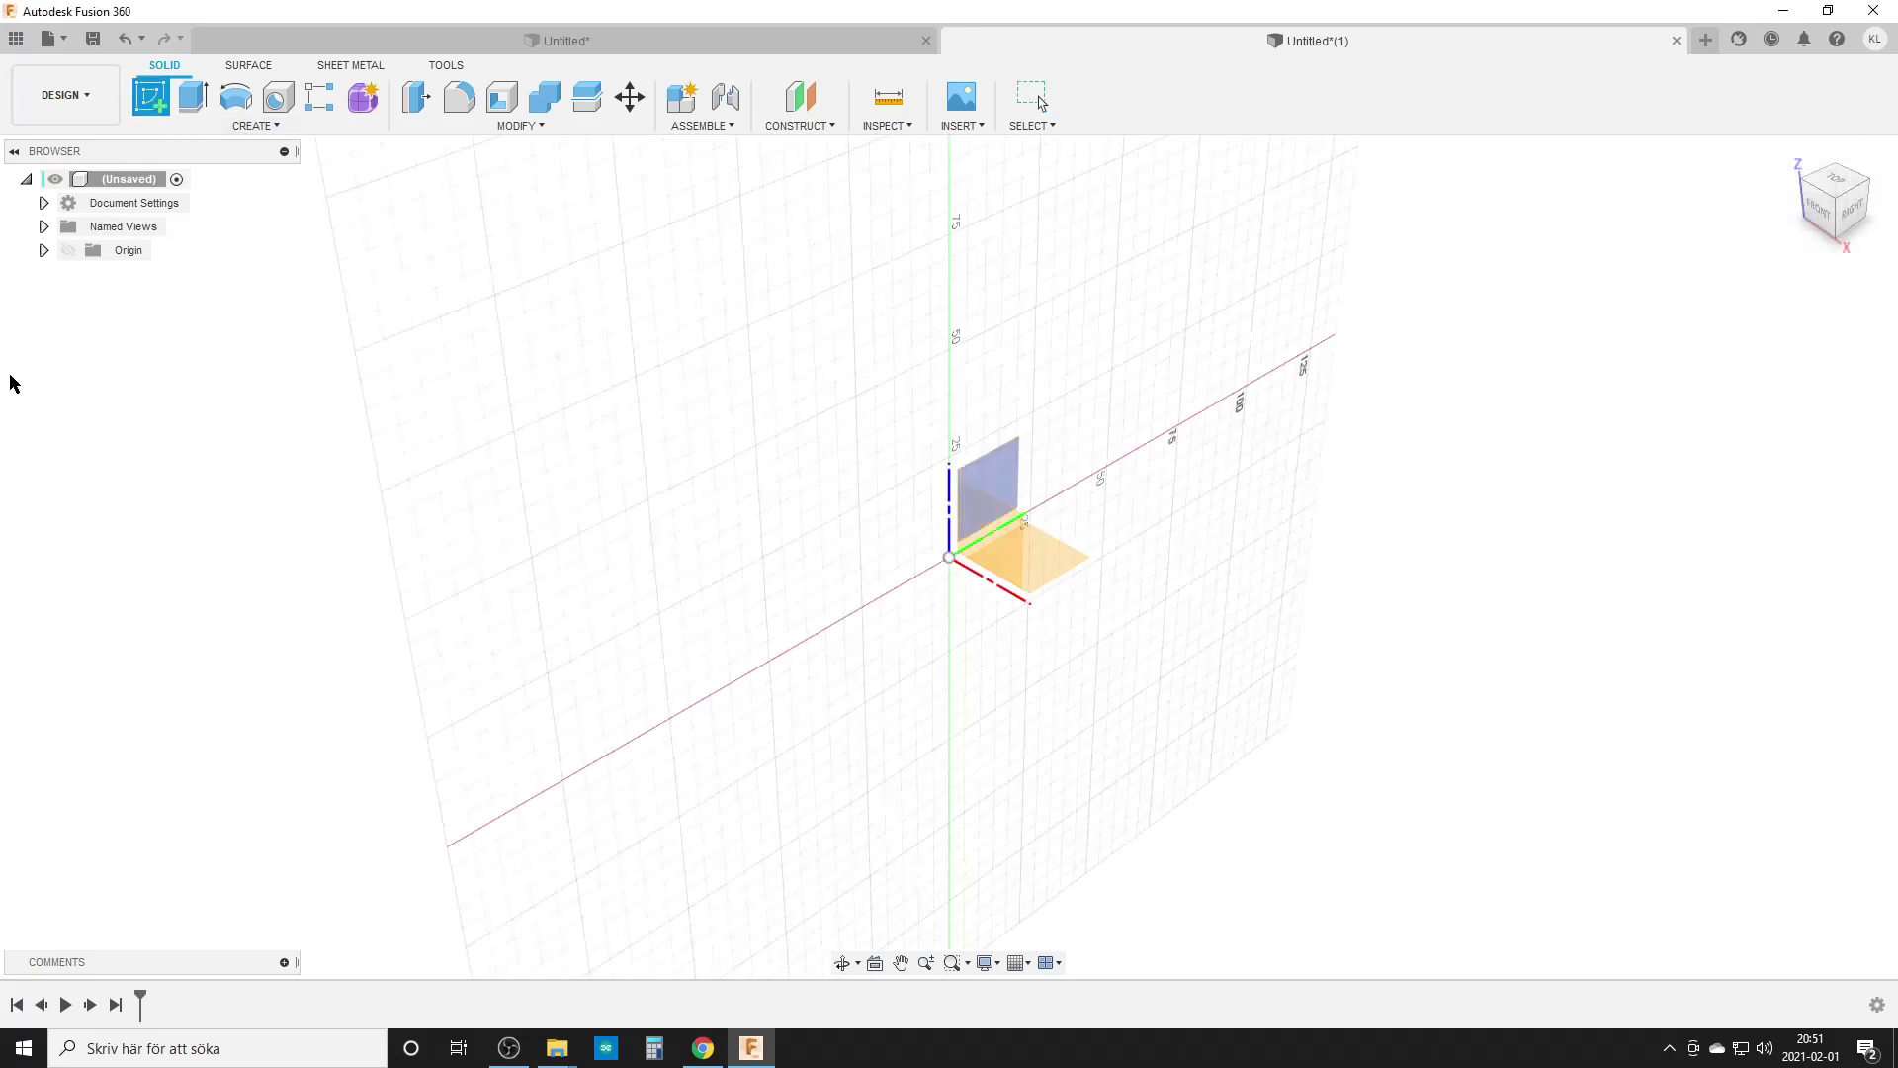
click(1051, 569)
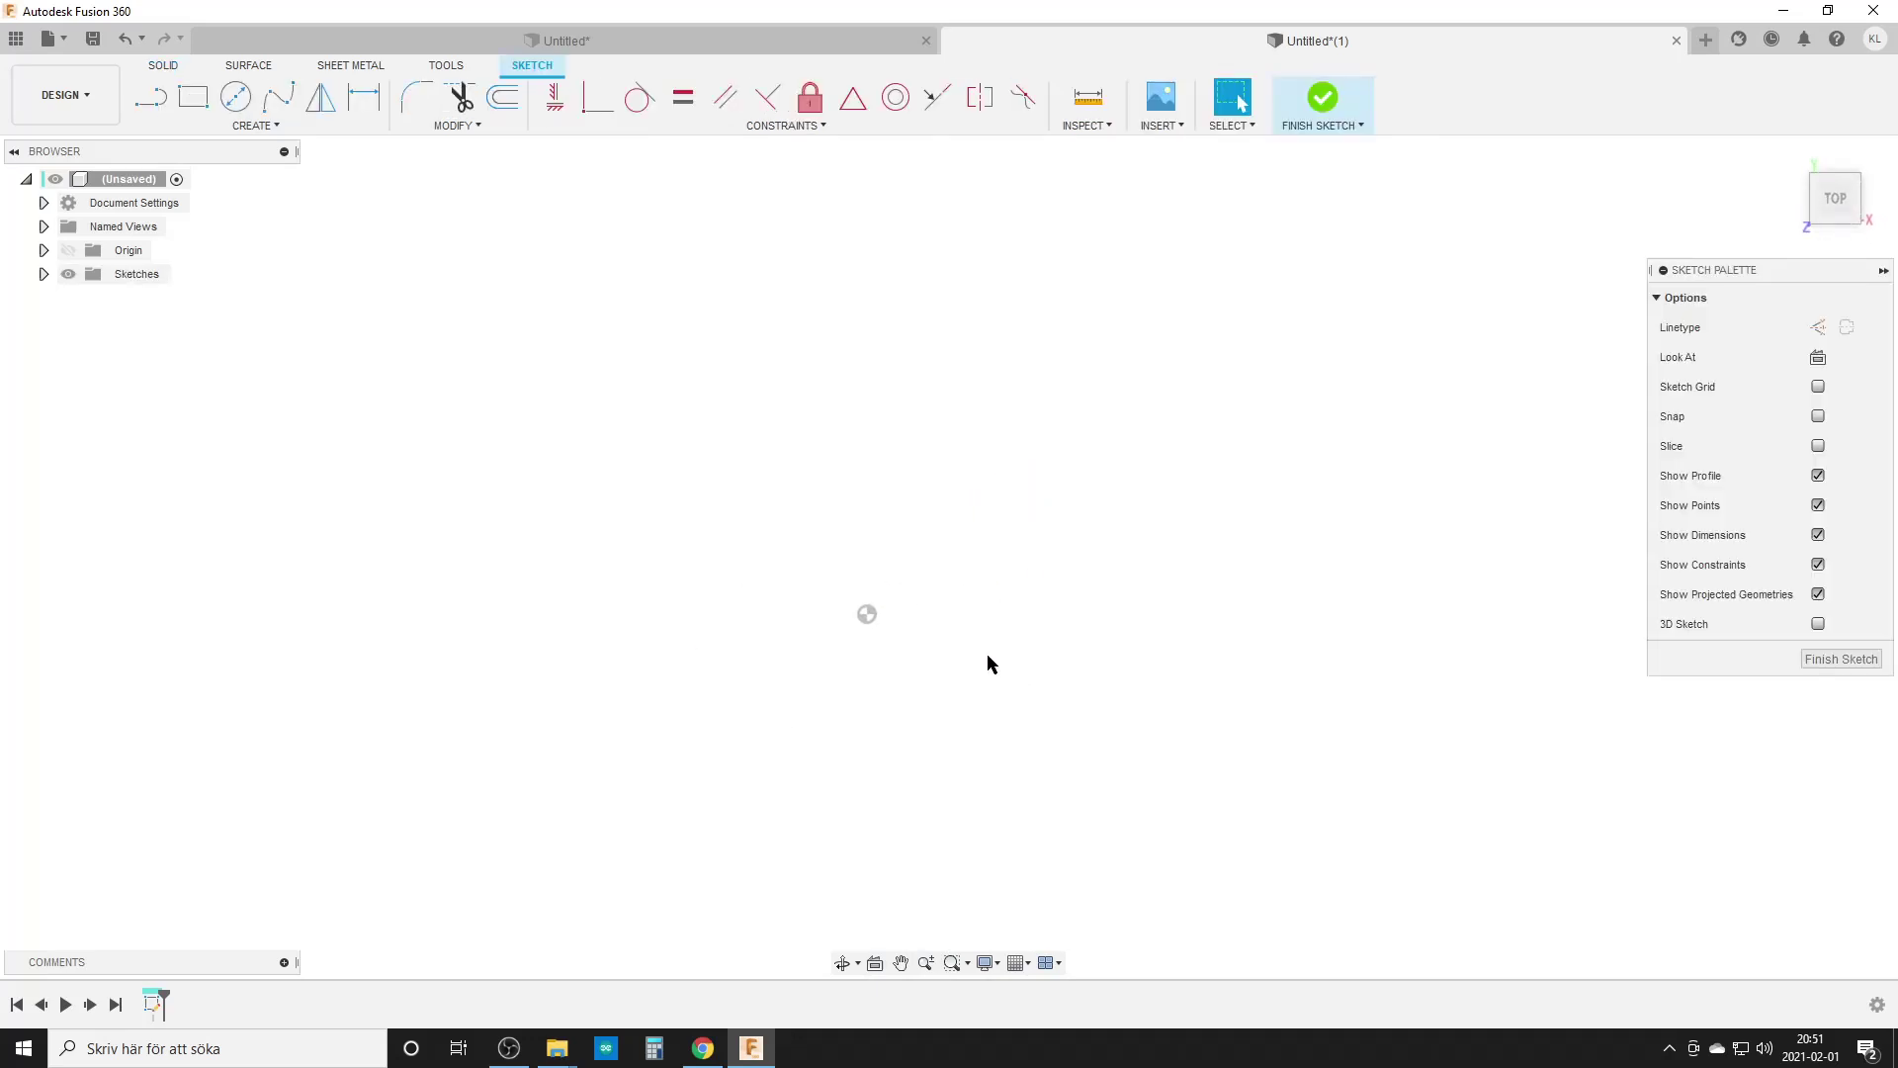
key(c)
click(867, 614)
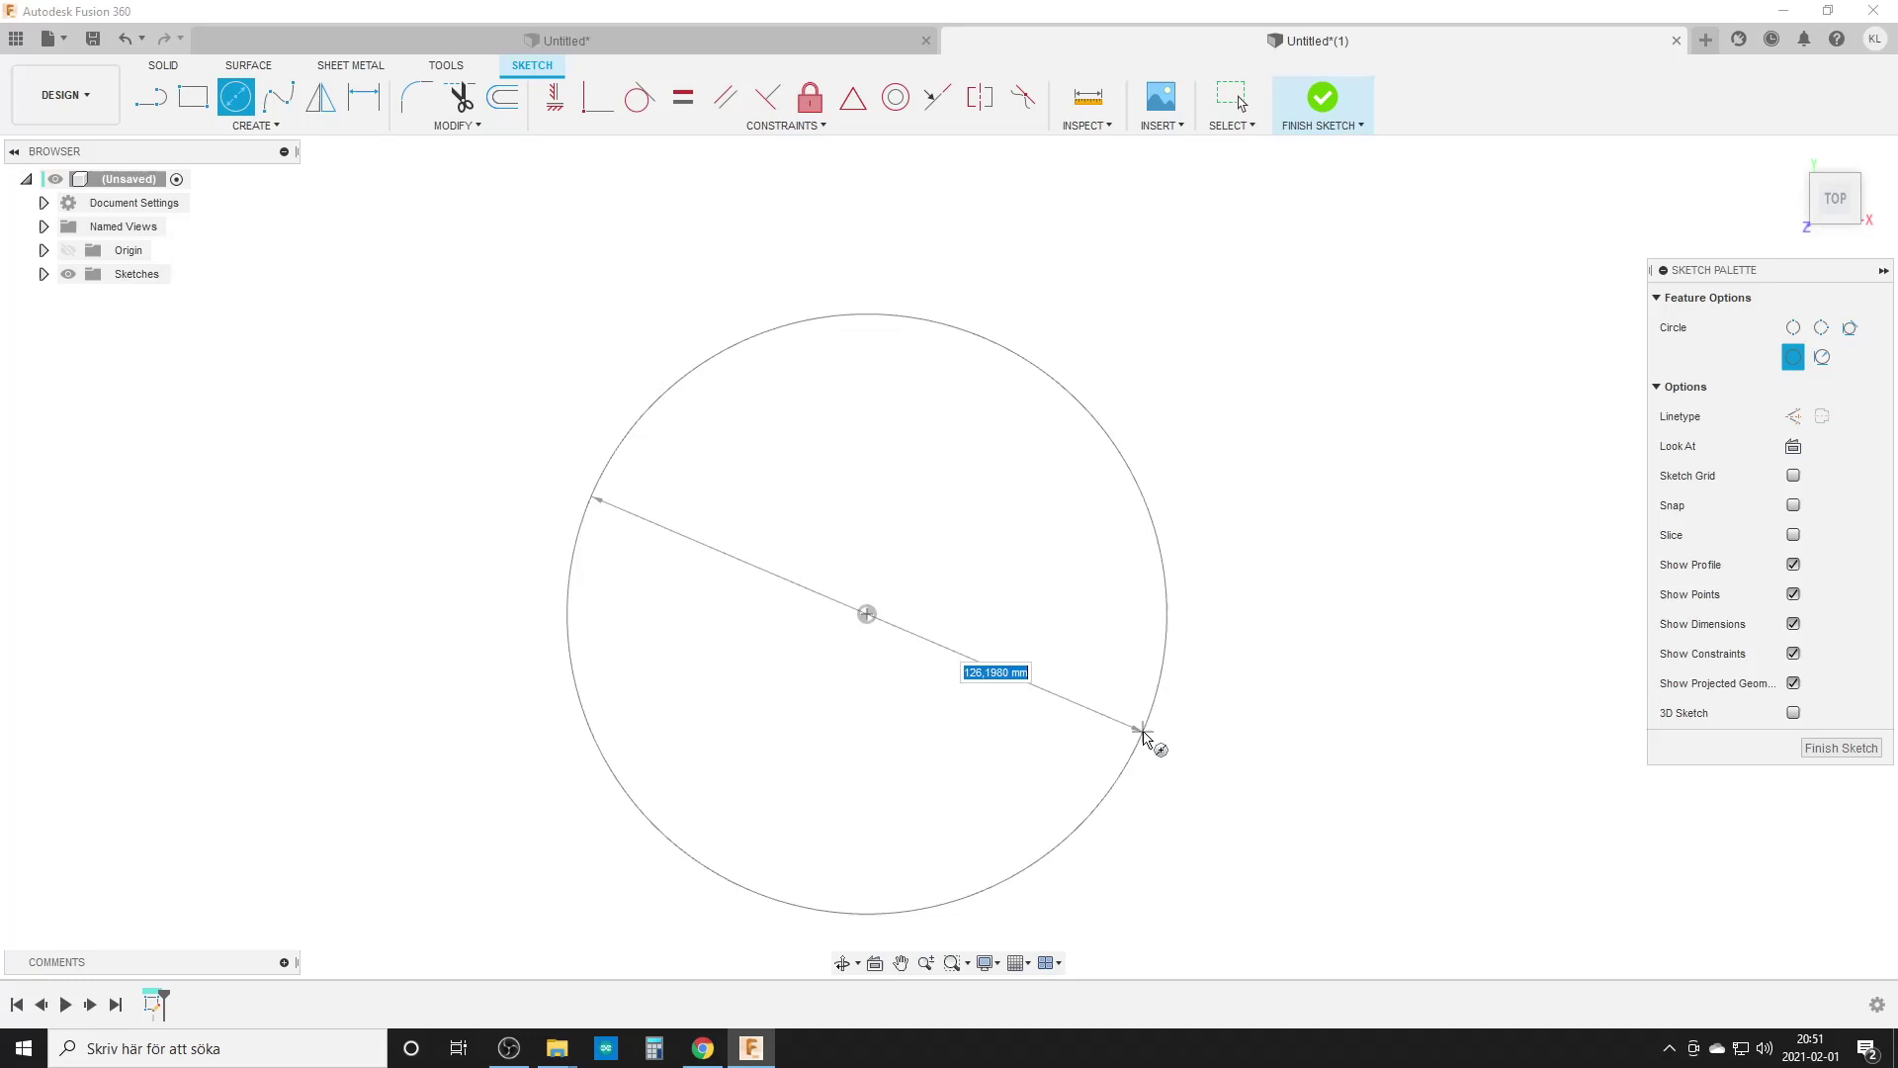
text(od)
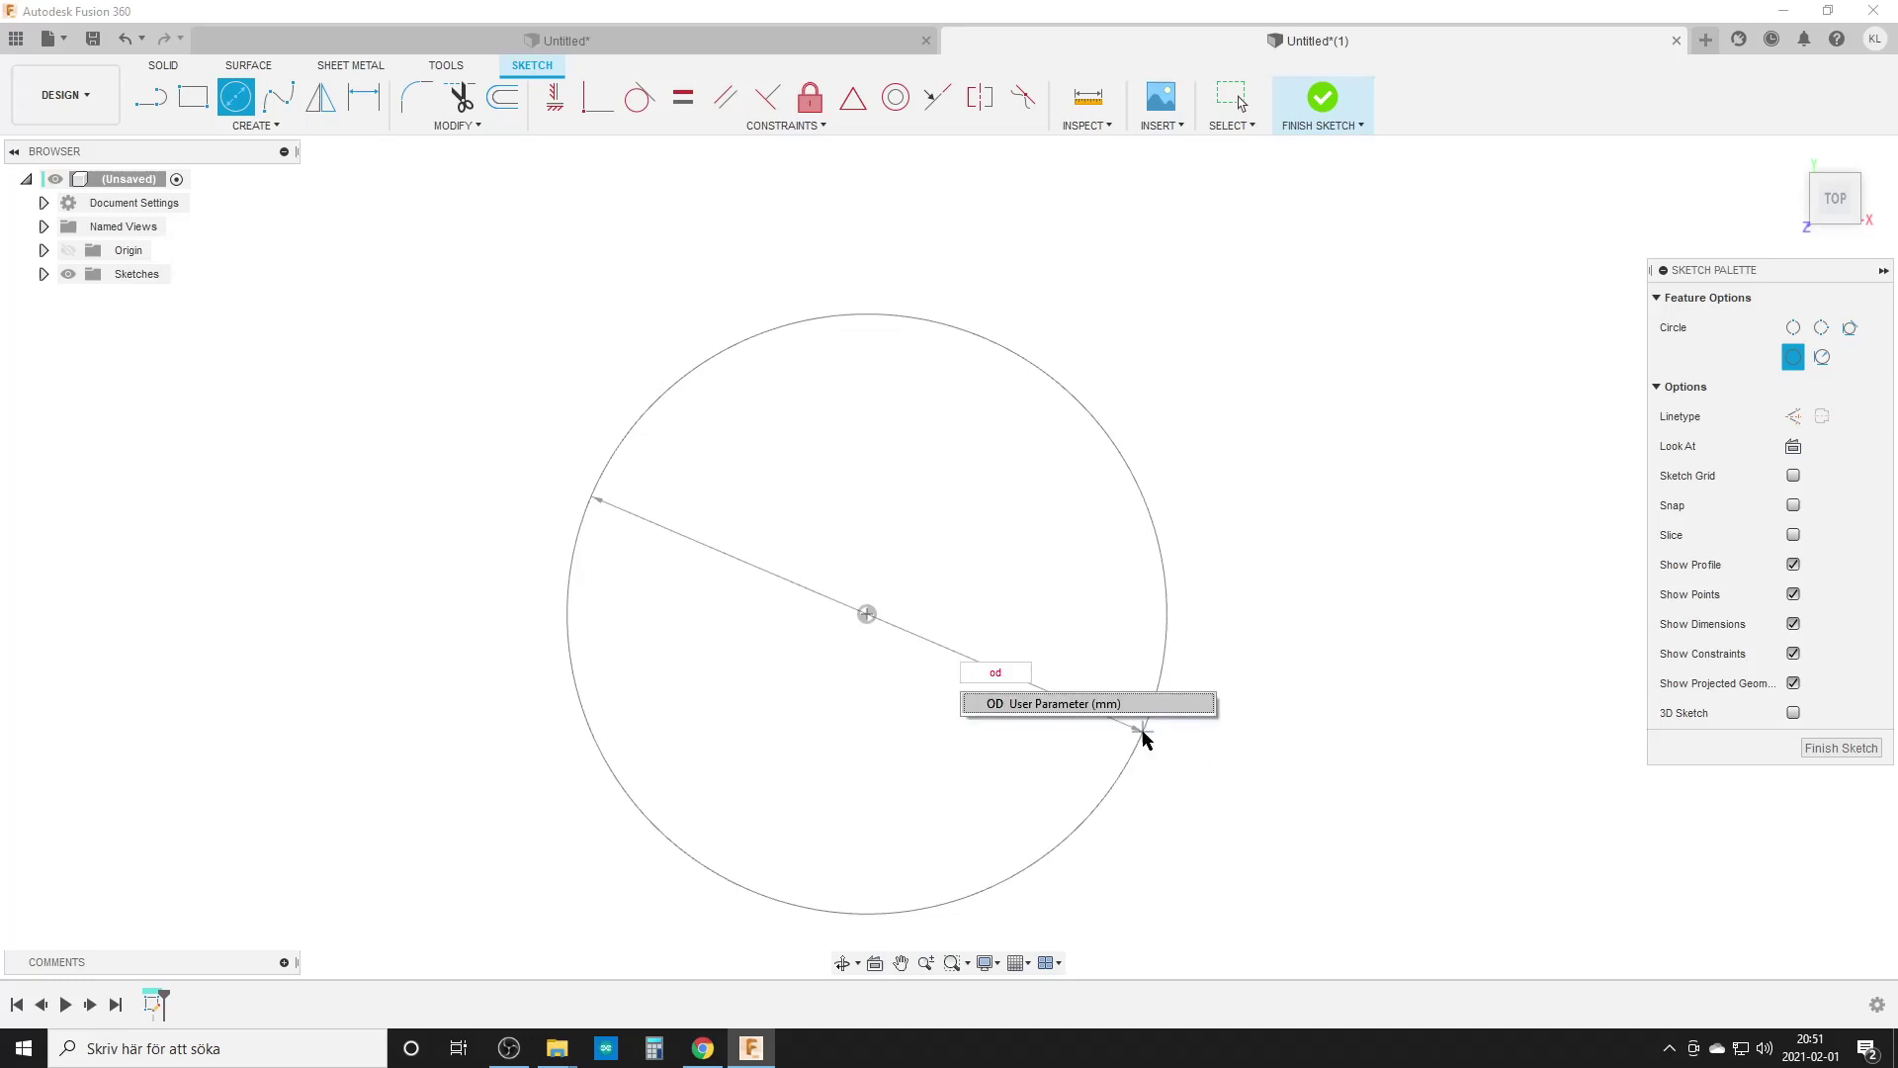
key(Return)
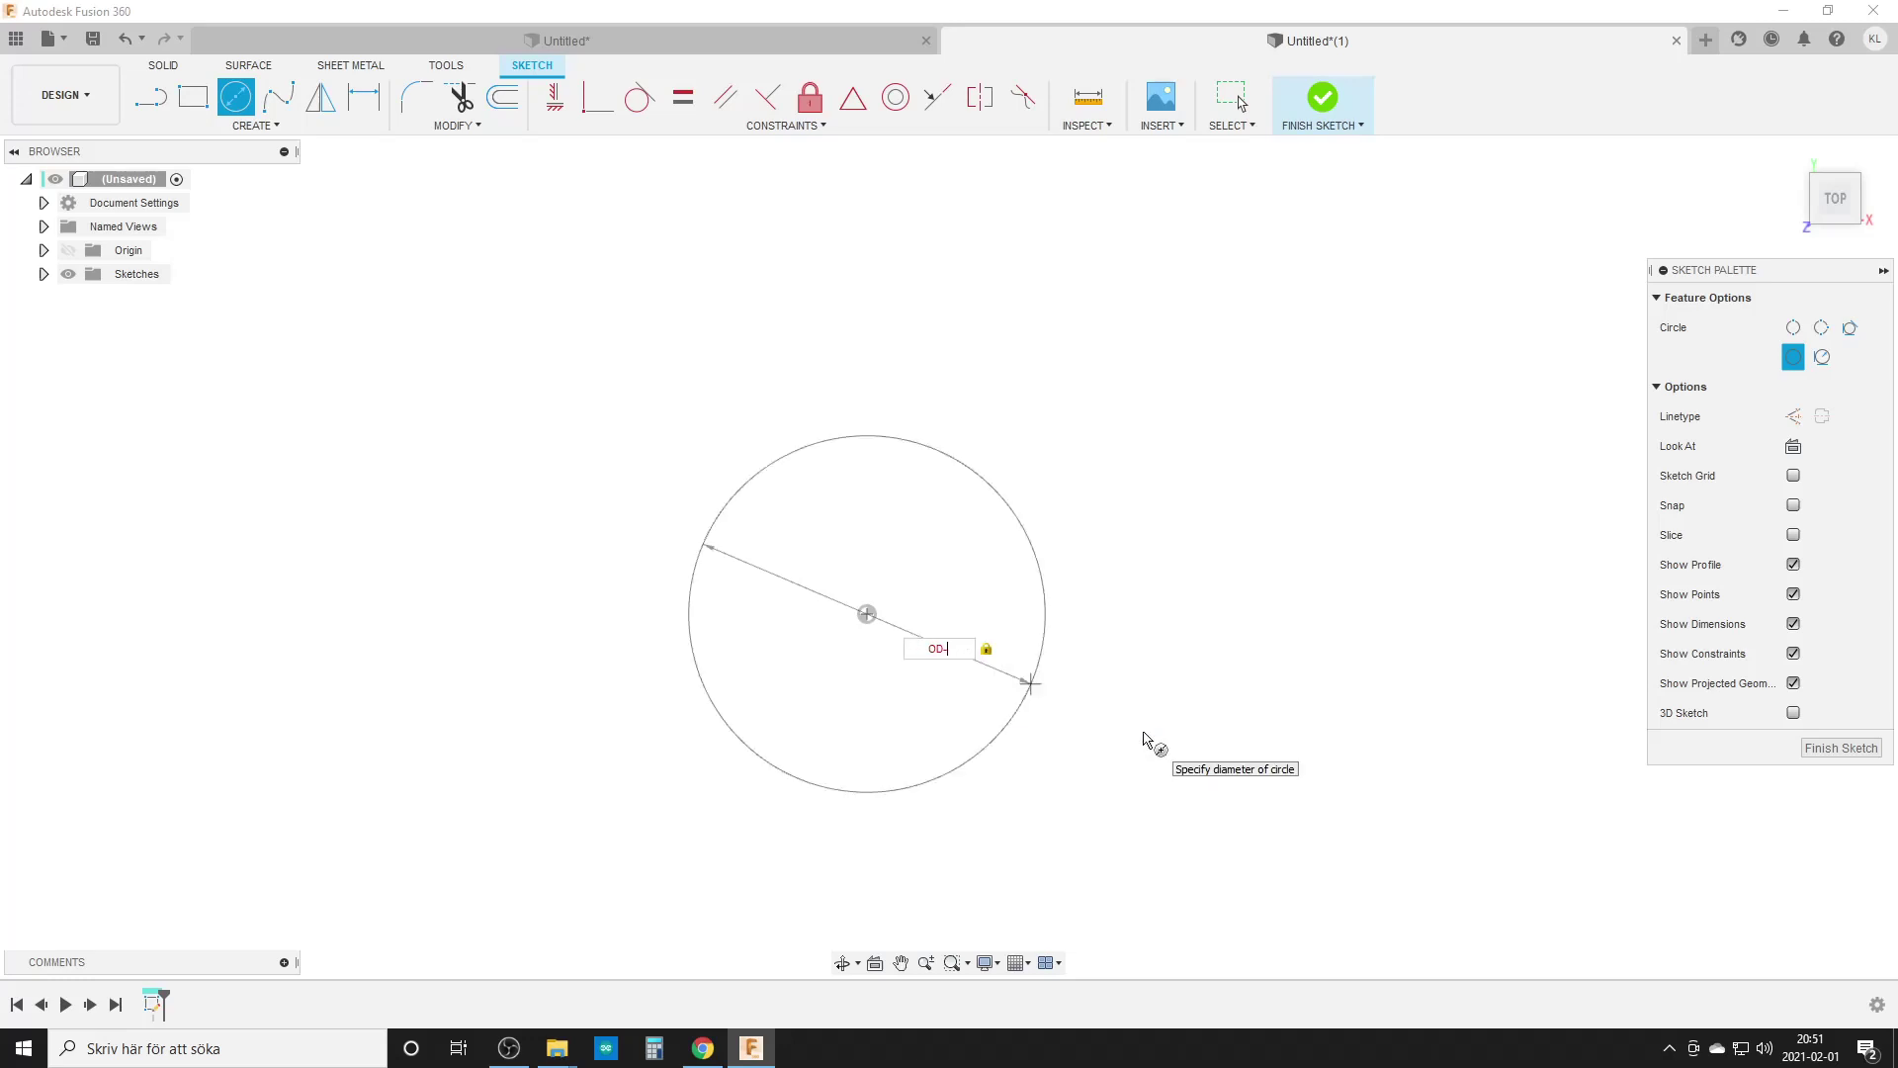
text(-wa)
key(Return)
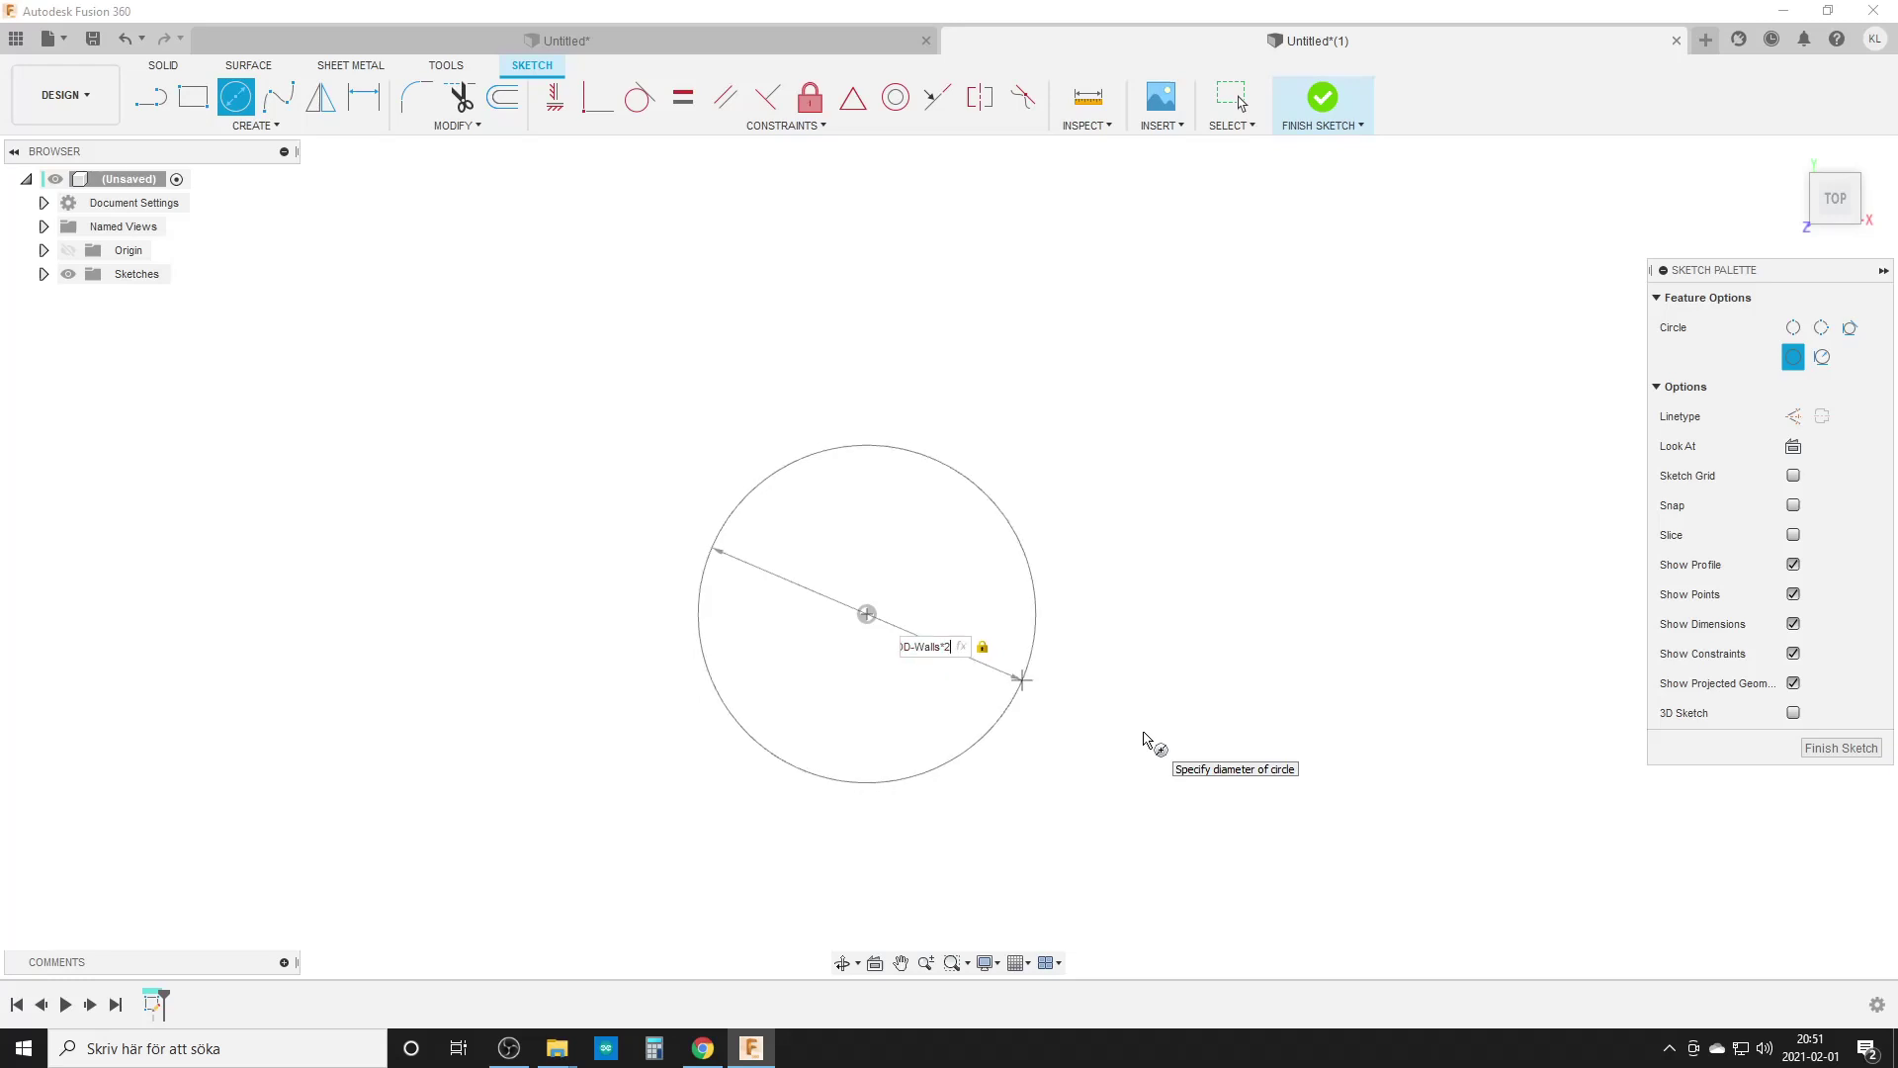
key(Return)
scroll(994, 680, up, 5)
key(Escape)
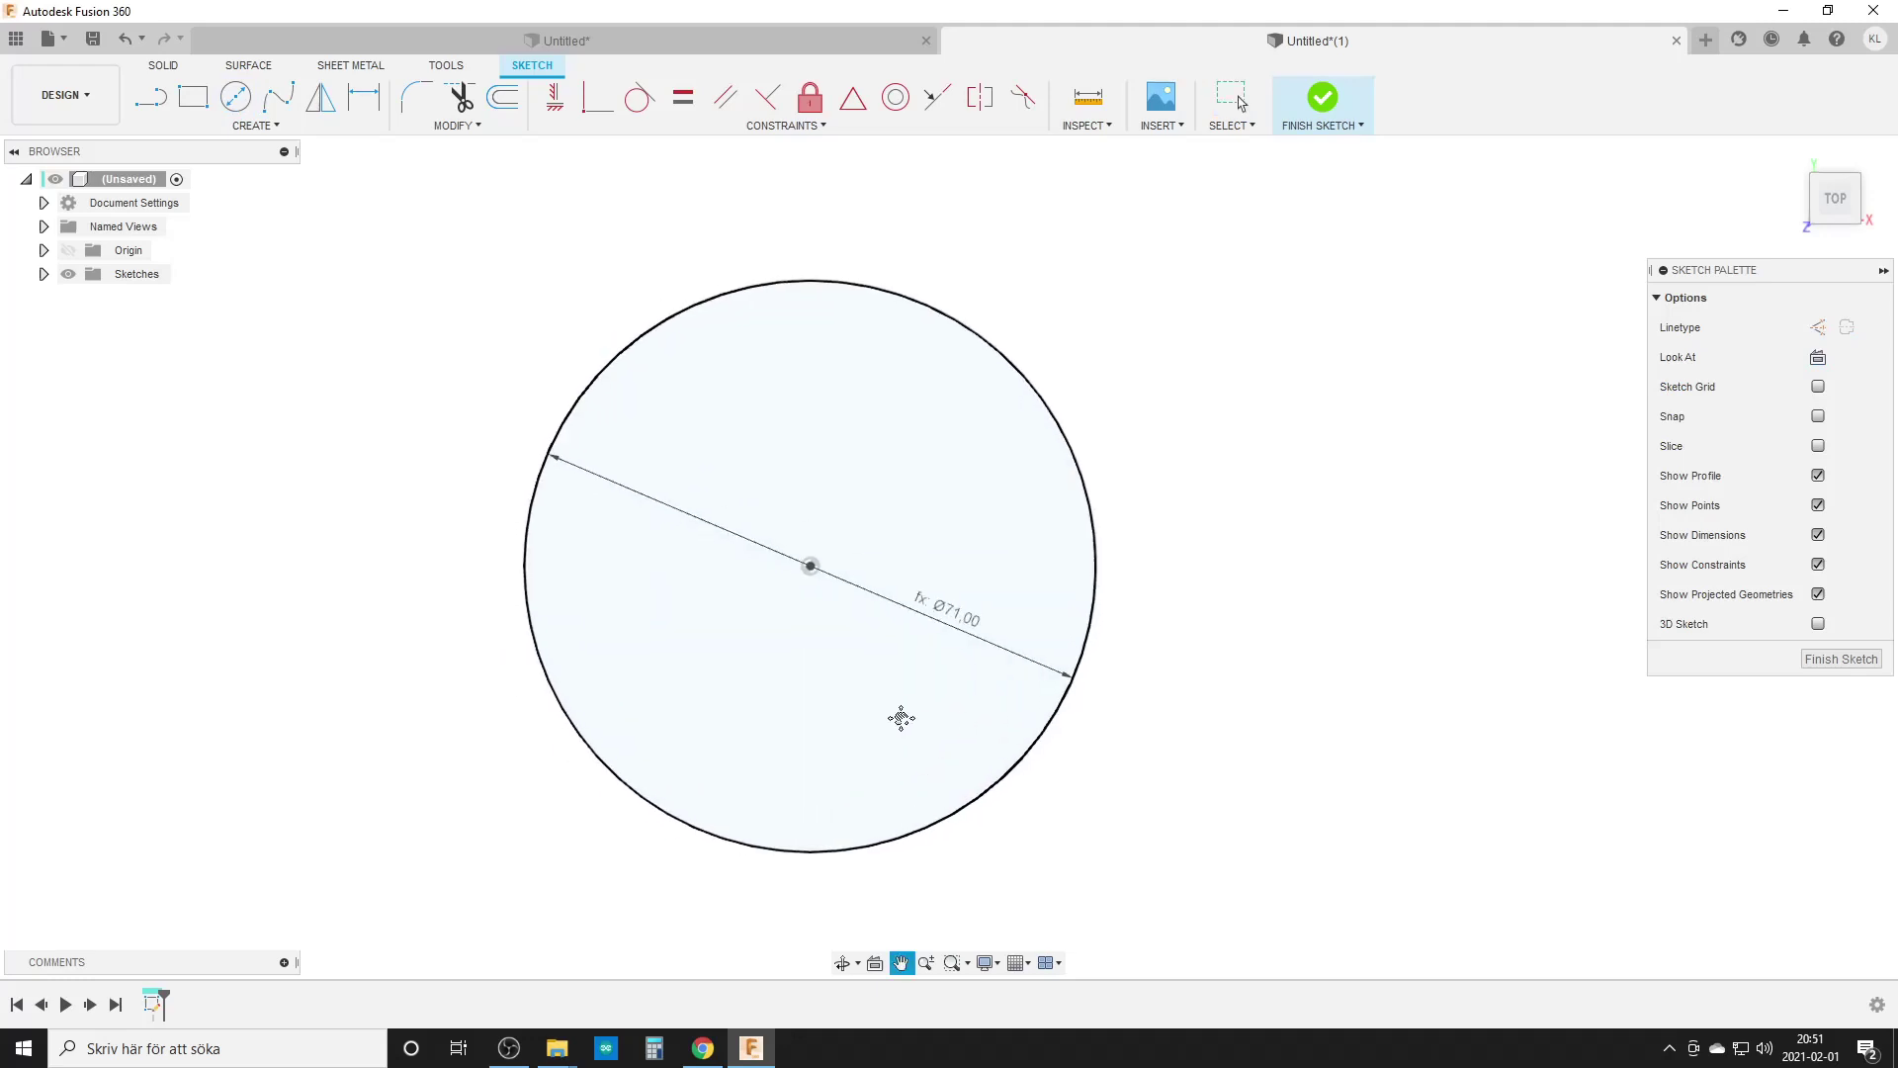
Draw a six-sided circumscribed polygon at the circle's centre, about 13.4 mm across flats, and constrain one side vertical
click(237, 125)
mouse_move(228, 234)
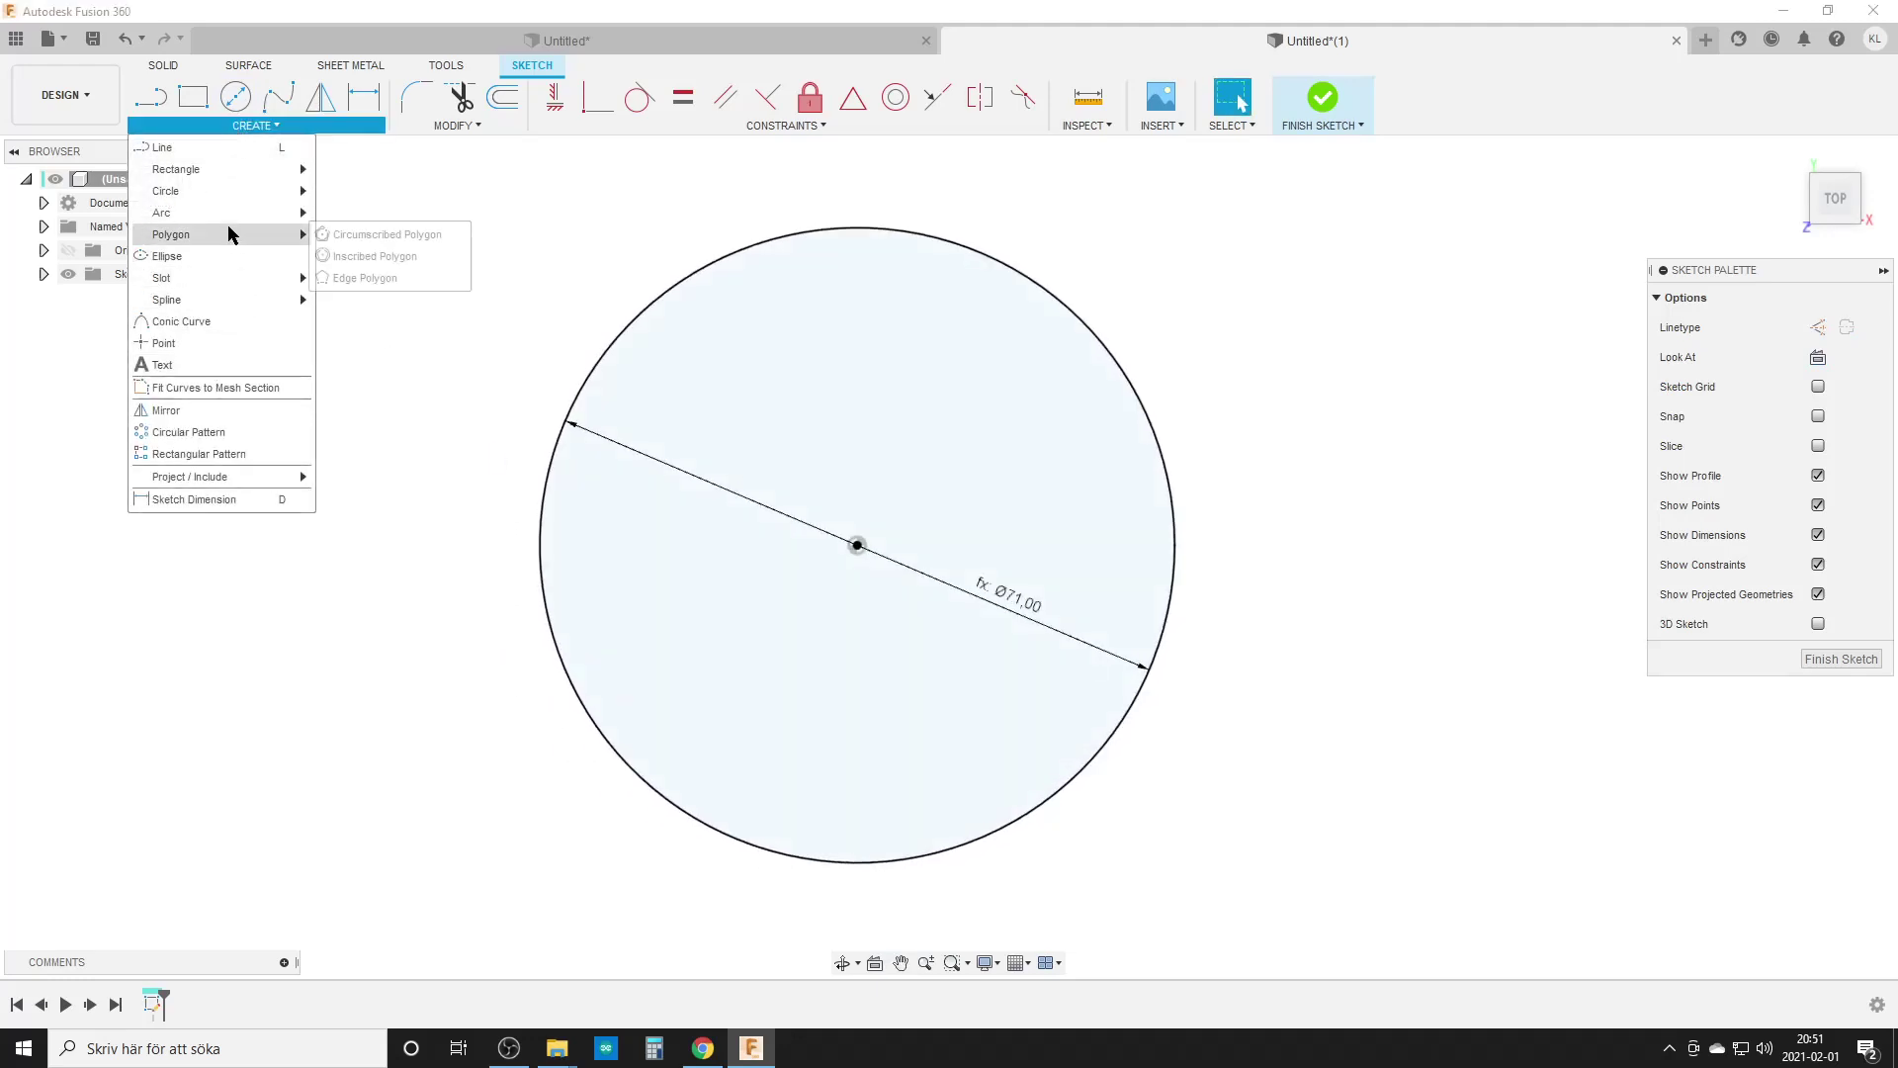
click(385, 235)
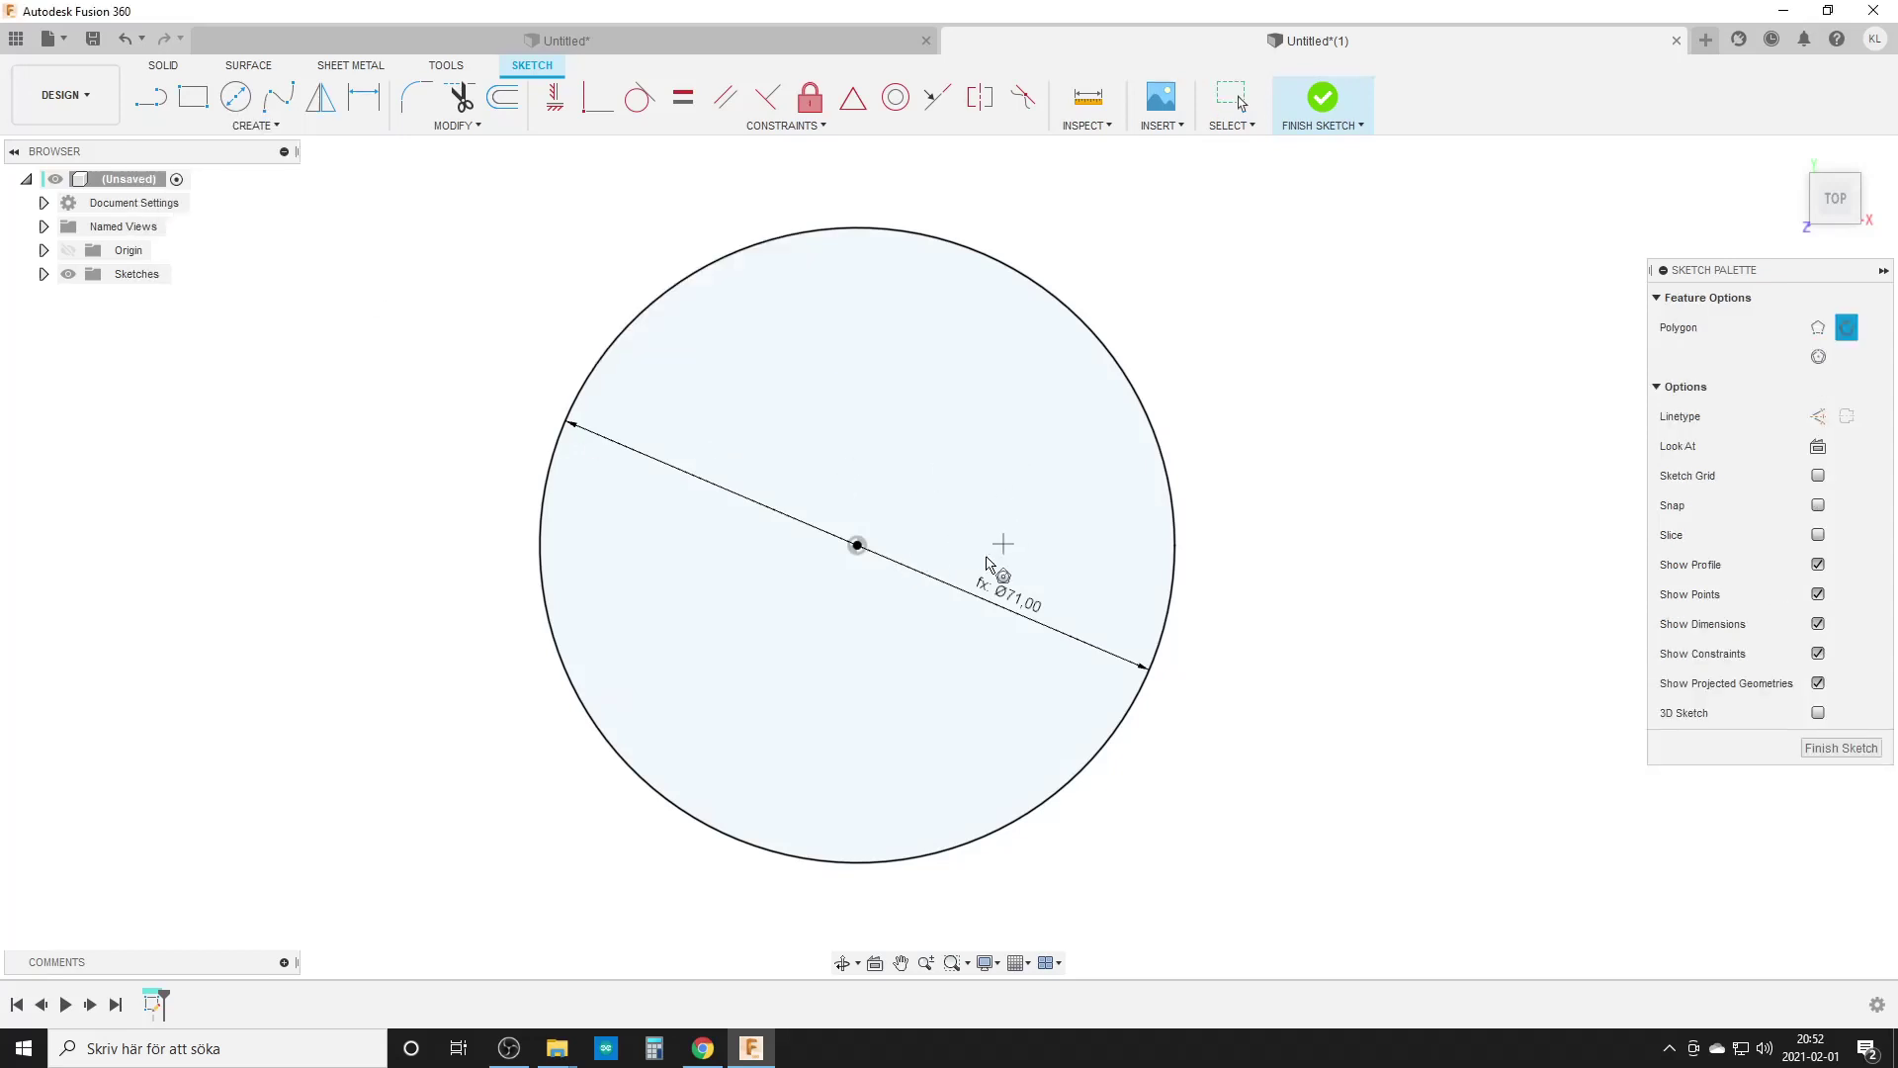
click(857, 545)
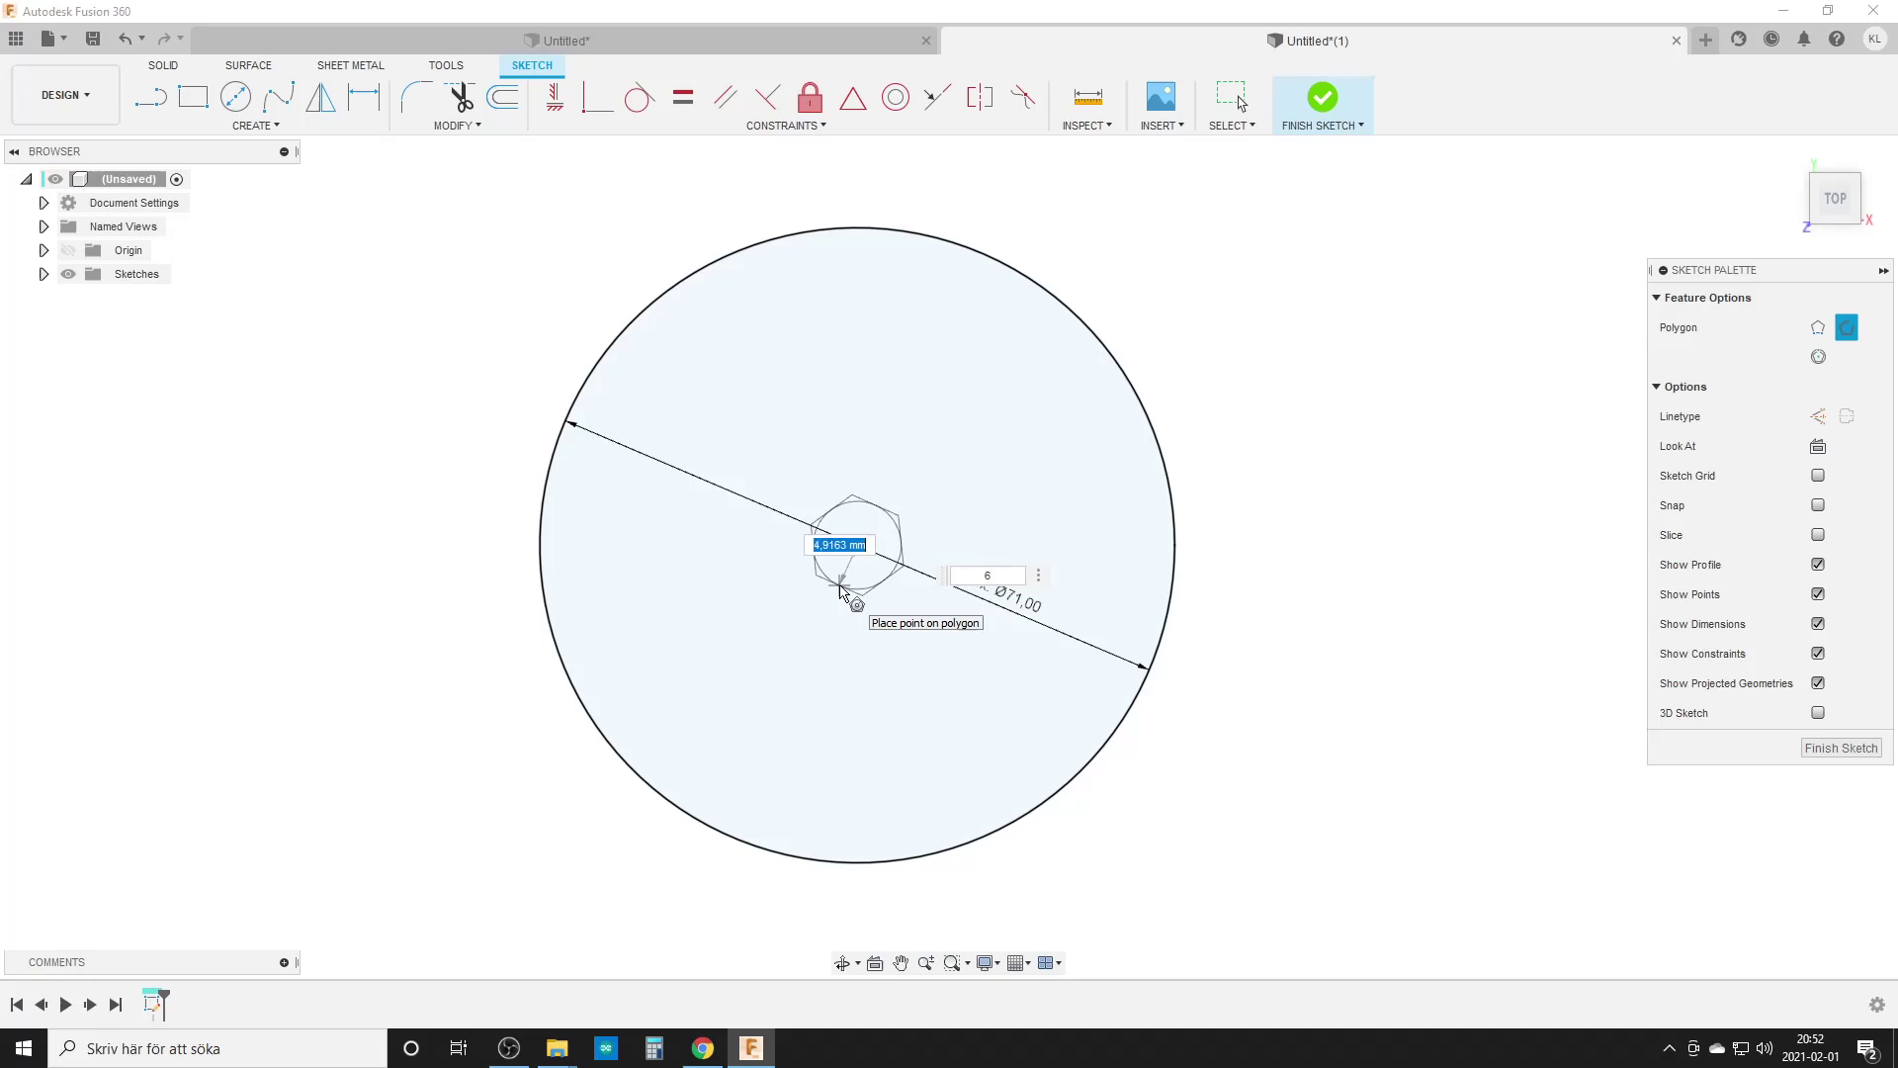
click(843, 603)
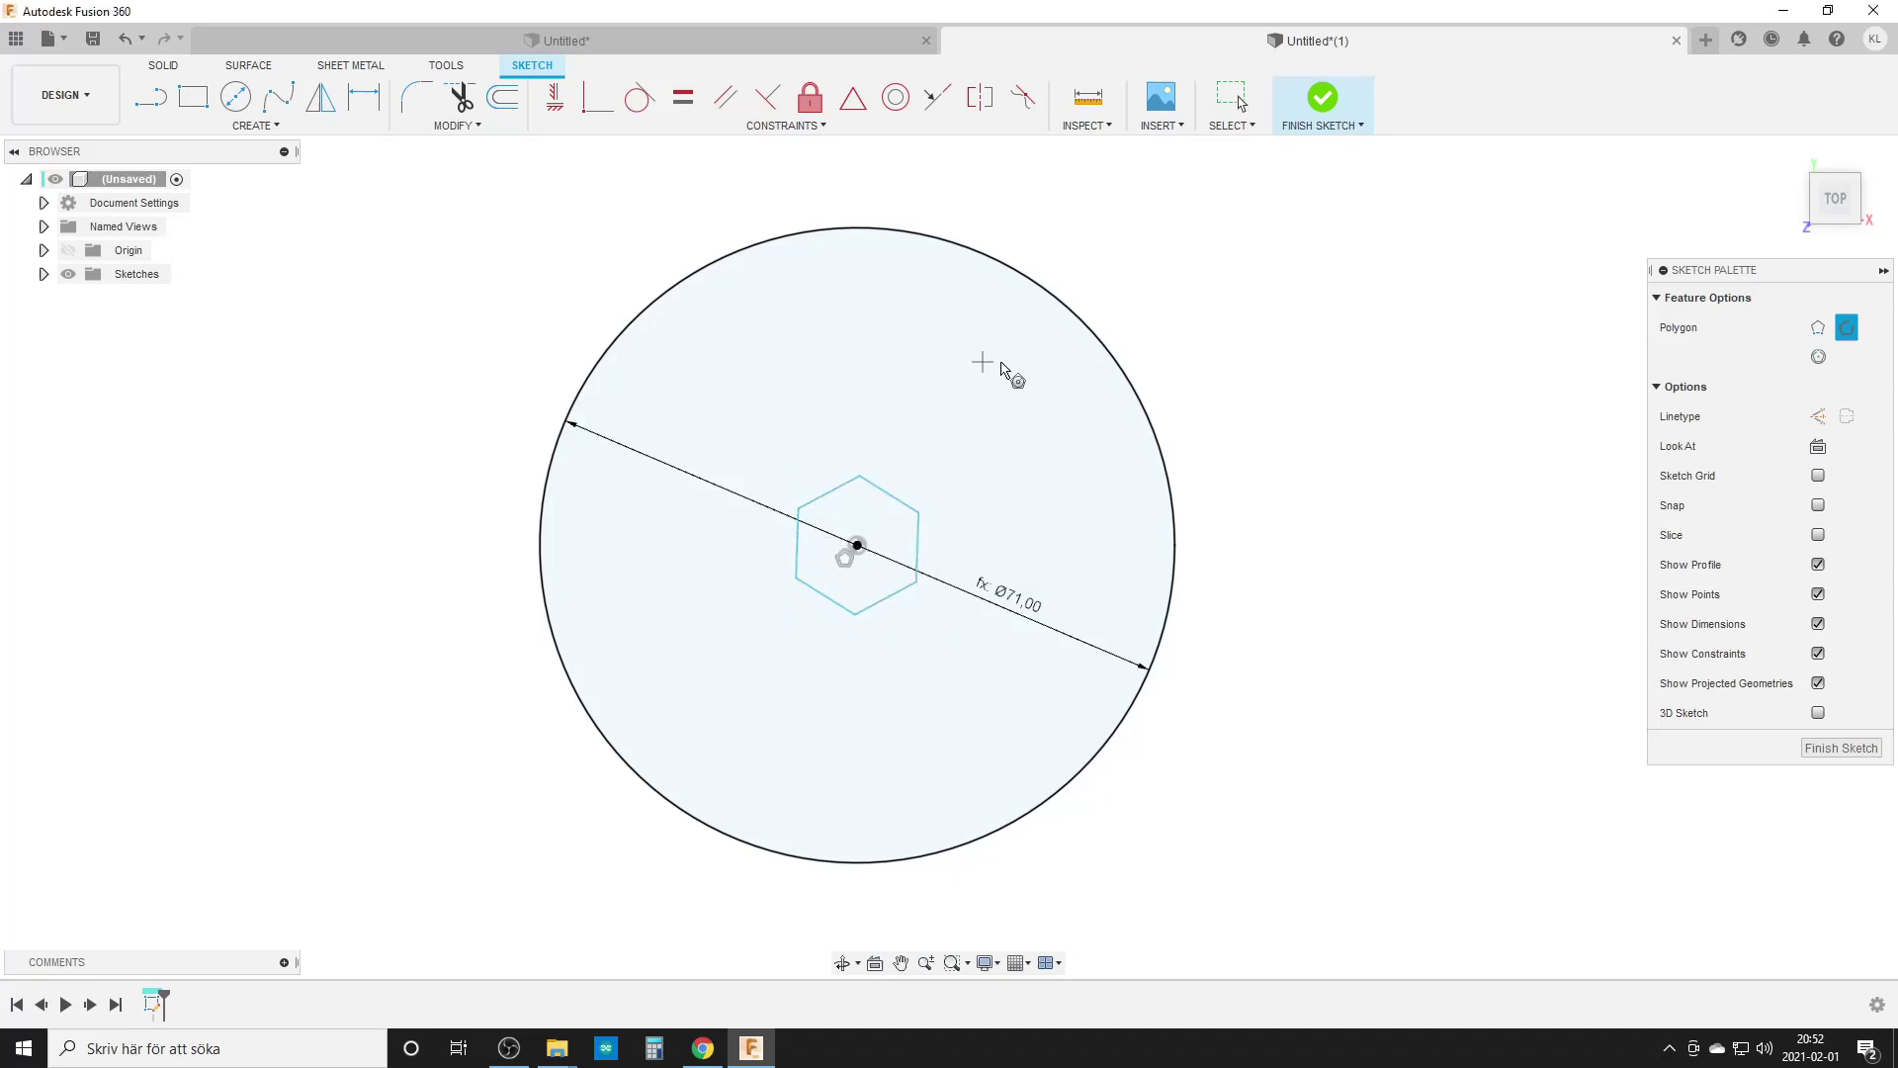
click(554, 97)
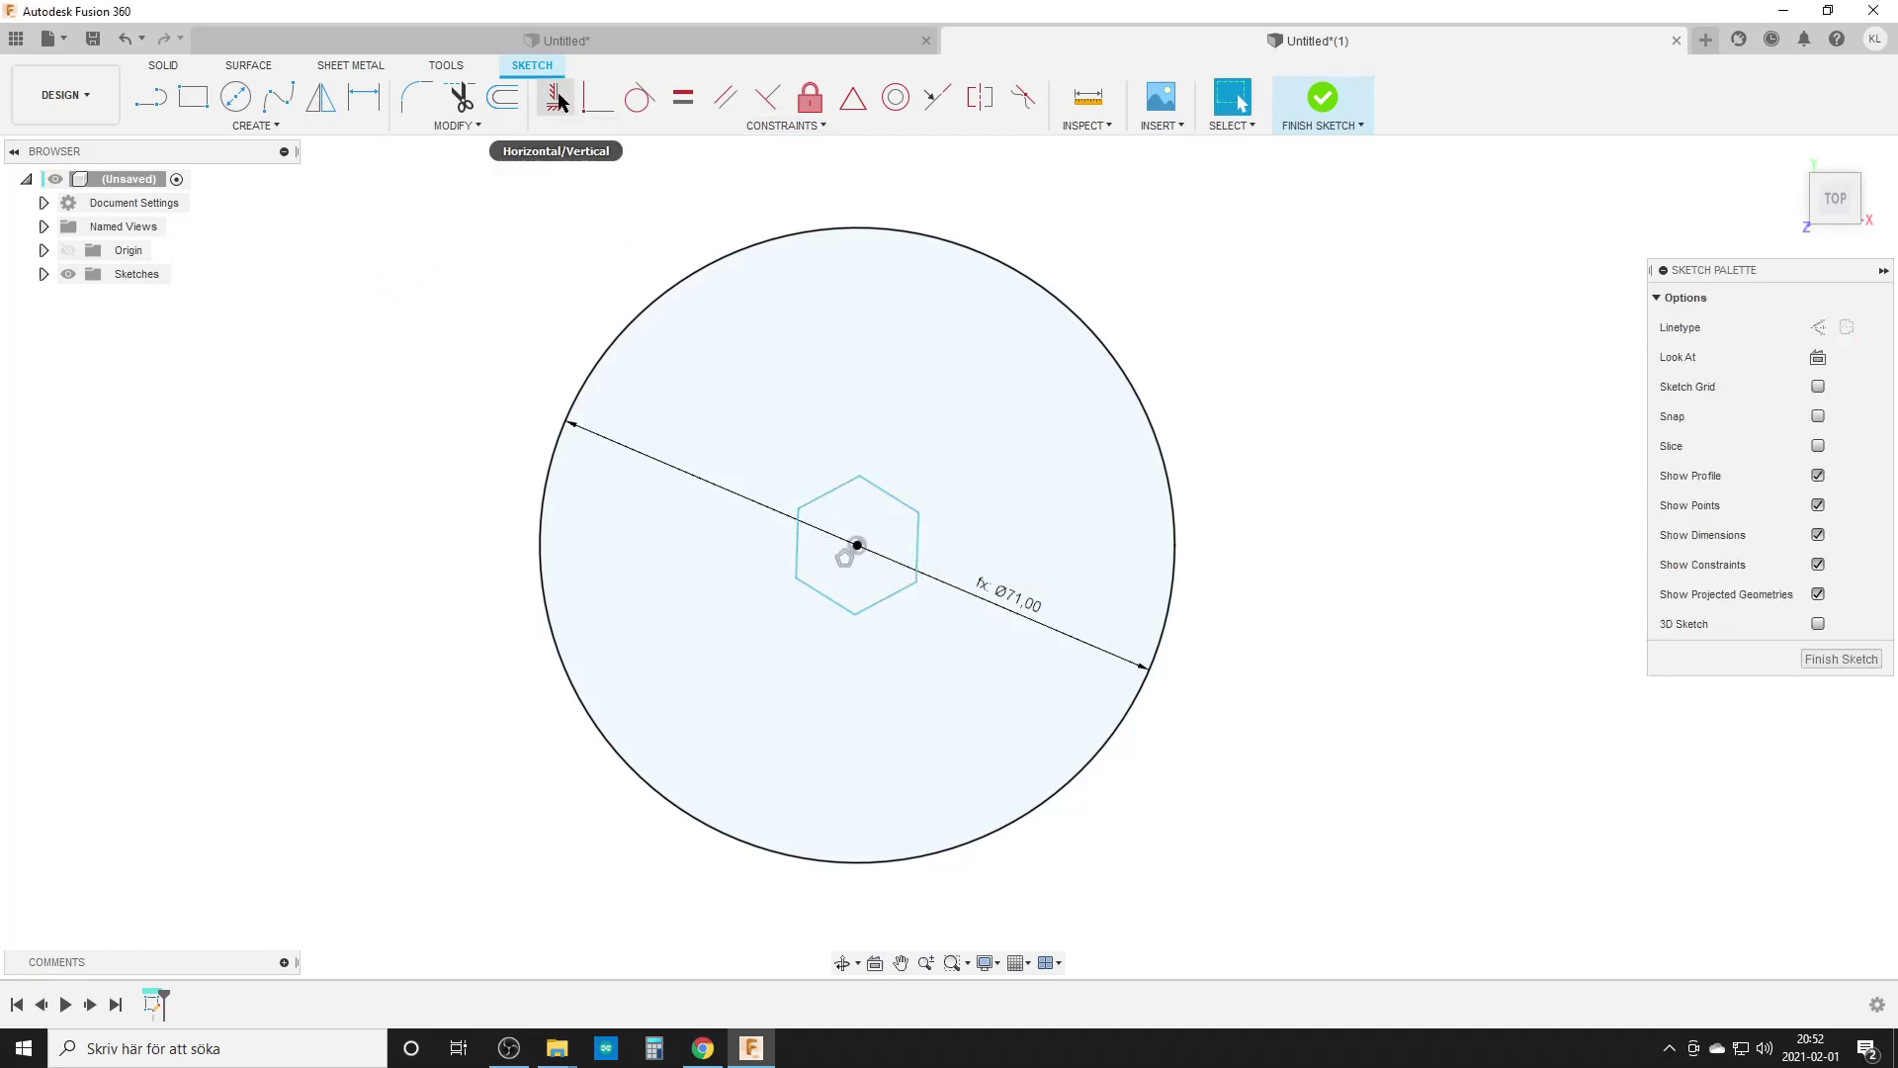
click(797, 544)
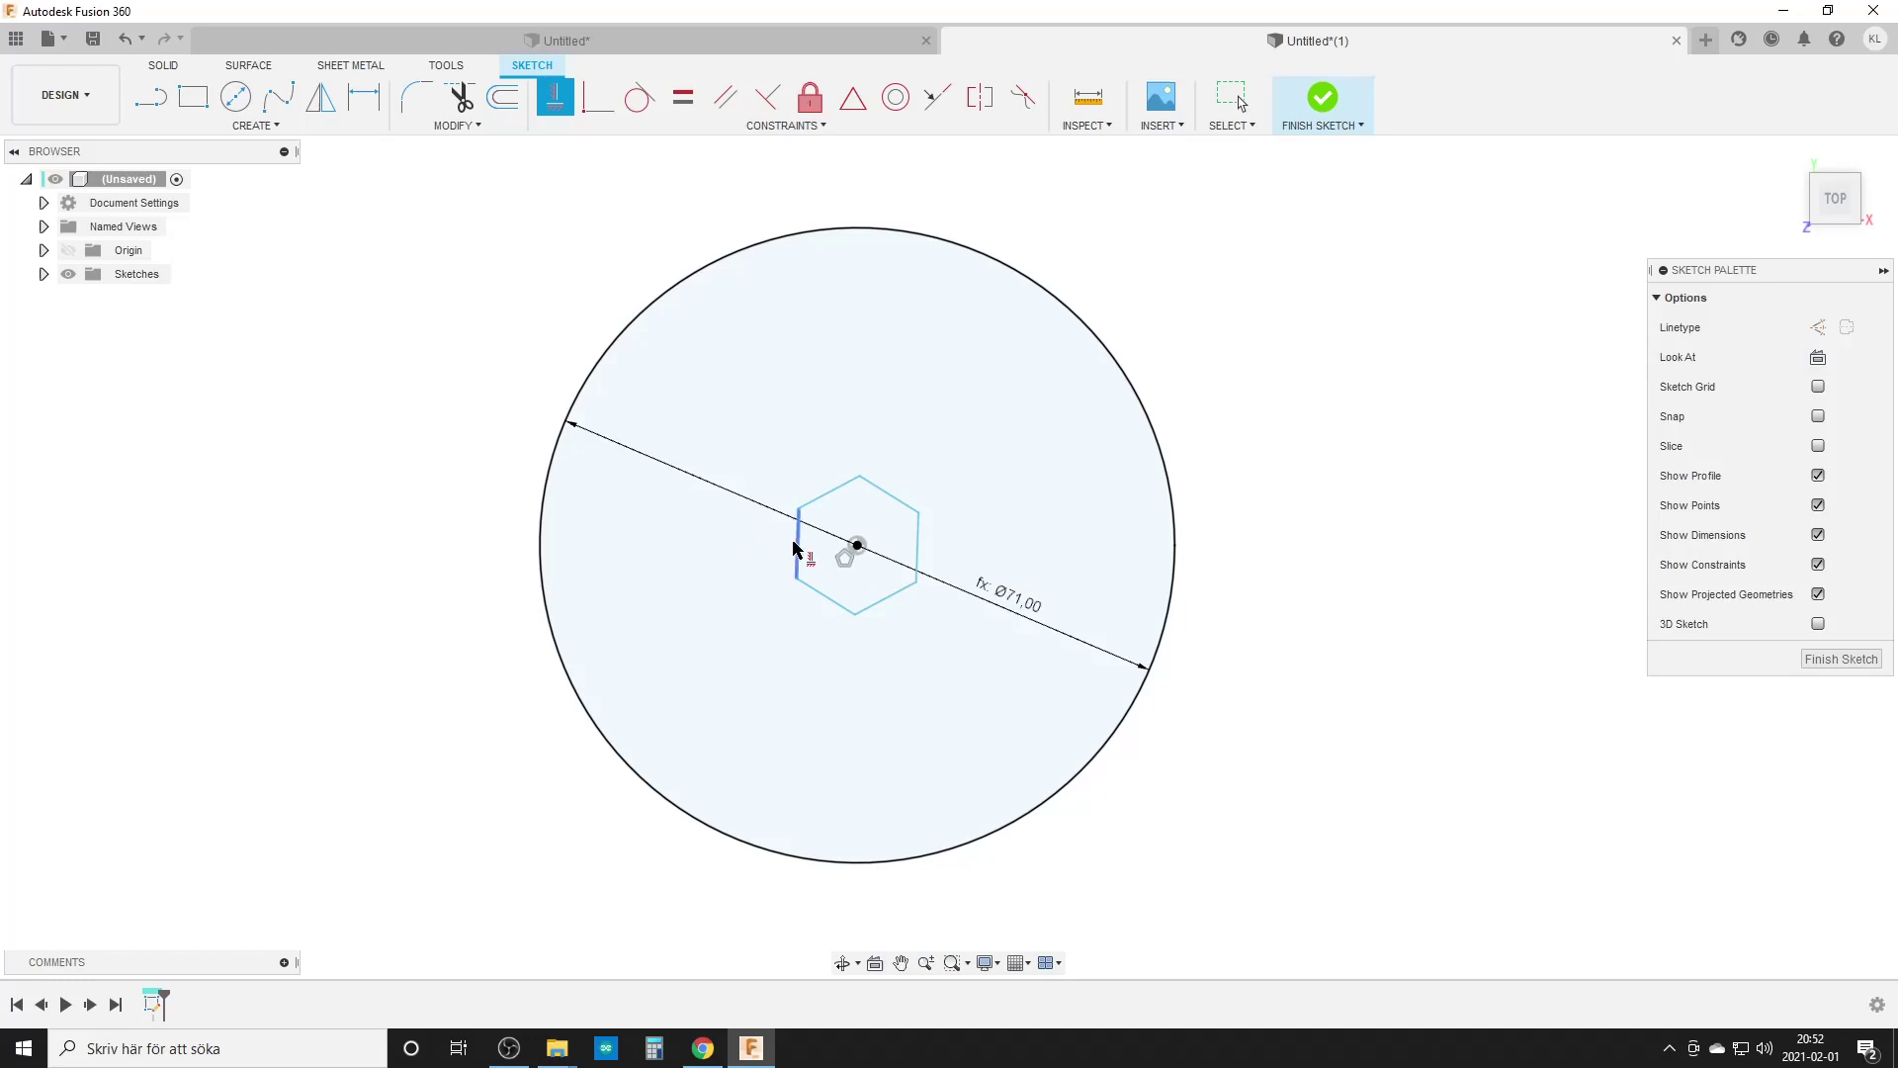
Dimension the distance between the hexagon's two vertical sides and set it to the Hexagon parameter
key(d)
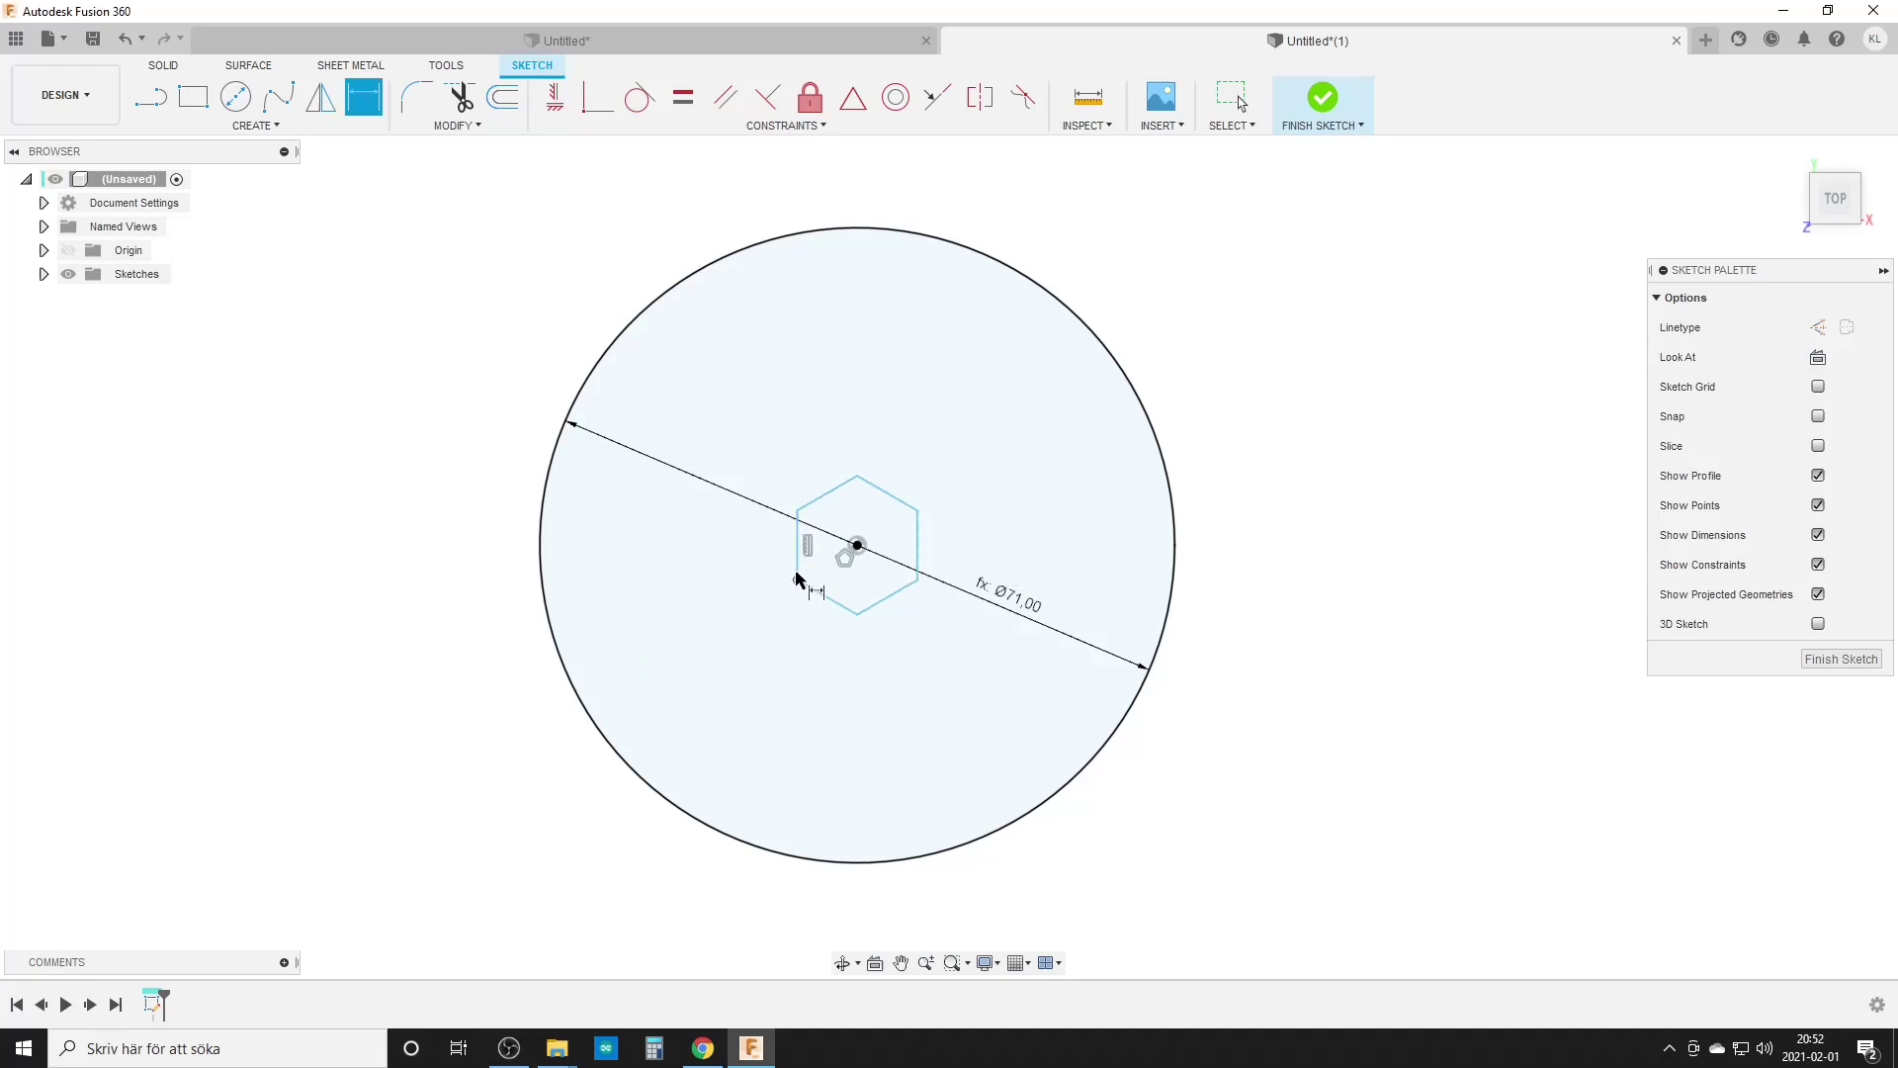
click(797, 551)
click(919, 531)
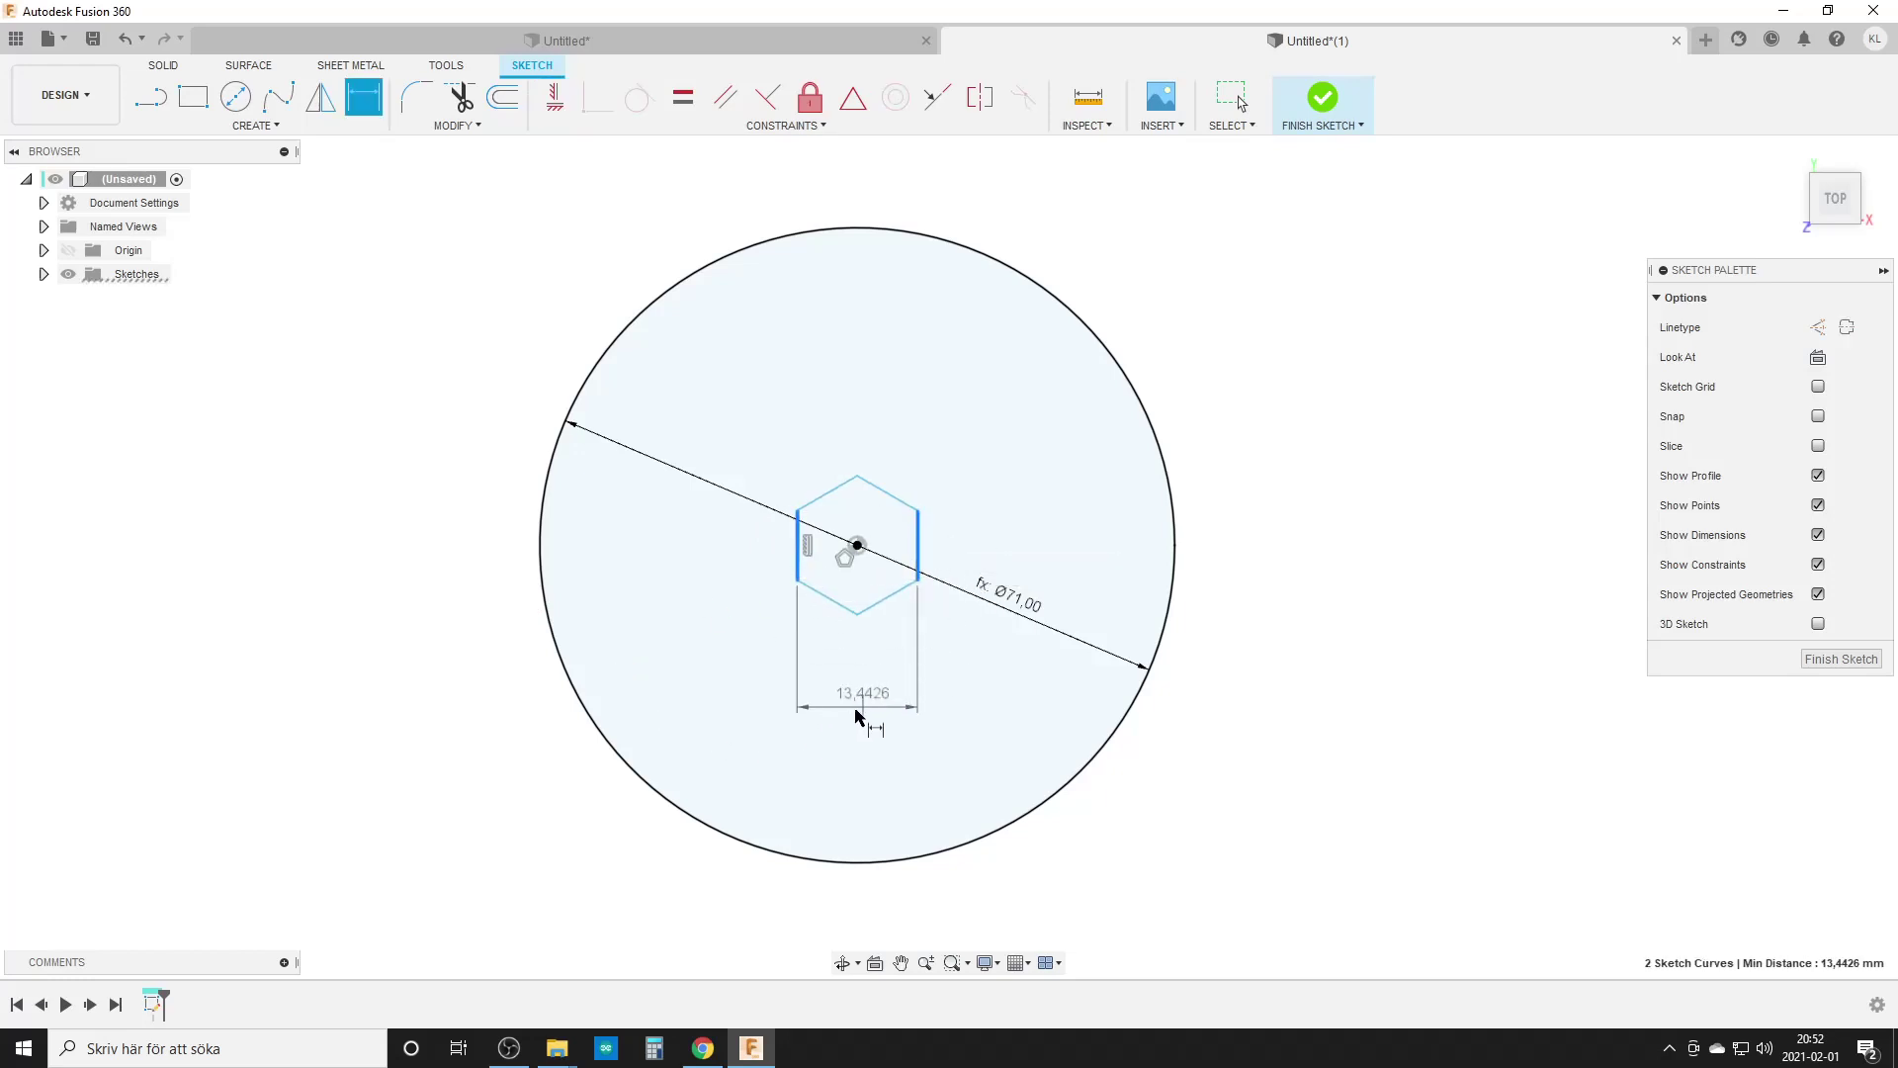
click(852, 711)
text(he)
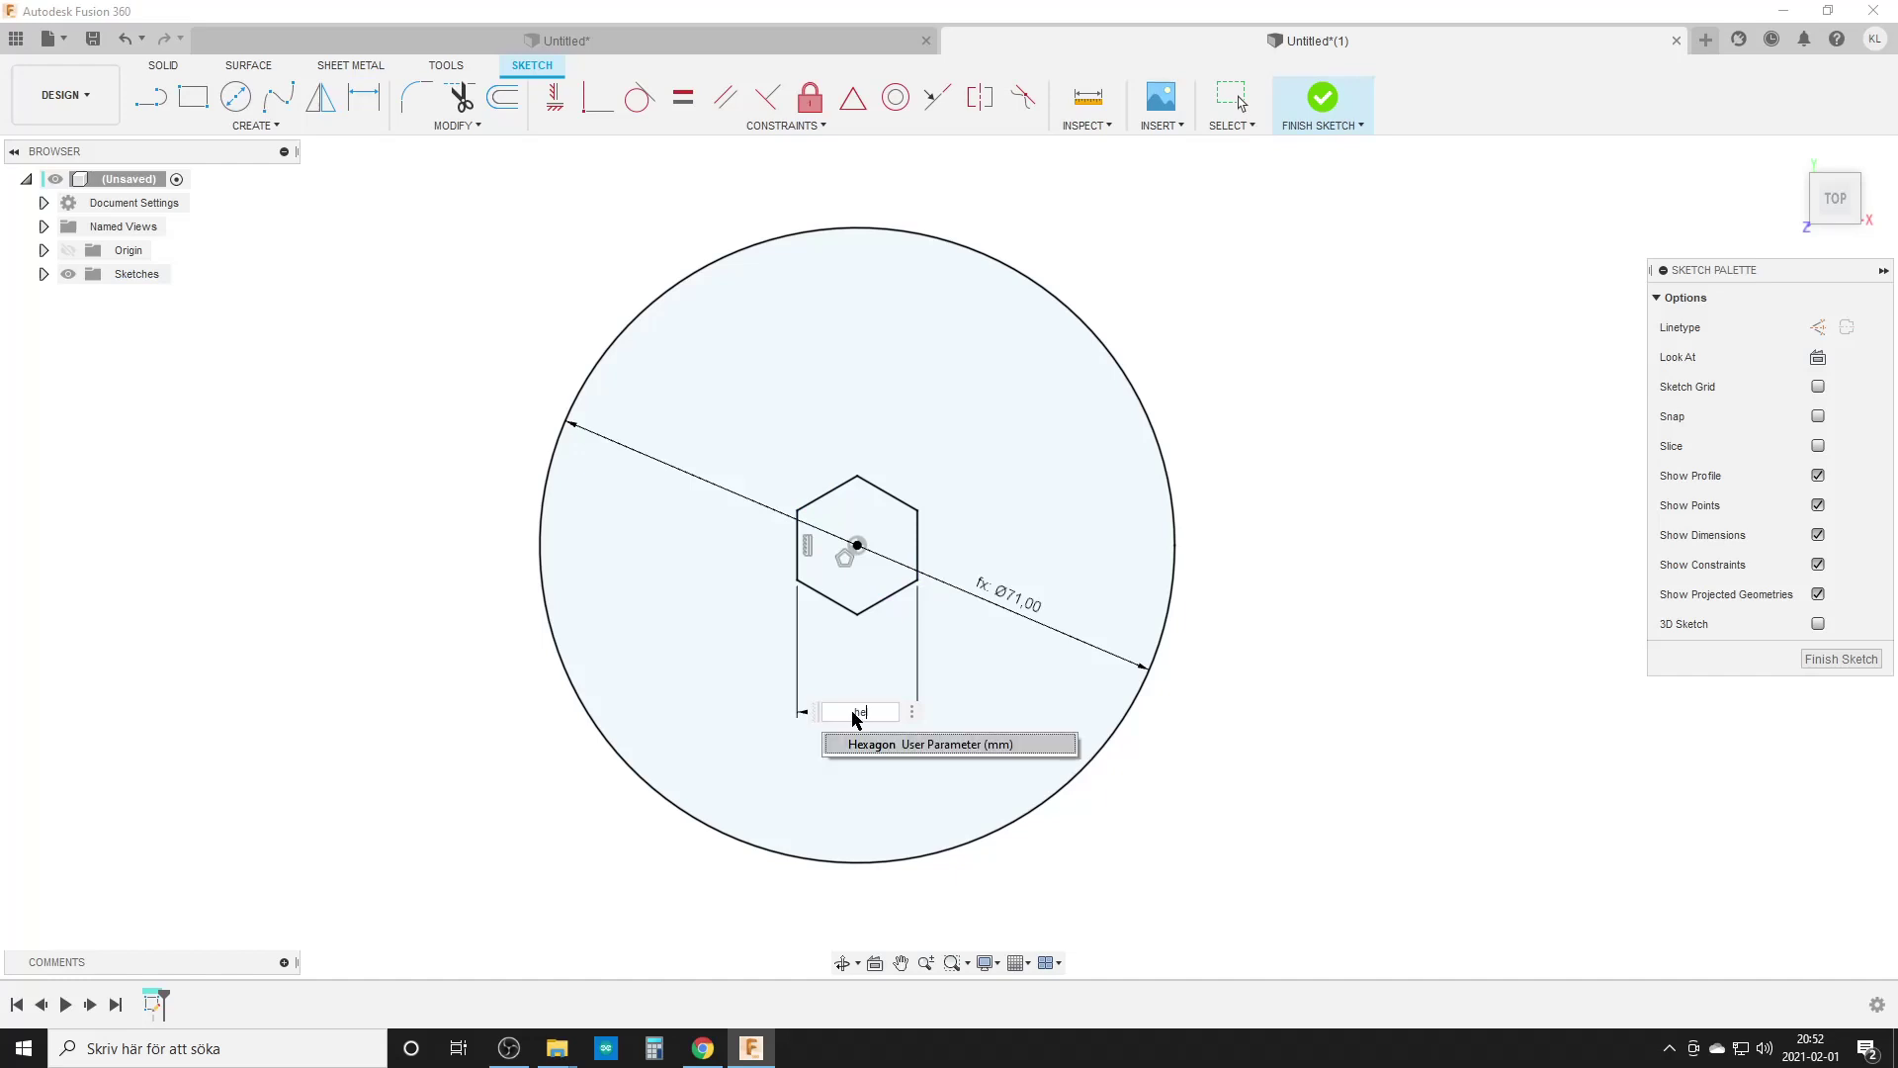
key(Return)
key(Return)
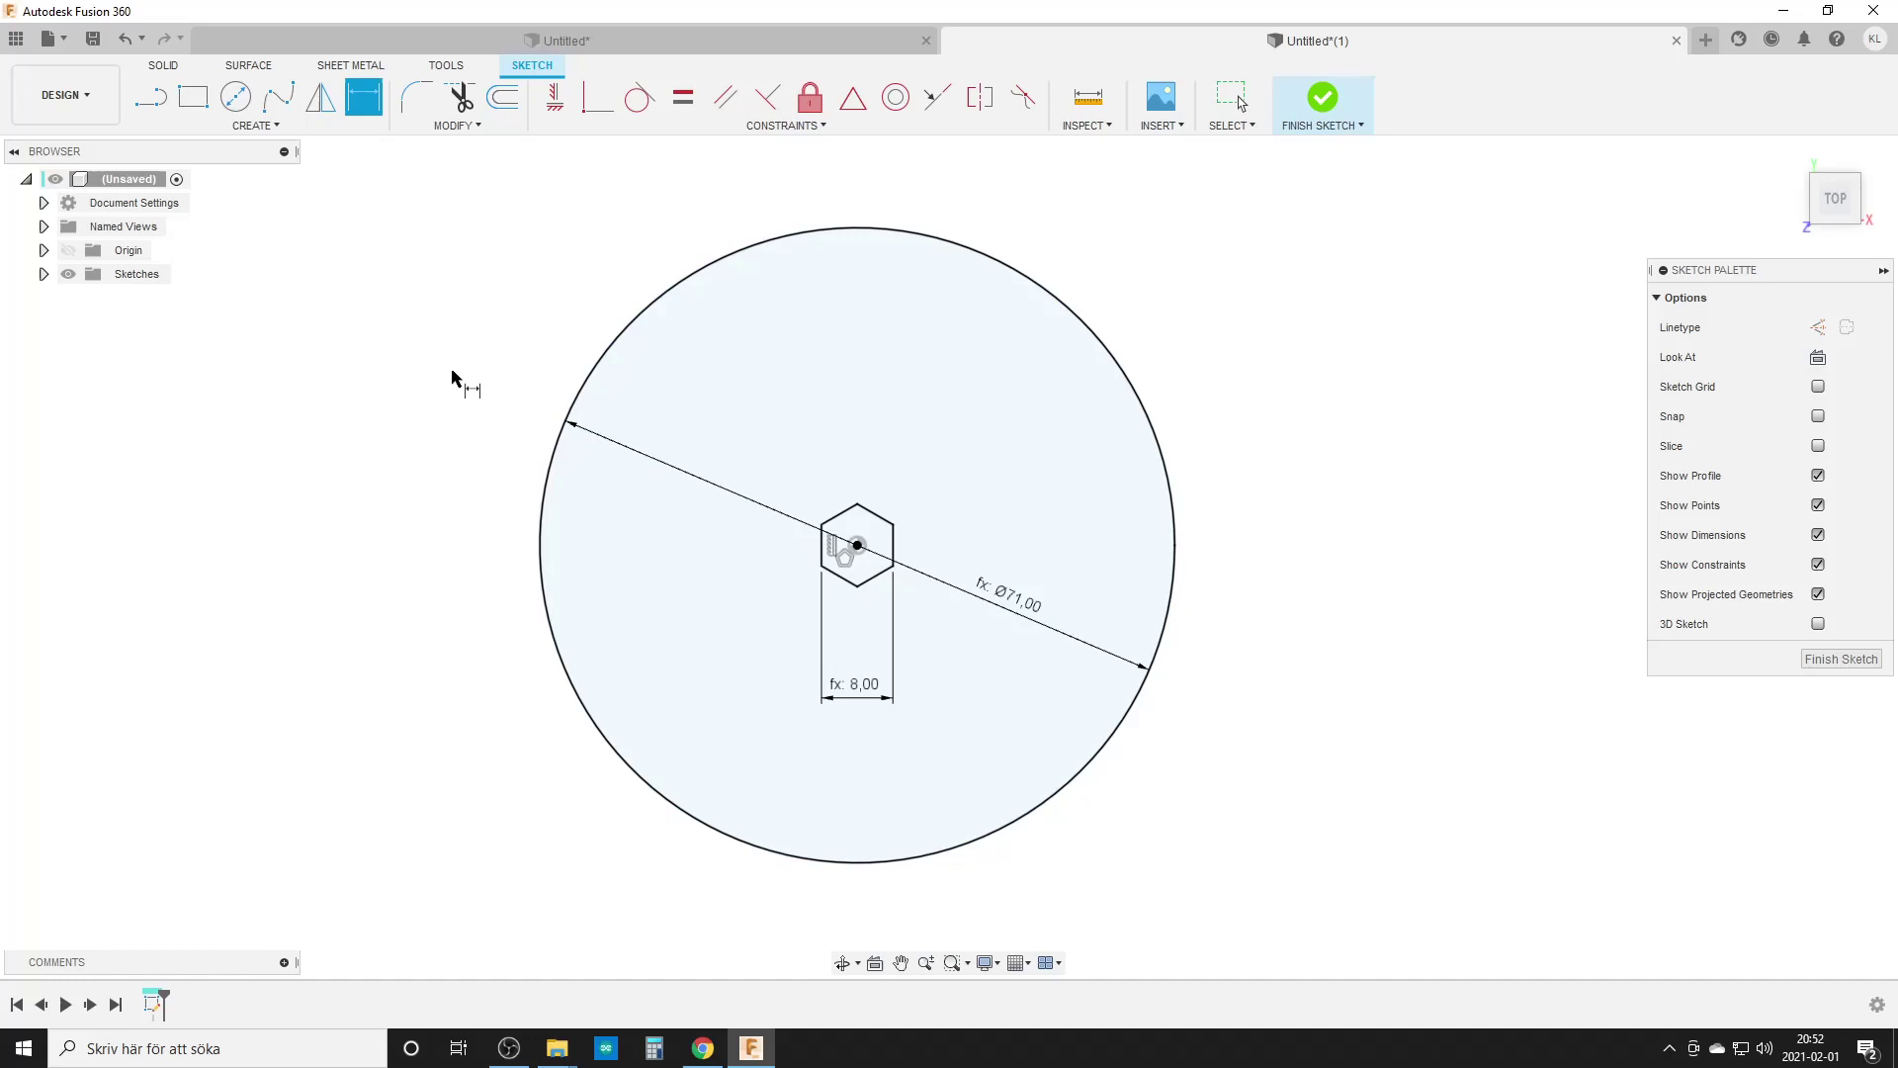
Draw a second six-sided circumscribed polygon inside the circle, up and to the right of the centre hexagon
click(242, 129)
mouse_move(216, 234)
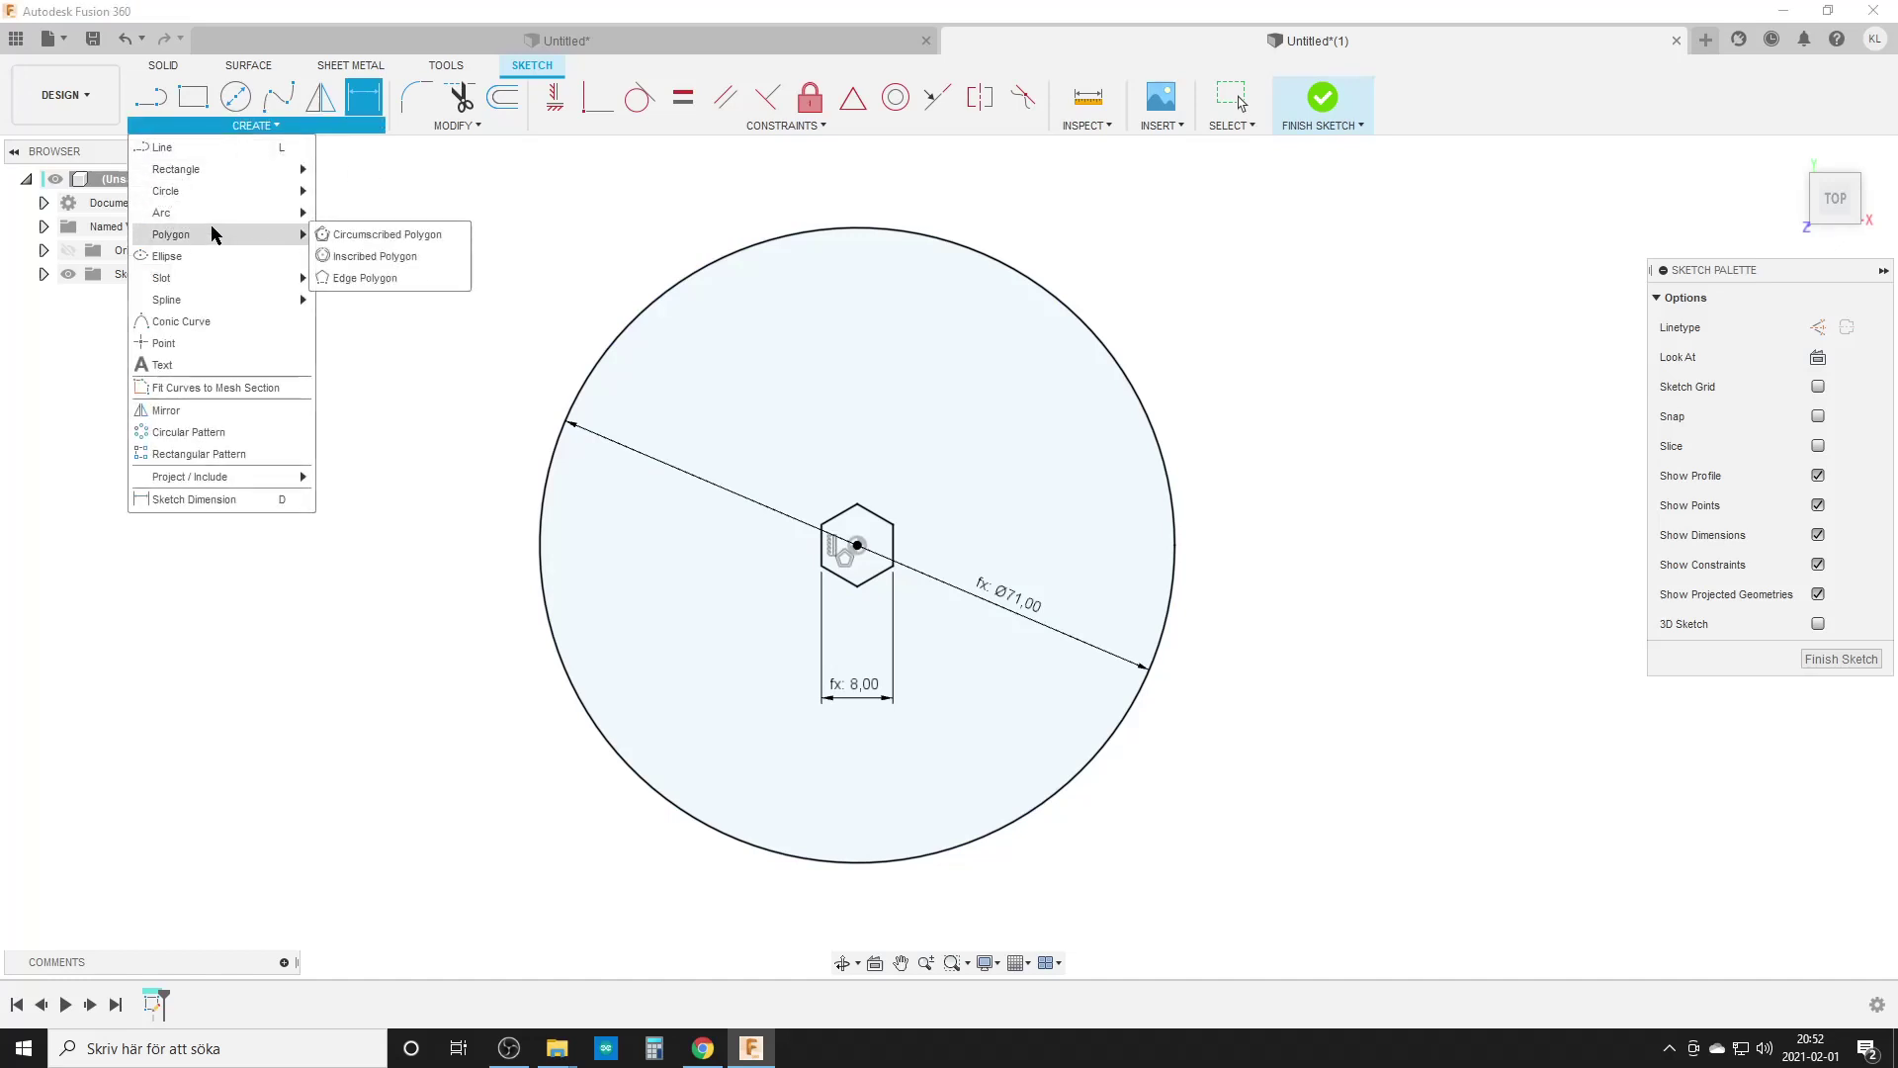
click(396, 235)
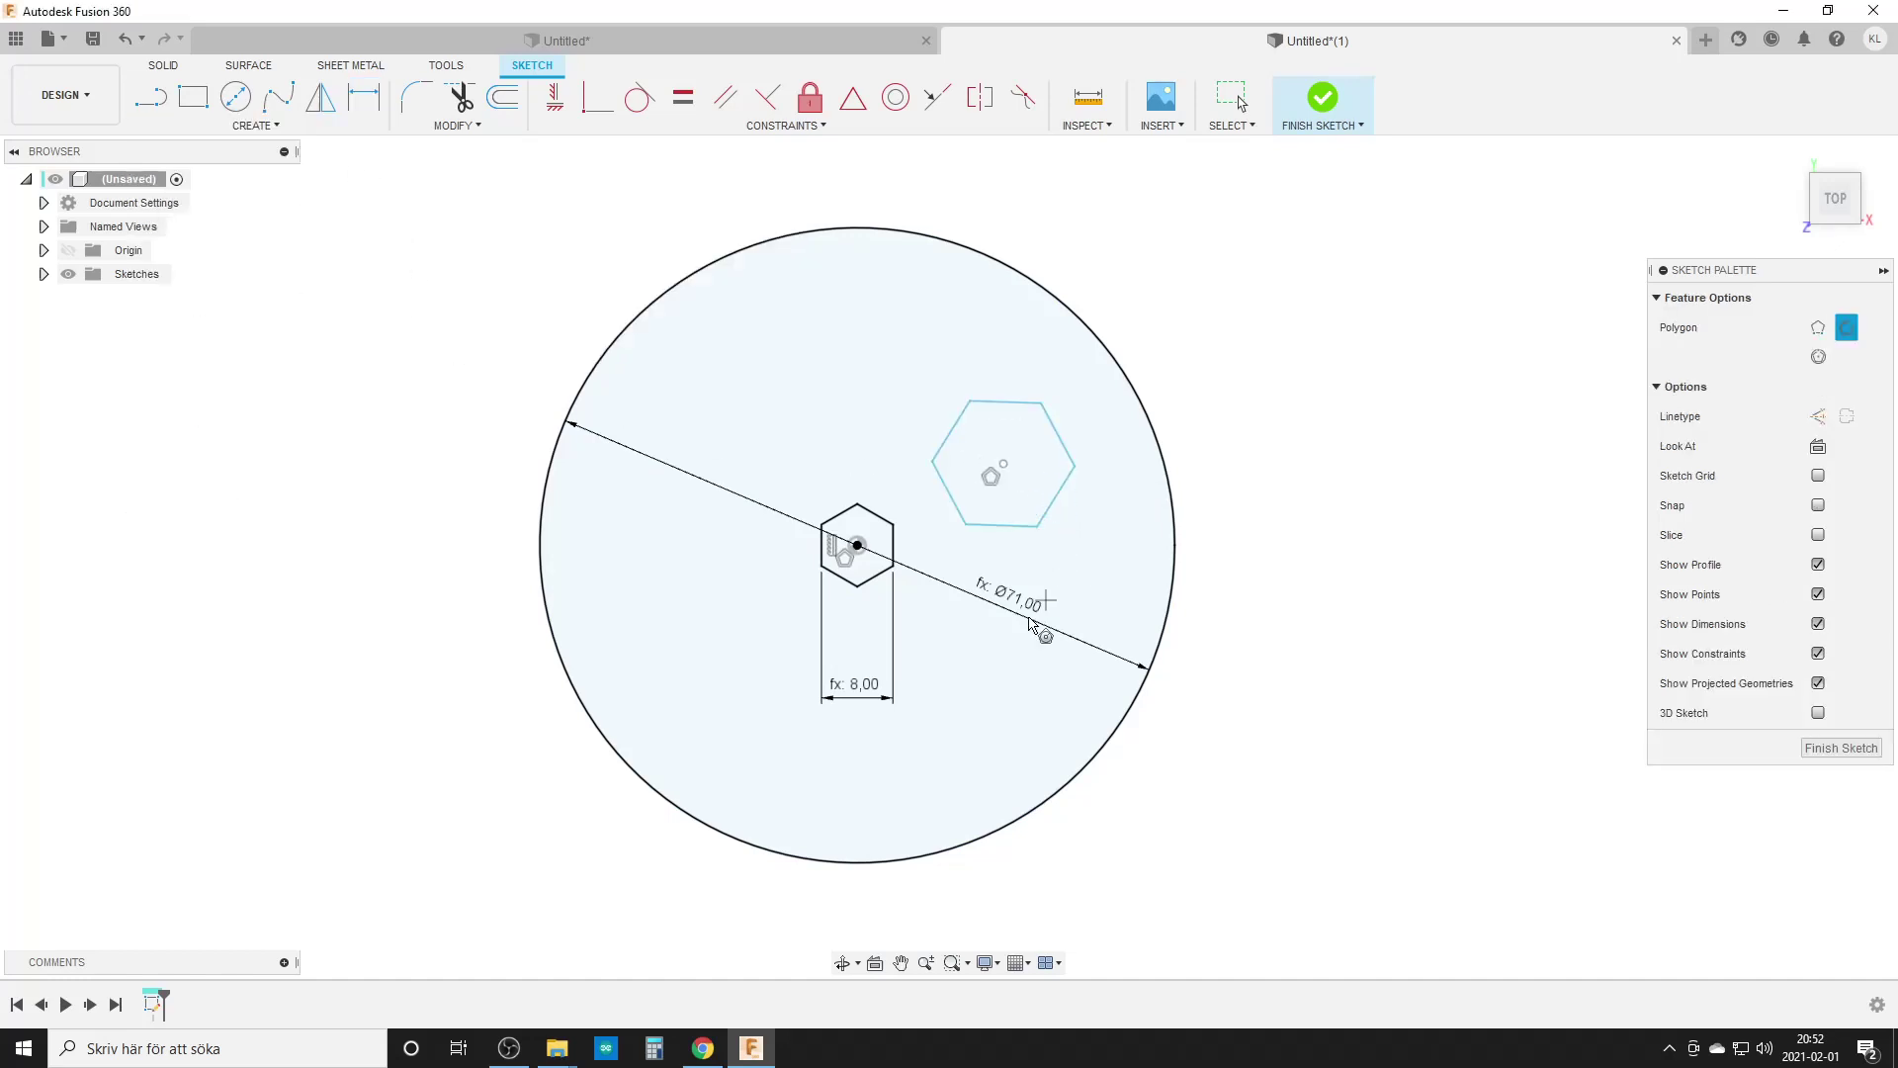
Make two adjacent corners of the new hexagon coincident with the corners of the centre hexagon's right vertical side
click(591, 107)
click(935, 462)
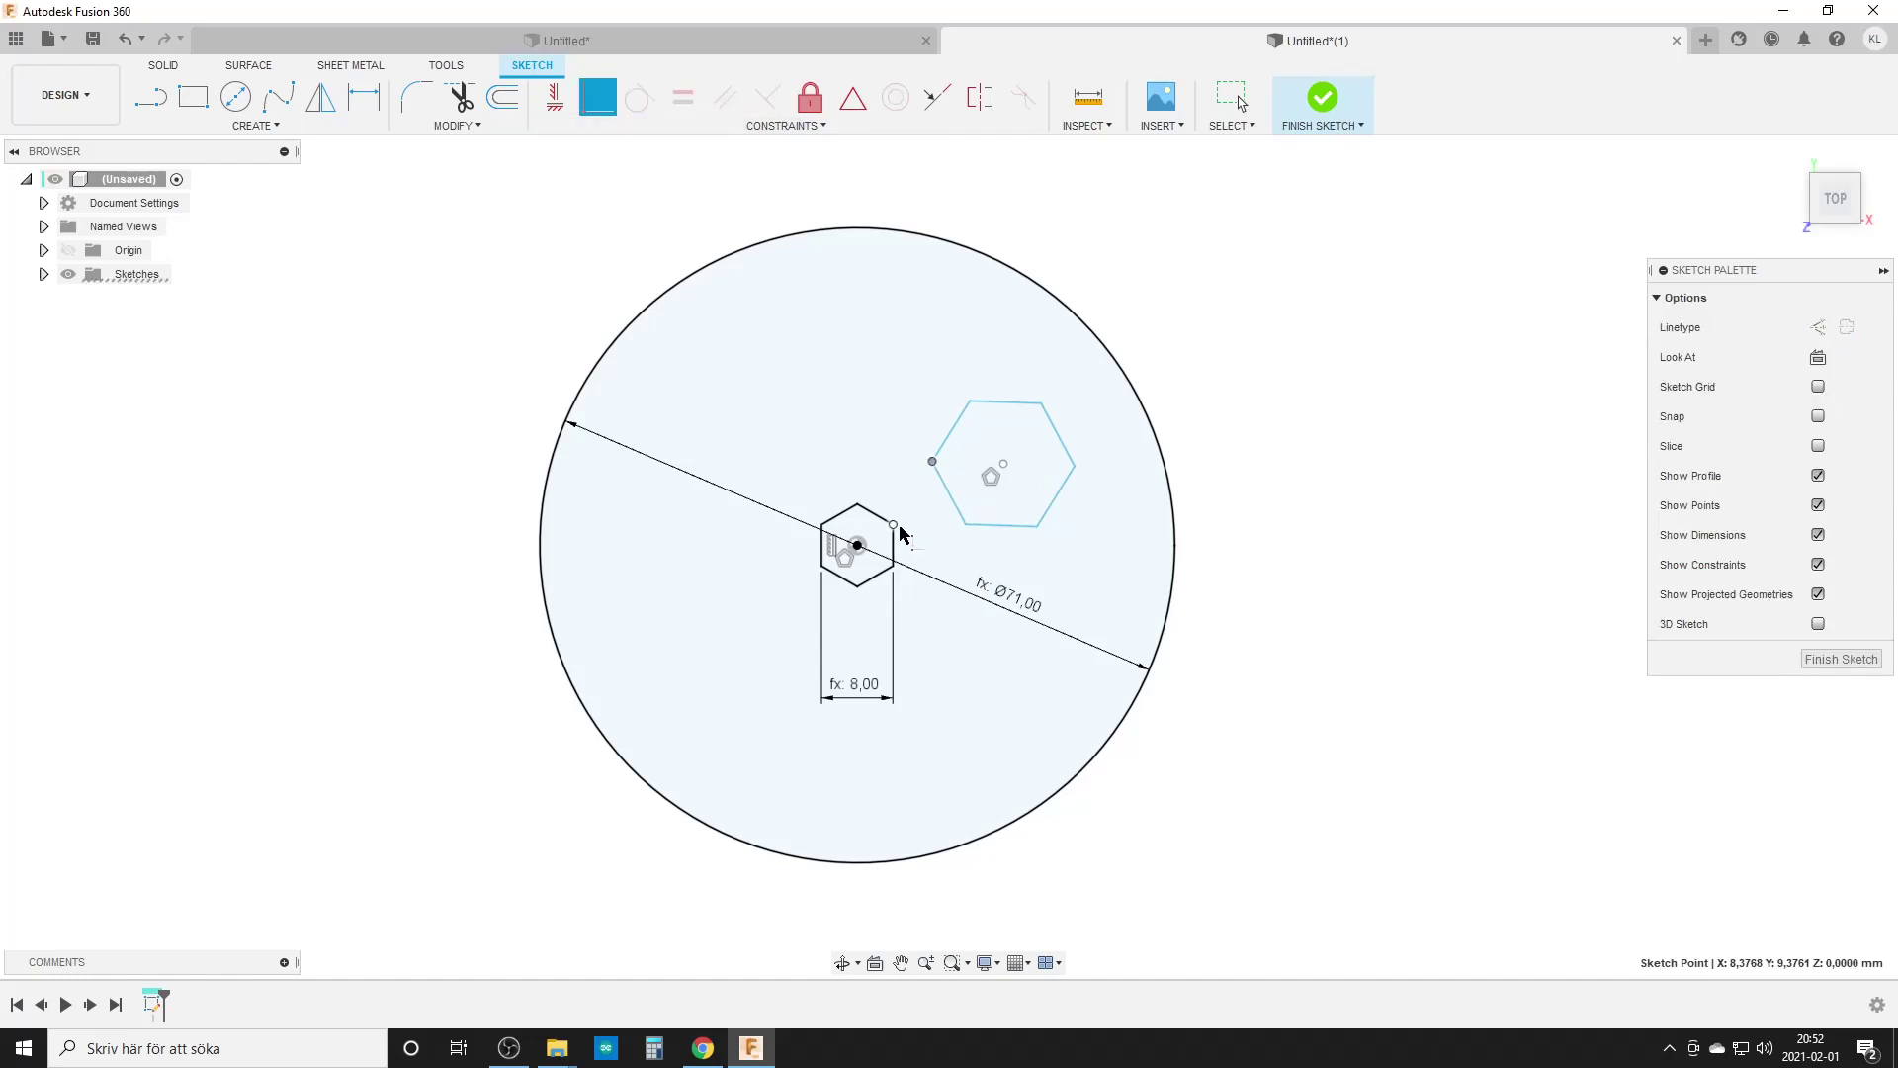
click(895, 525)
click(926, 590)
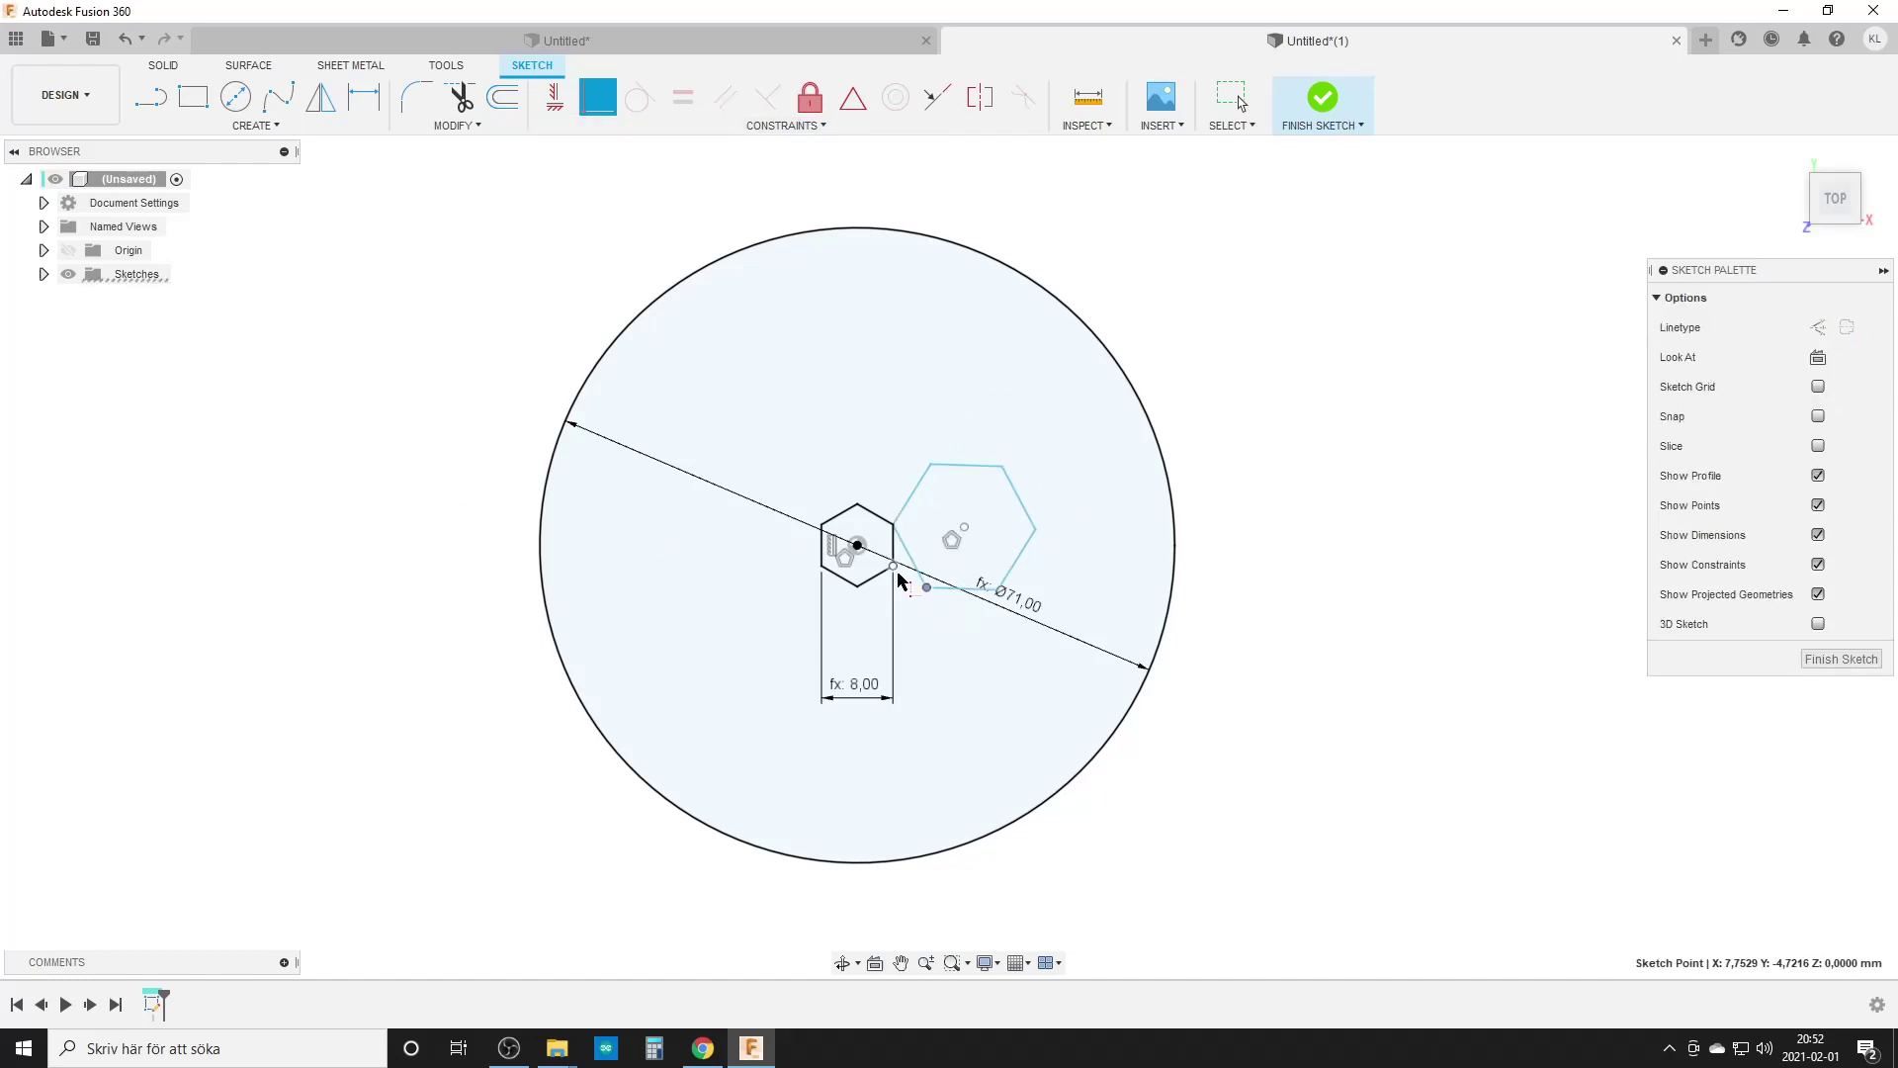
click(893, 568)
click(44, 275)
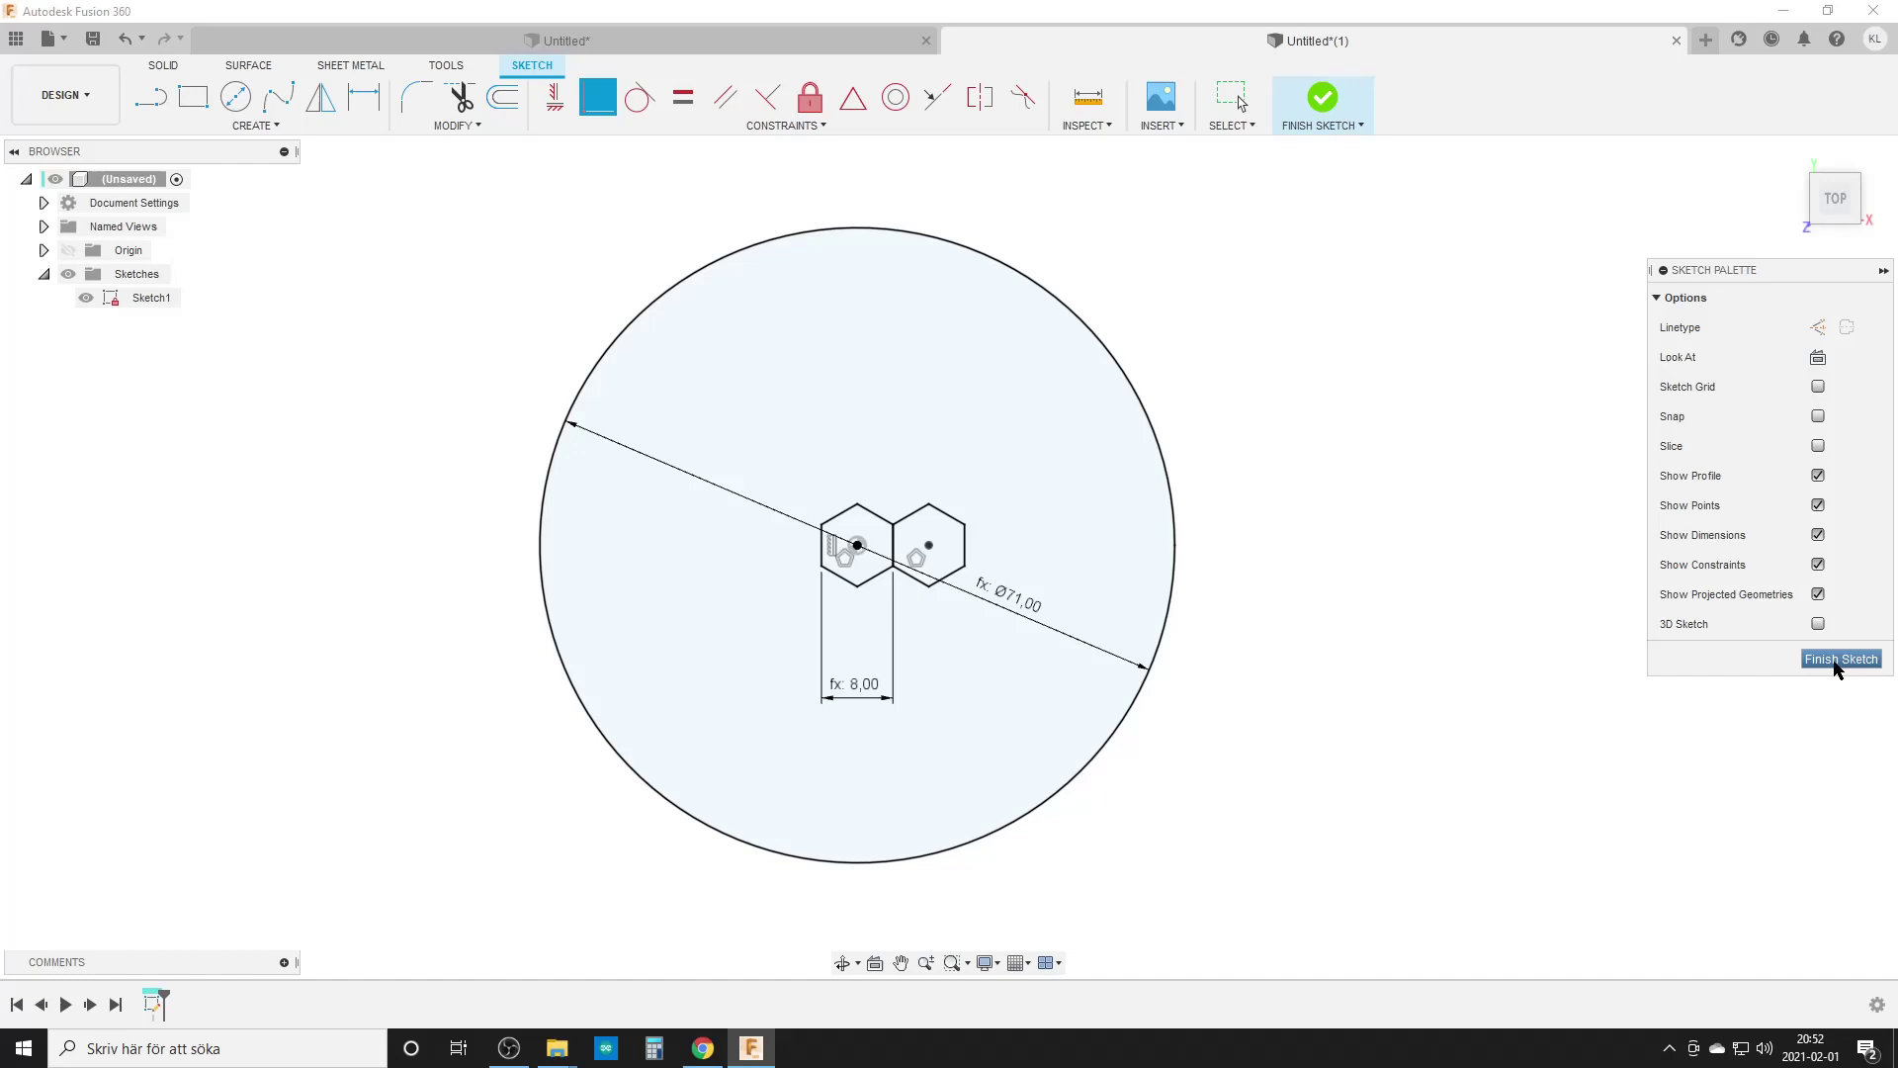
Draw construction lines from the origin to the midpoints of the centre hexagon's right and upper-right sides, and finish the sketch
key(l)
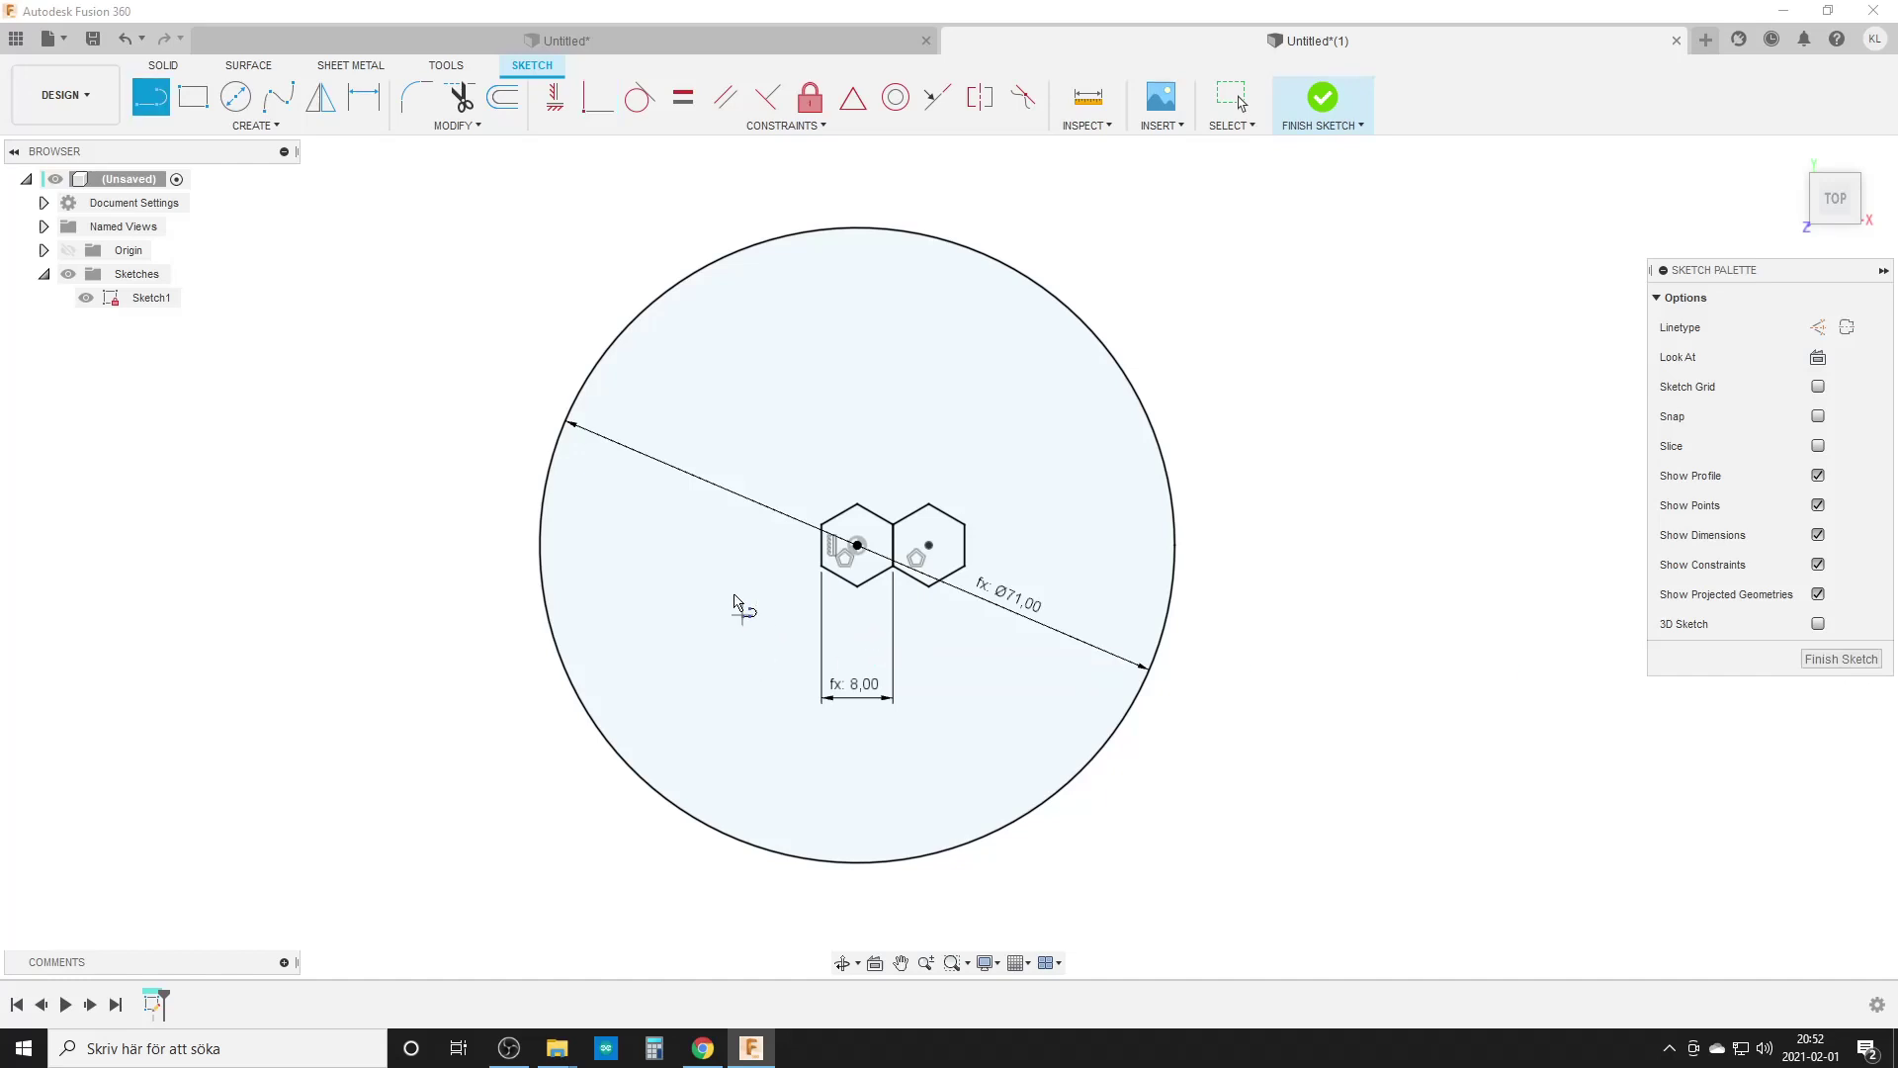
click(1819, 327)
scroll(808, 591, up, 5)
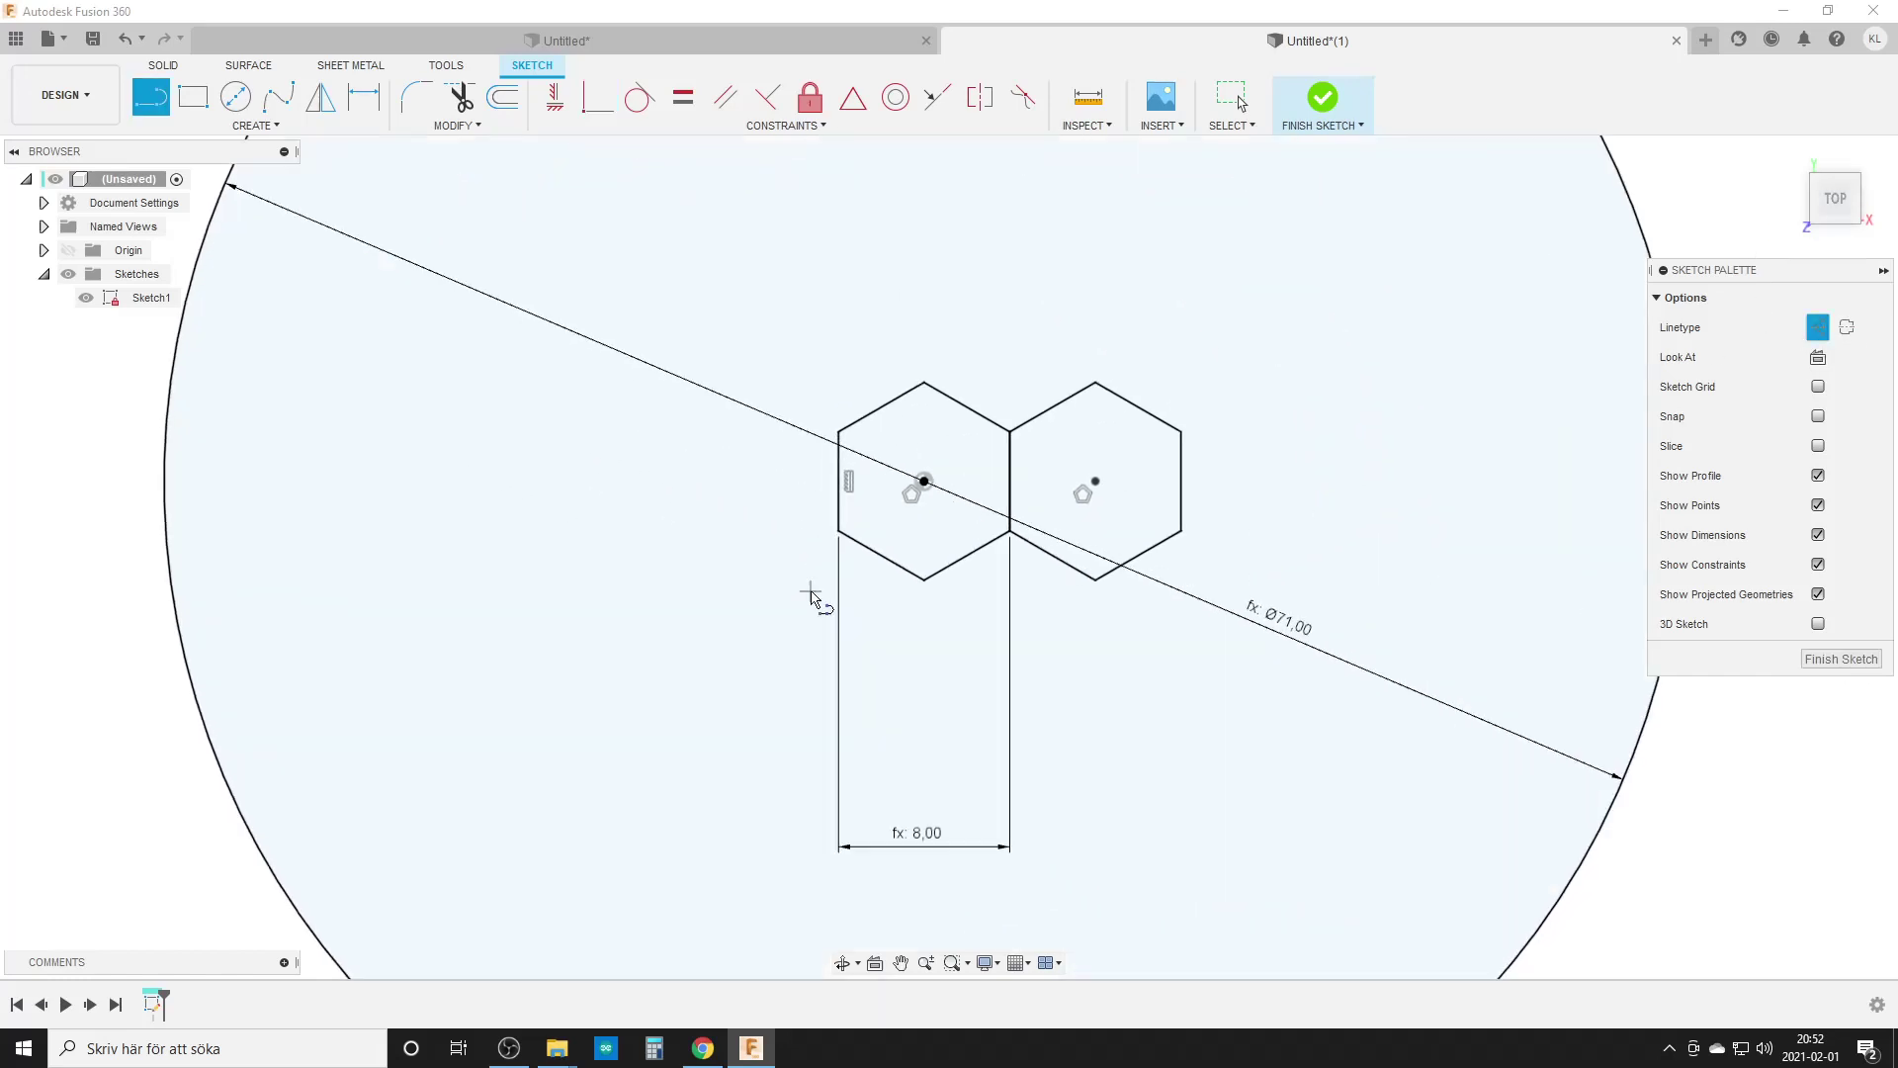
click(937, 470)
double_click(1031, 470)
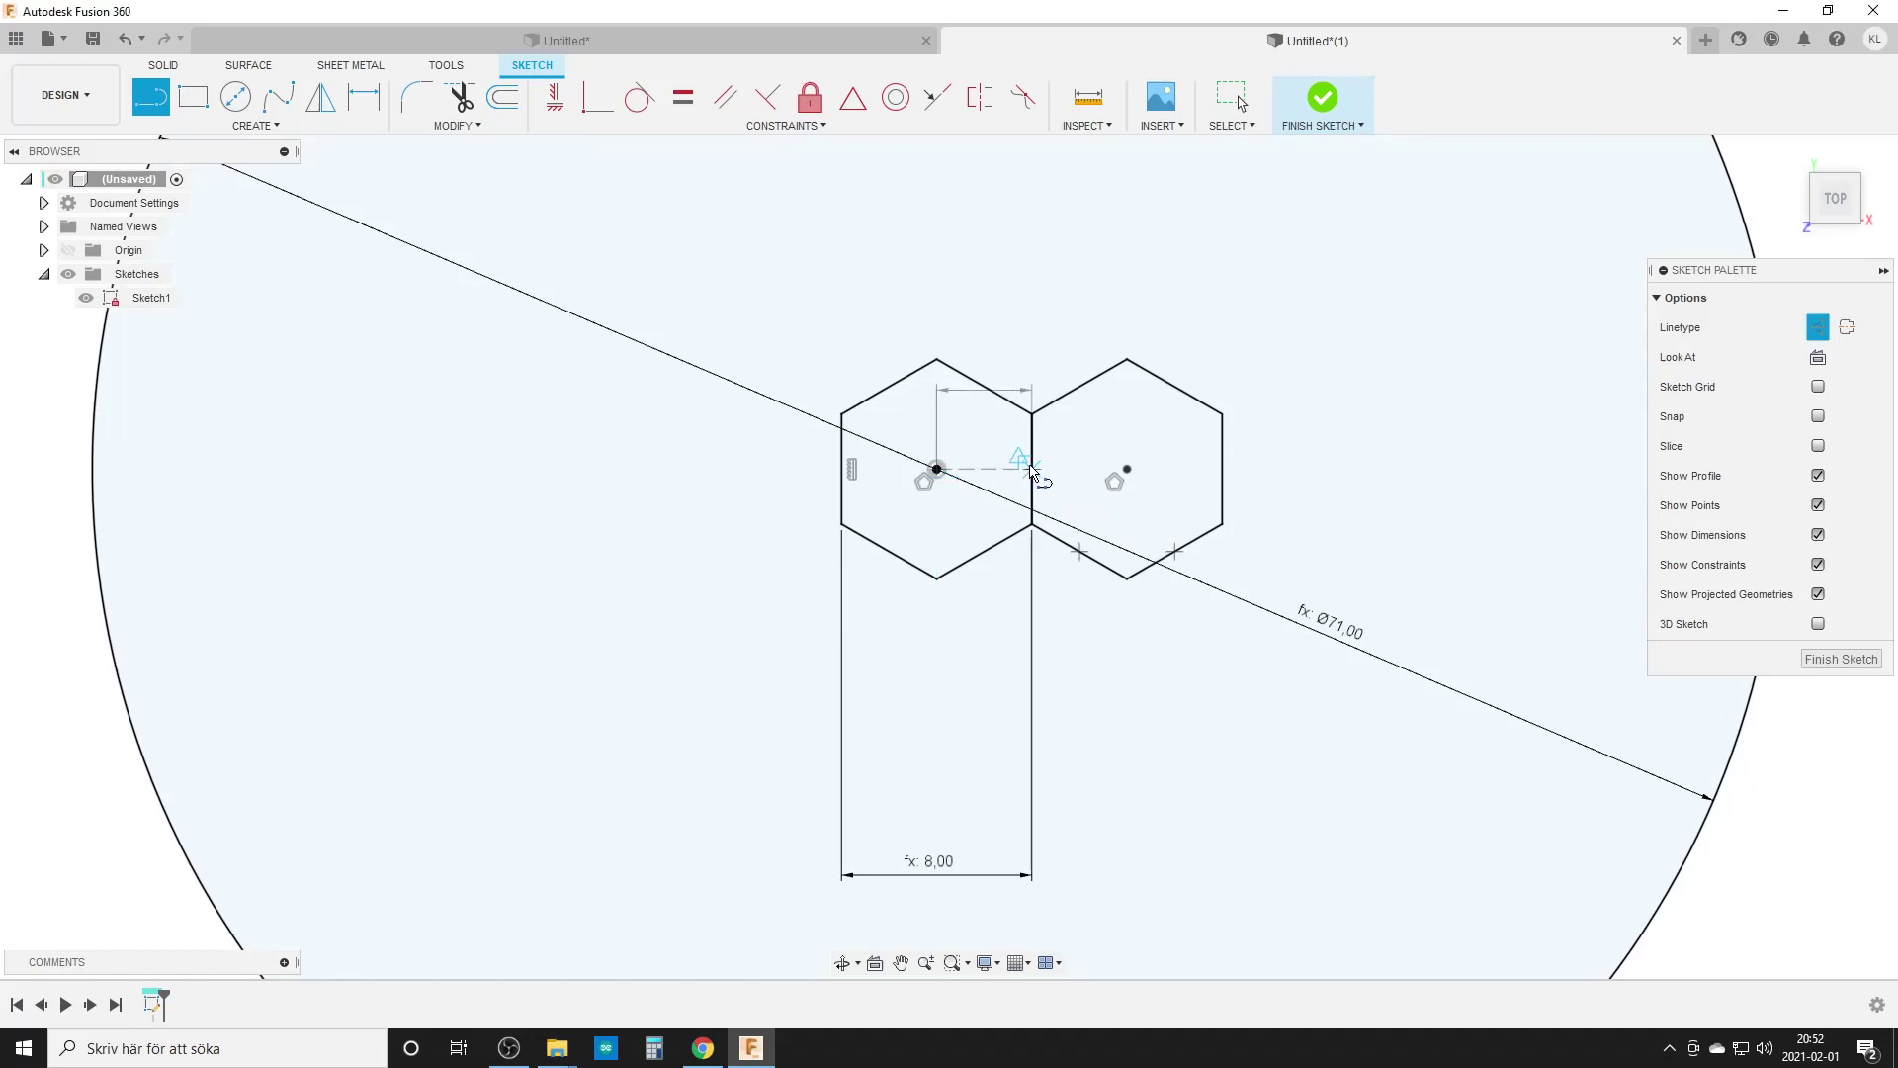
click(938, 469)
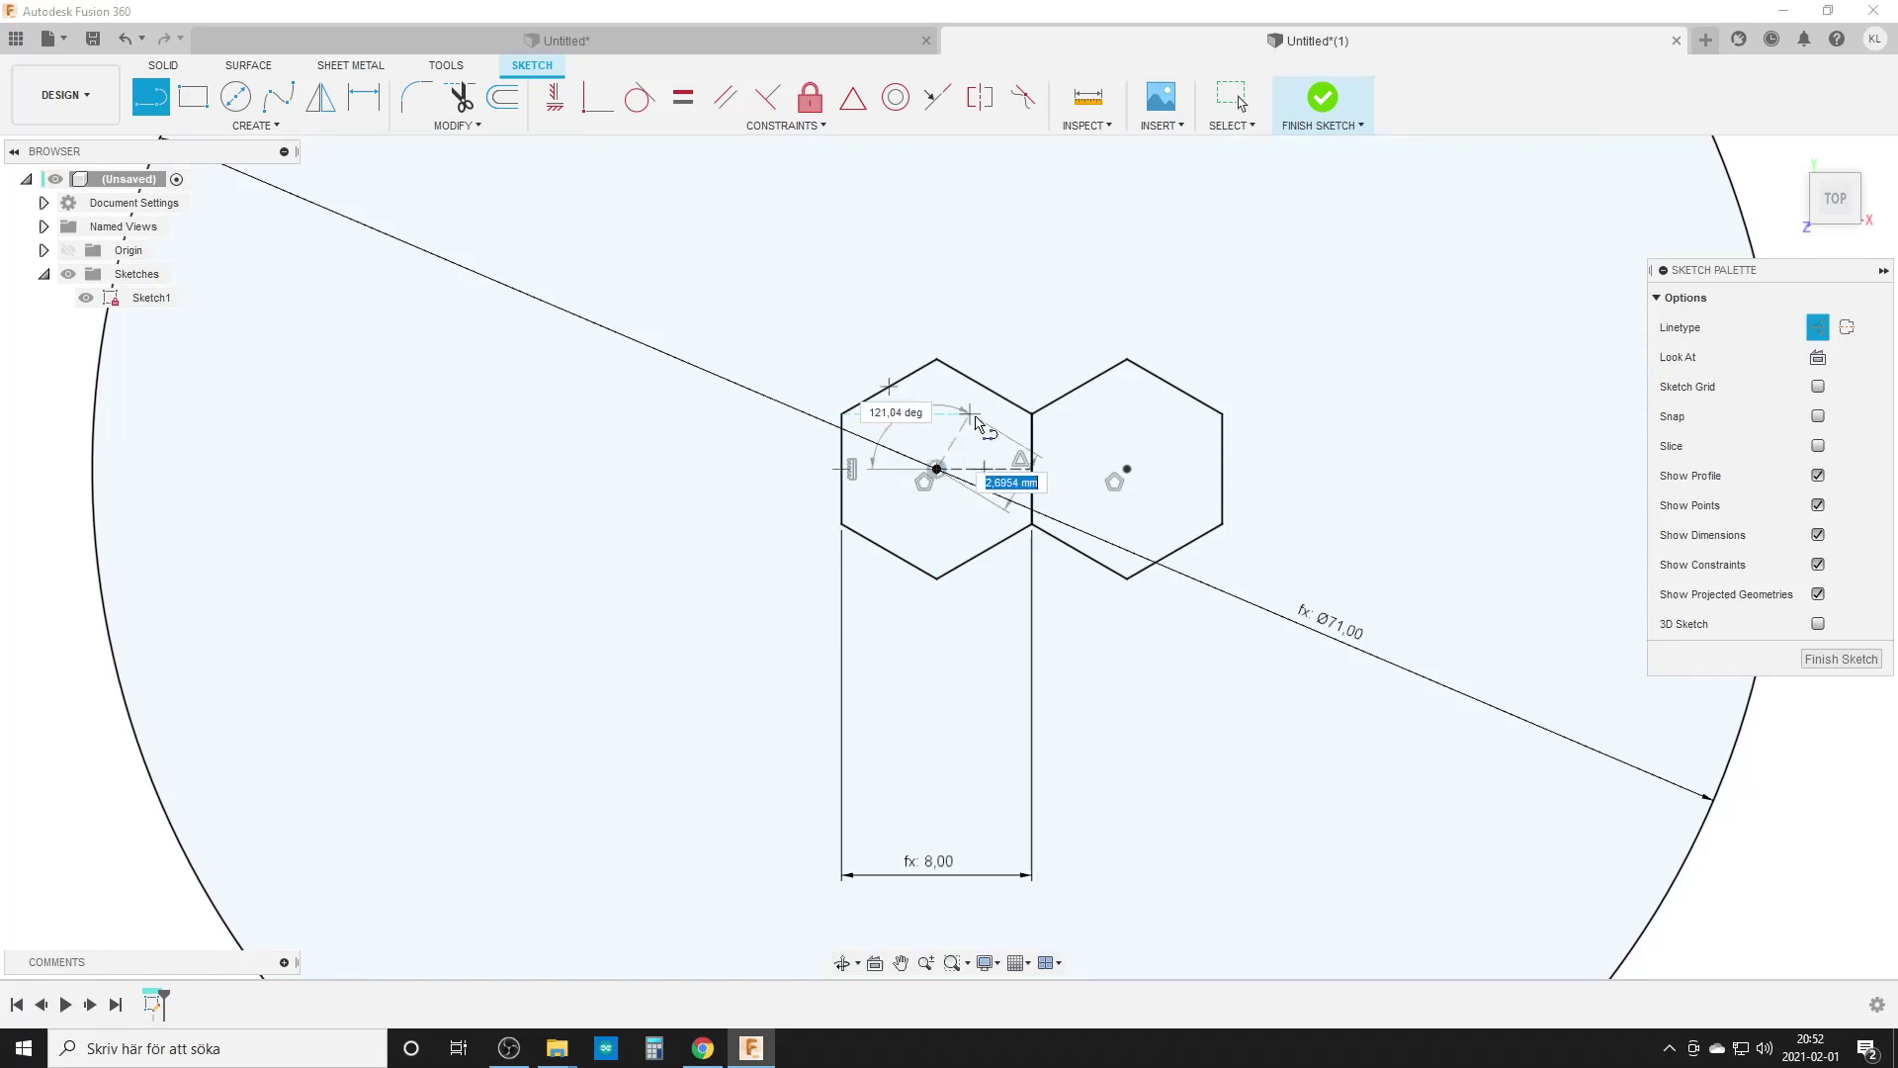
double_click(988, 387)
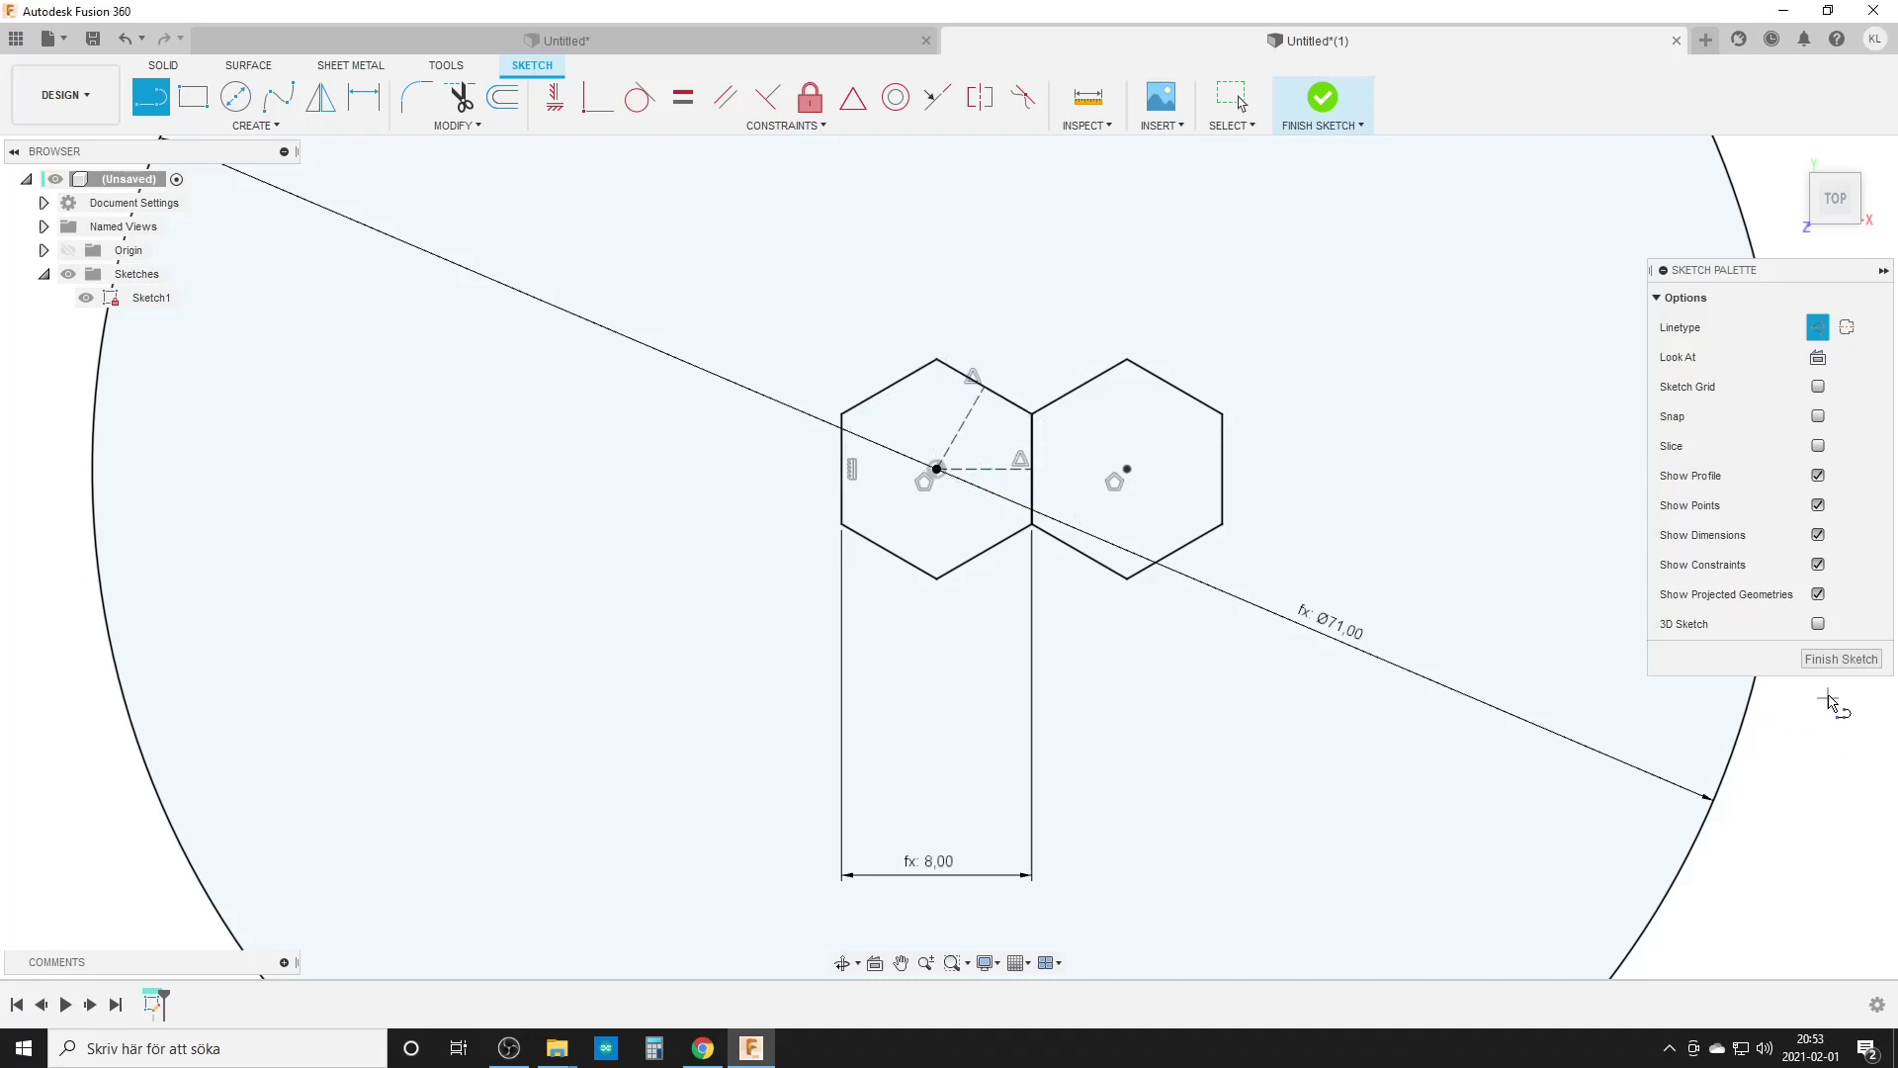
click(1841, 659)
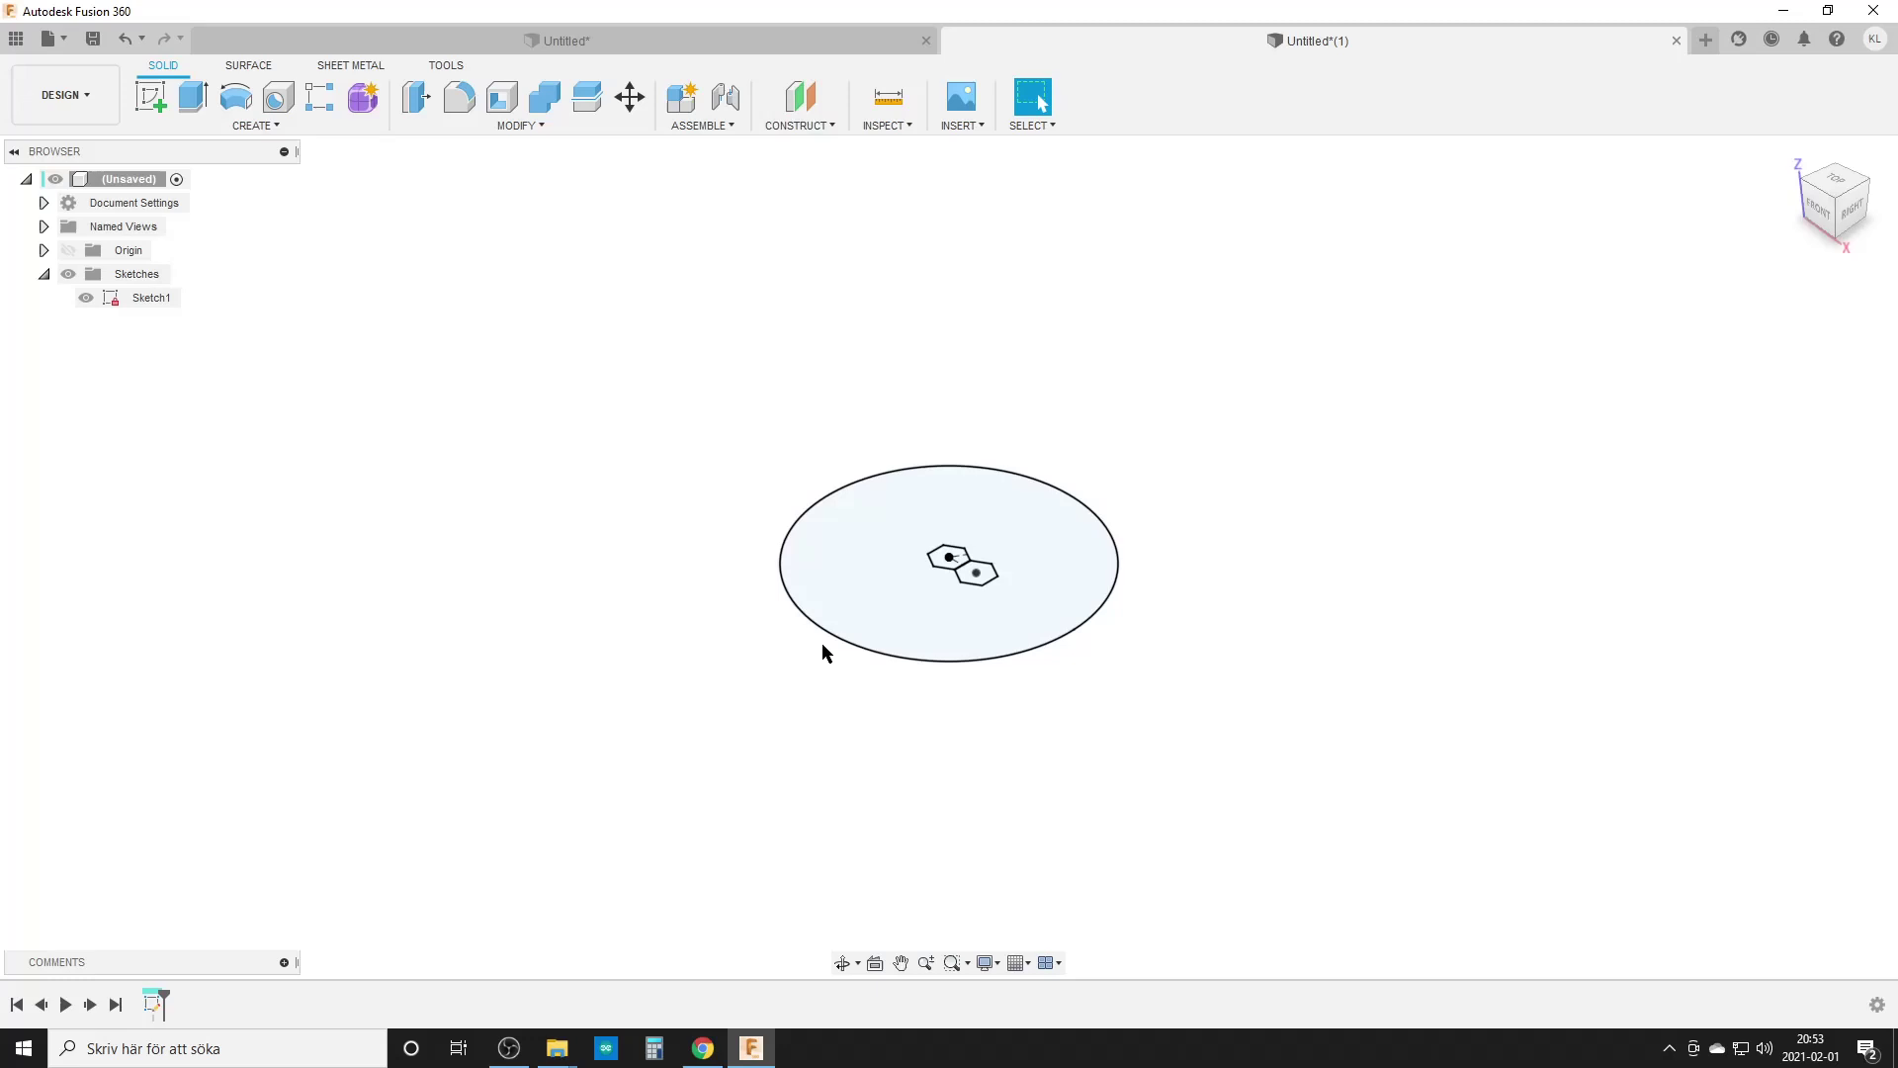
Start an extrusion of the right-hand hexagon profile and set its distance to 25 mm upward
shift+middle_drag(645, 636, 613, 672)
key(e)
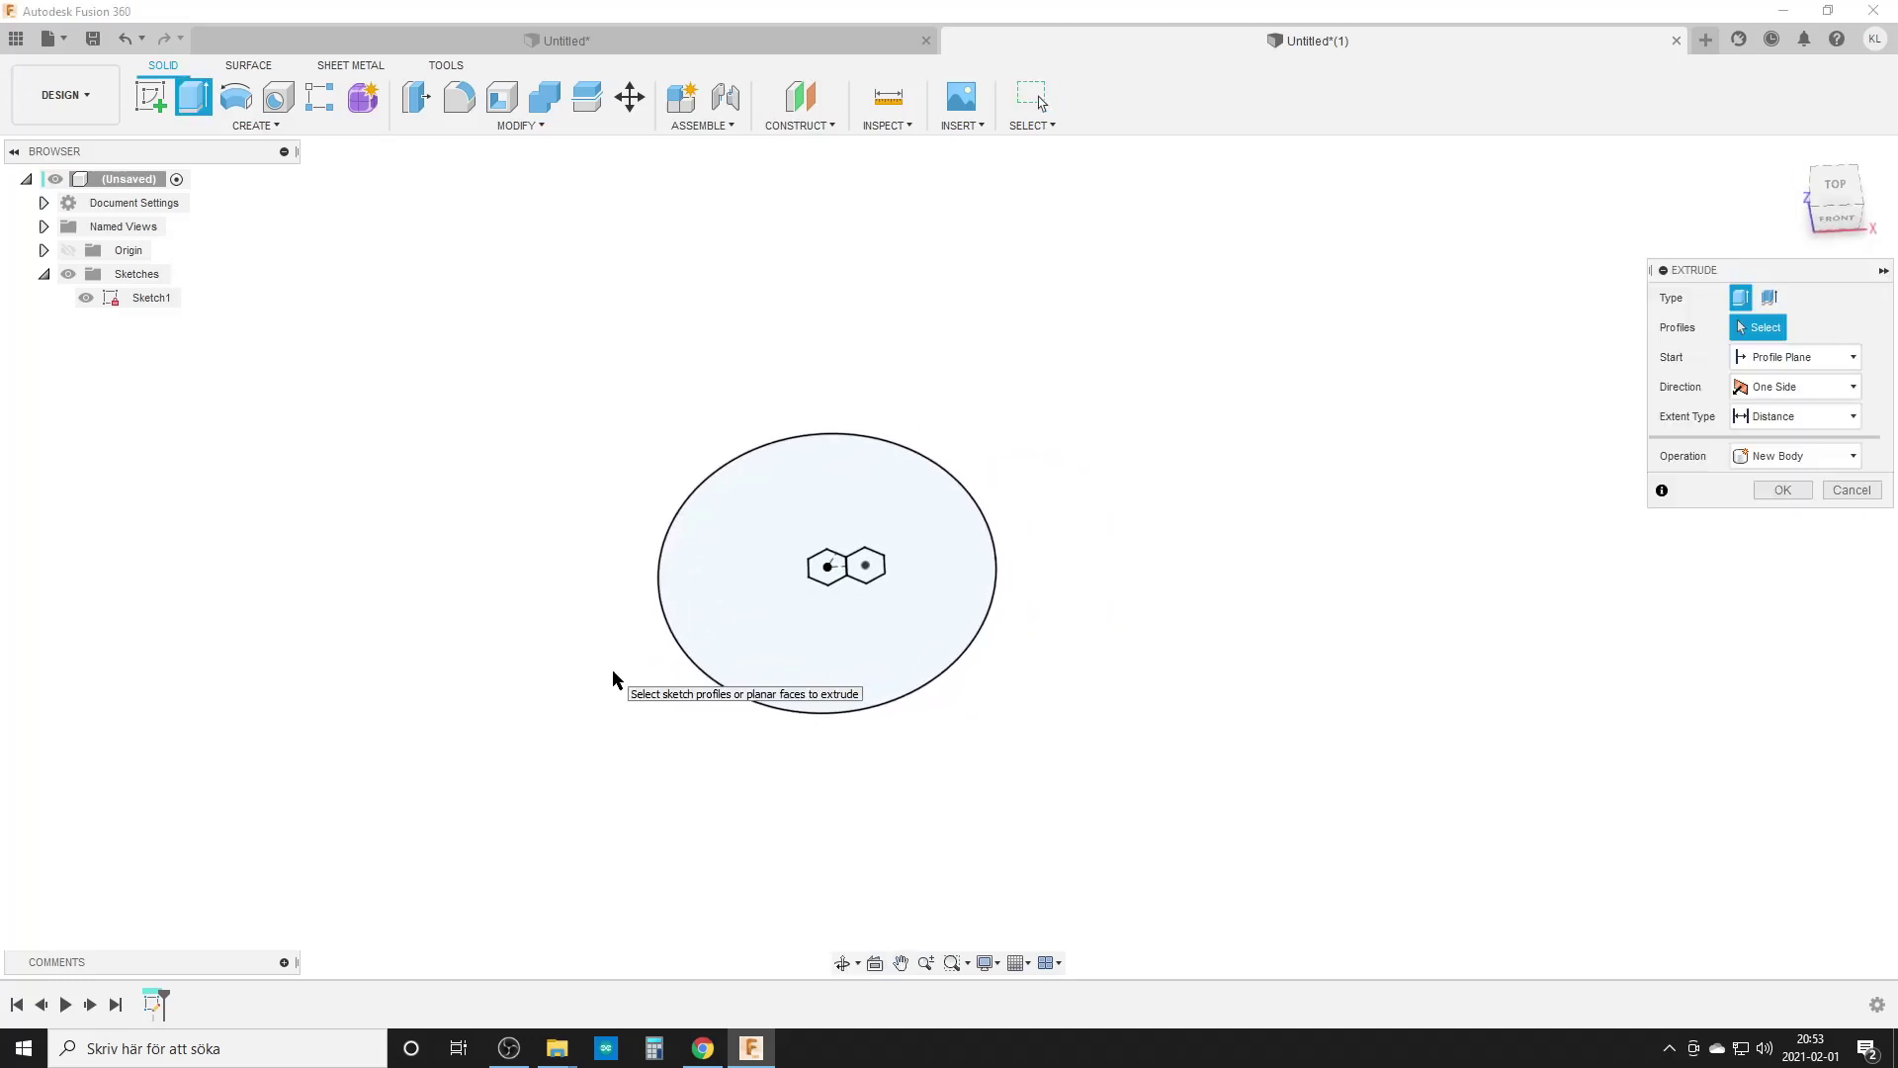
scroll(969, 554, up, 5)
middle_drag(759, 642, 808, 670)
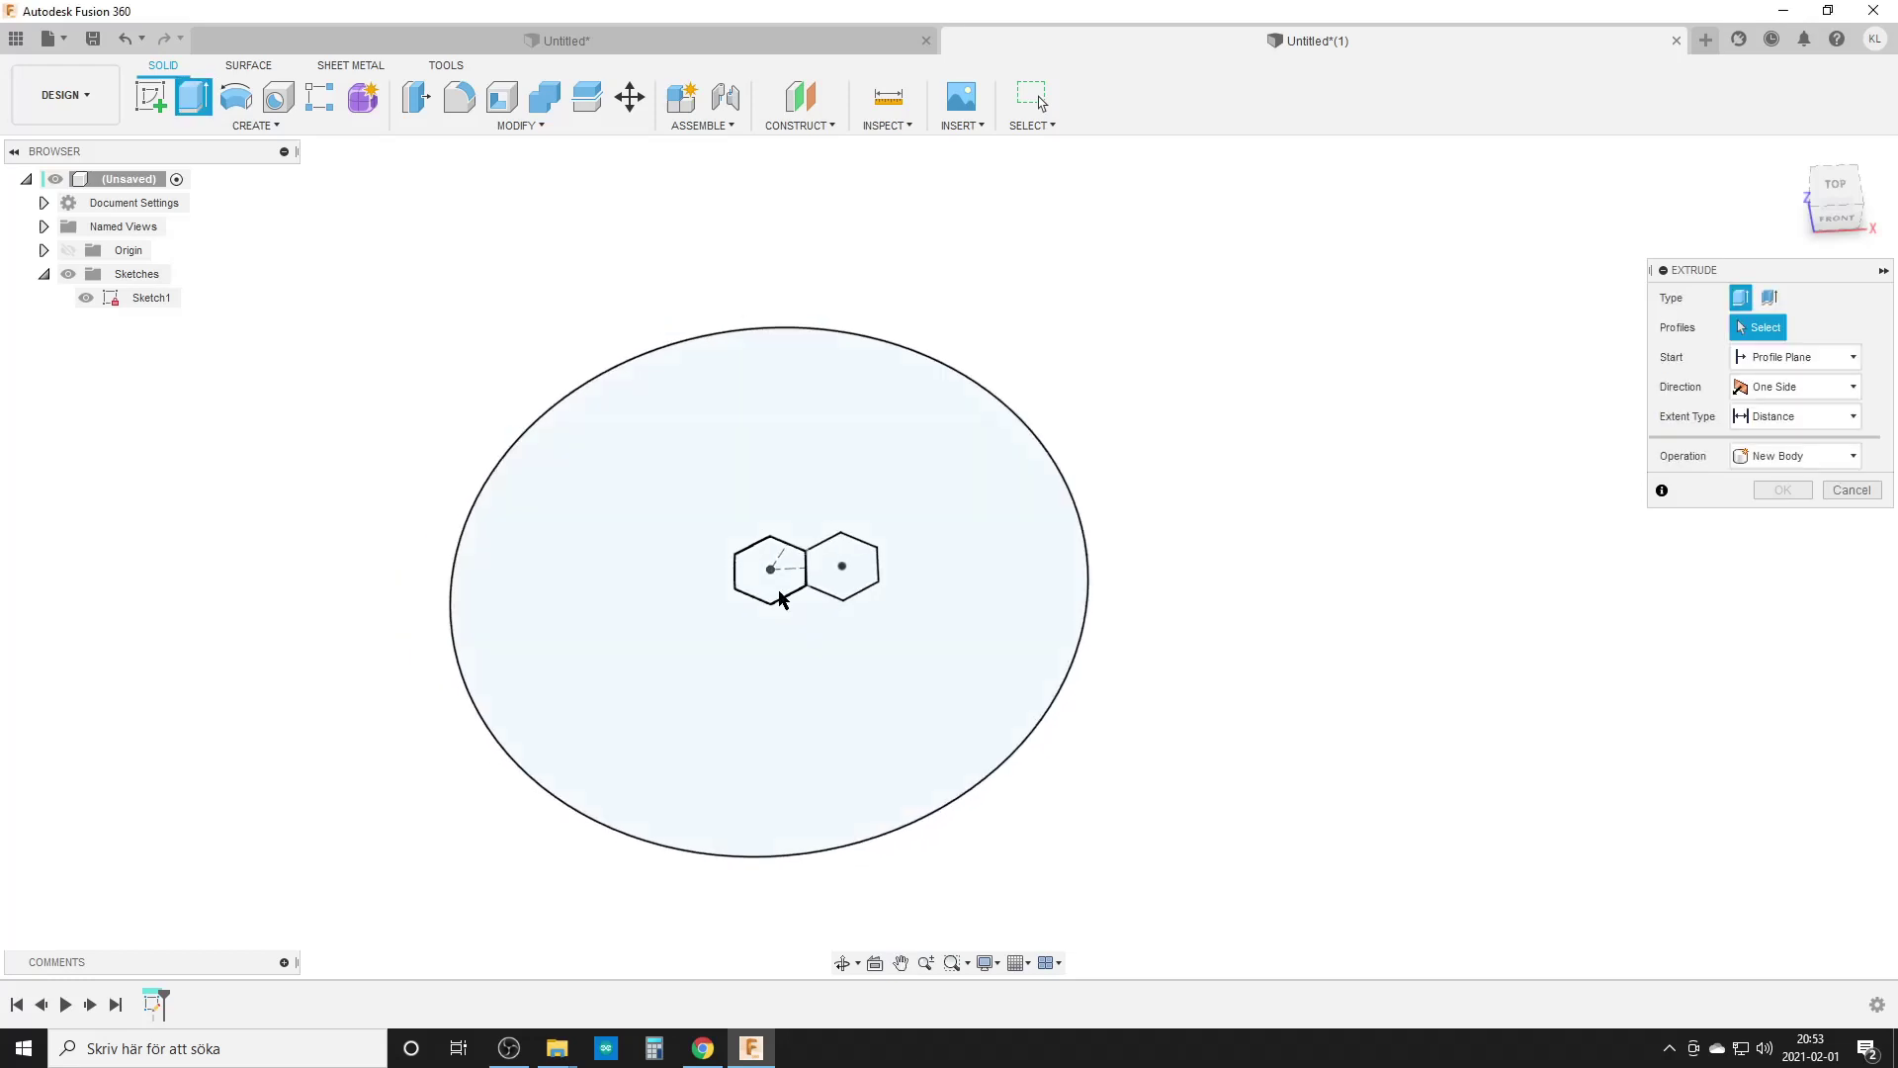
click(862, 574)
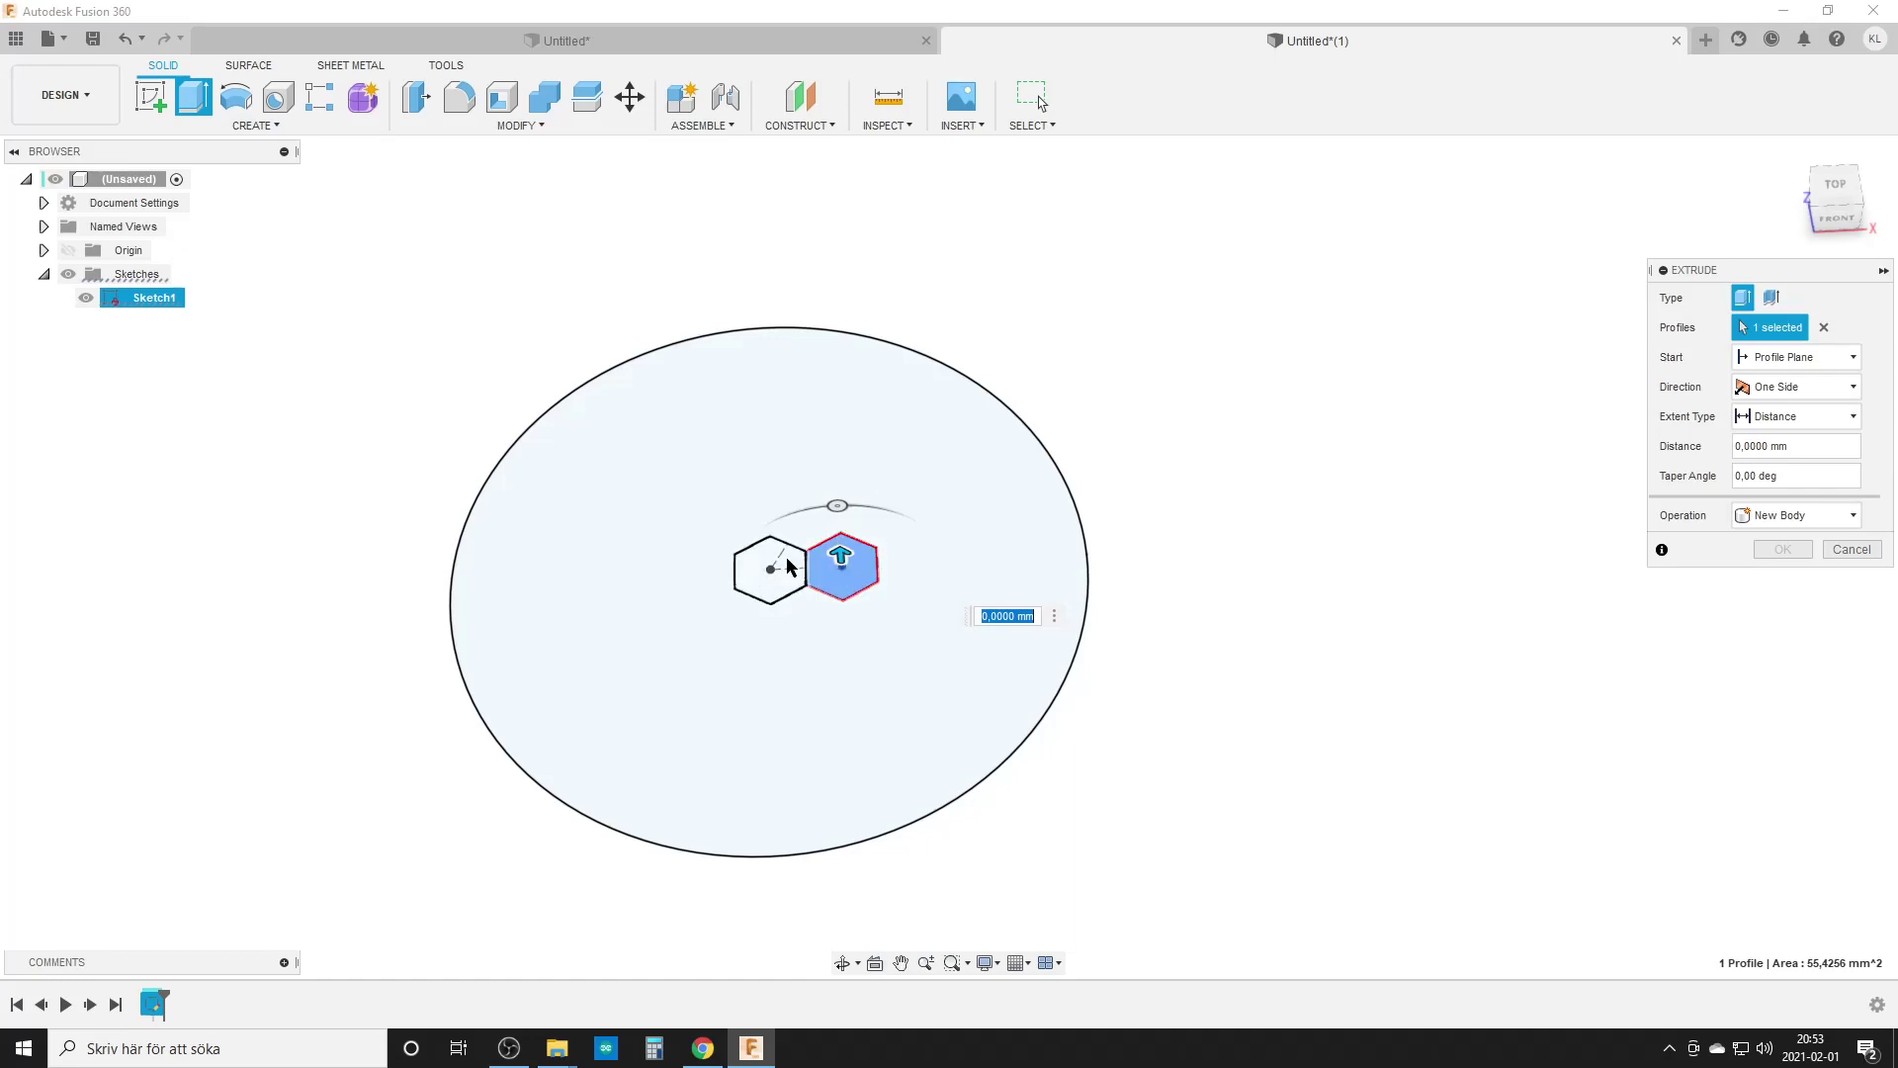
drag(841, 551, 835, 473)
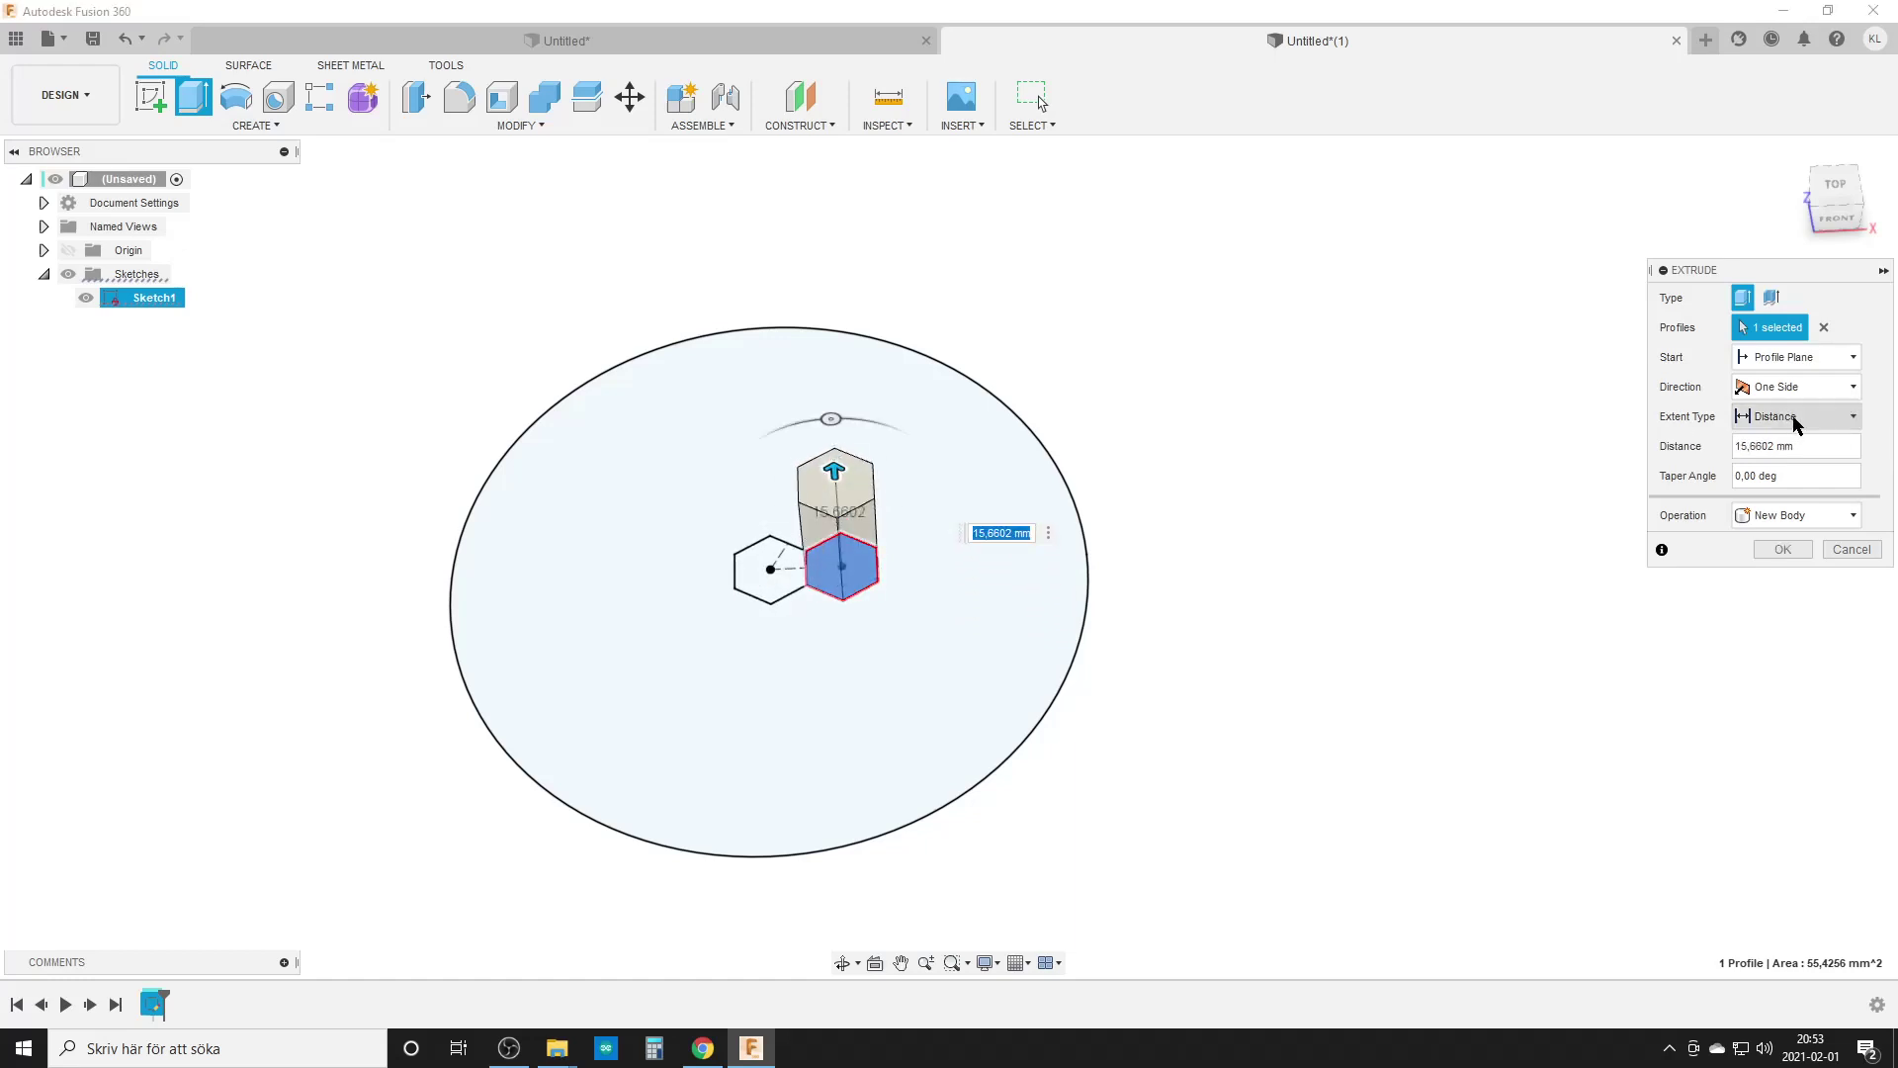
triple_click(1799, 447)
text(25)
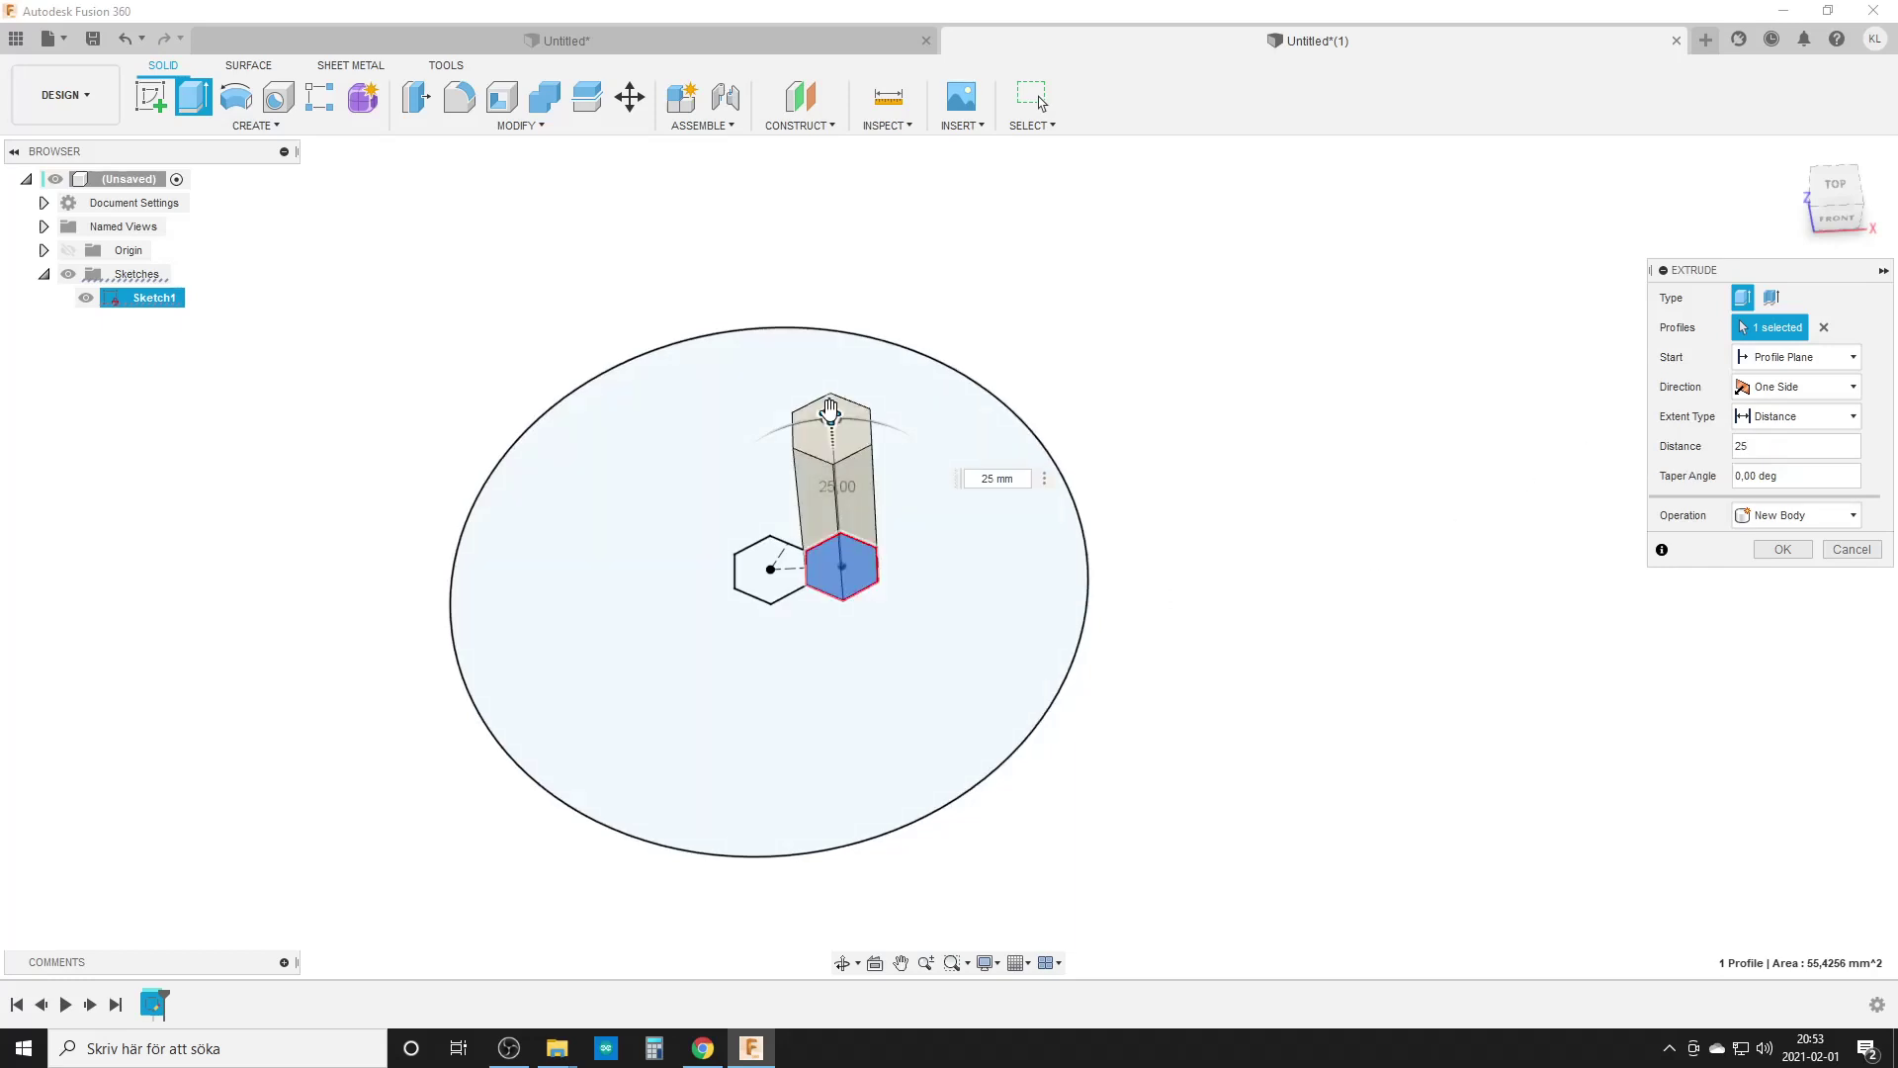
Make the extrusion a thin extrude with wall thickness Walls/2 on the inside and create it as a new body
click(1772, 297)
click(1835, 505)
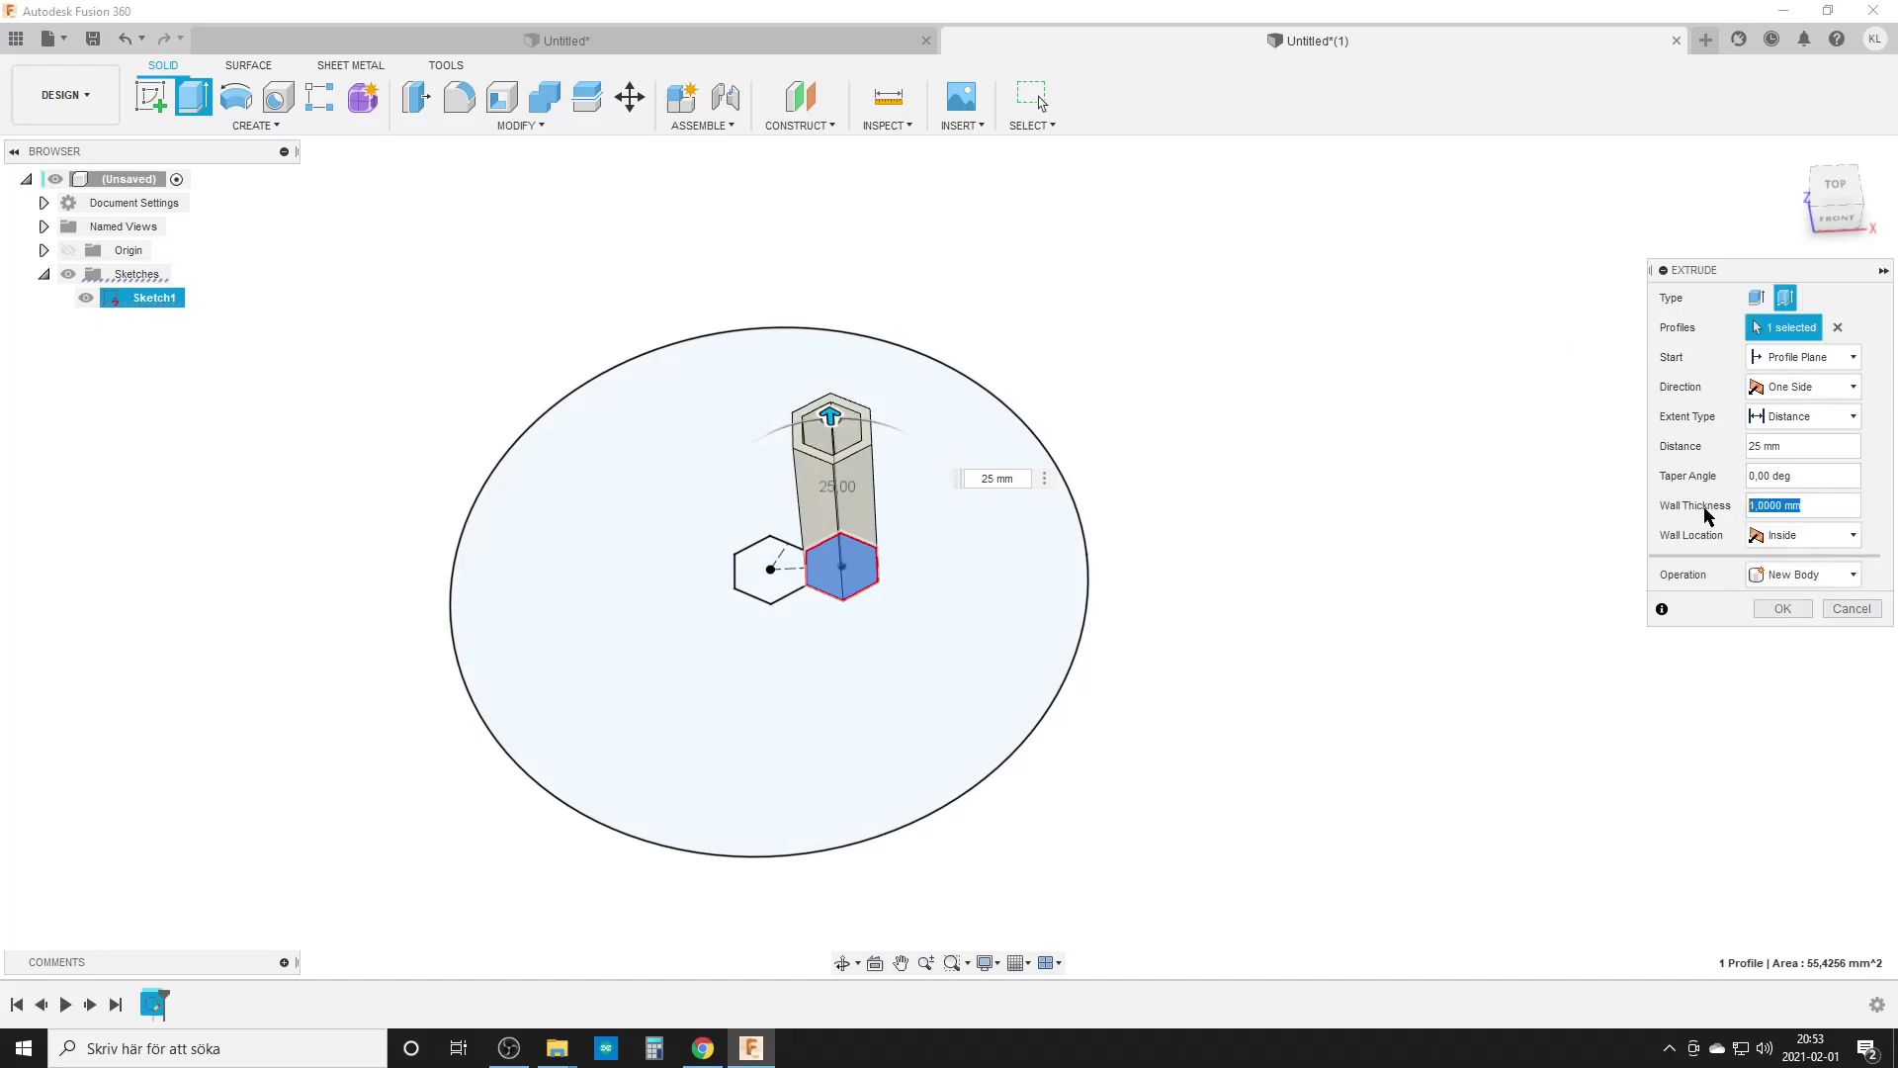
text(wa)
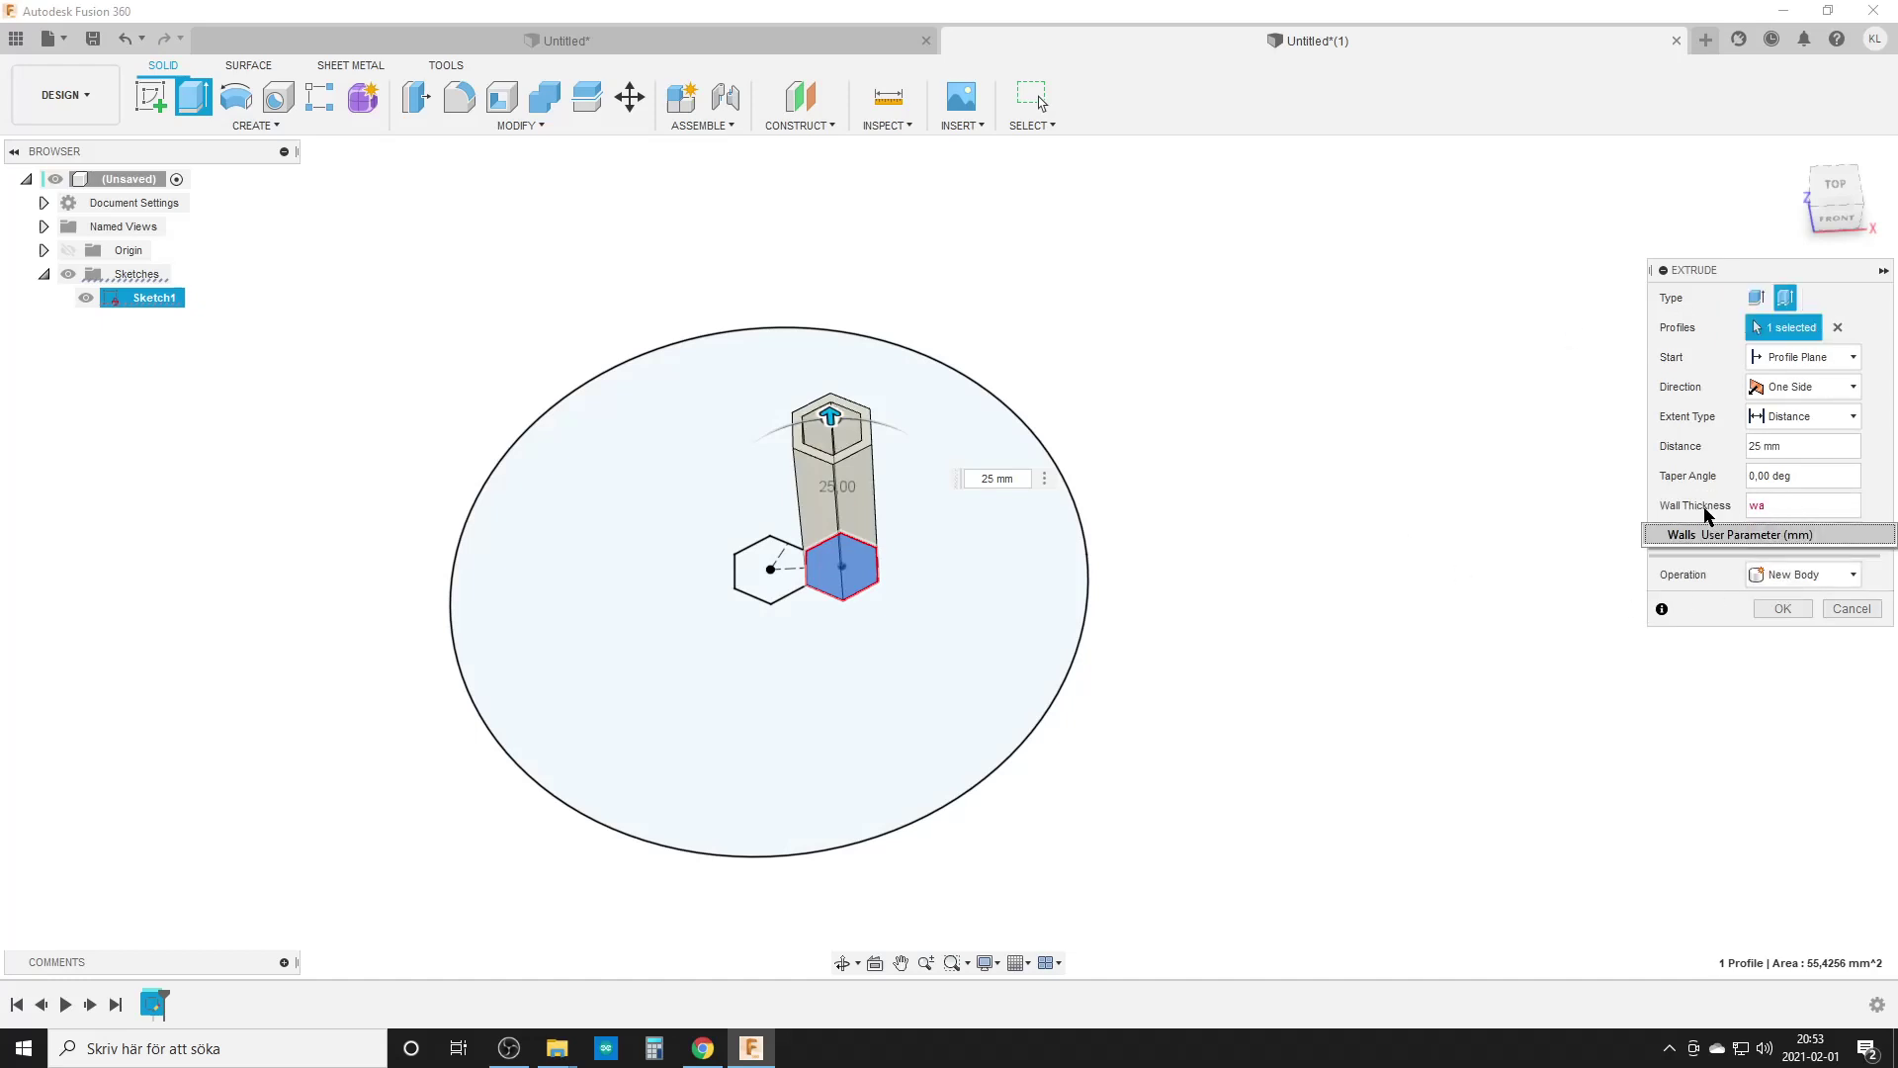
key(Return)
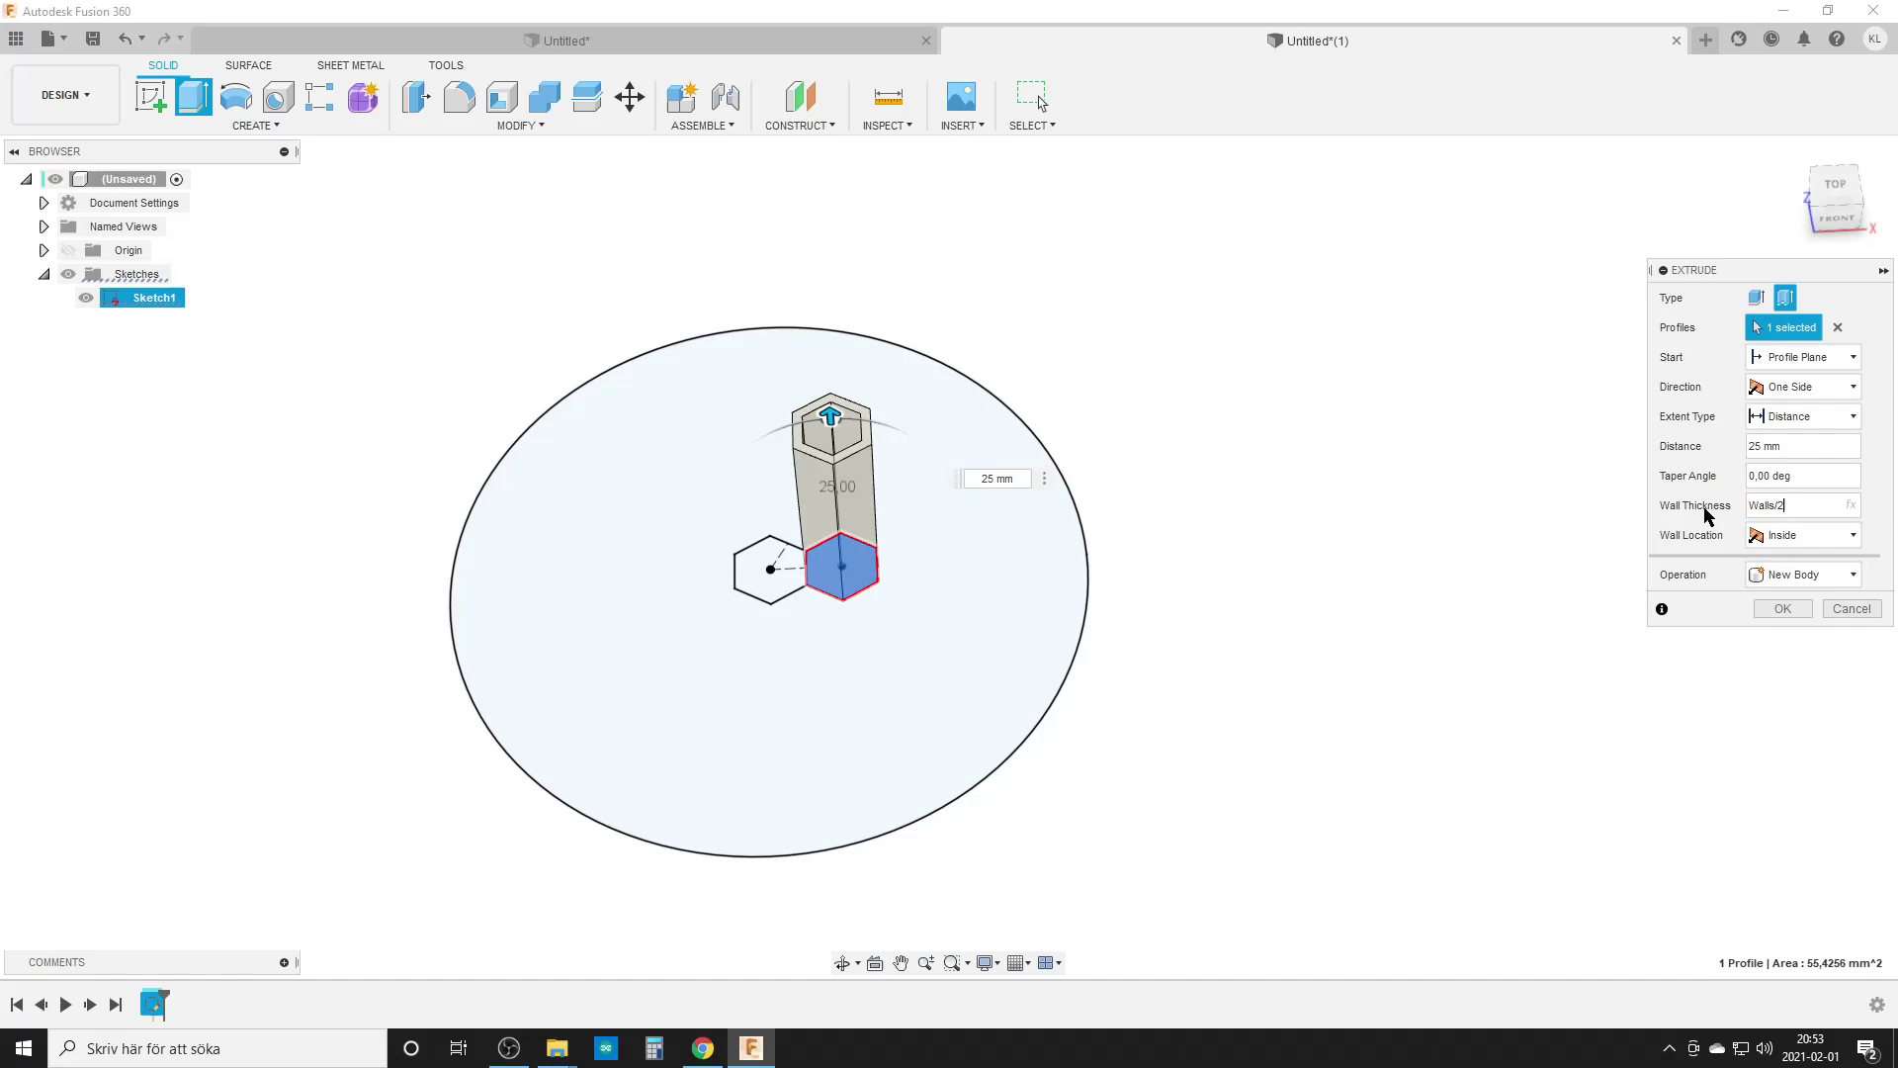
key(Return)
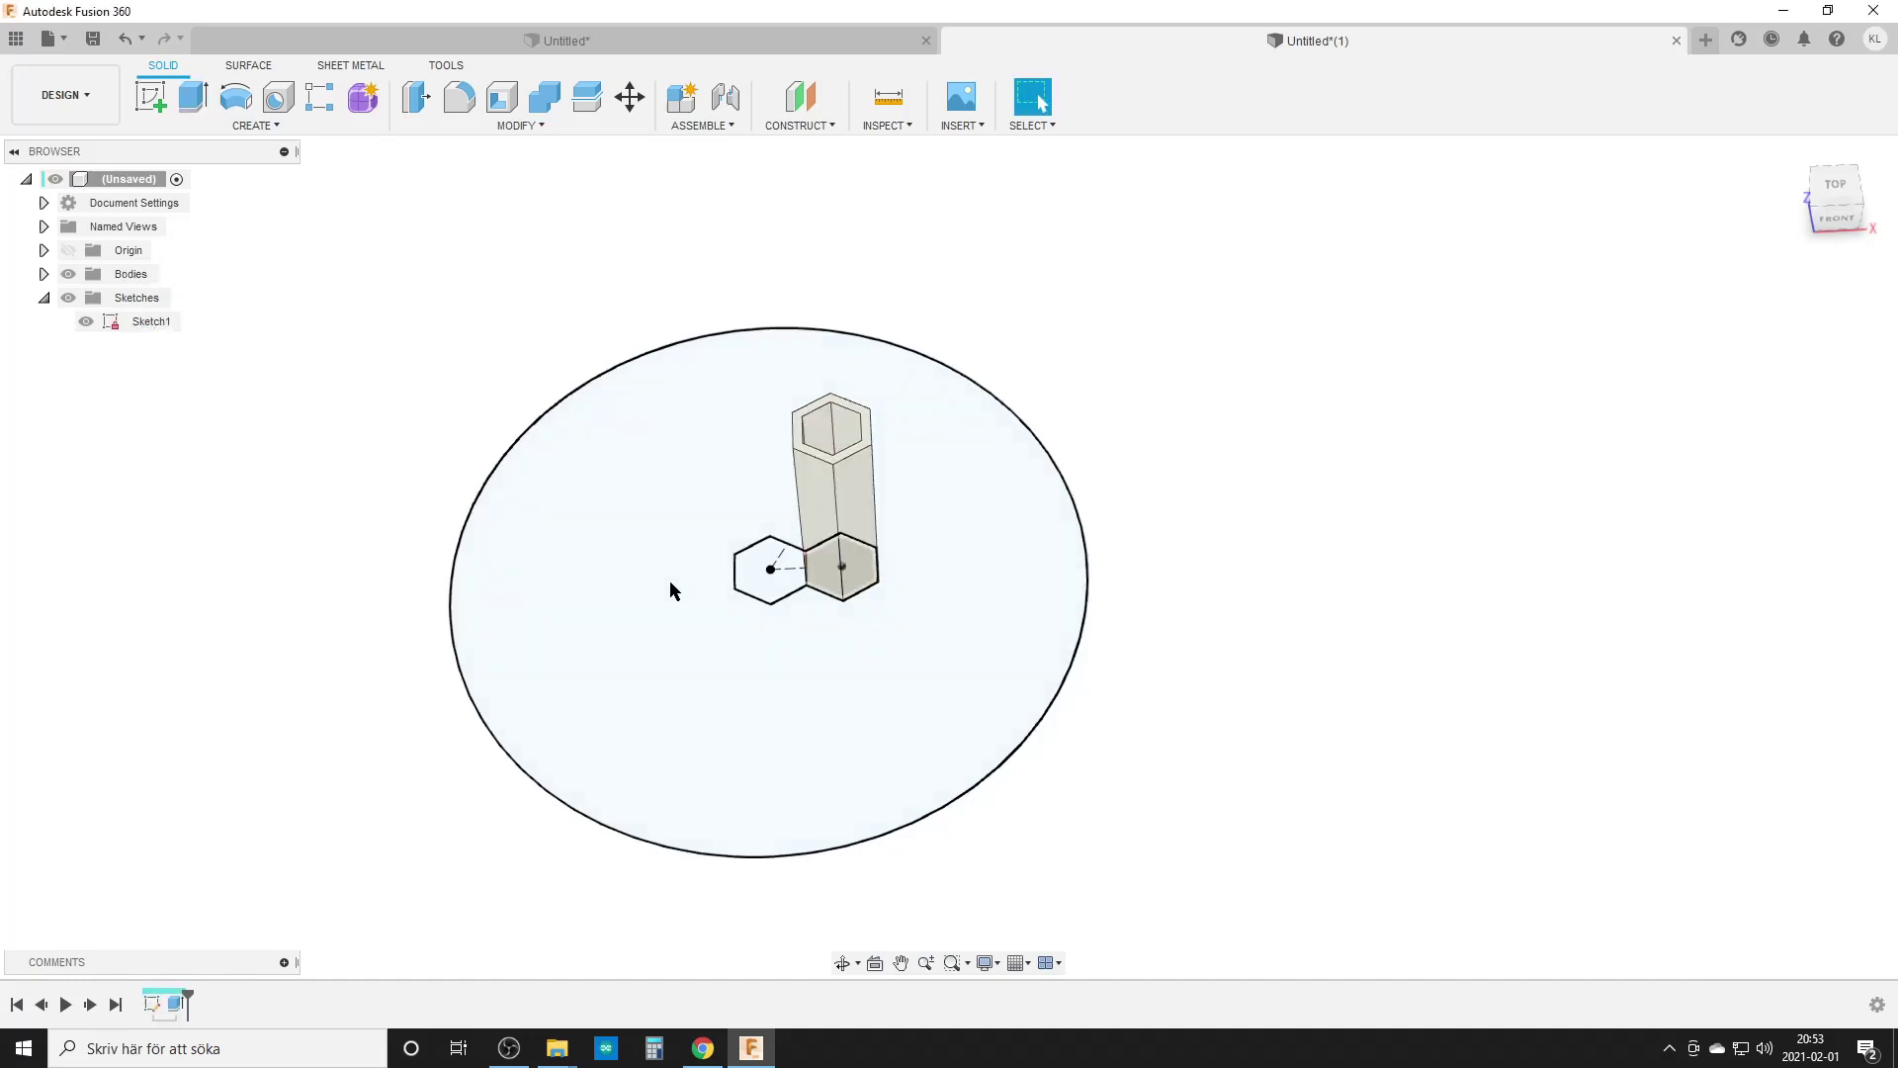
Thin-extrude the centre hexagon up to a top corner of the first tube, with inside wall thickness Walls/2 and the Join operation
key(e)
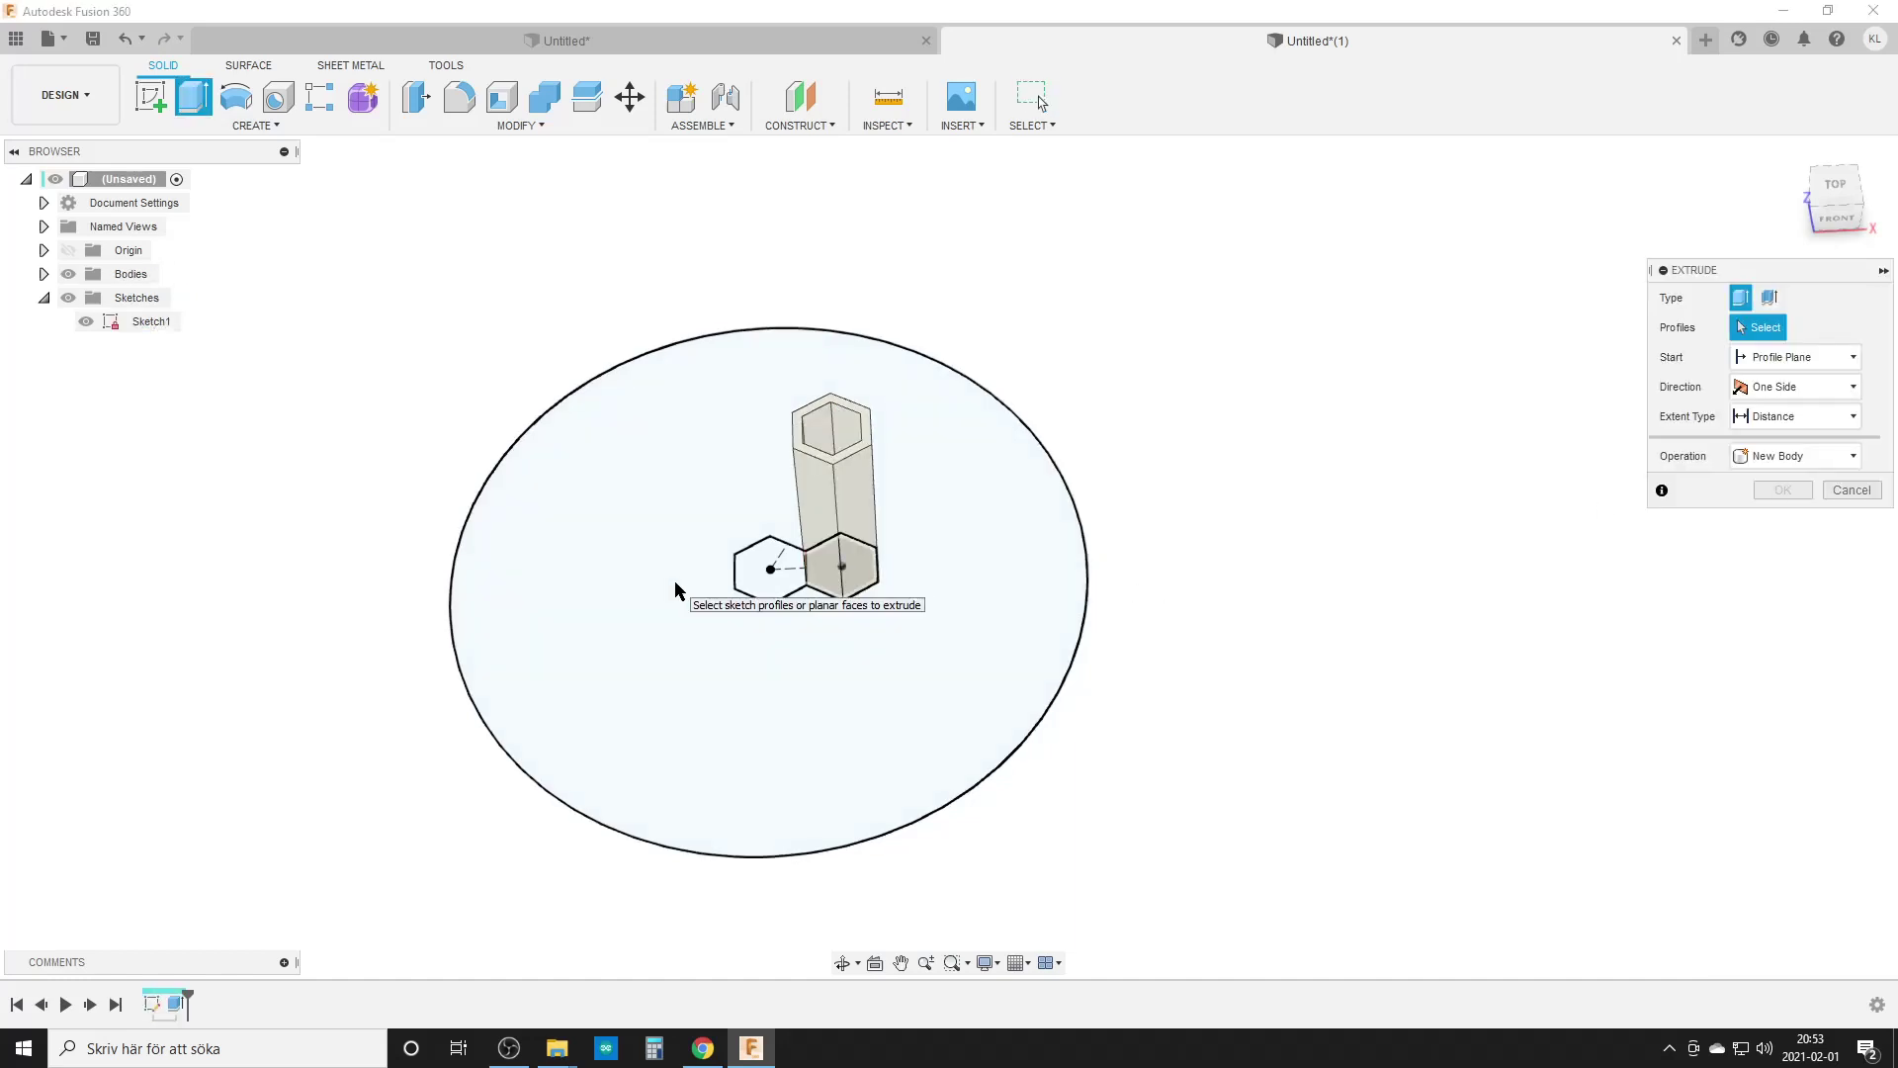
click(772, 592)
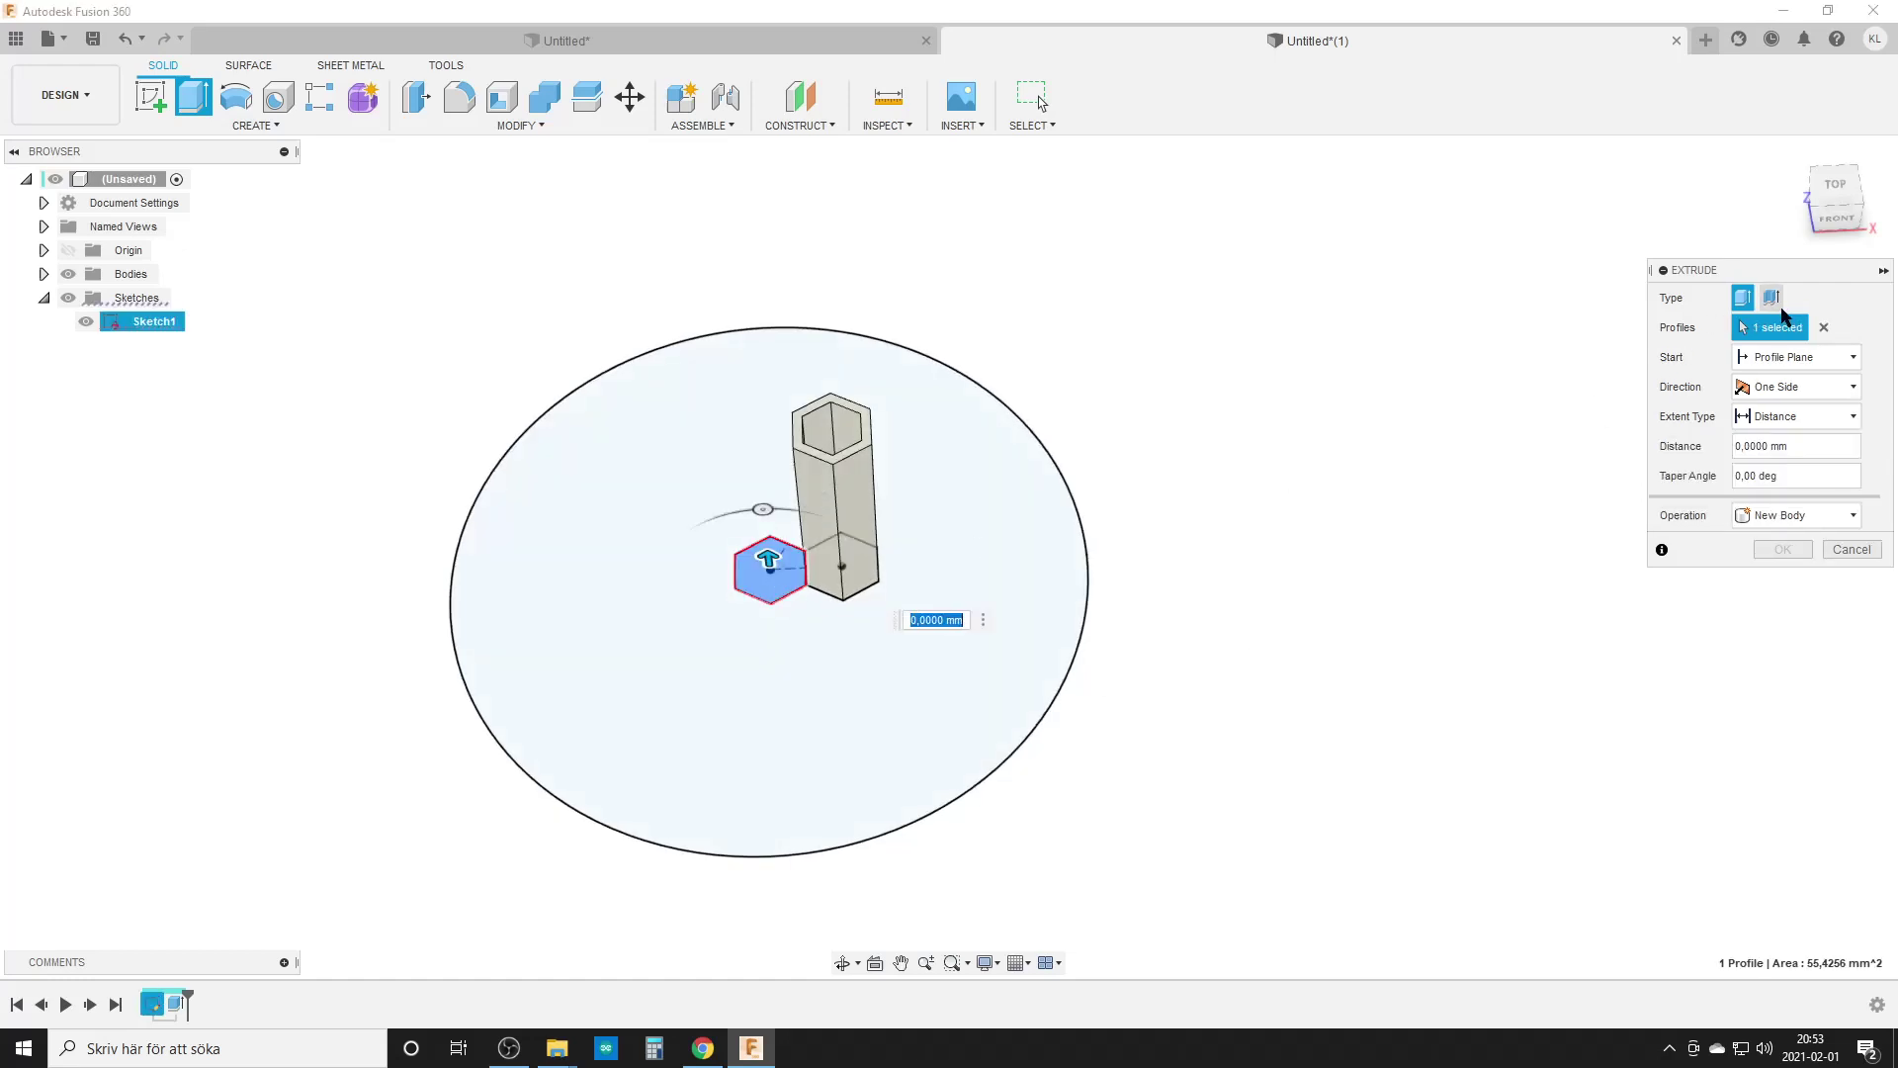
click(1771, 297)
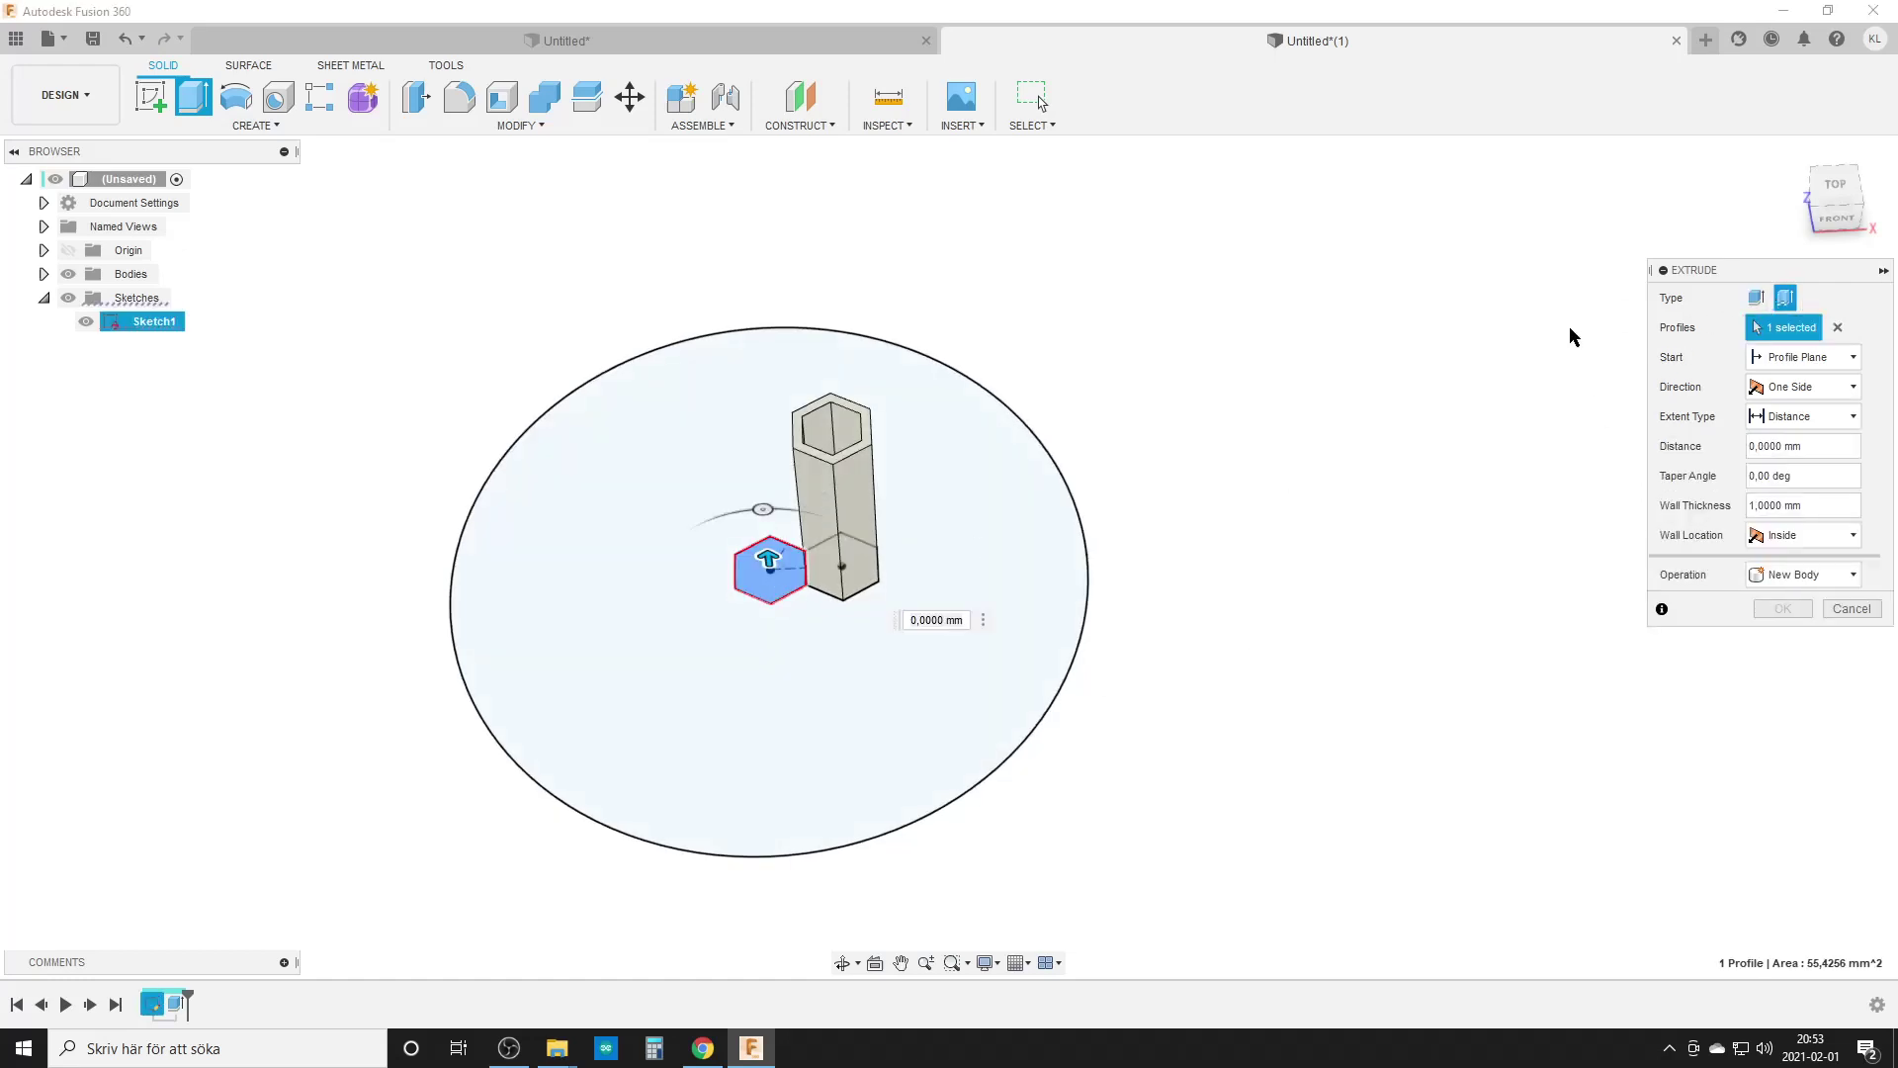
click(1805, 416)
click(1786, 465)
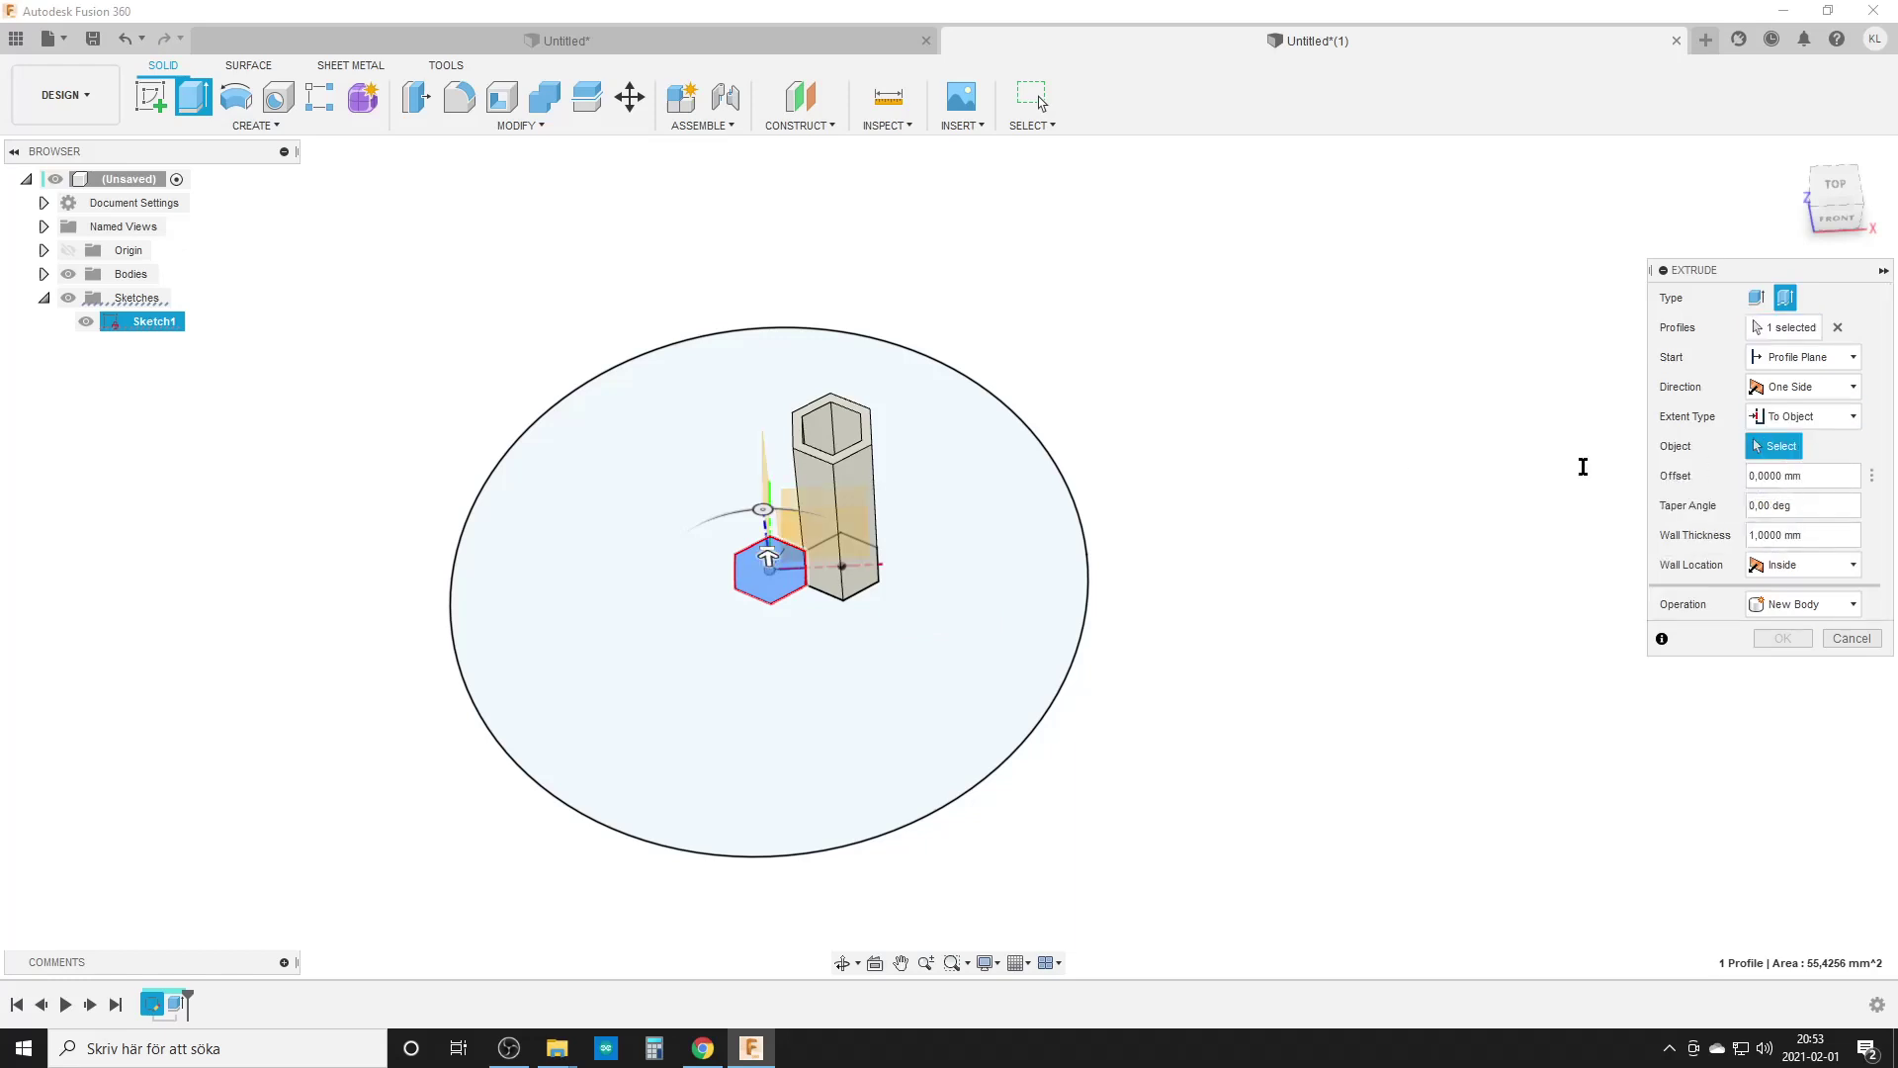
click(796, 450)
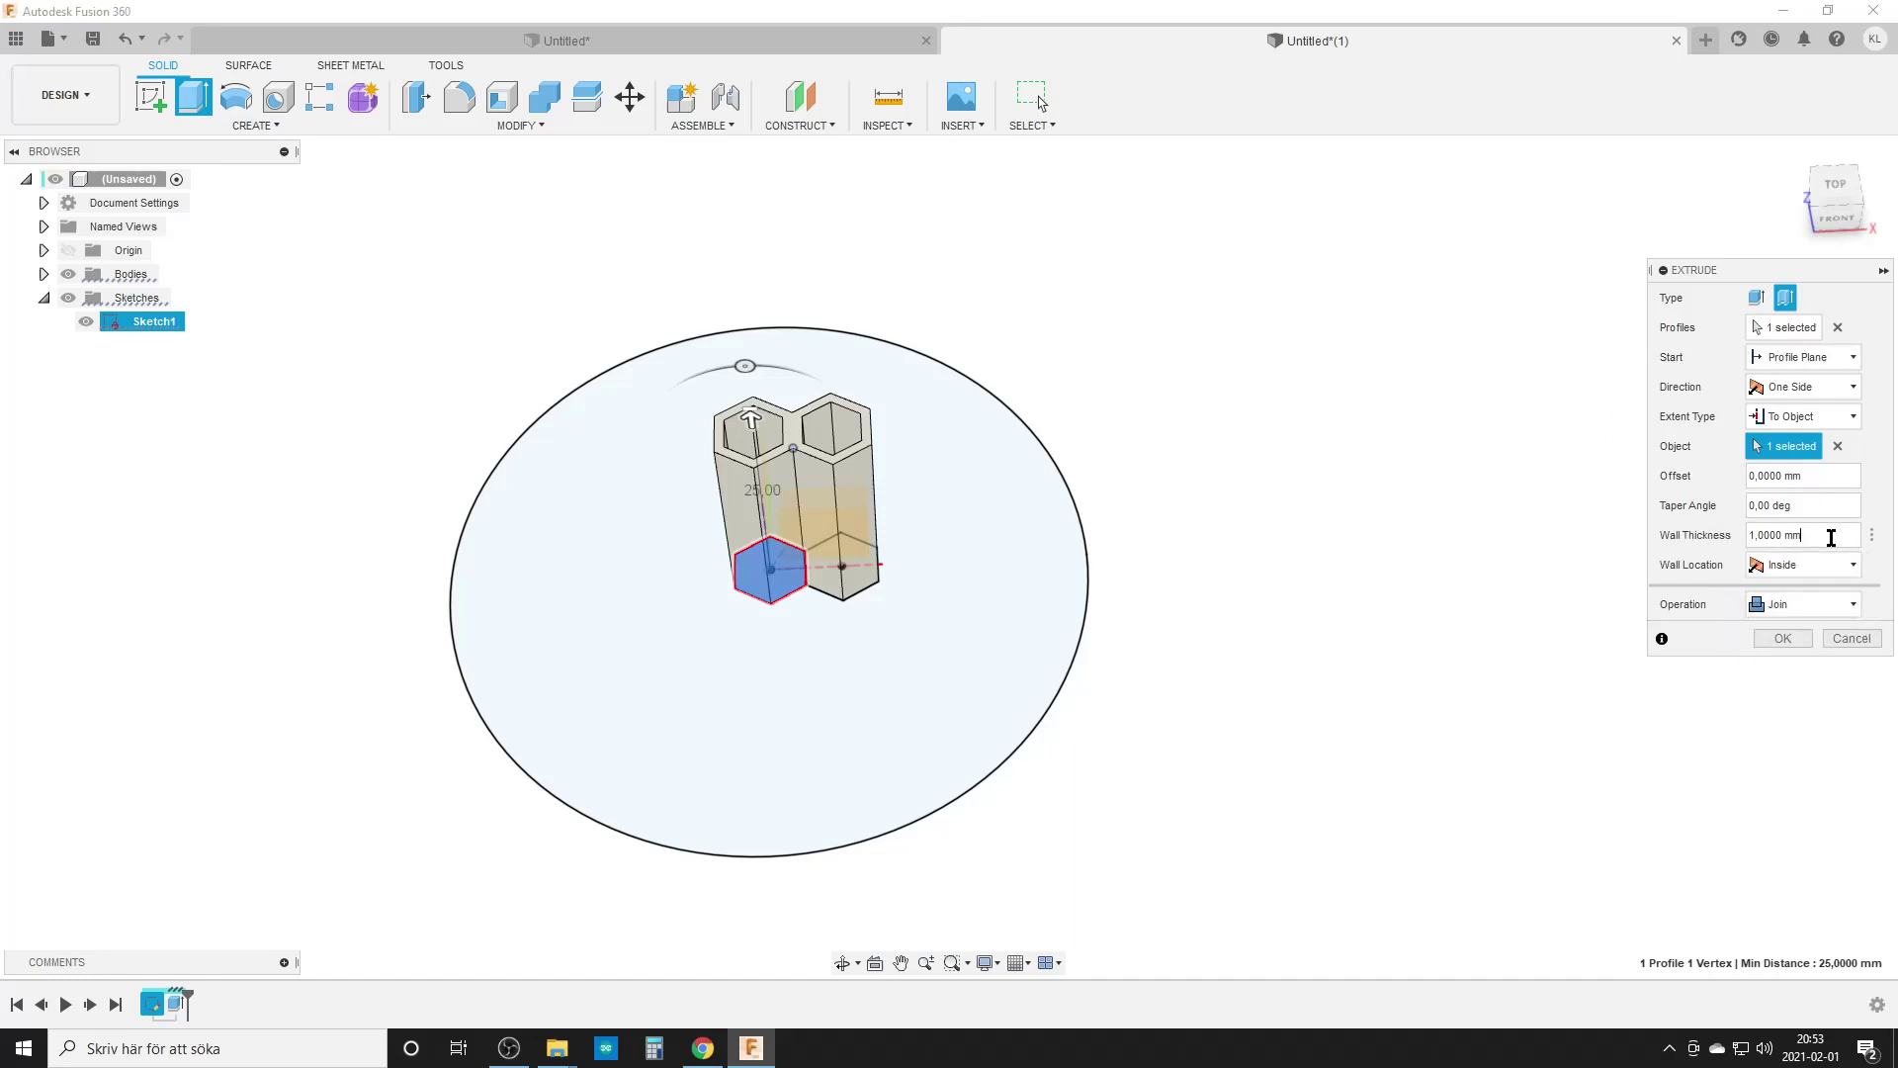
drag(1811, 534, 1724, 535)
text(Walls/2)
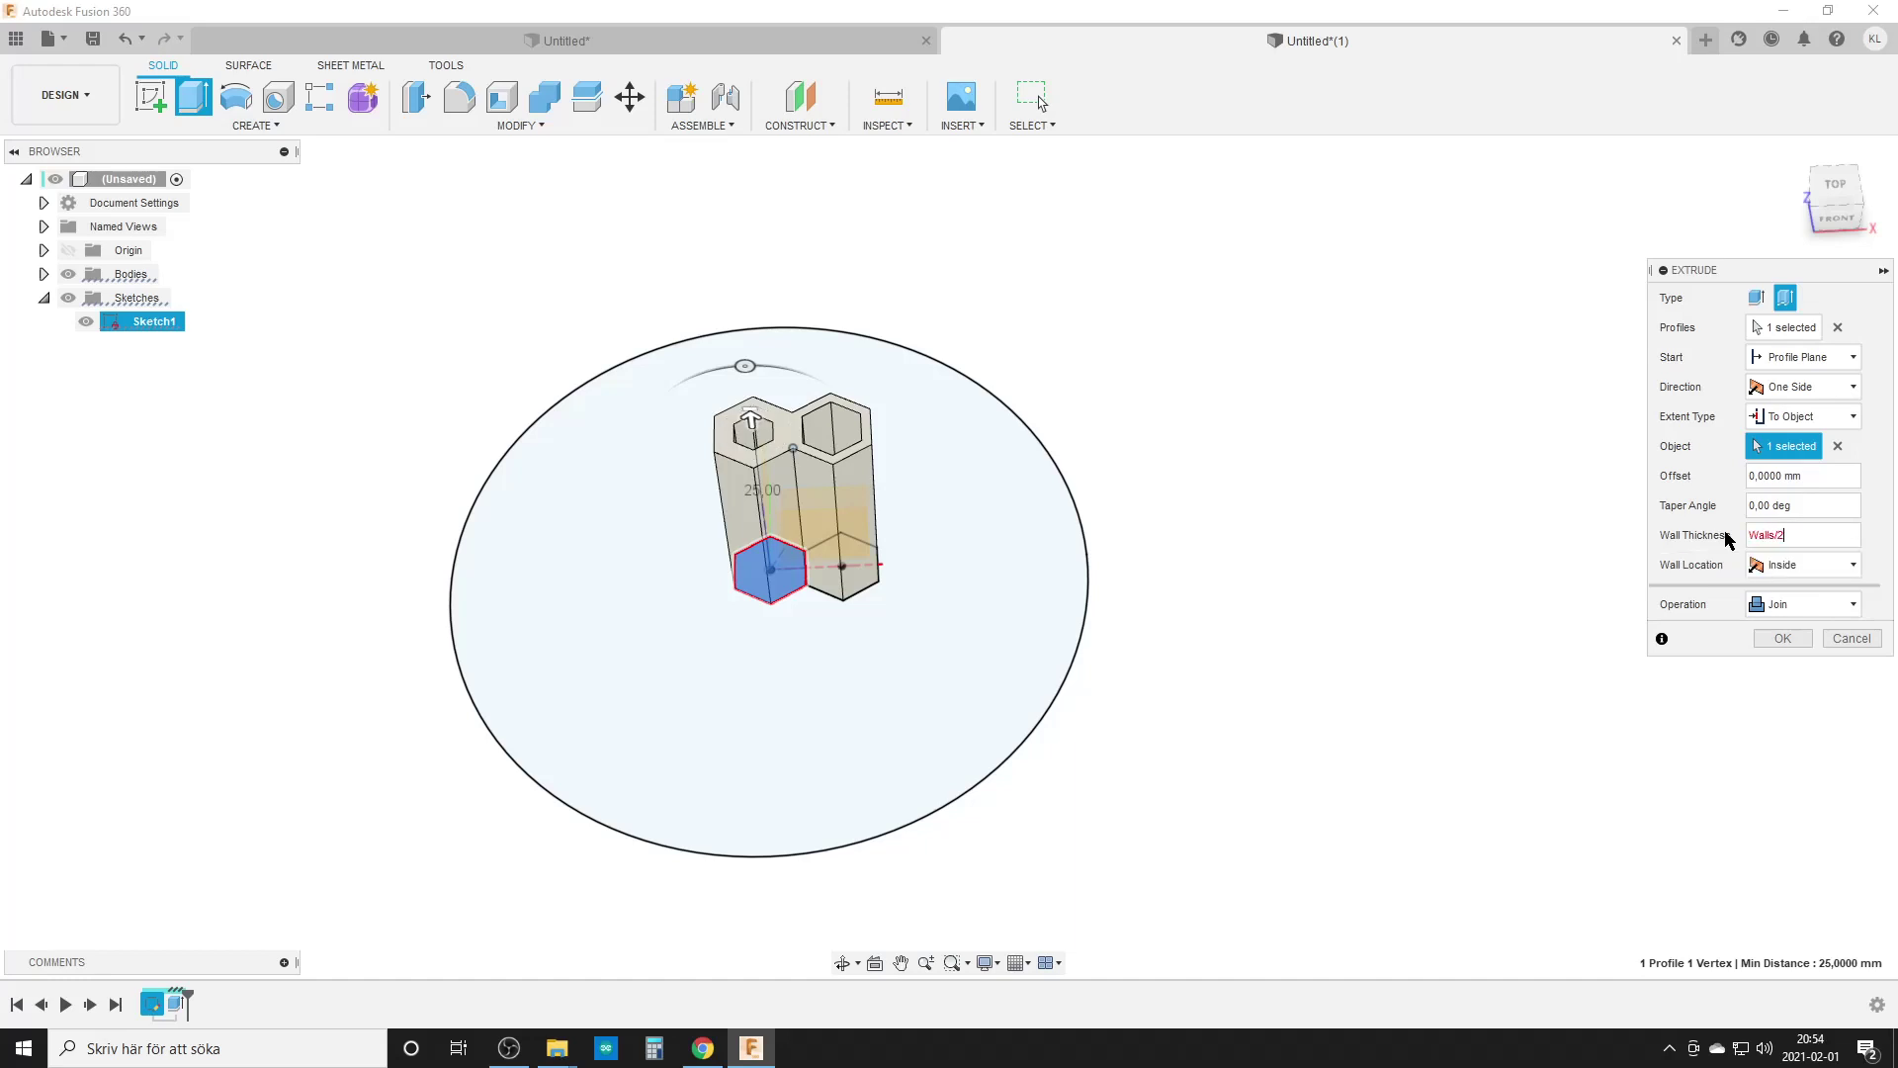
key(Return)
key(Return)
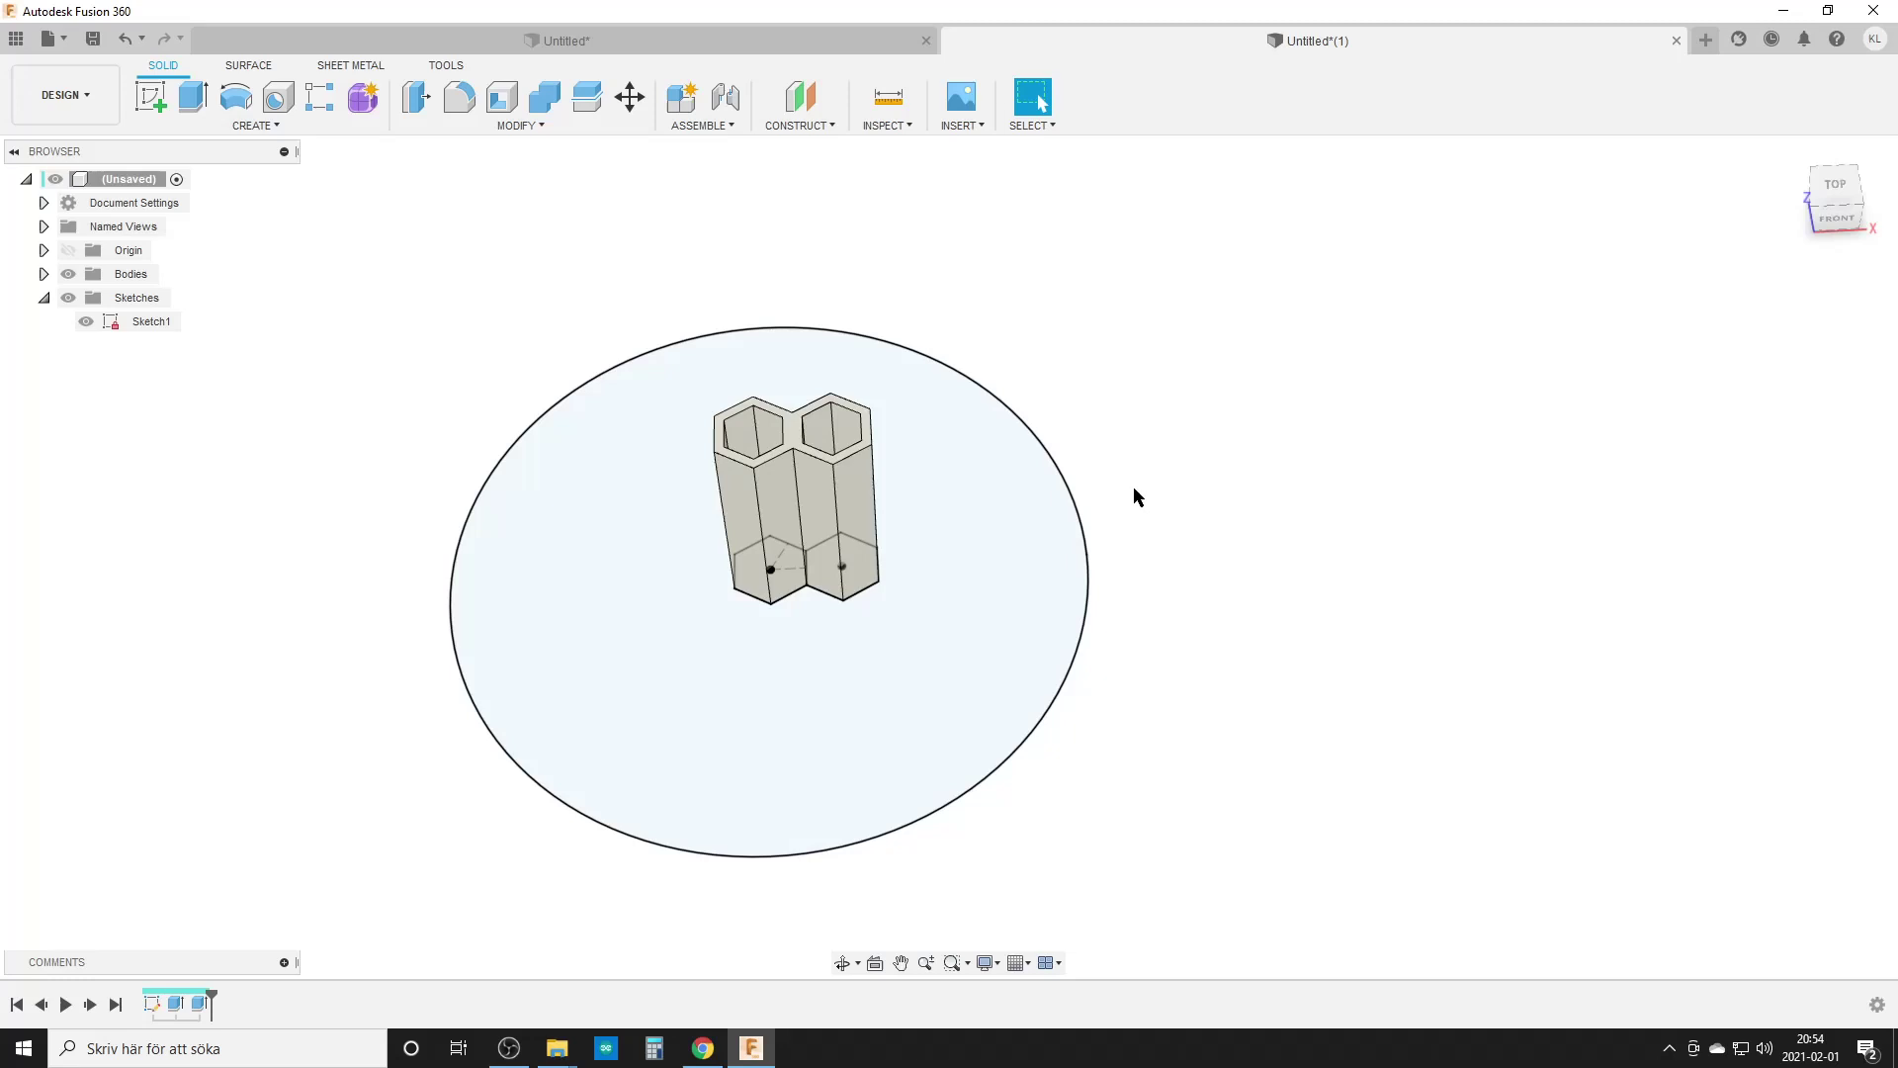
Start a Rectangular Pattern of features with the centre hexagon's extrusion as the object to repeat
text(s)
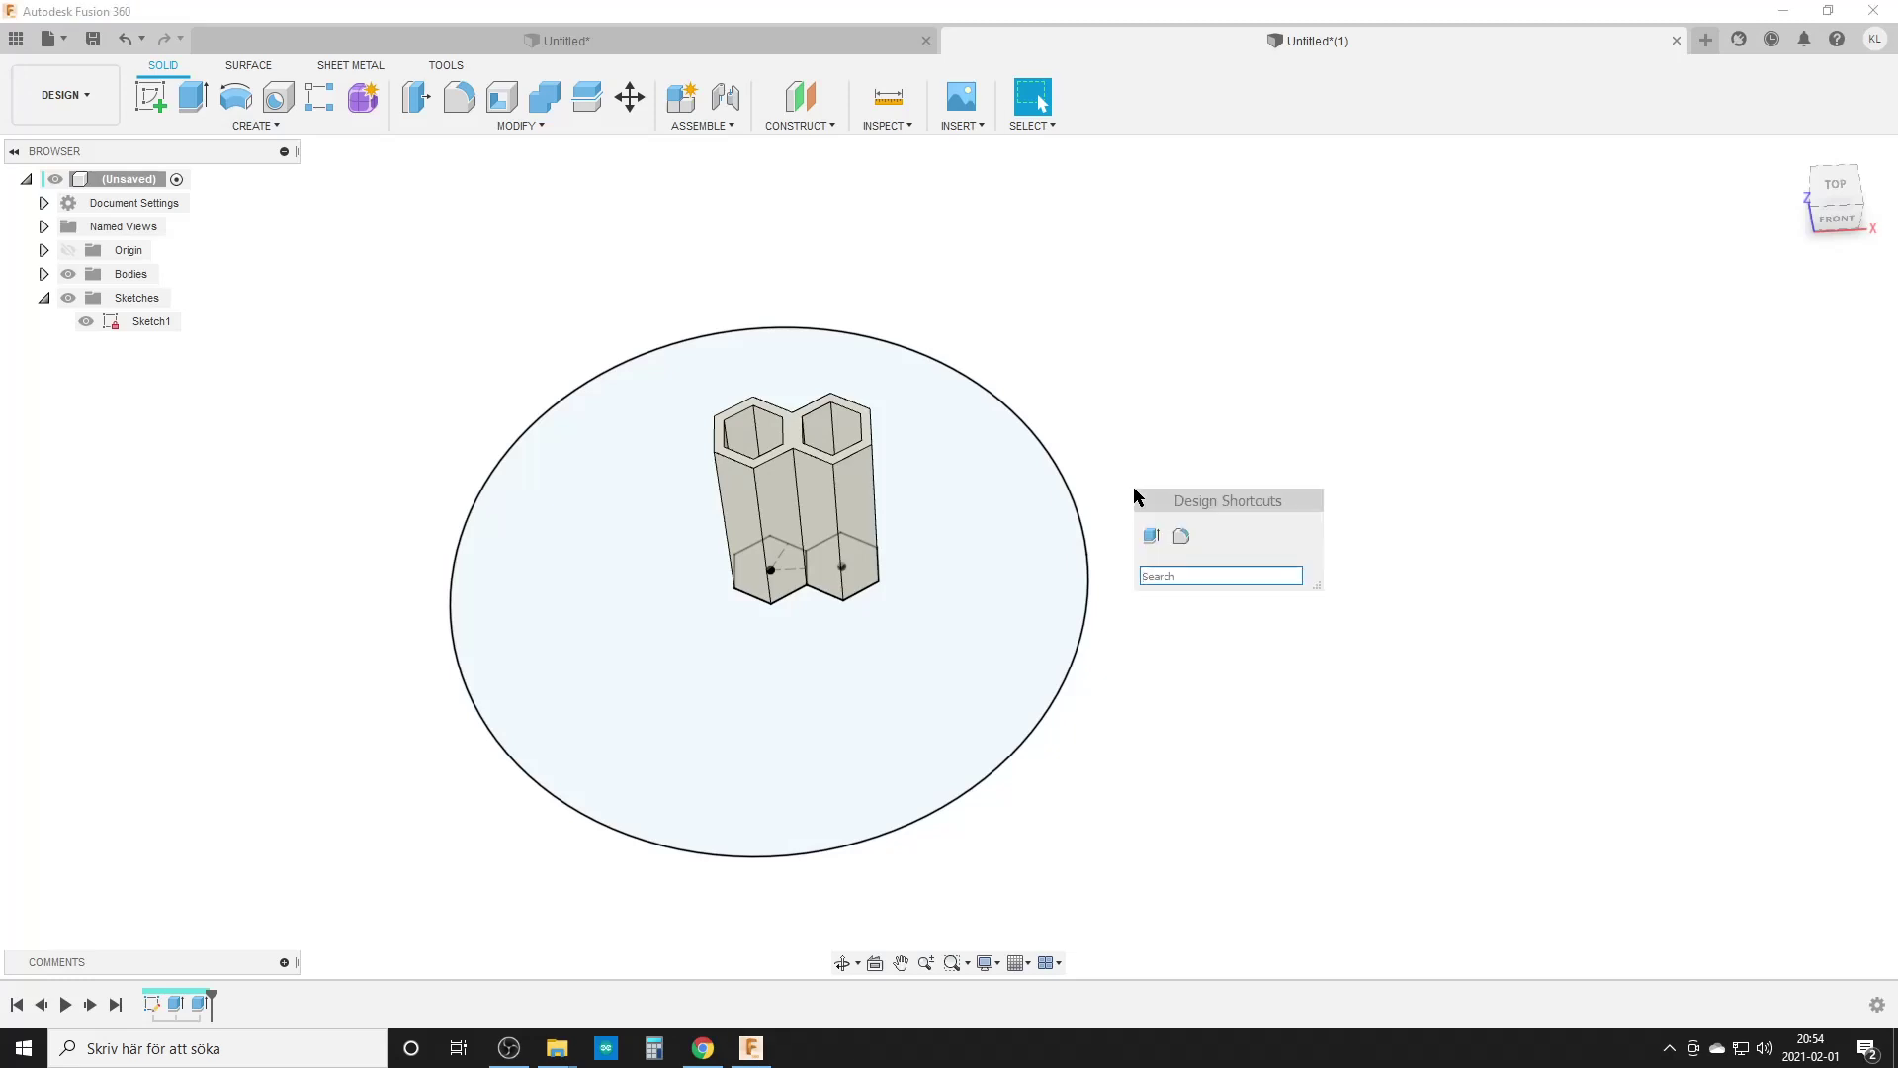
text(patt)
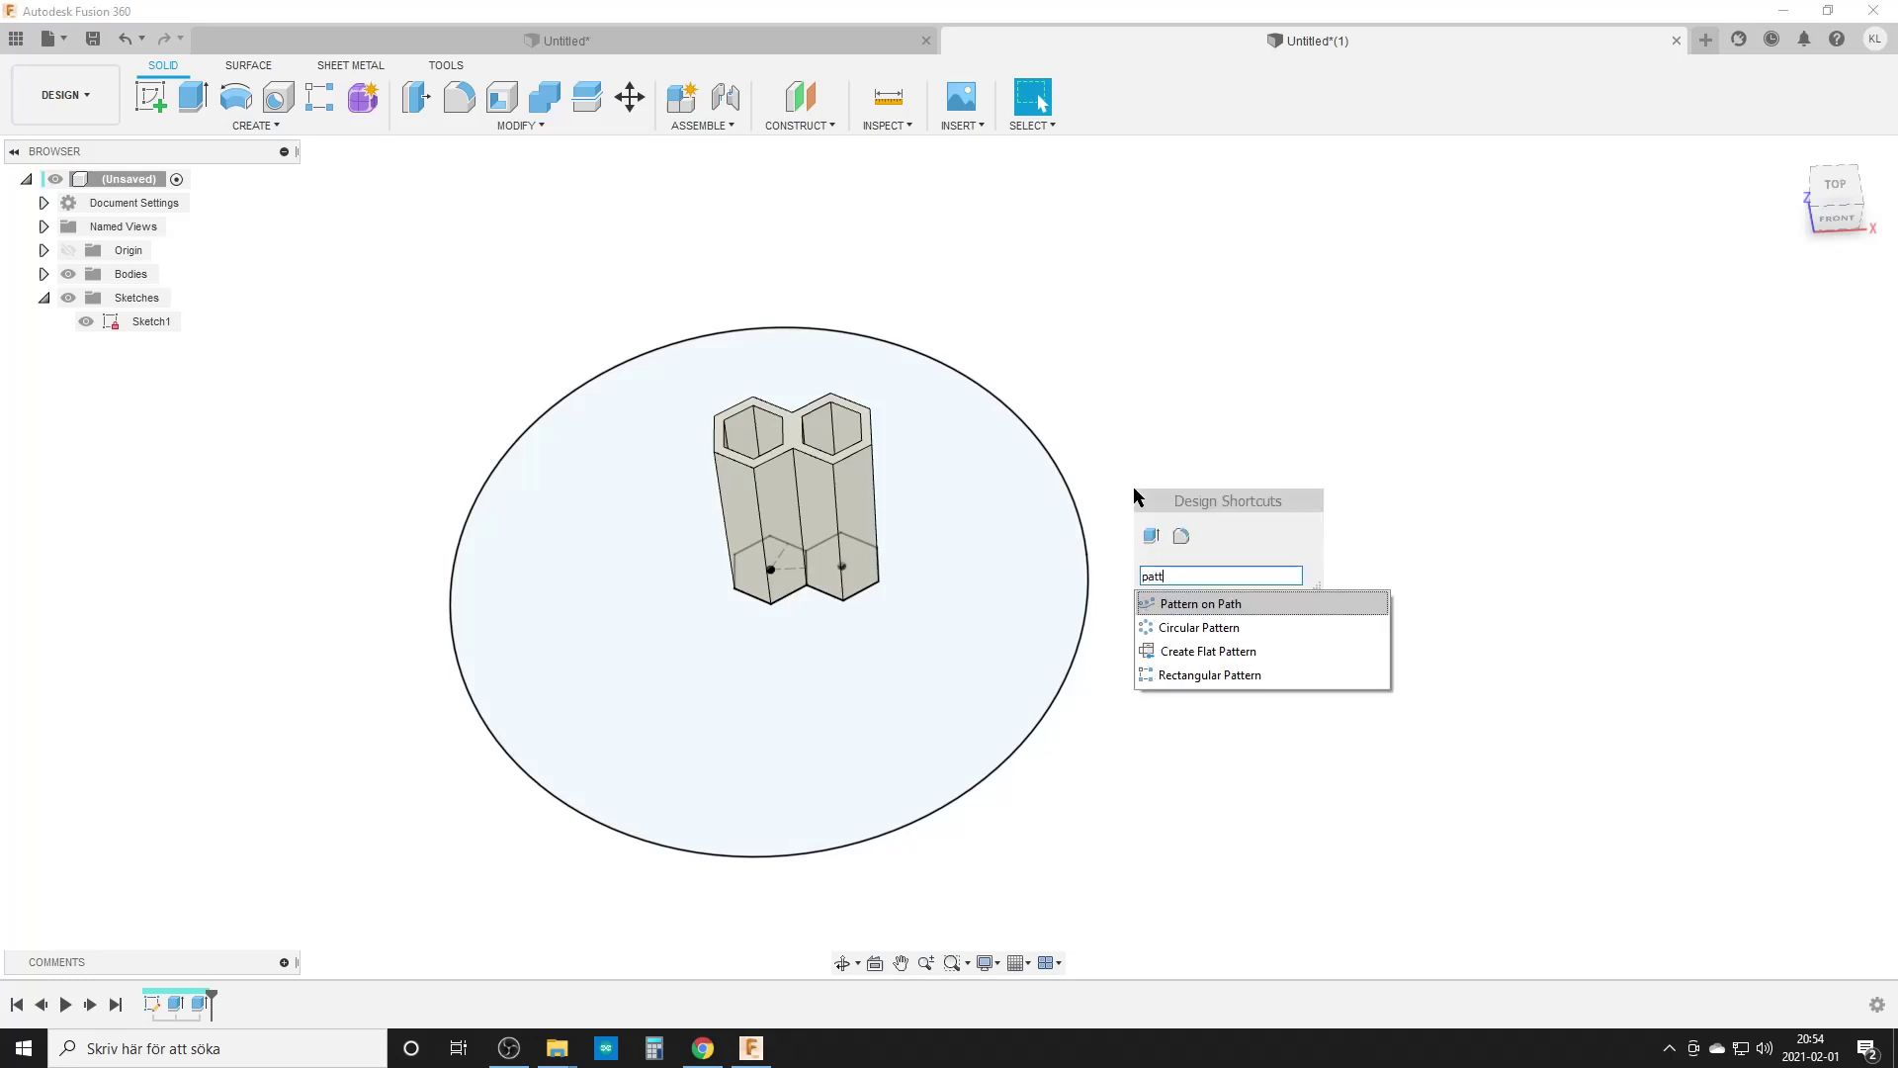
click(1226, 675)
middle_drag(1398, 509, 1165, 627)
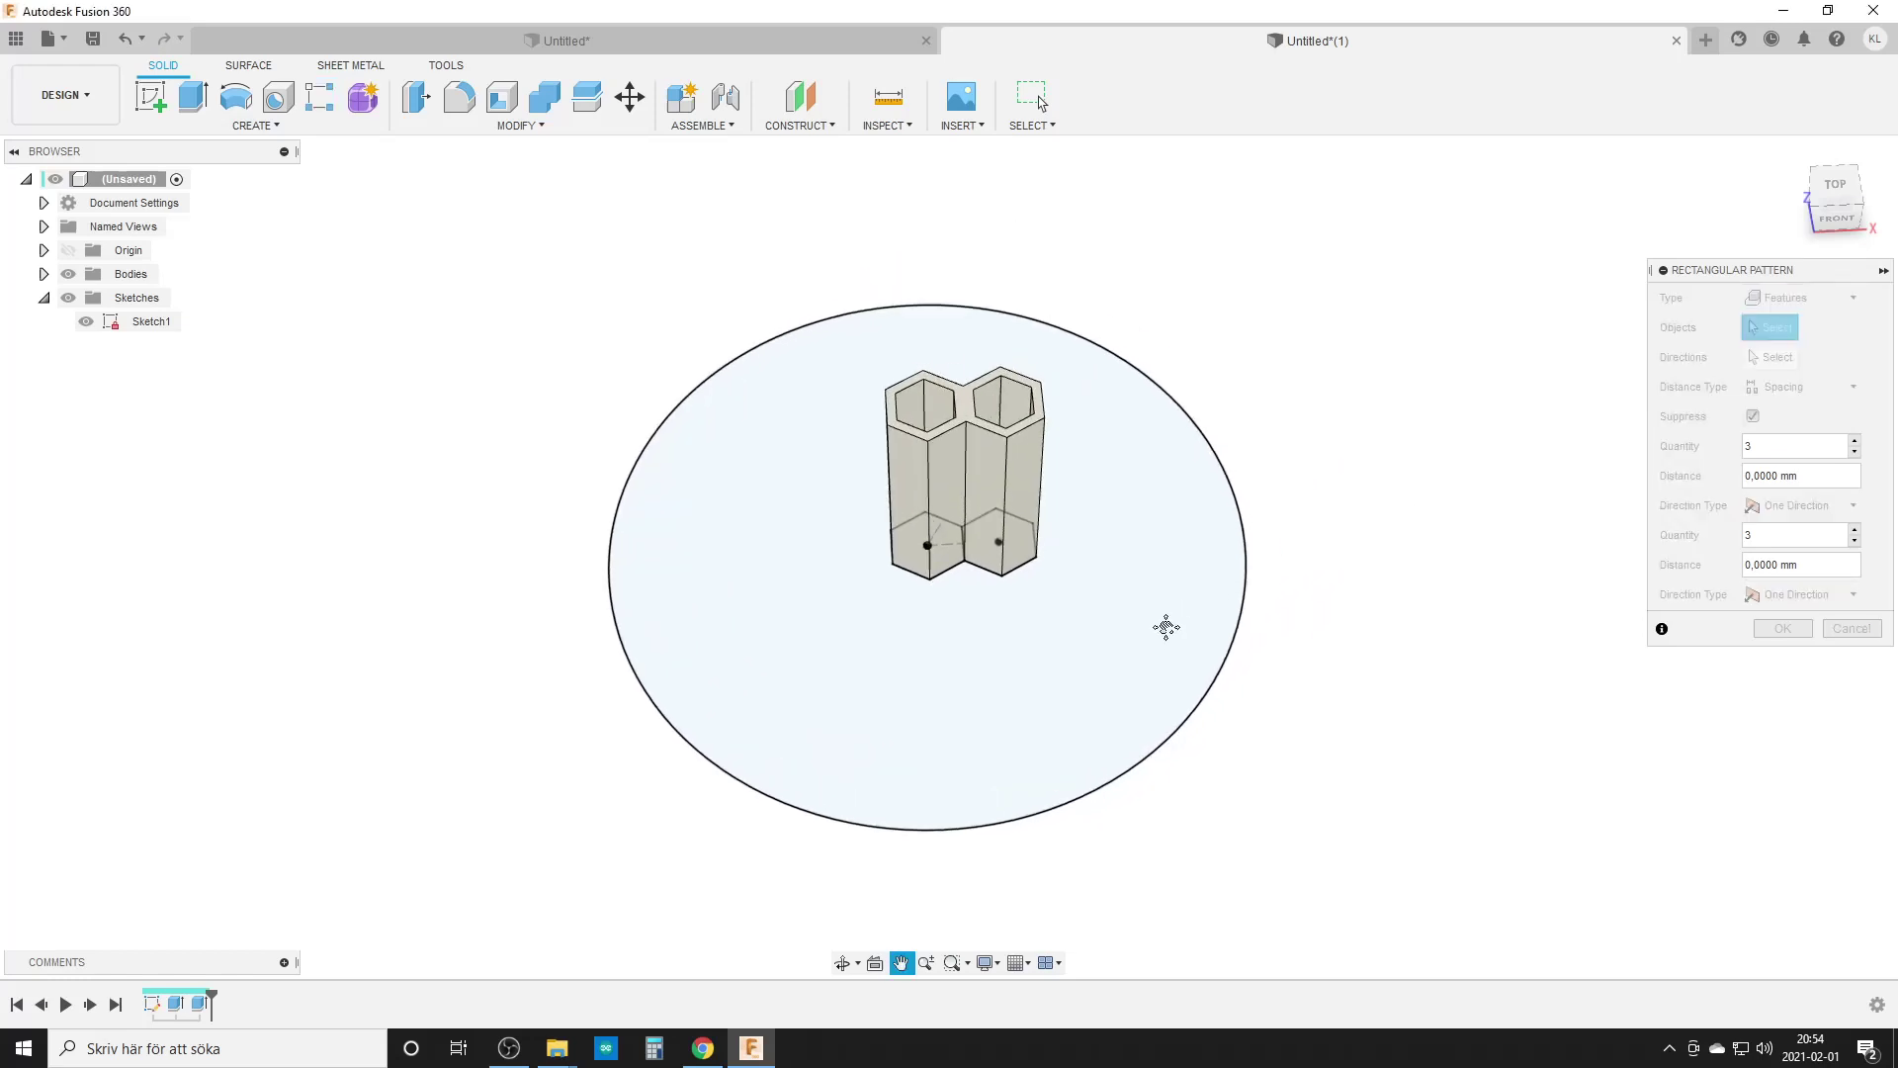
click(198, 1004)
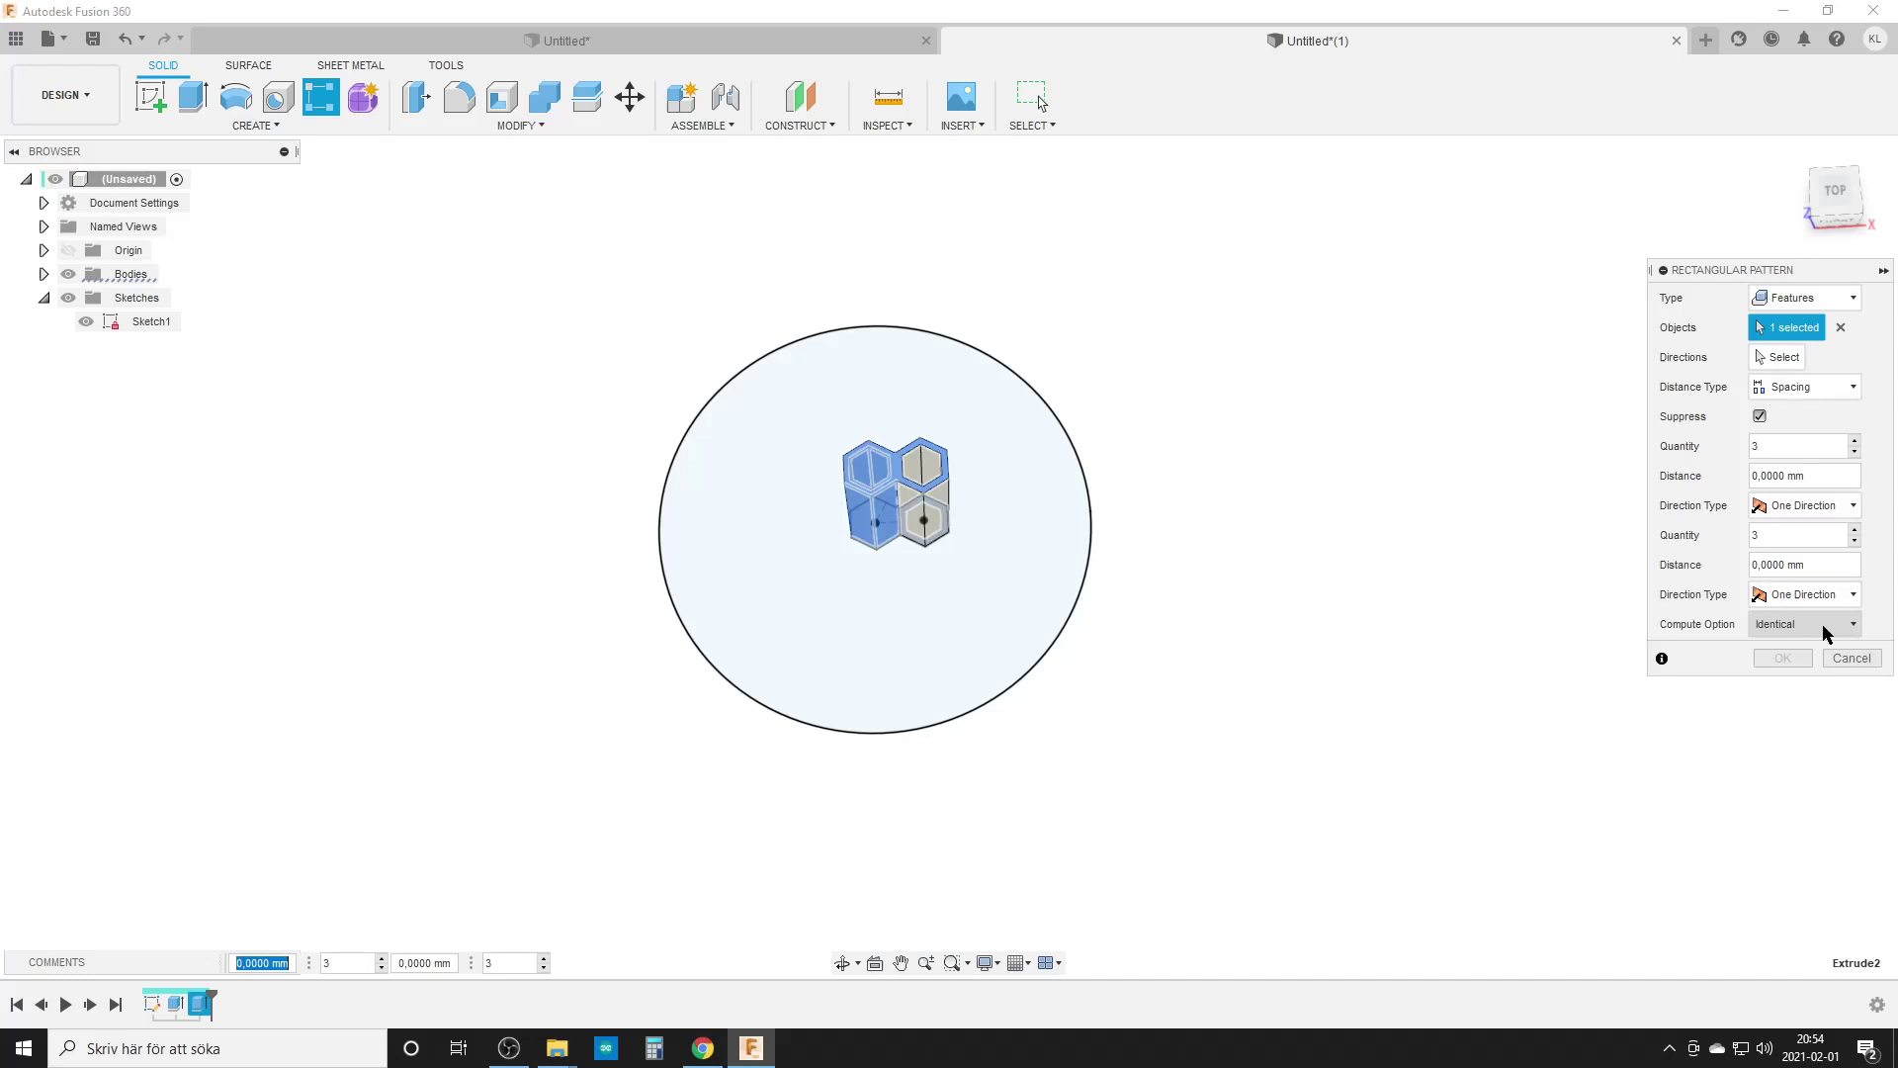
Set the pattern directions along the centre hexagon's horizontal and slanted construction lines
scroll(940, 623, up, 5)
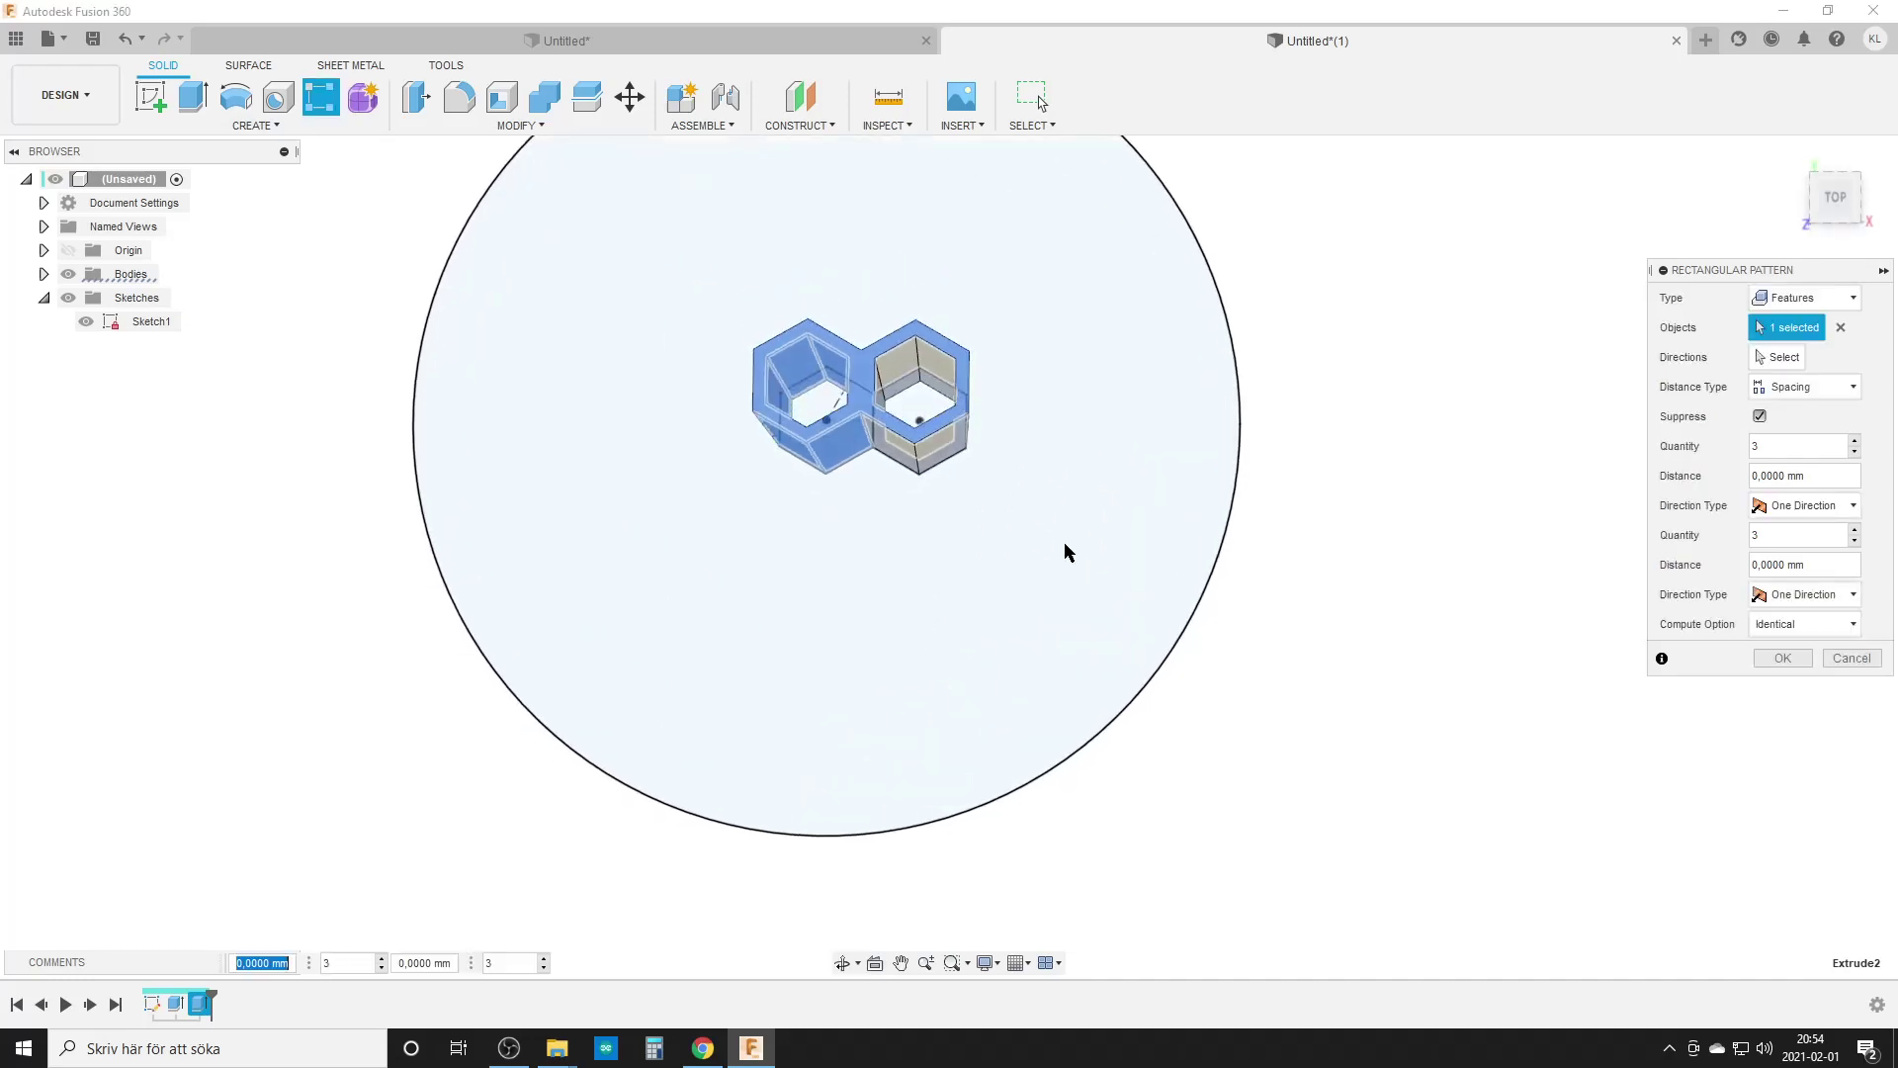
scroll(864, 481, up, 5)
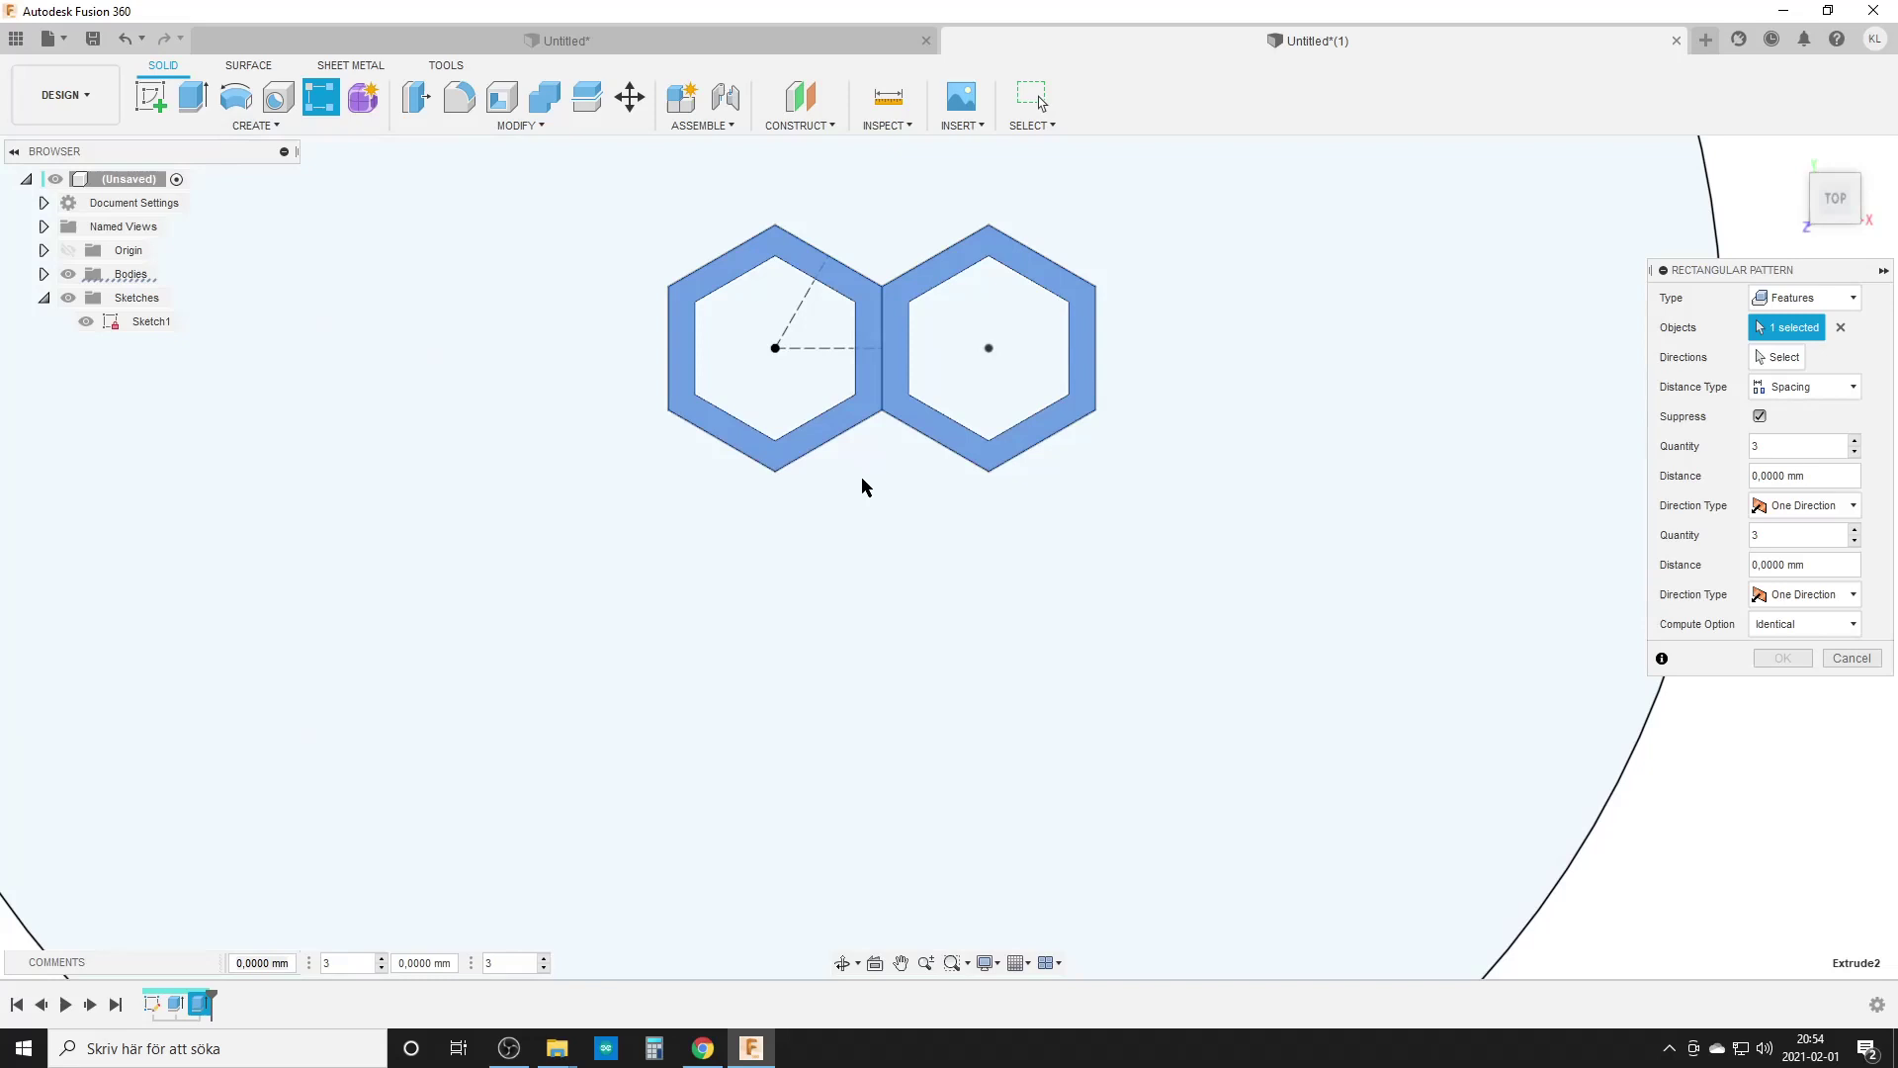
click(1784, 358)
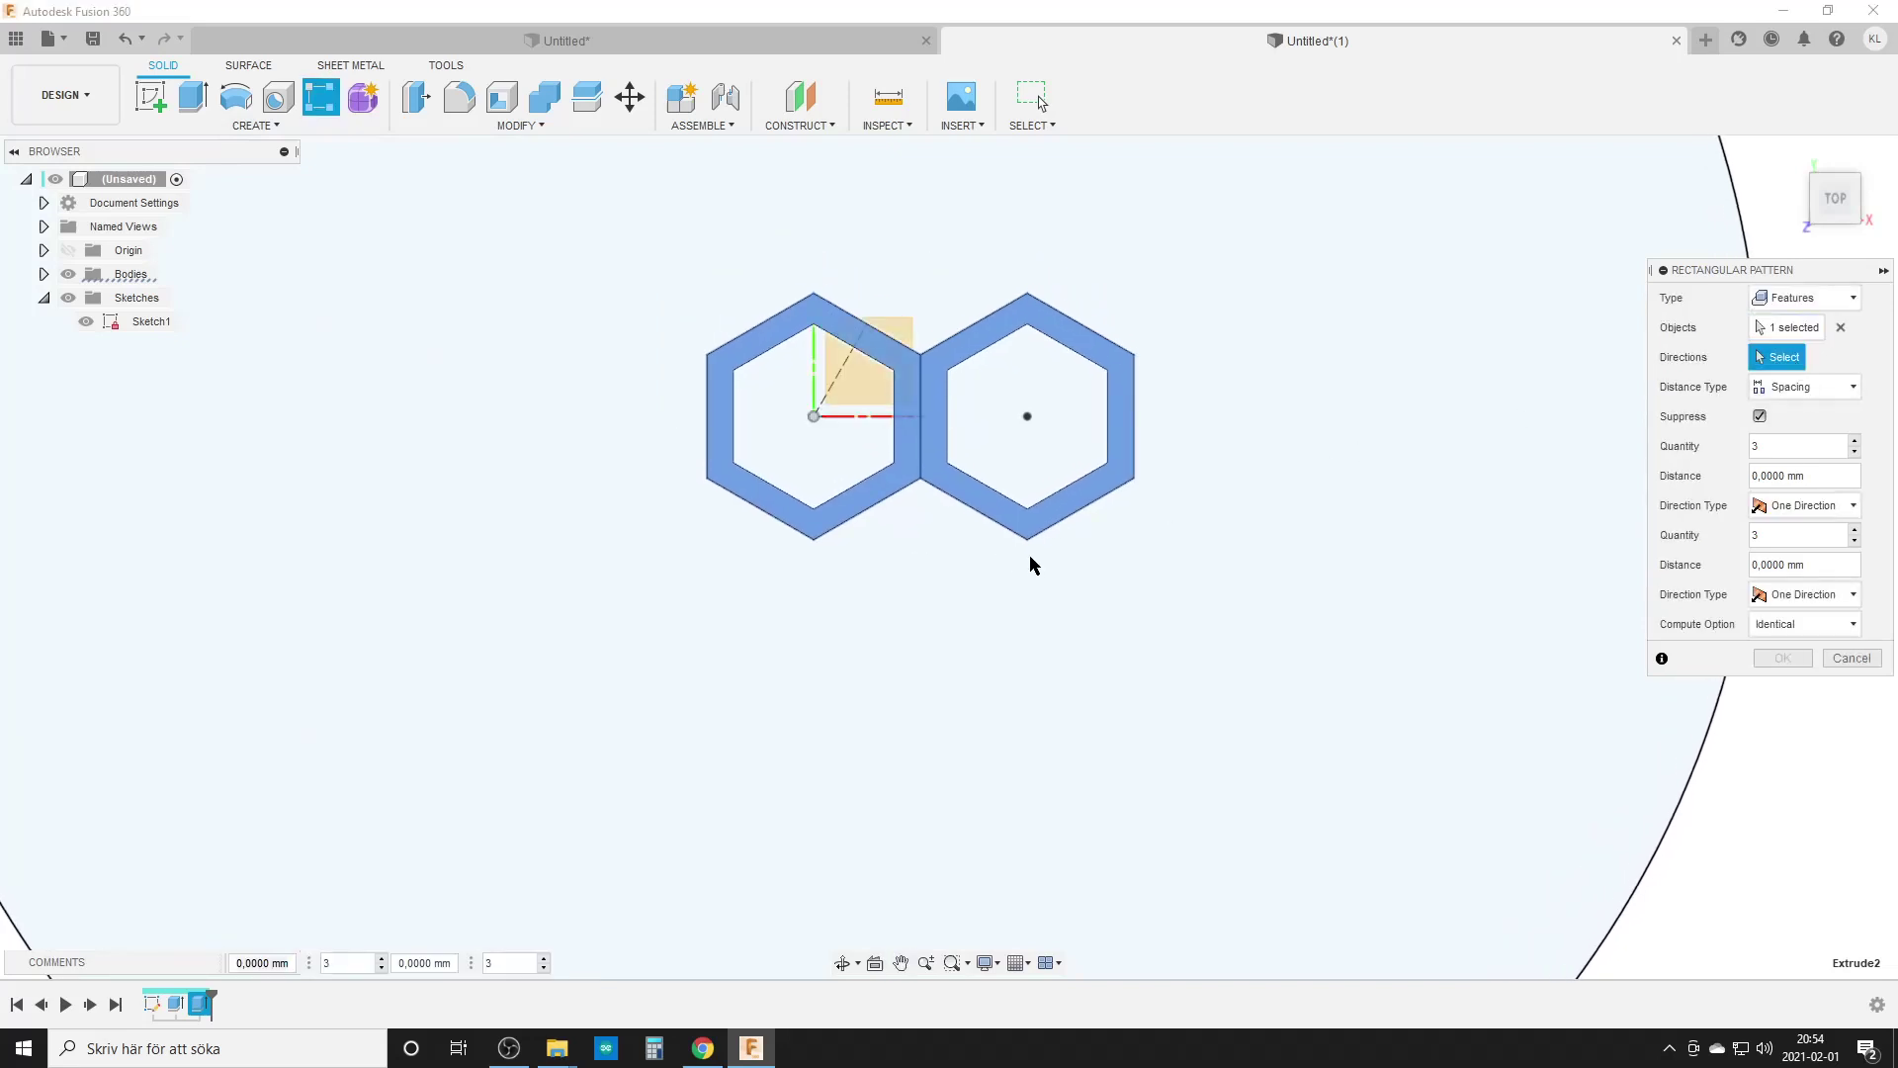
scroll(899, 512, up, 4)
click(858, 312)
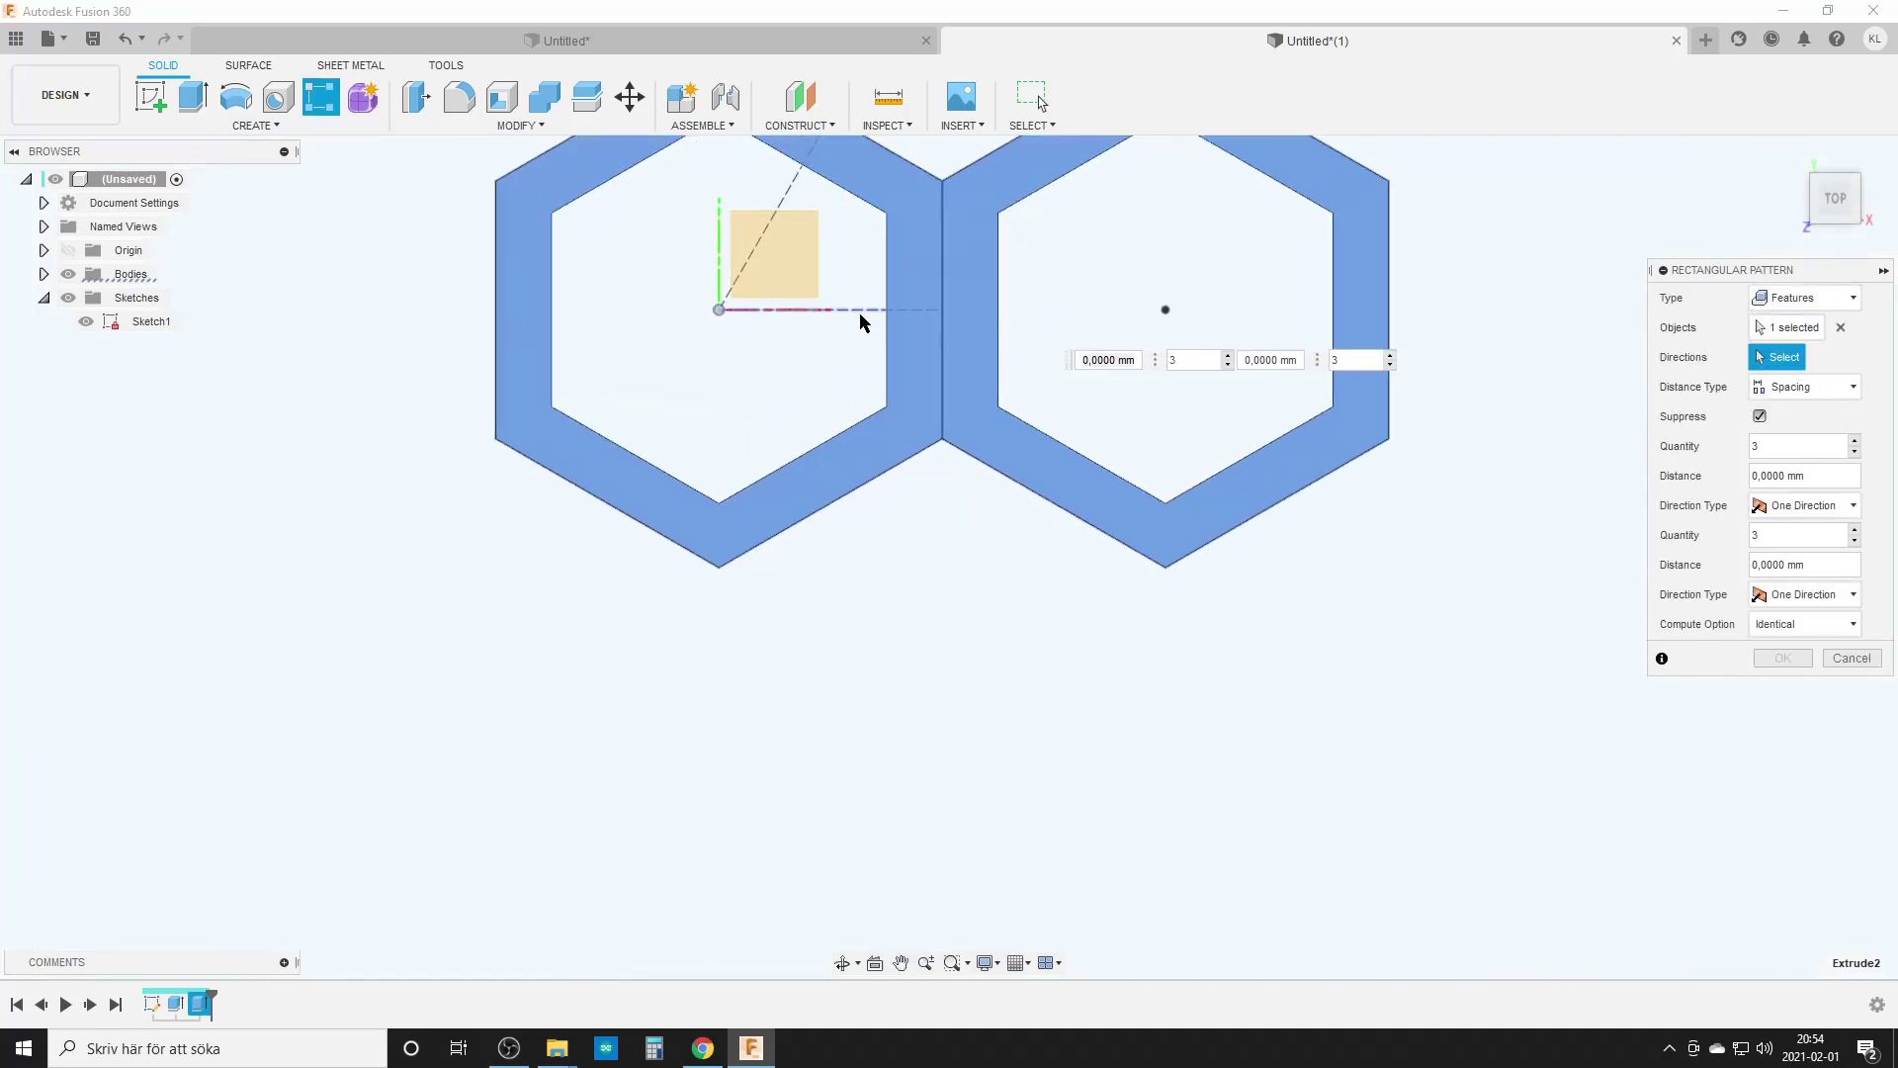
click(789, 190)
scroll(964, 572, down, 5)
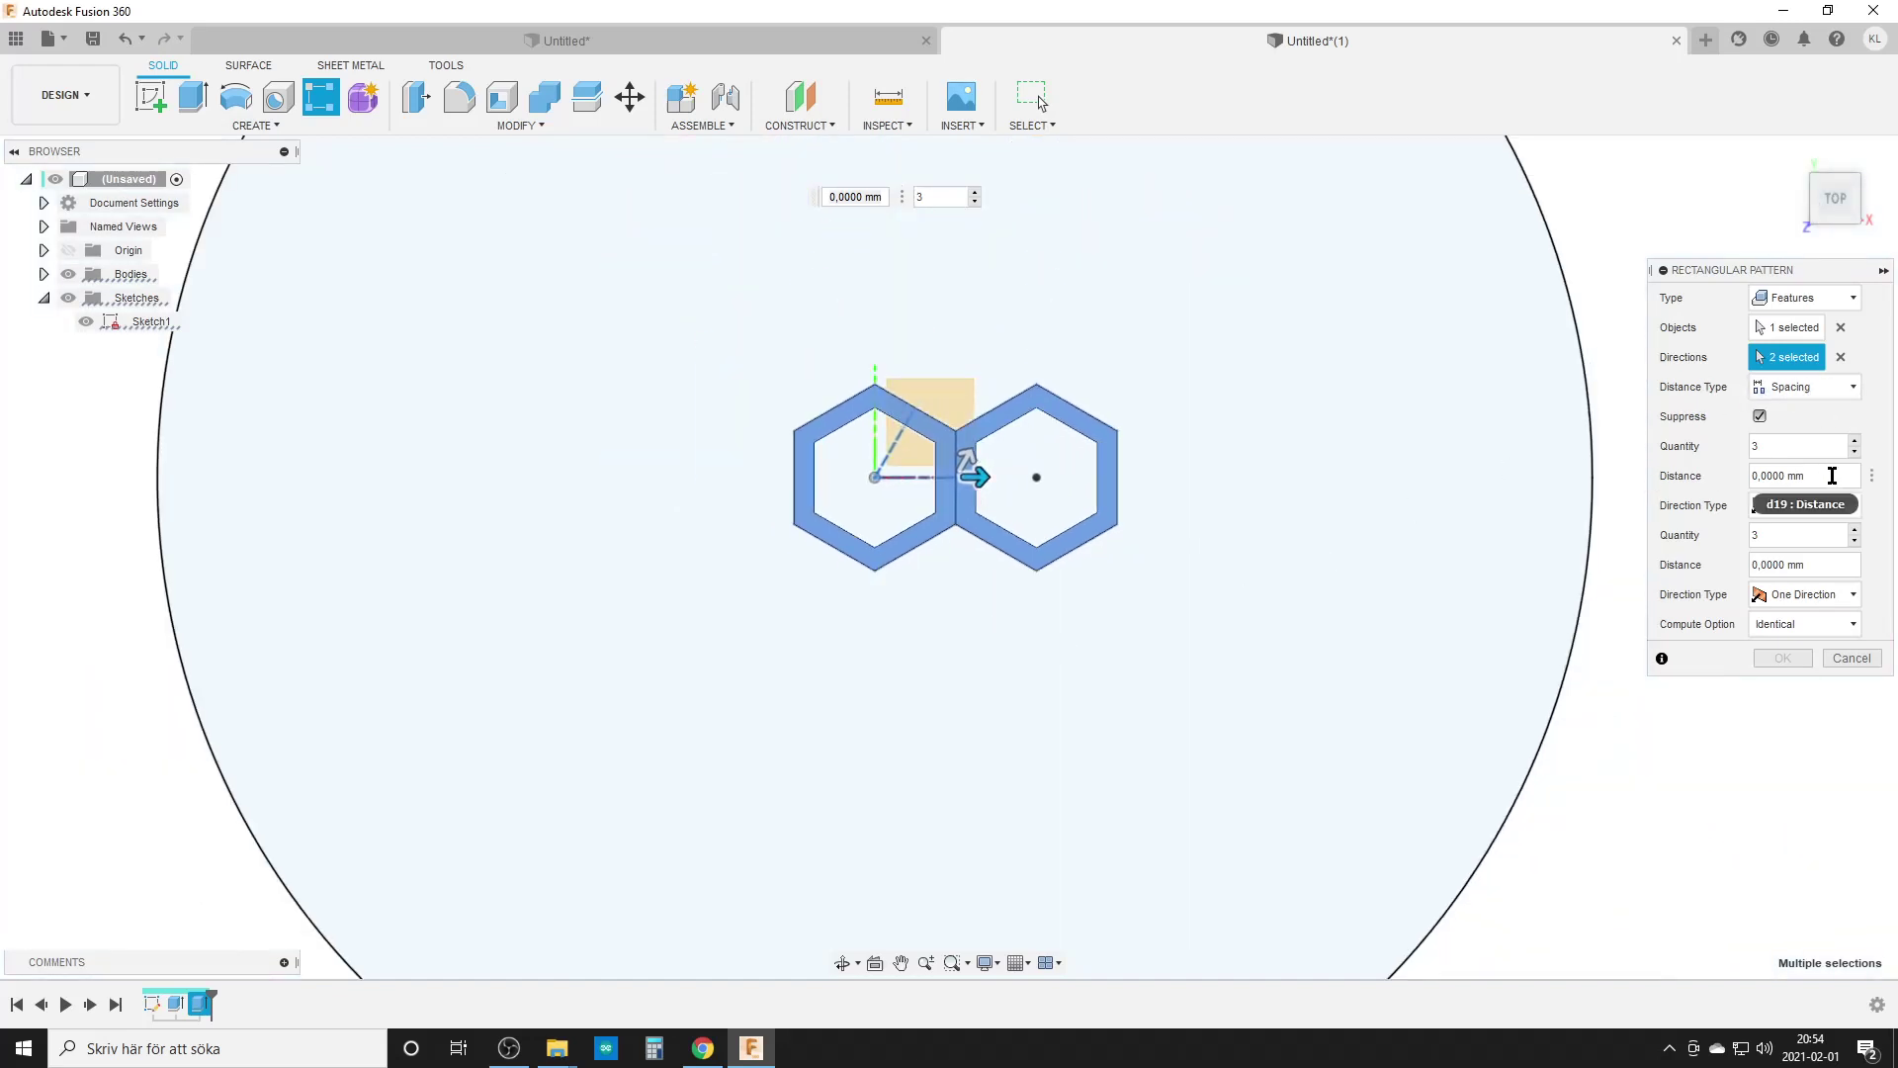
Set the spacing distance in both pattern directions to the Hexagon parameter
drag(1832, 475, 1708, 477)
text(Hexagon)
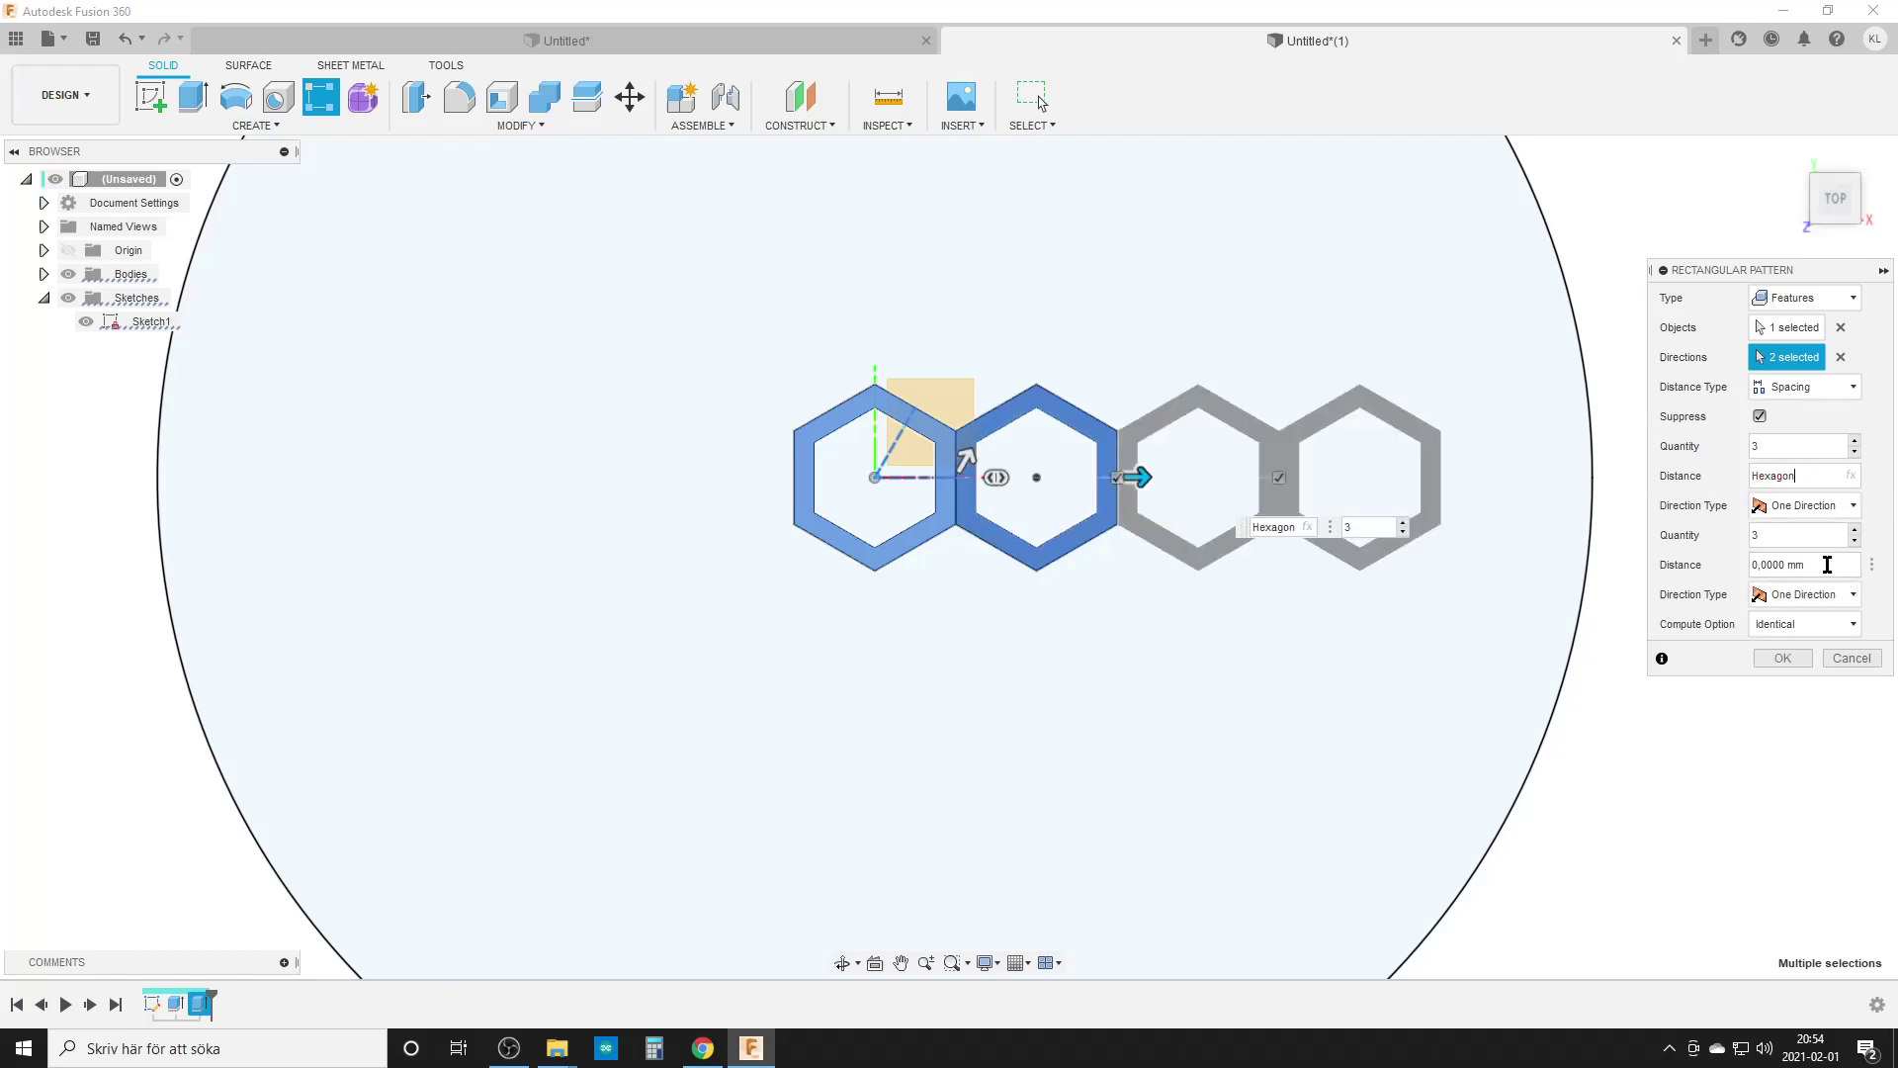
drag(1827, 563, 1739, 573)
text(Hexagon)
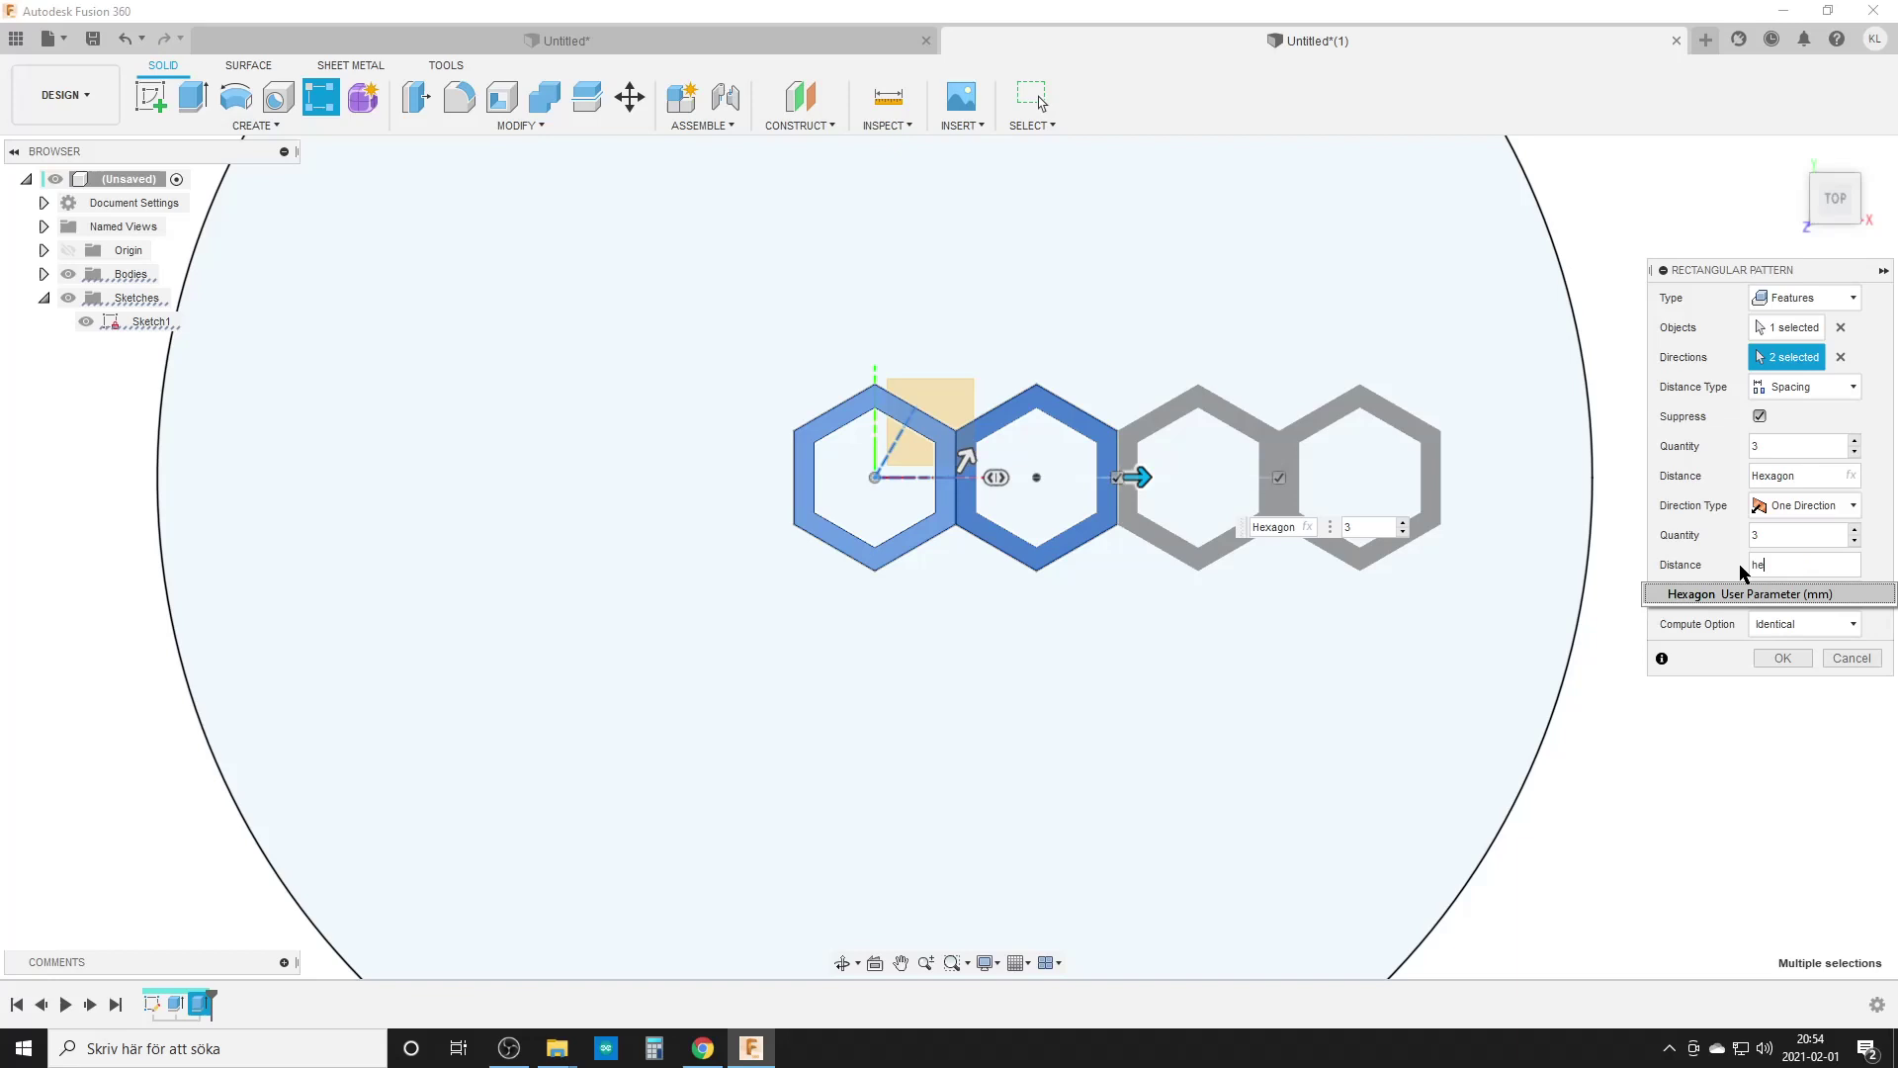
key(Return)
scroll(1097, 605, down, 3)
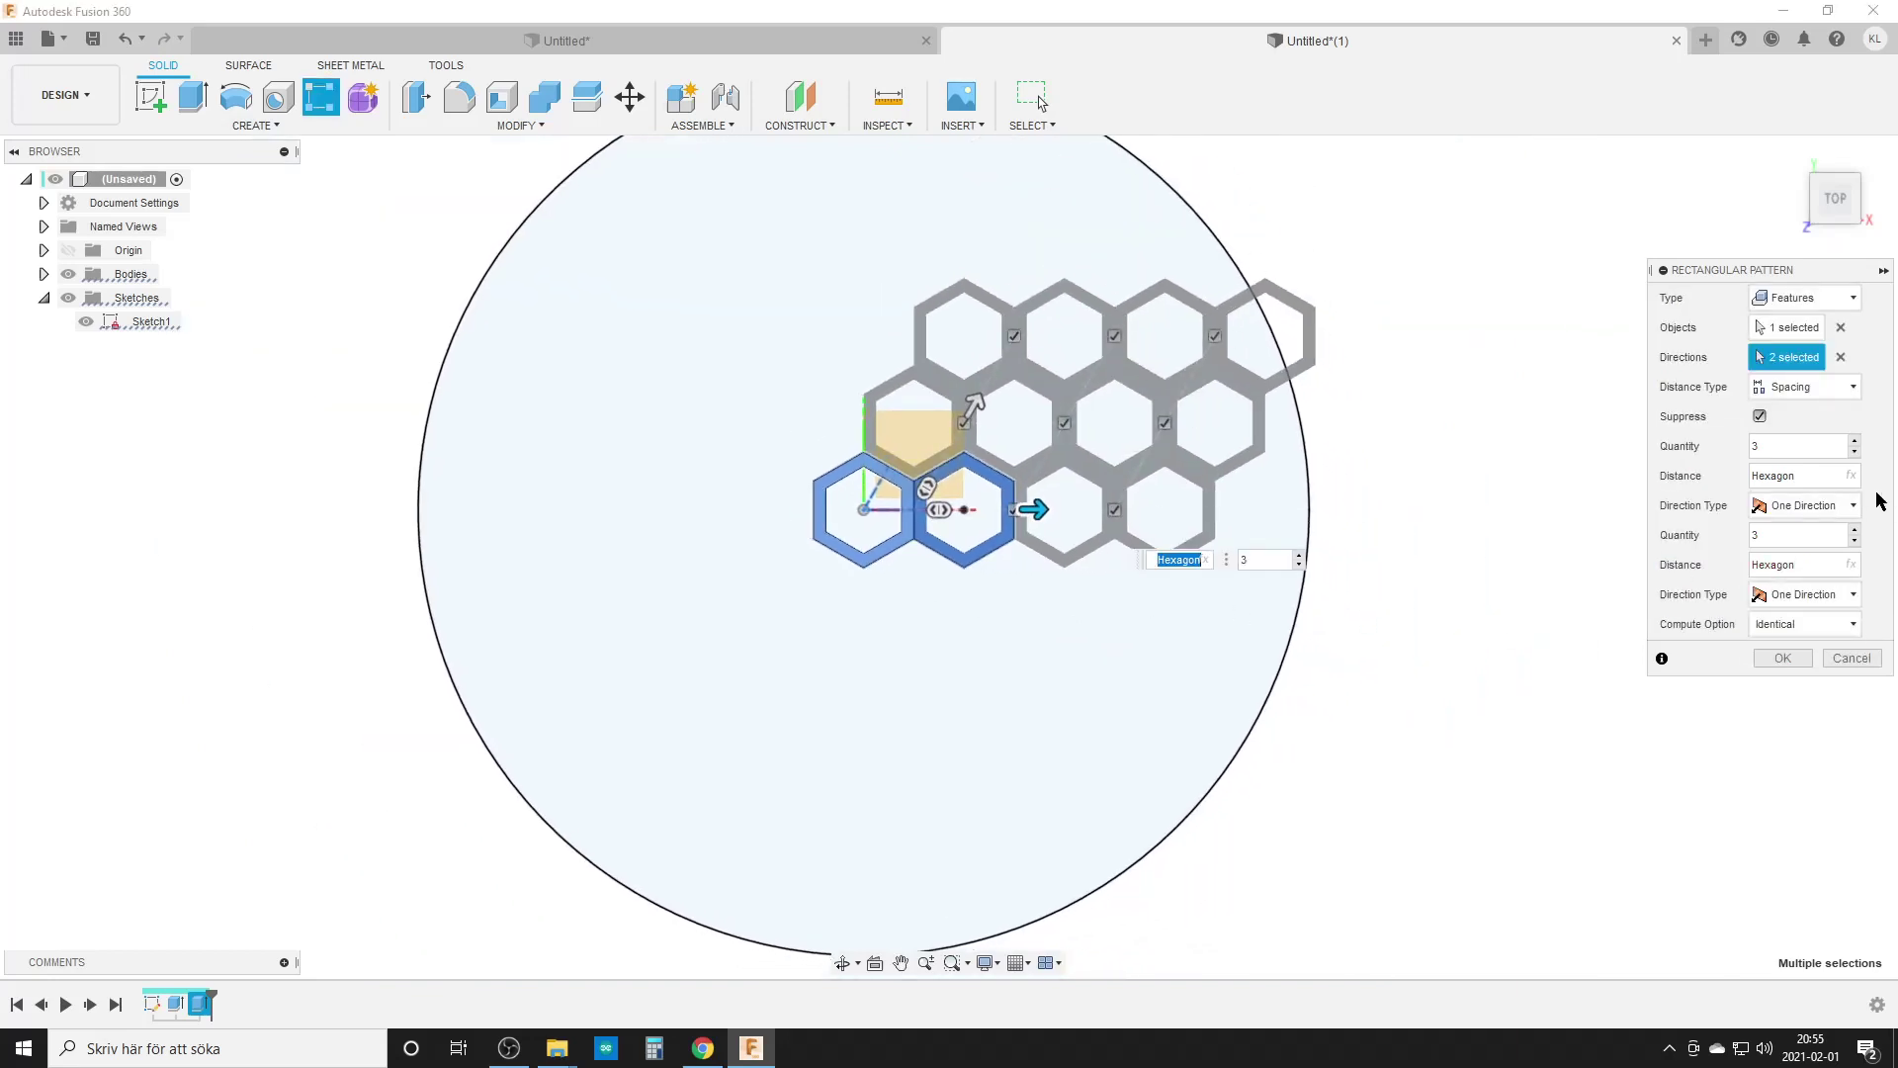
Make both pattern directions symmetric
click(1843, 505)
click(1809, 550)
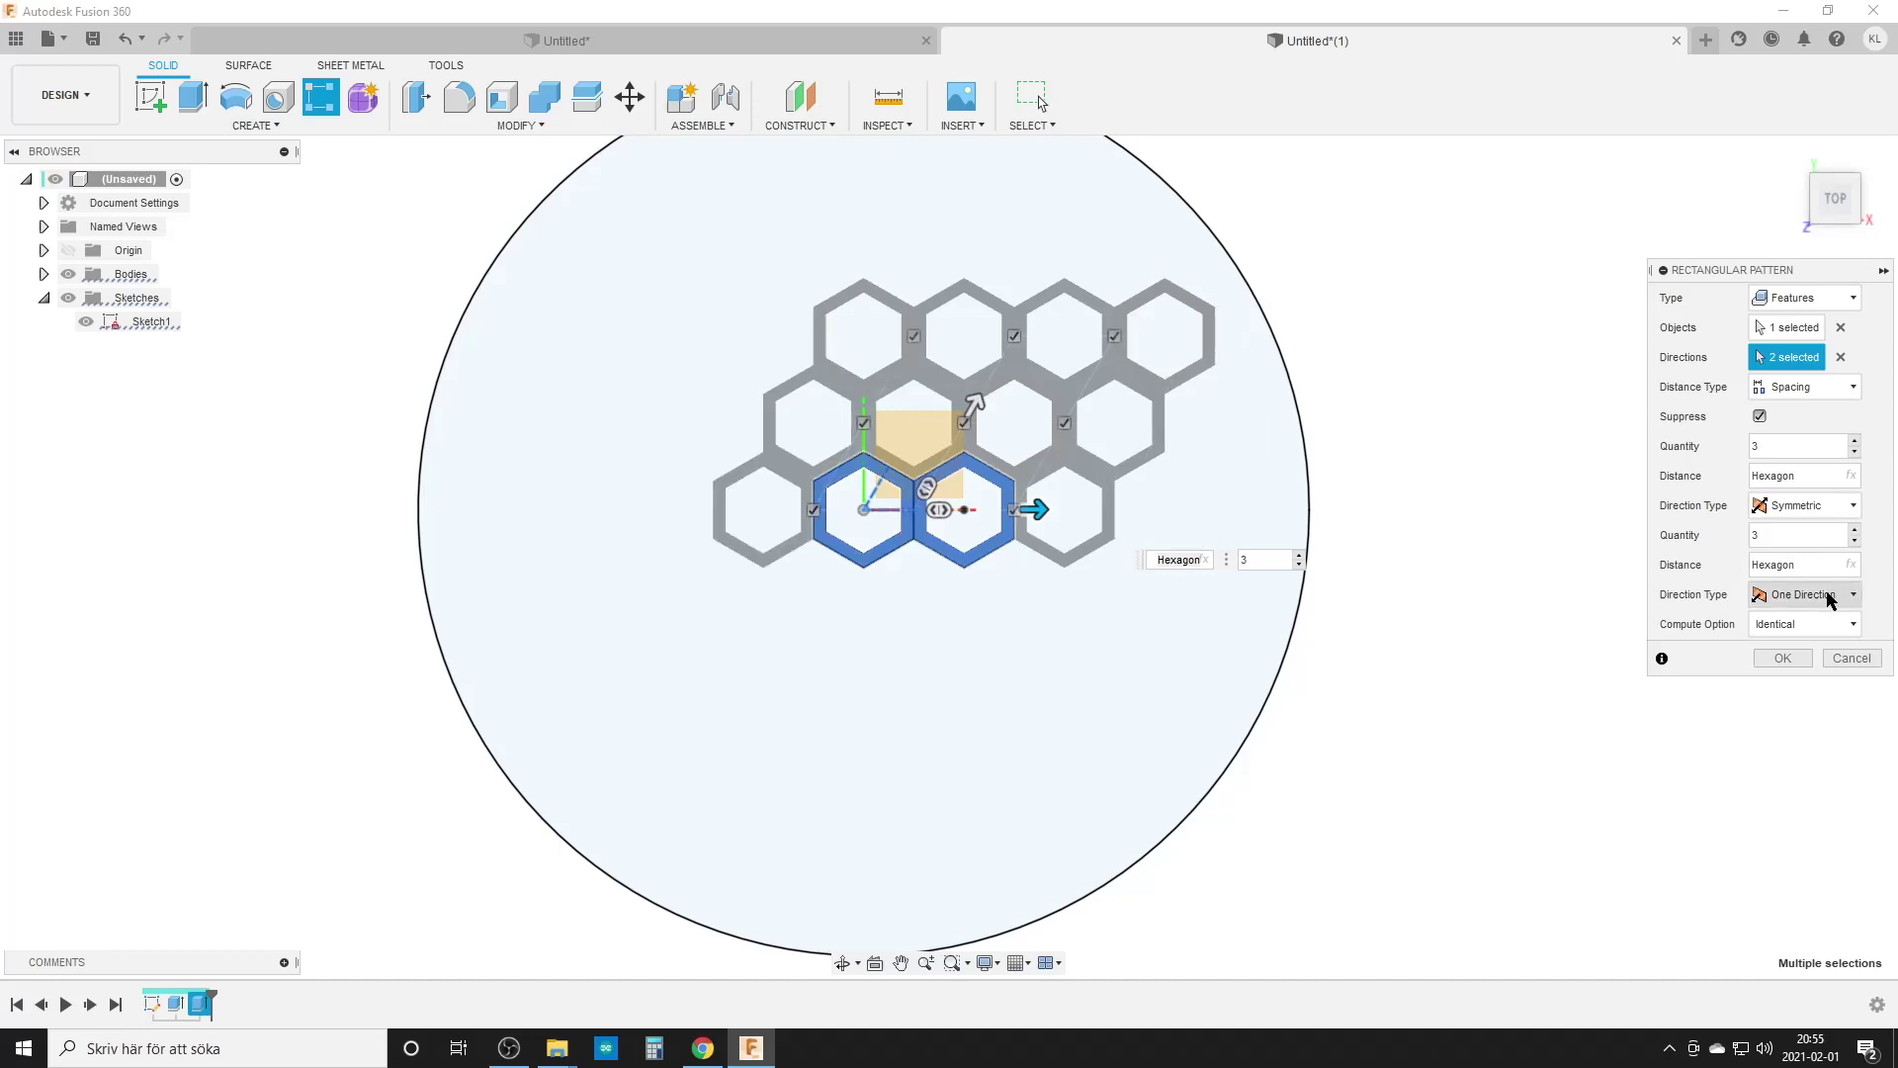
click(1829, 595)
click(1802, 644)
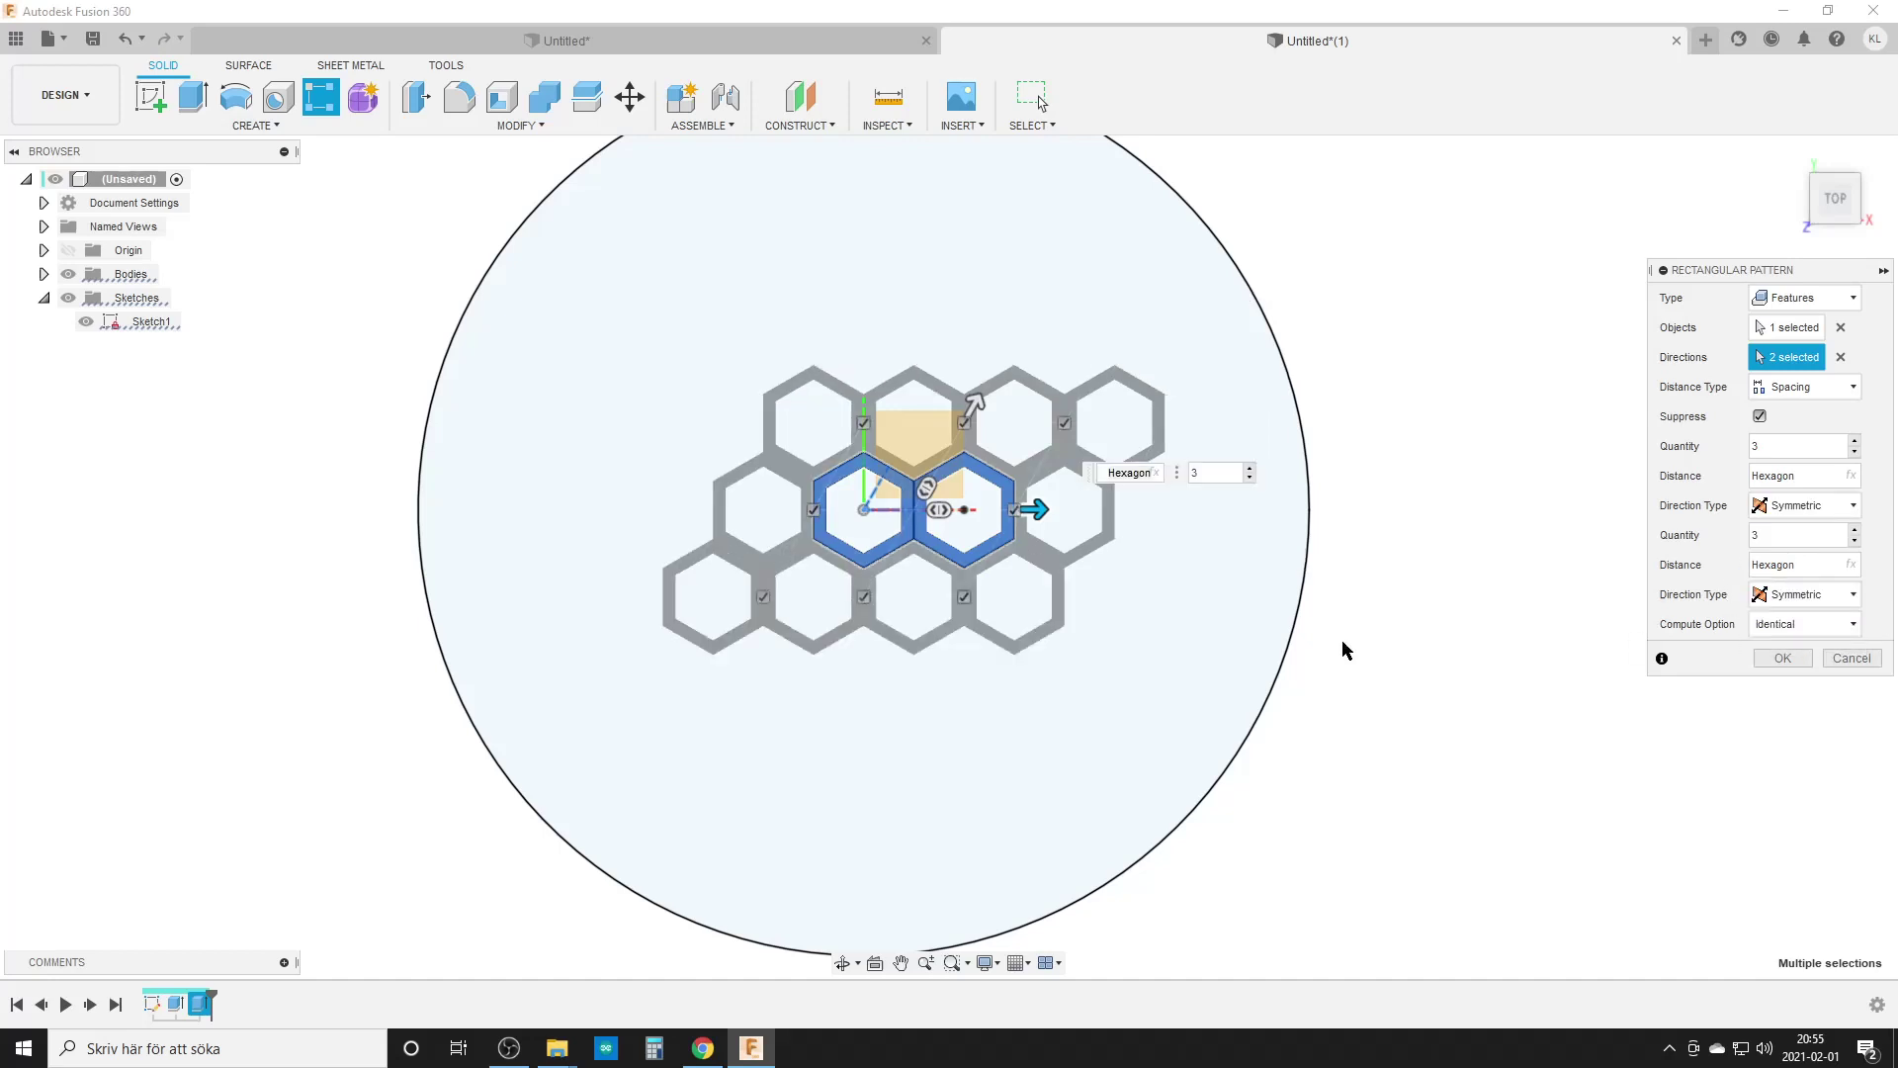
Set the quantity to 20 in both directions and create the honeycomb pattern
scroll(1091, 657, down, 3)
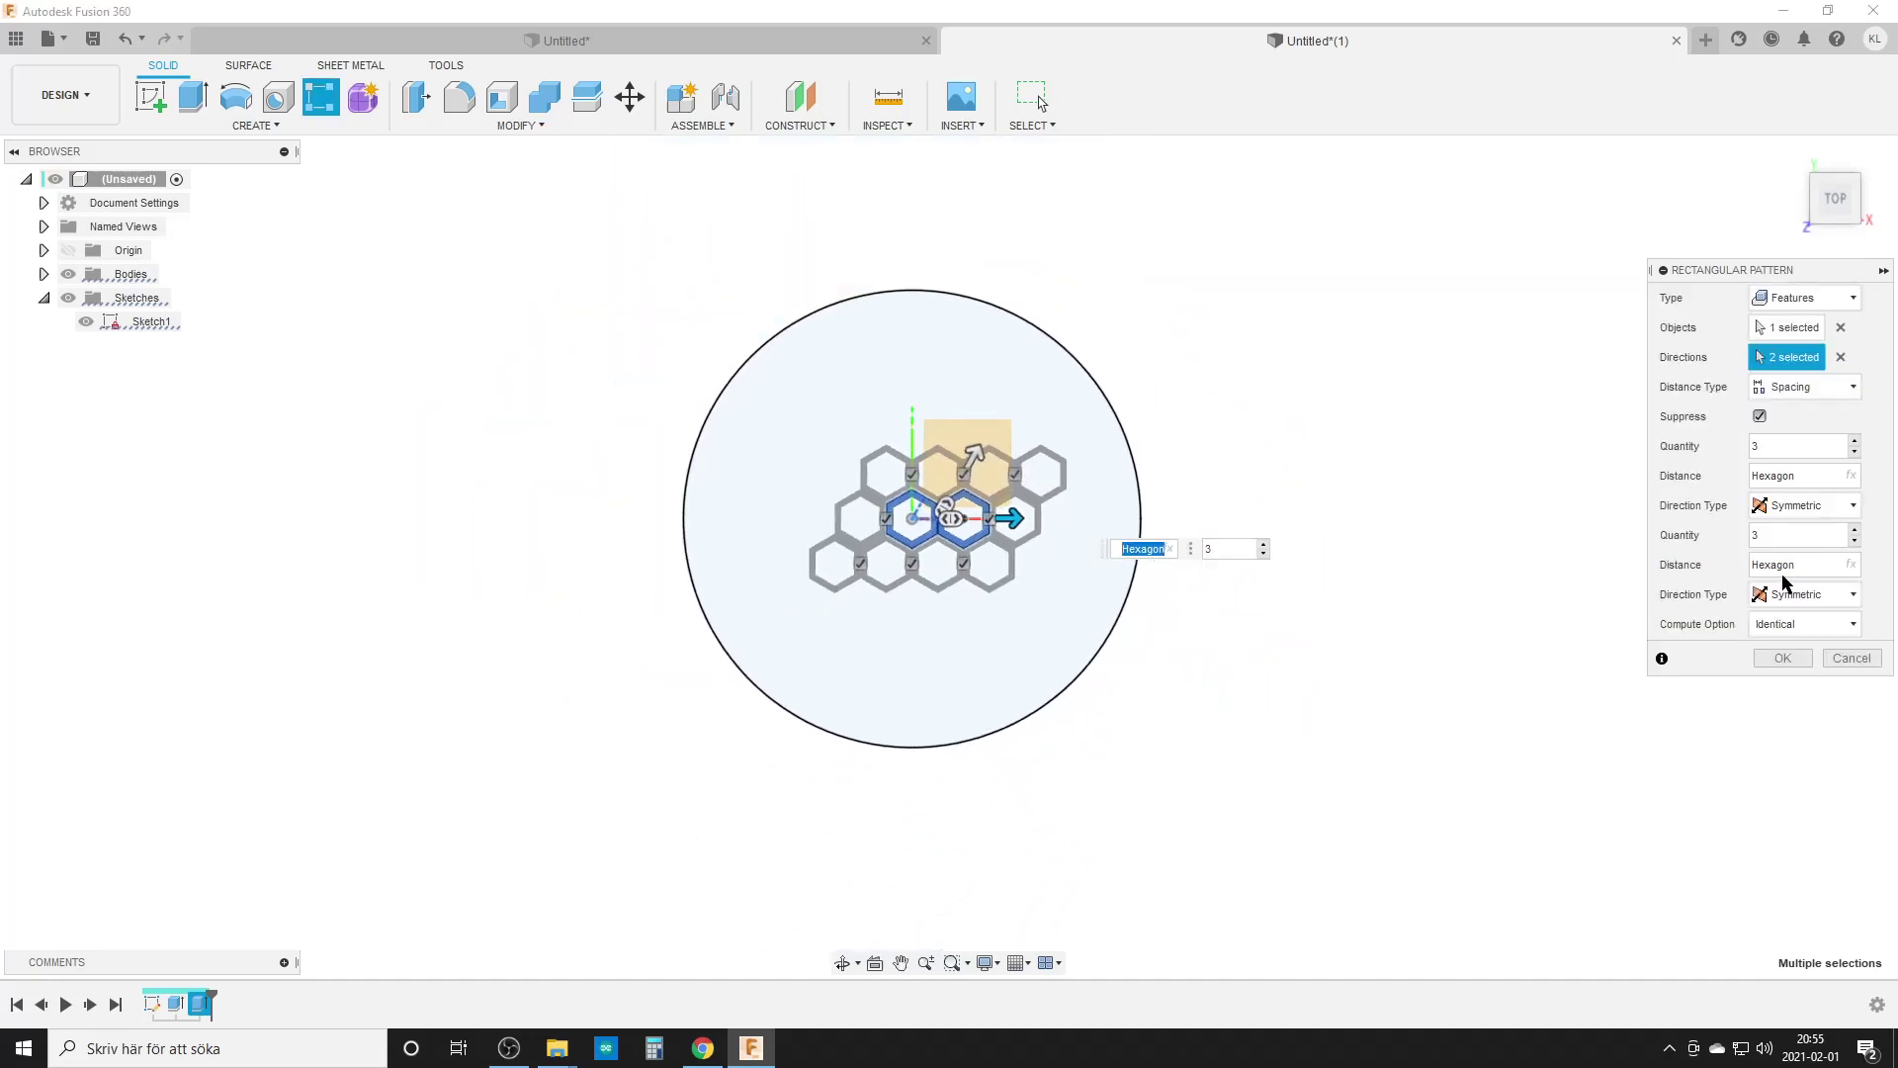
click(1738, 534)
click(1791, 446)
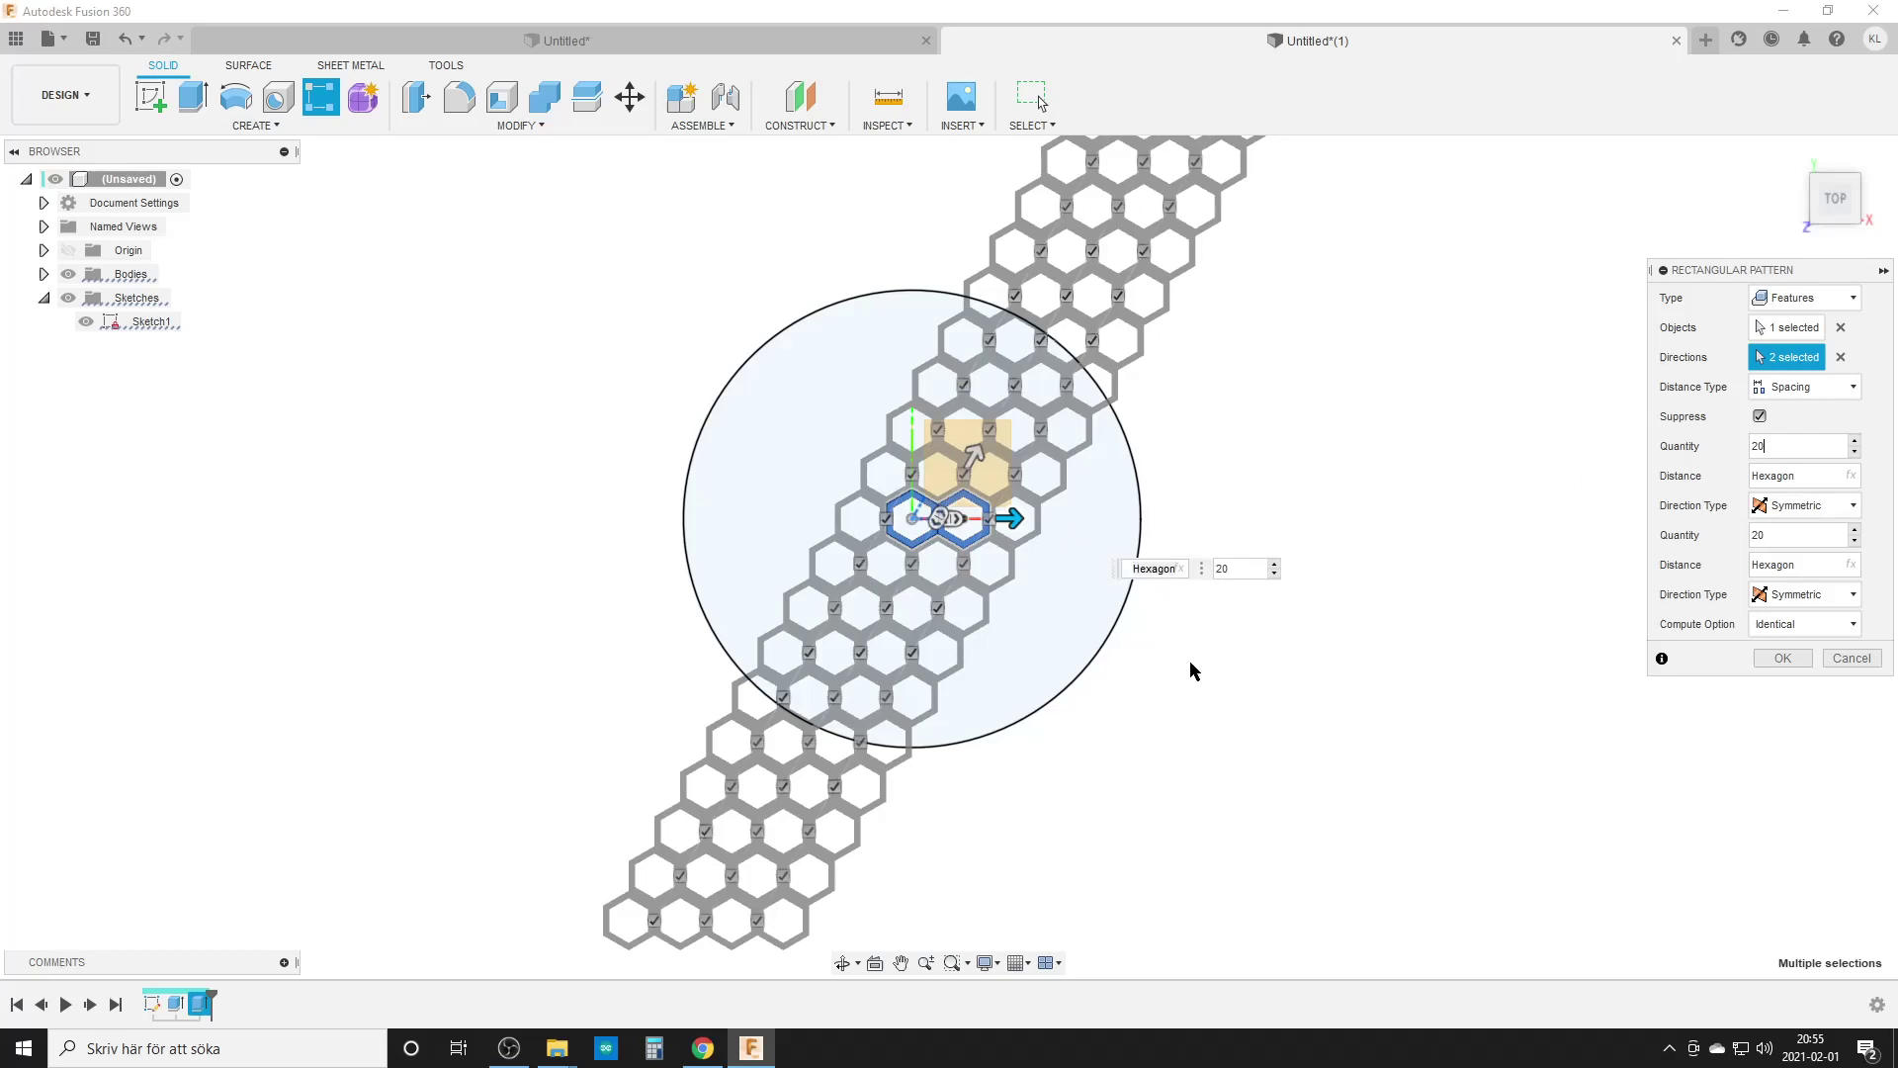
scroll(1190, 662, down, 2)
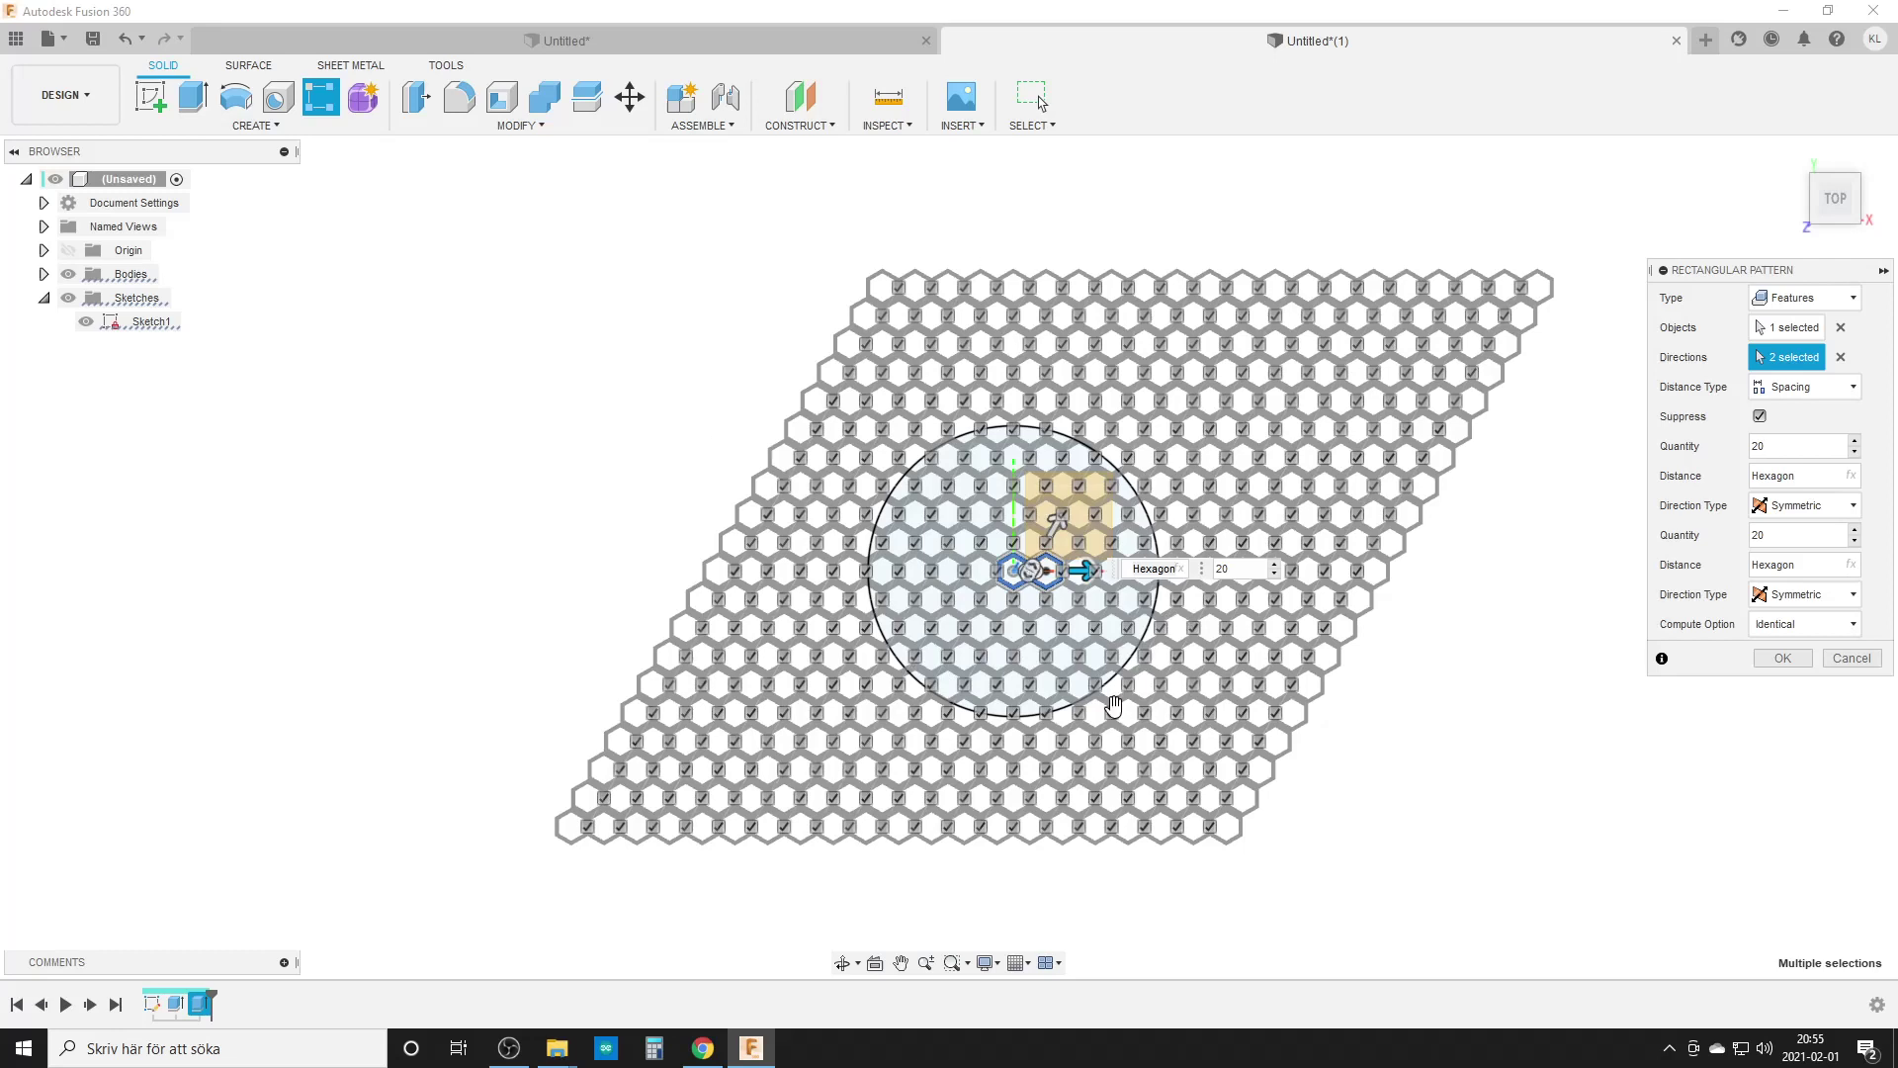
click(1781, 657)
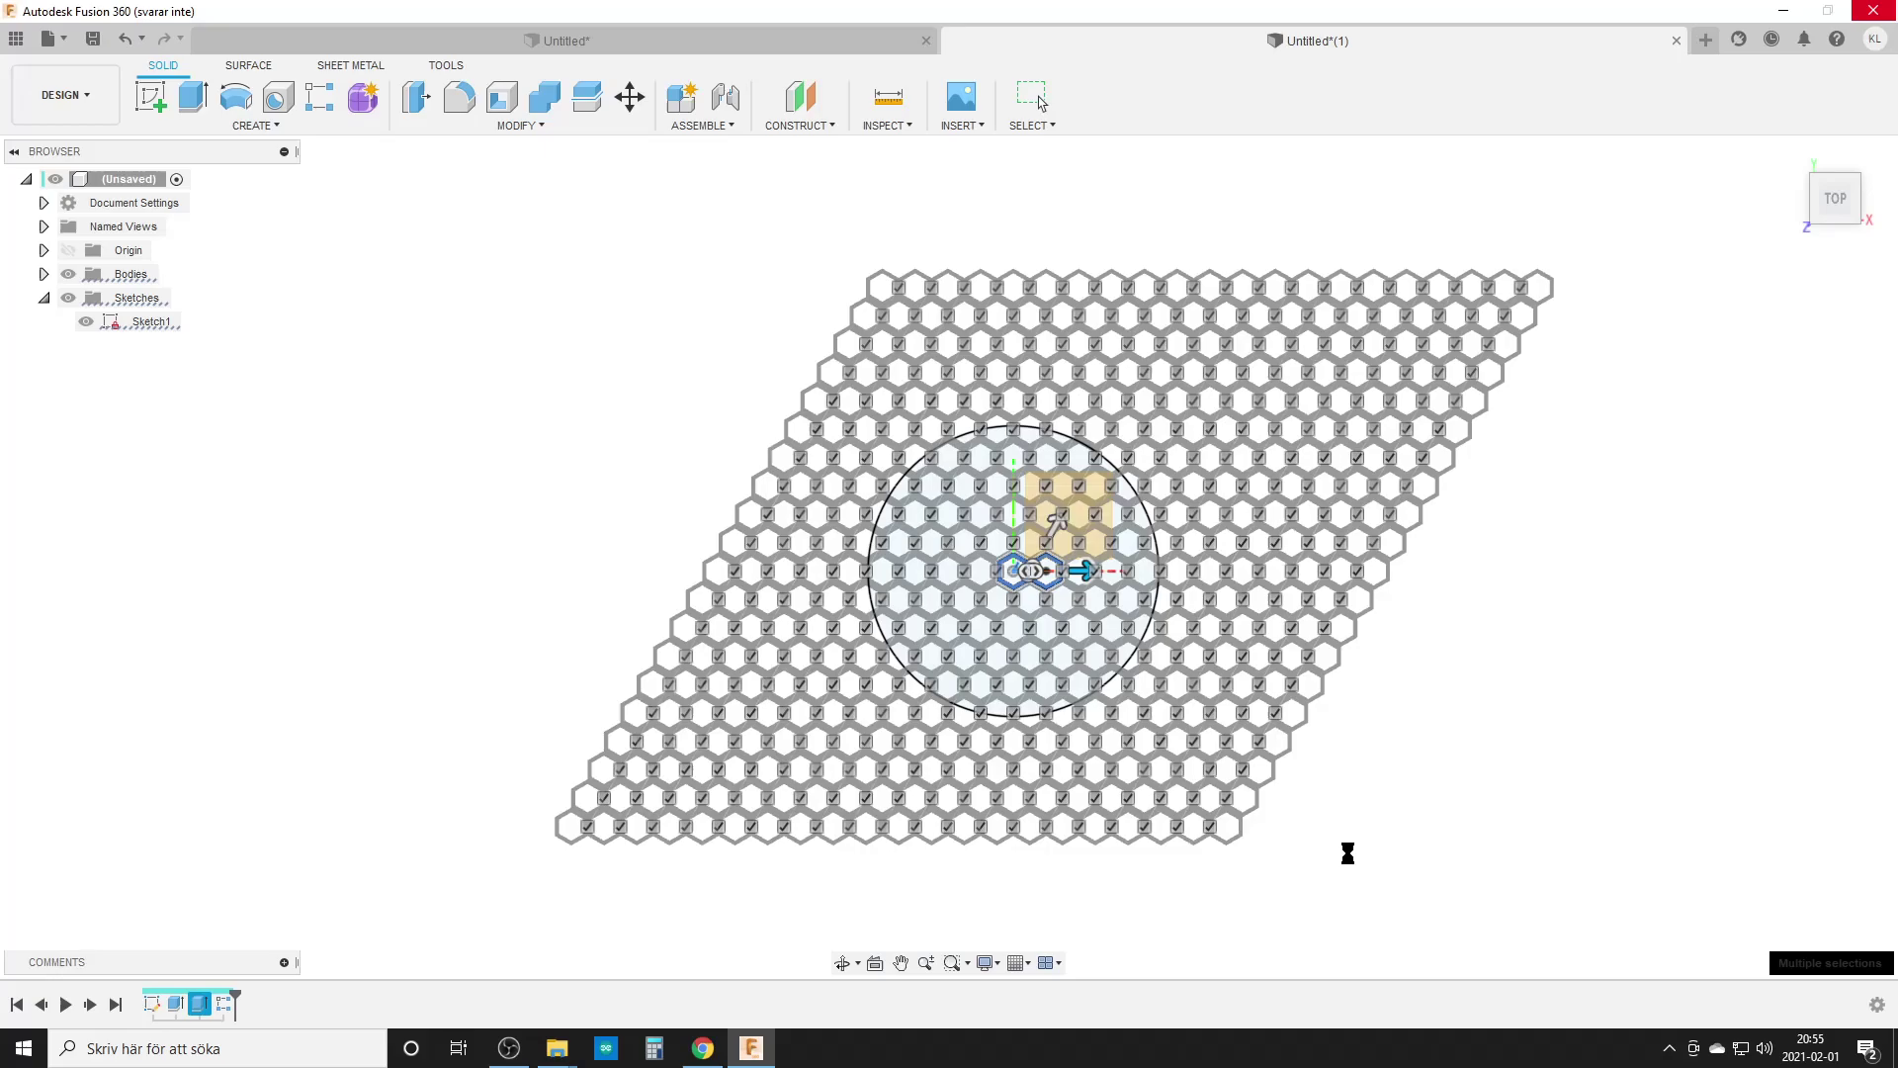
Start an extrusion of the whole disc area from the underside, selecting the large circle's profile and both hexagon profiles
key(F4)
drag(1262, 809, 1265, 568)
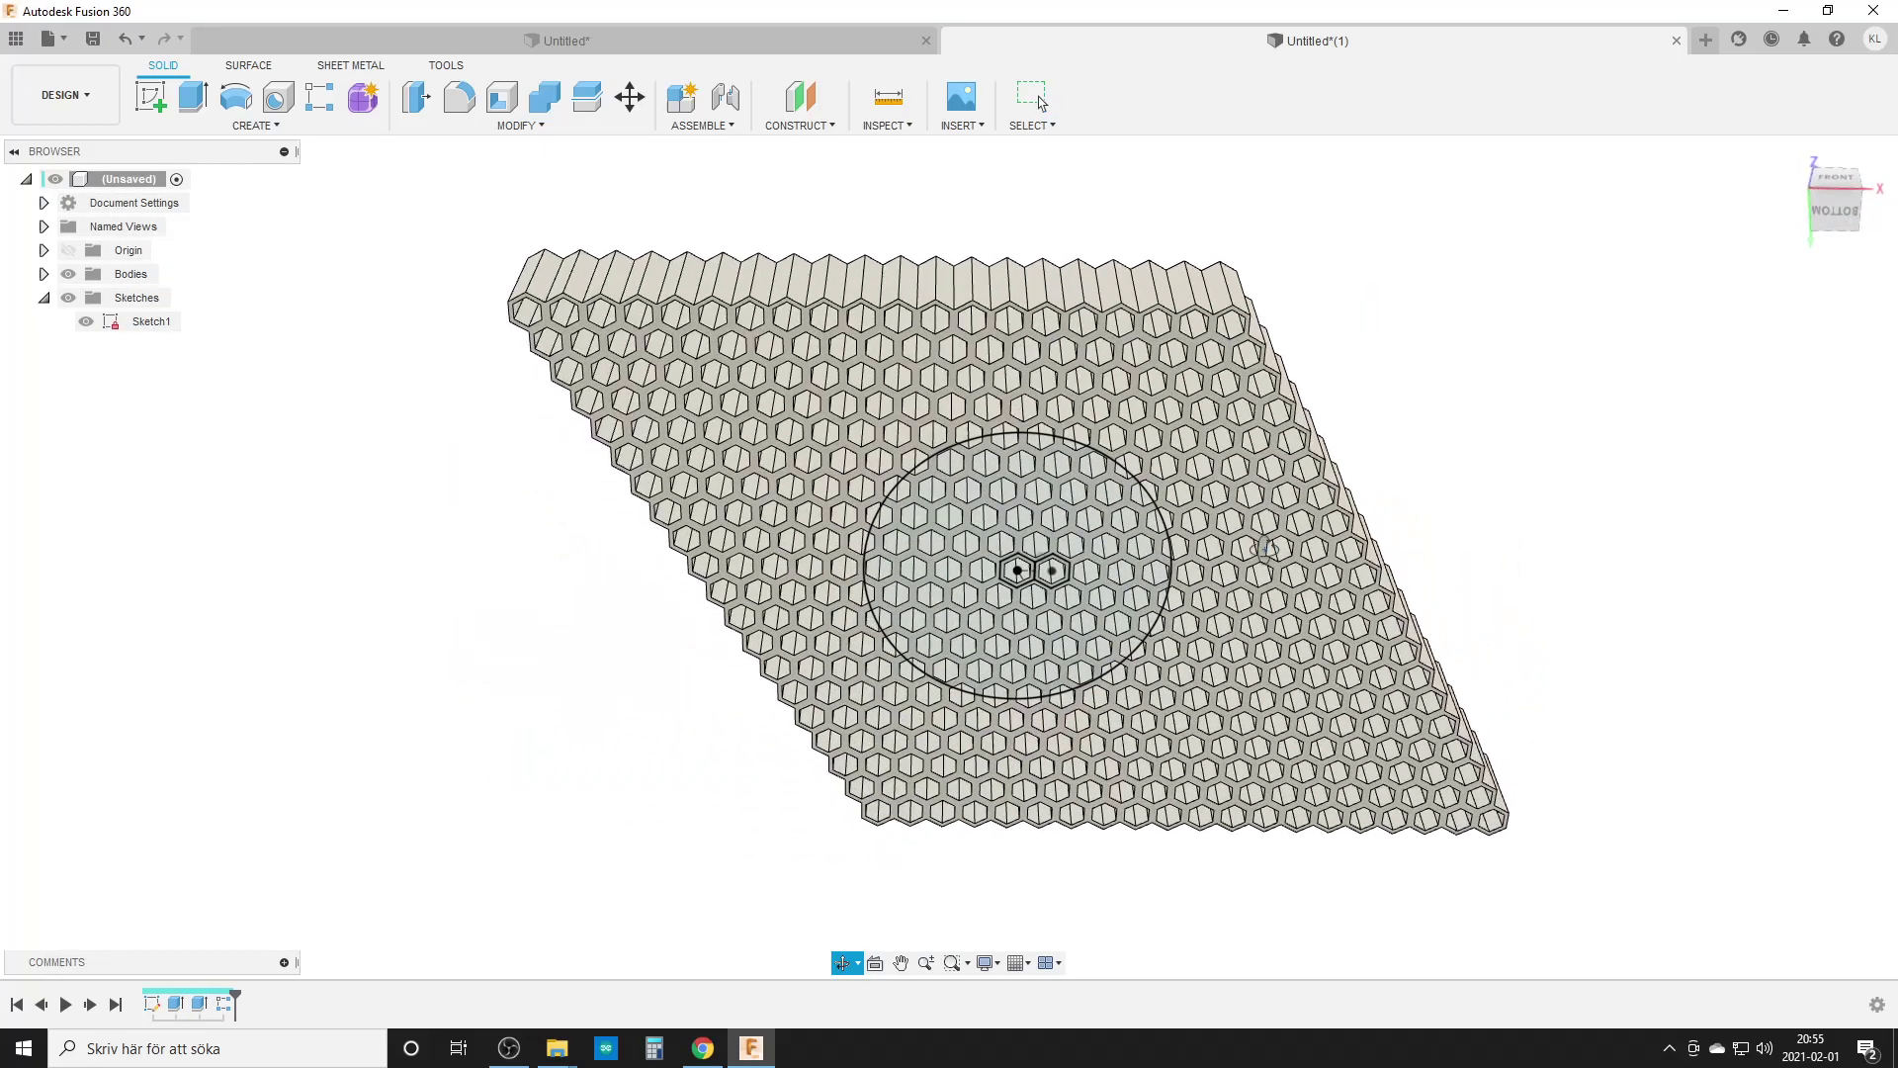
key(Escape)
key(e)
scroll(1207, 691, up, 5)
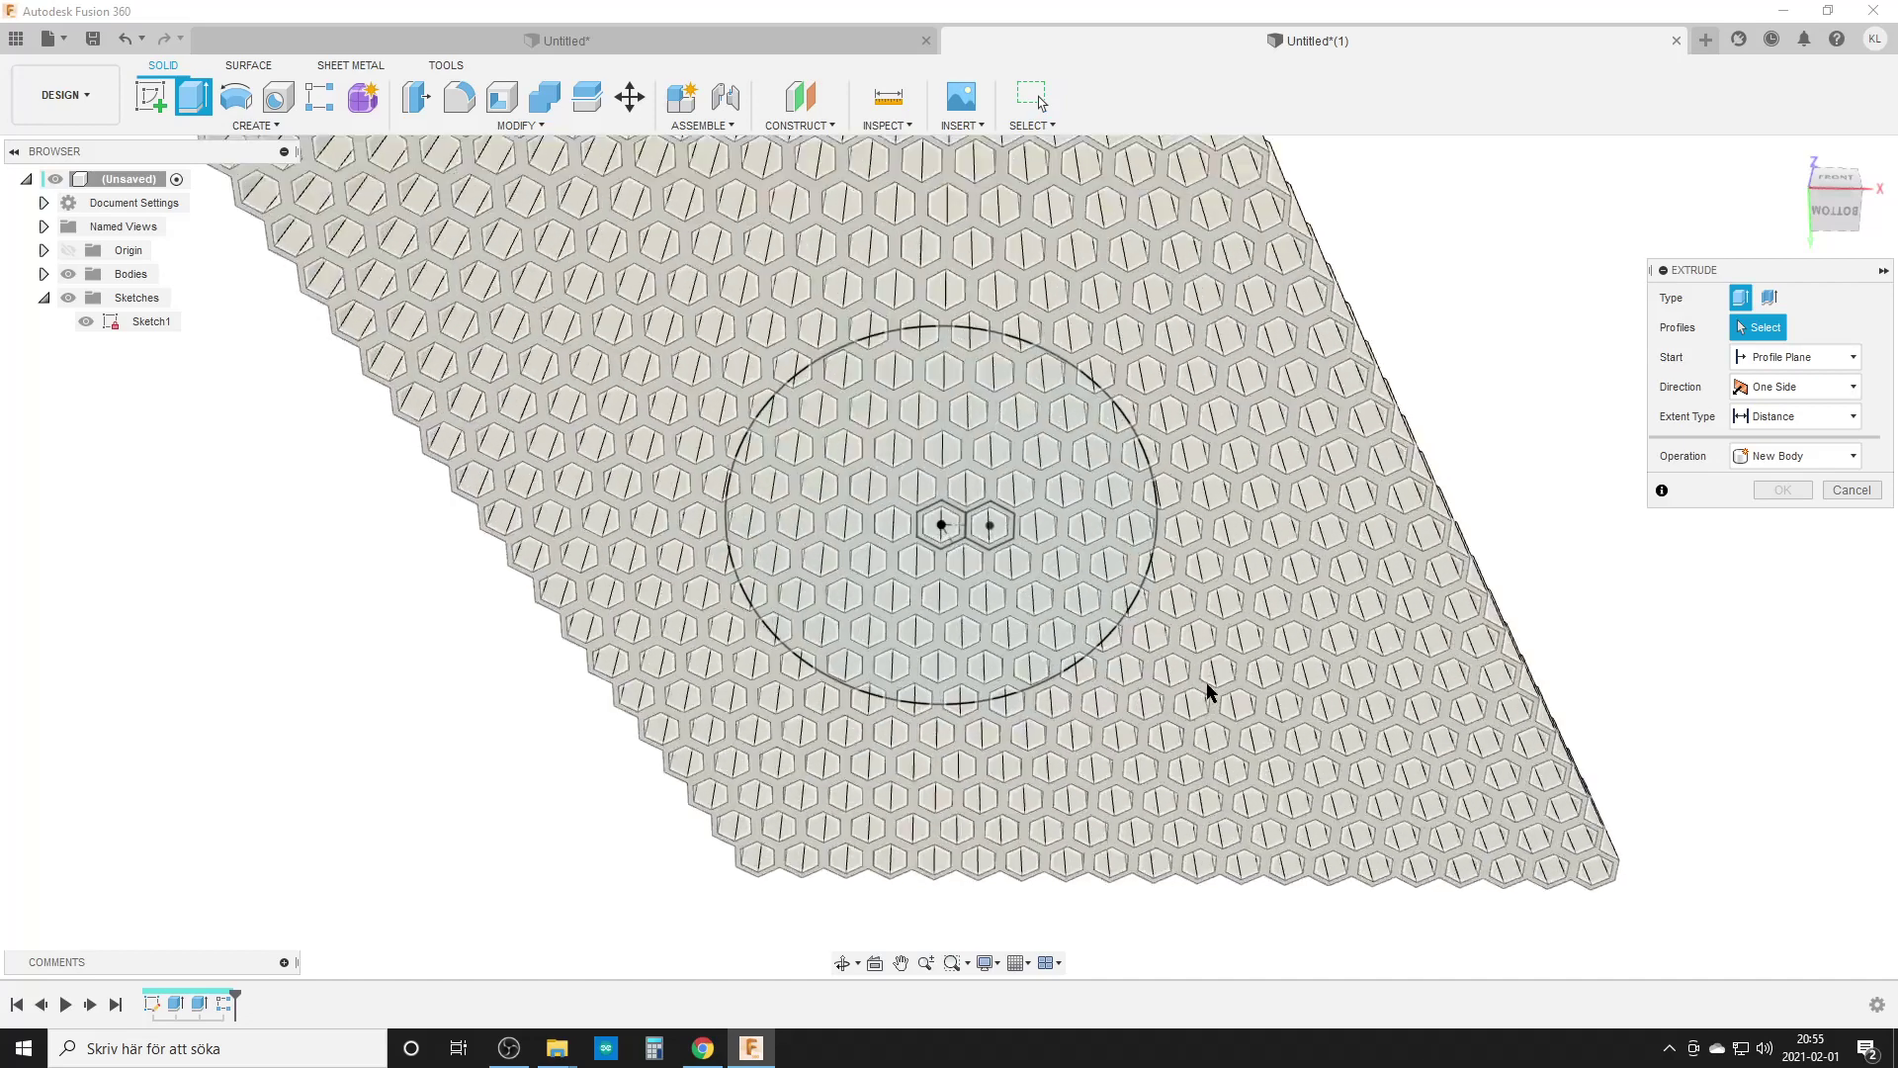
click(1050, 476)
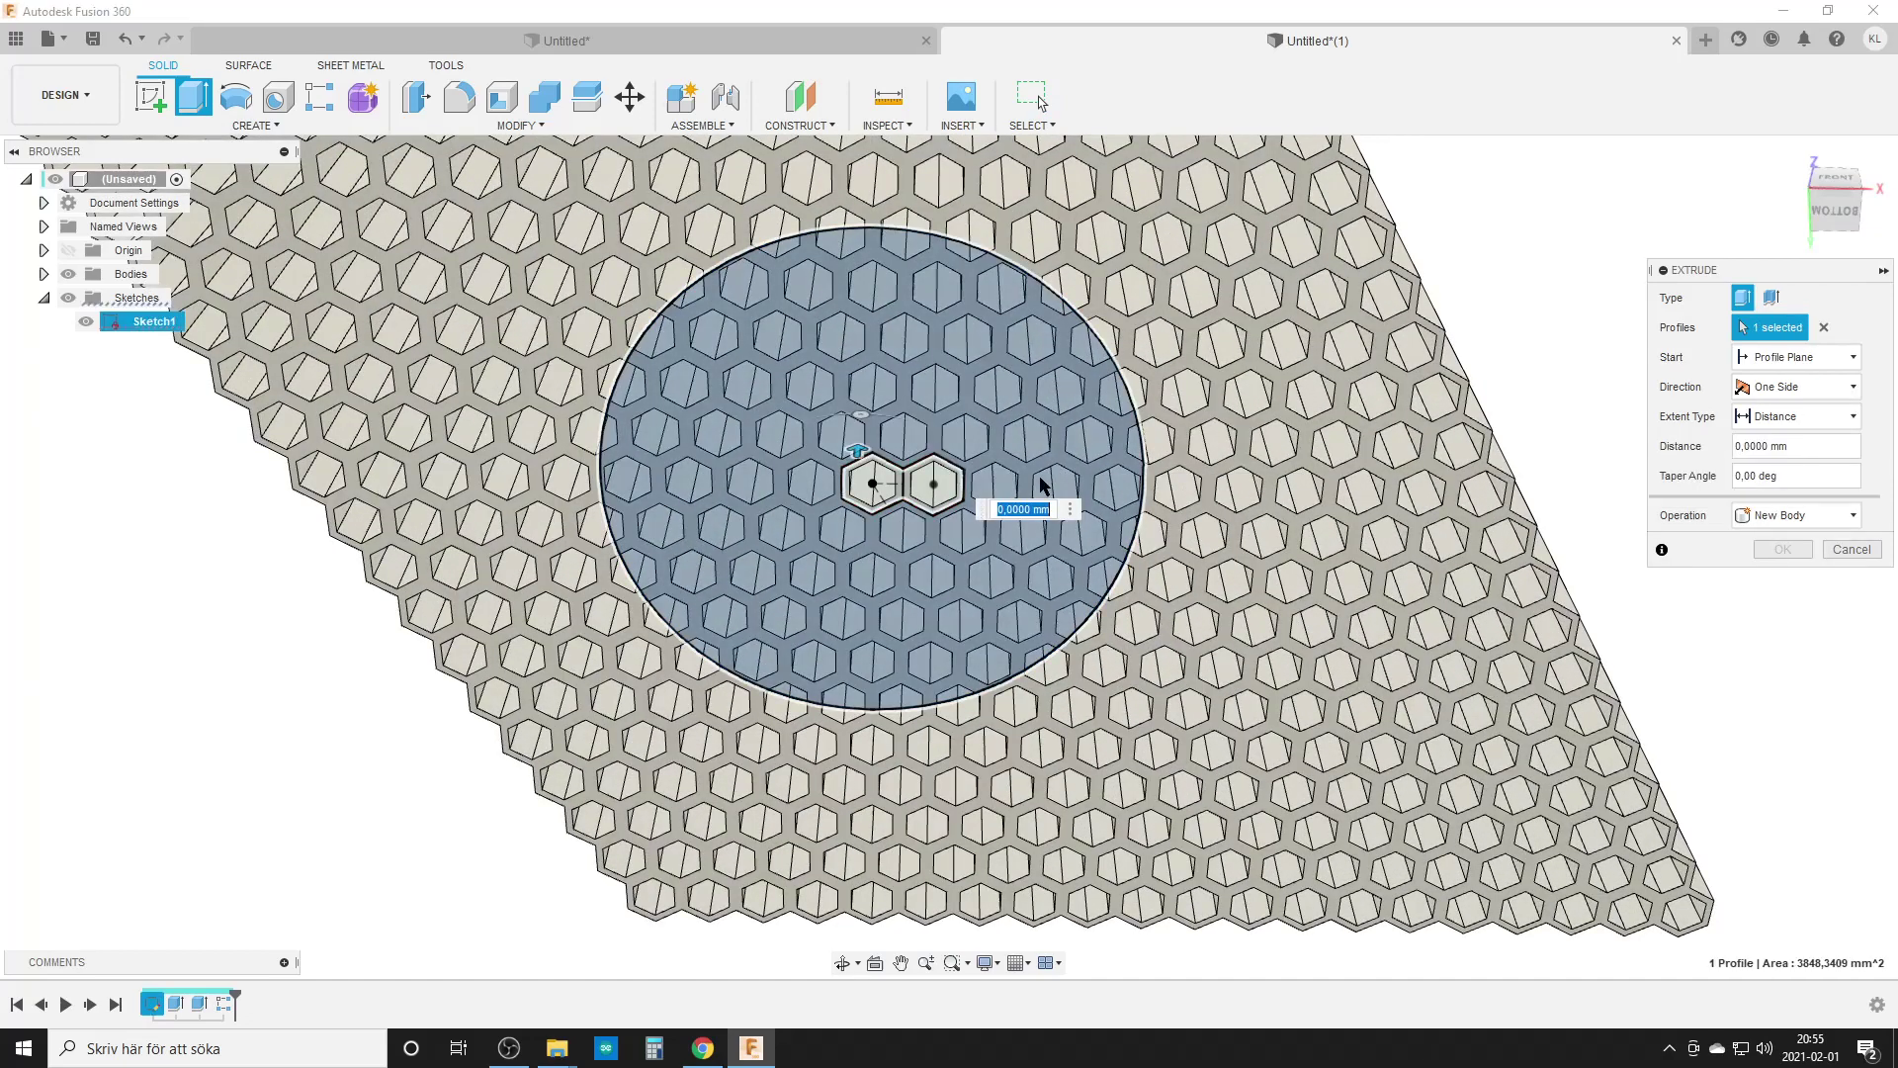
click(927, 491)
click(872, 484)
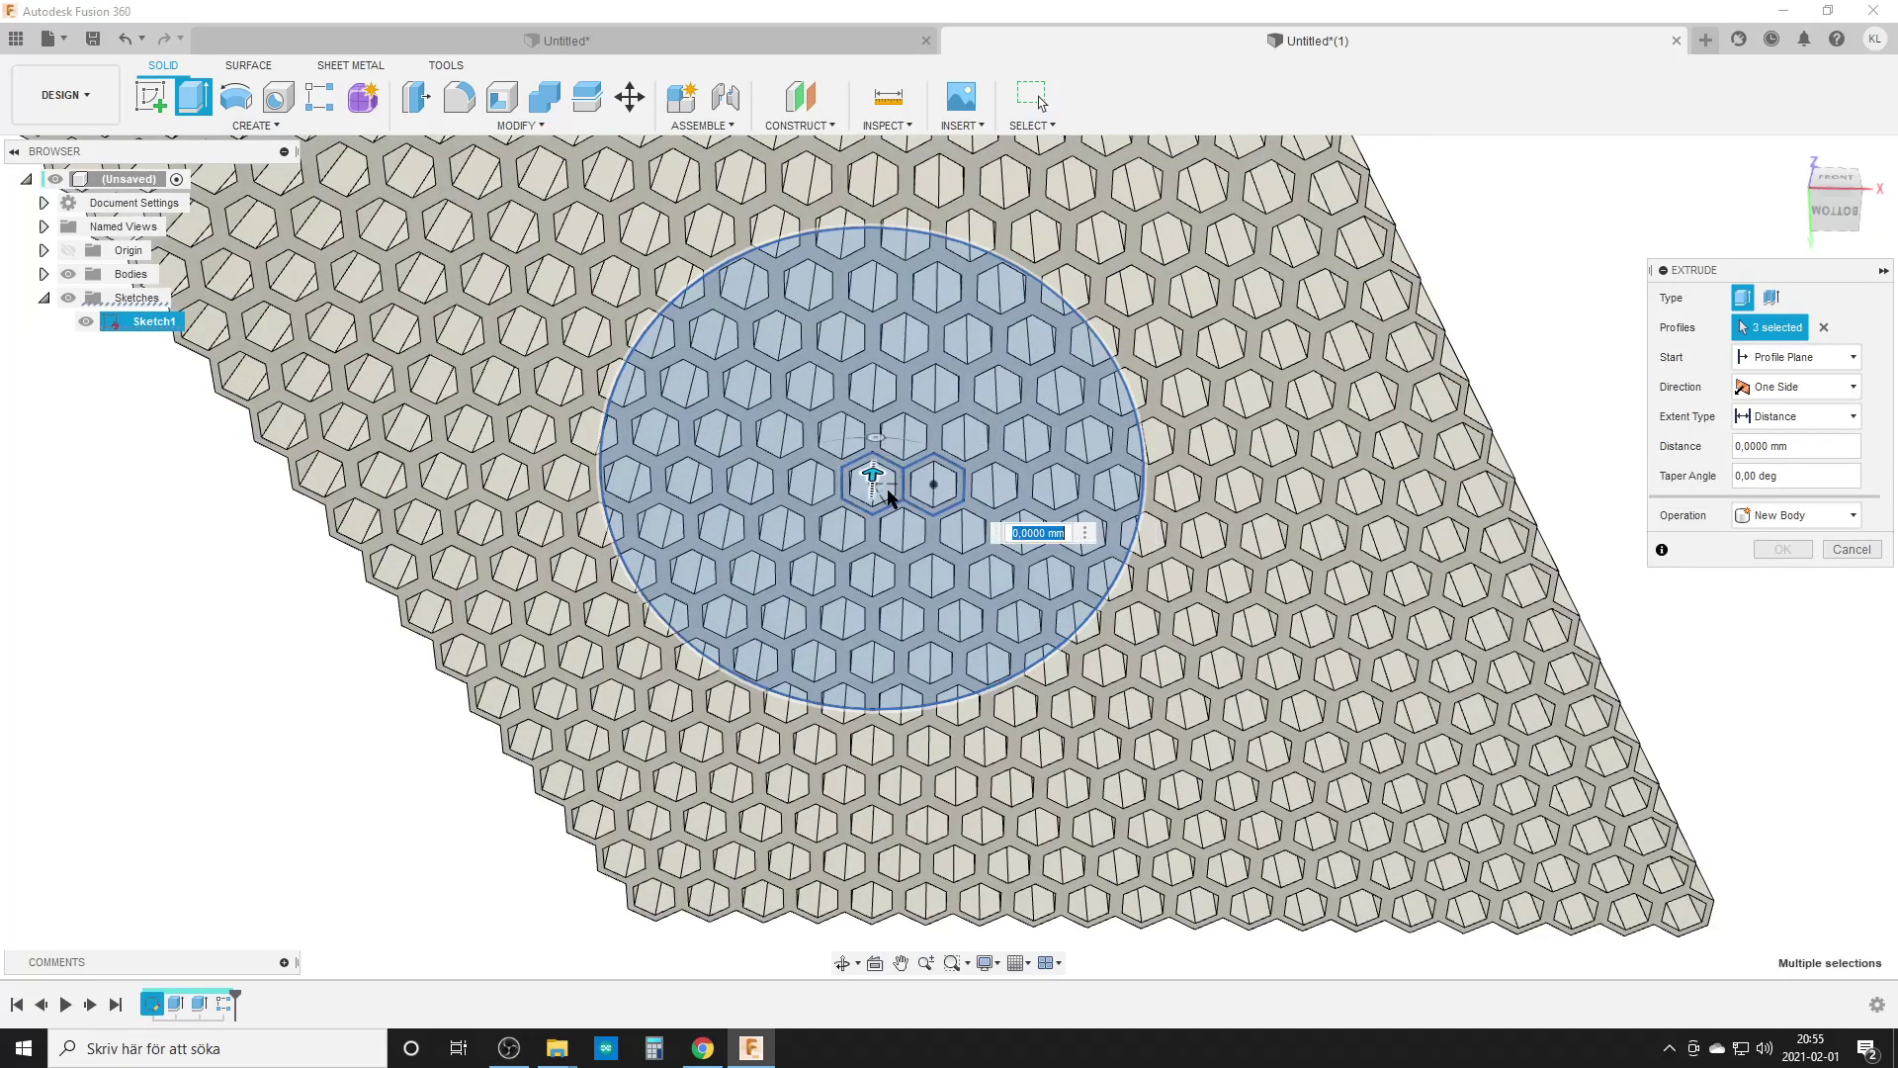
shift+middle_drag(872, 483, 1048, 554)
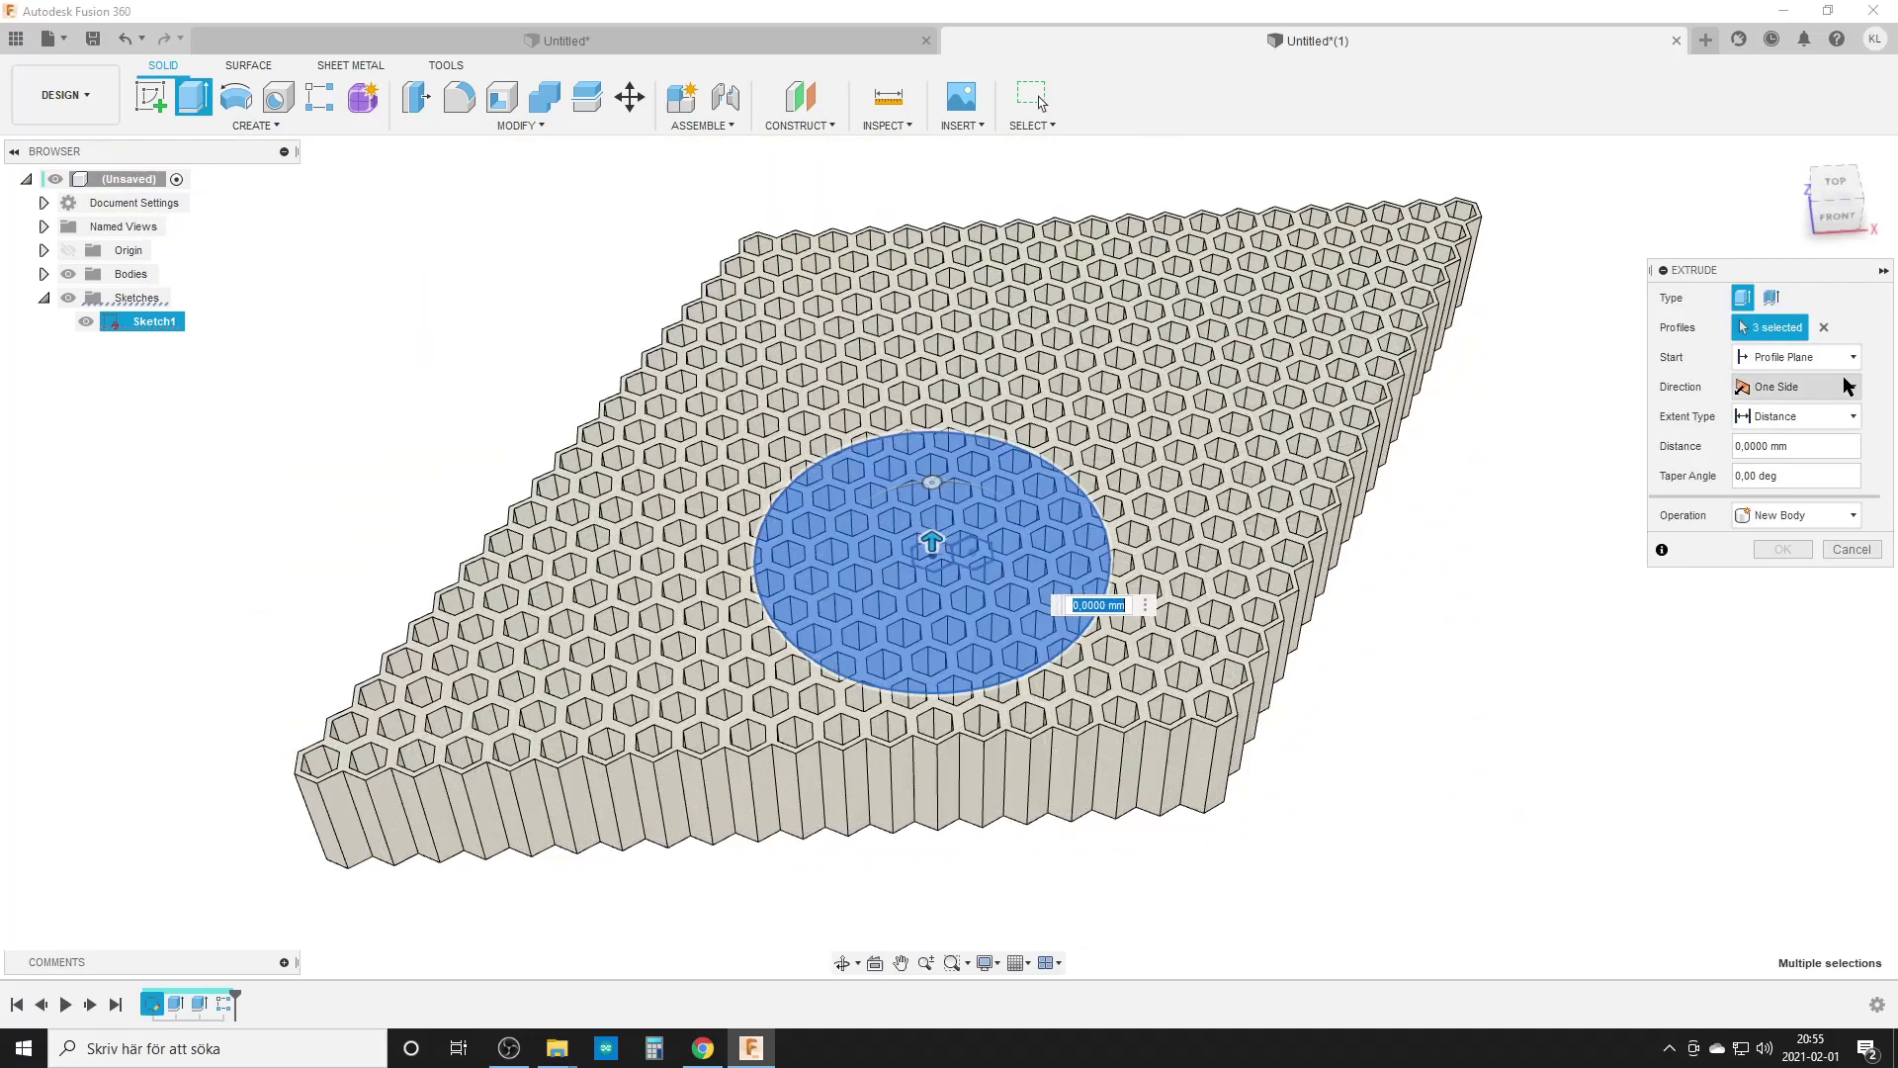
Extrude the disc area up to the honeycomb's top with the Intersect operation to trim the pattern round
click(1817, 415)
click(1790, 467)
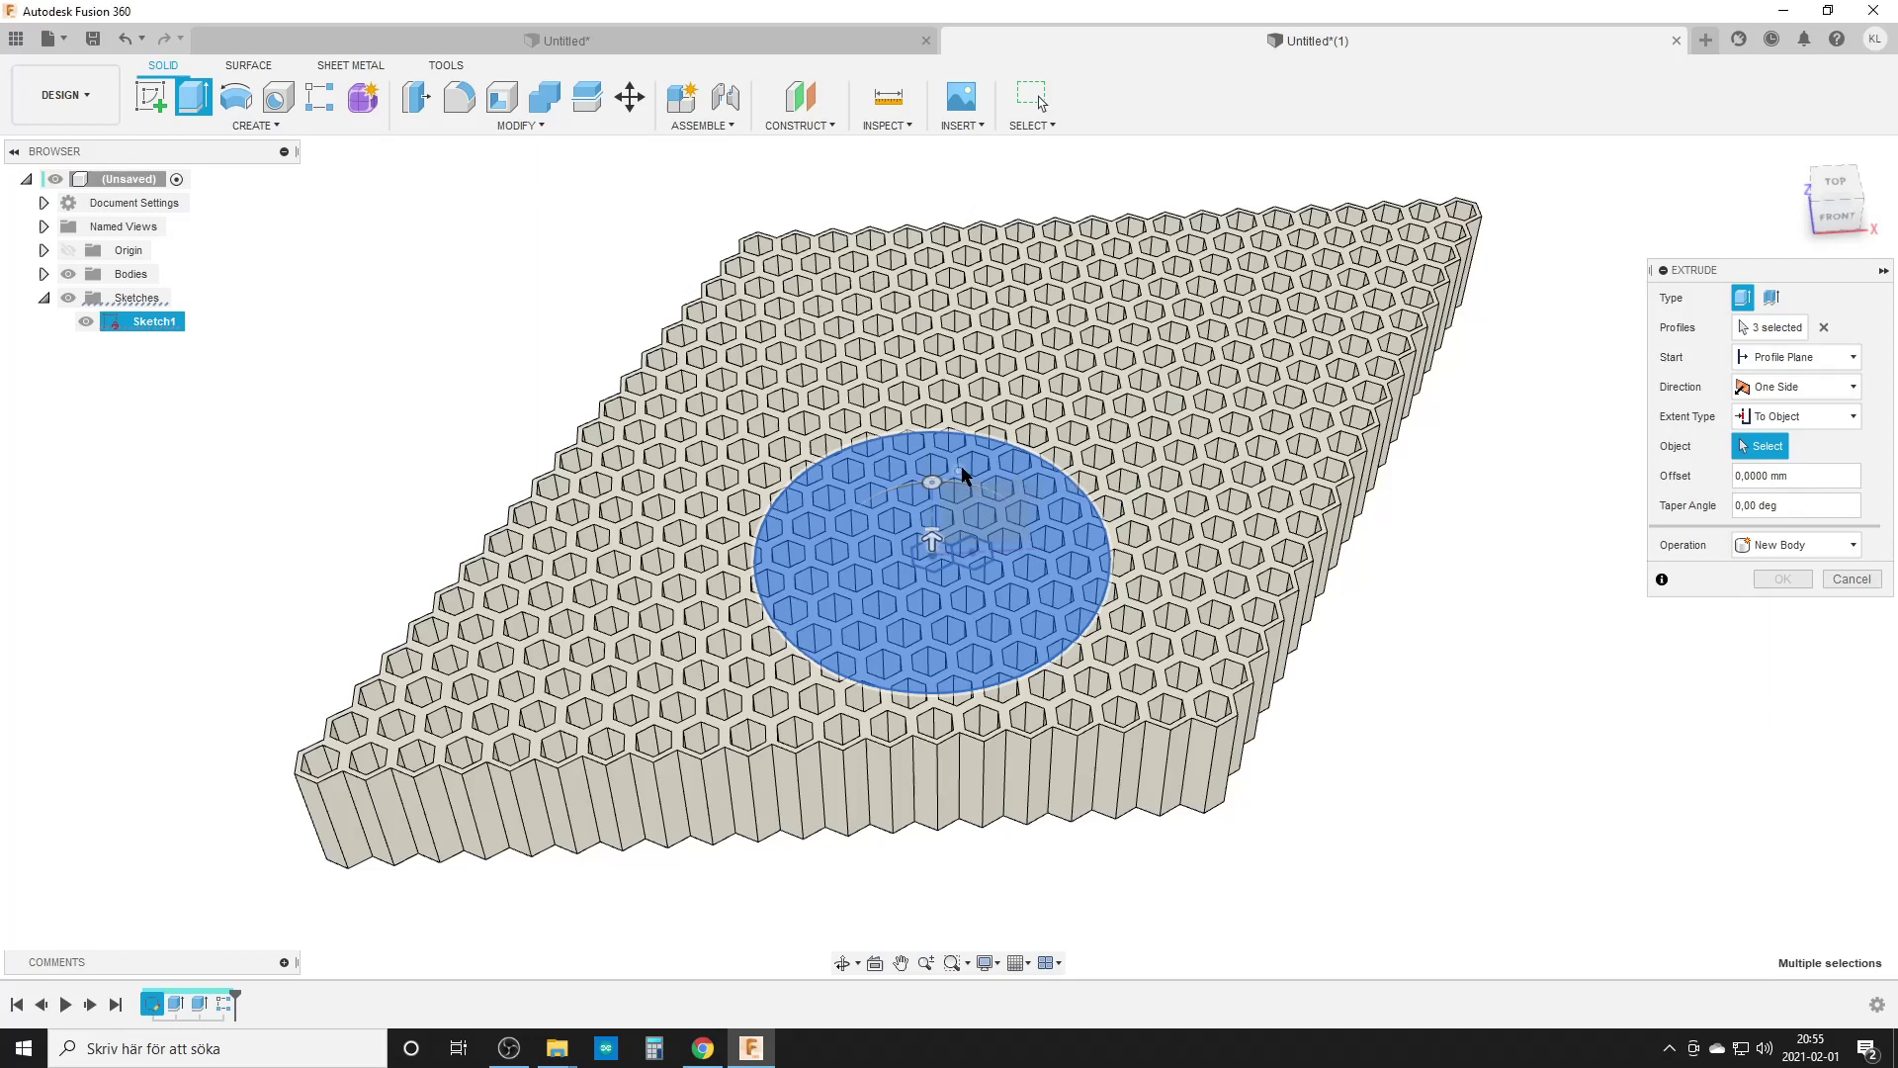
click(1518, 546)
click(1836, 552)
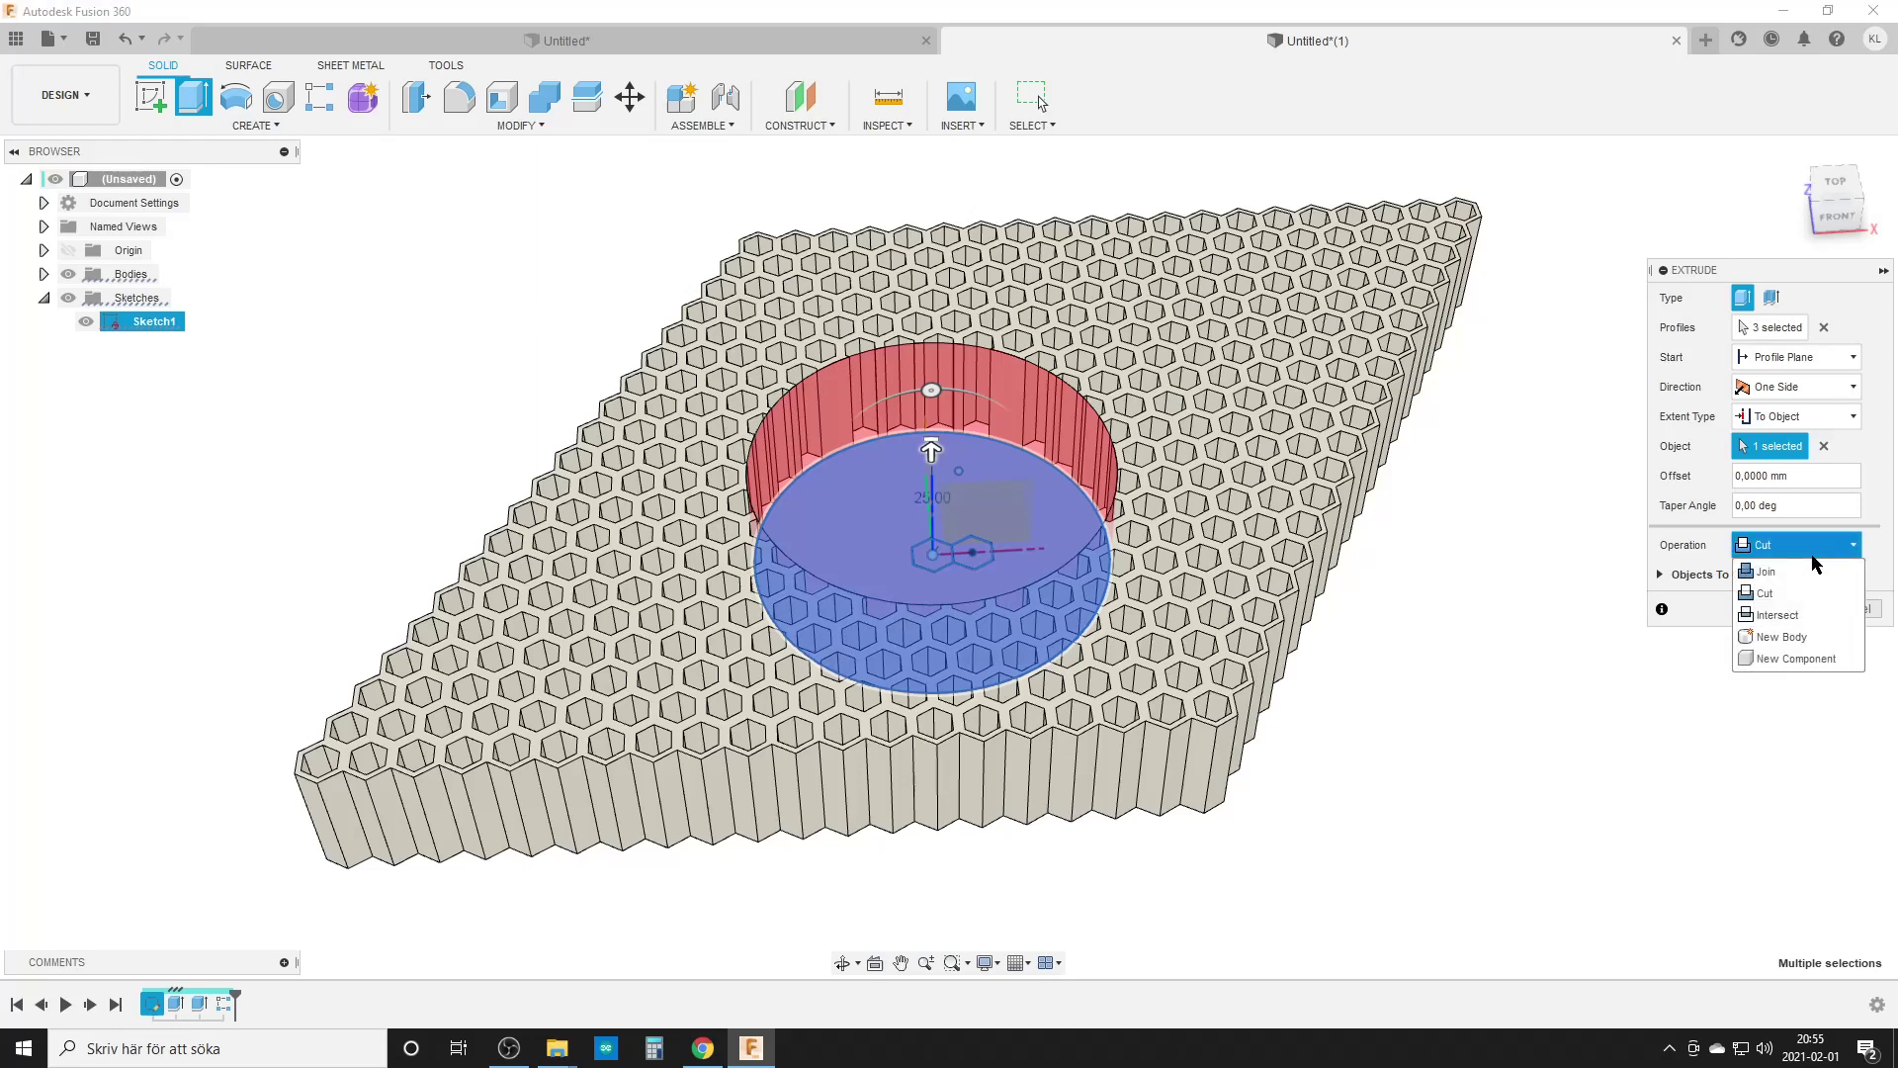
click(1770, 617)
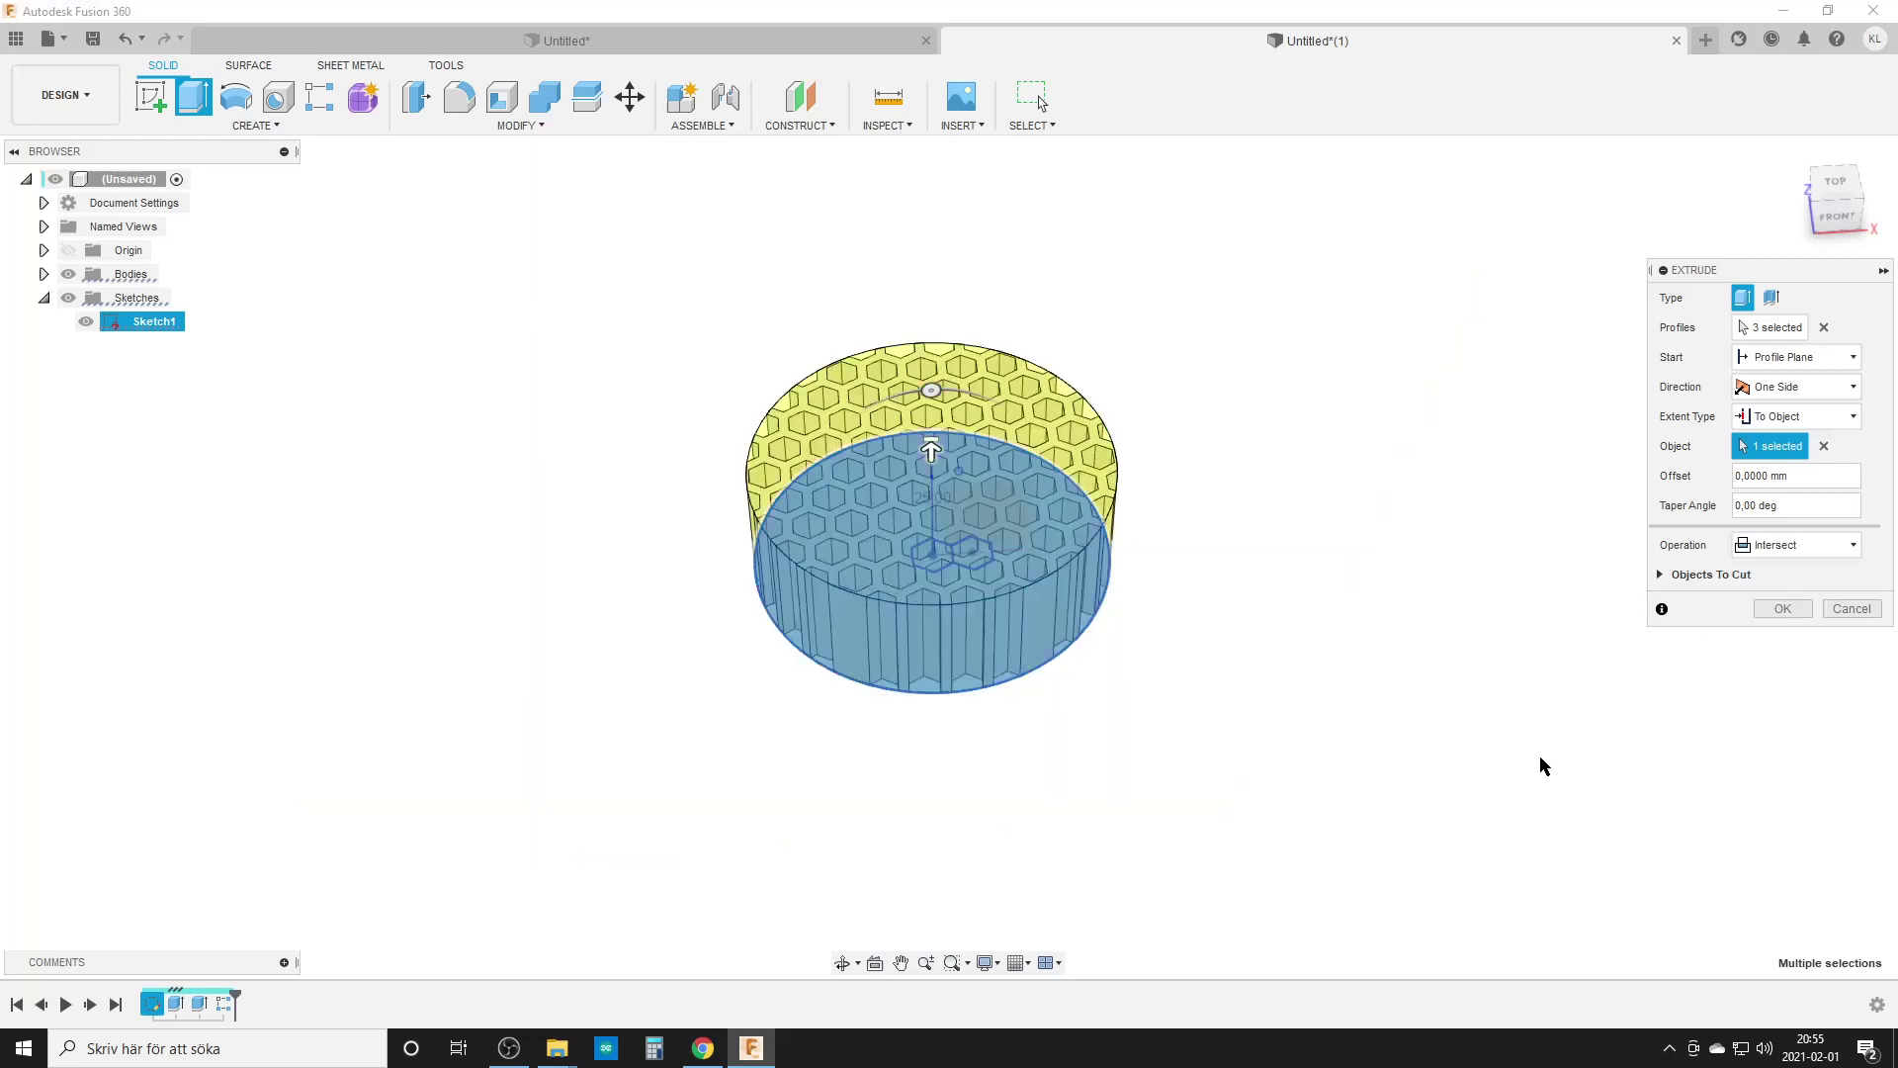
click(1782, 609)
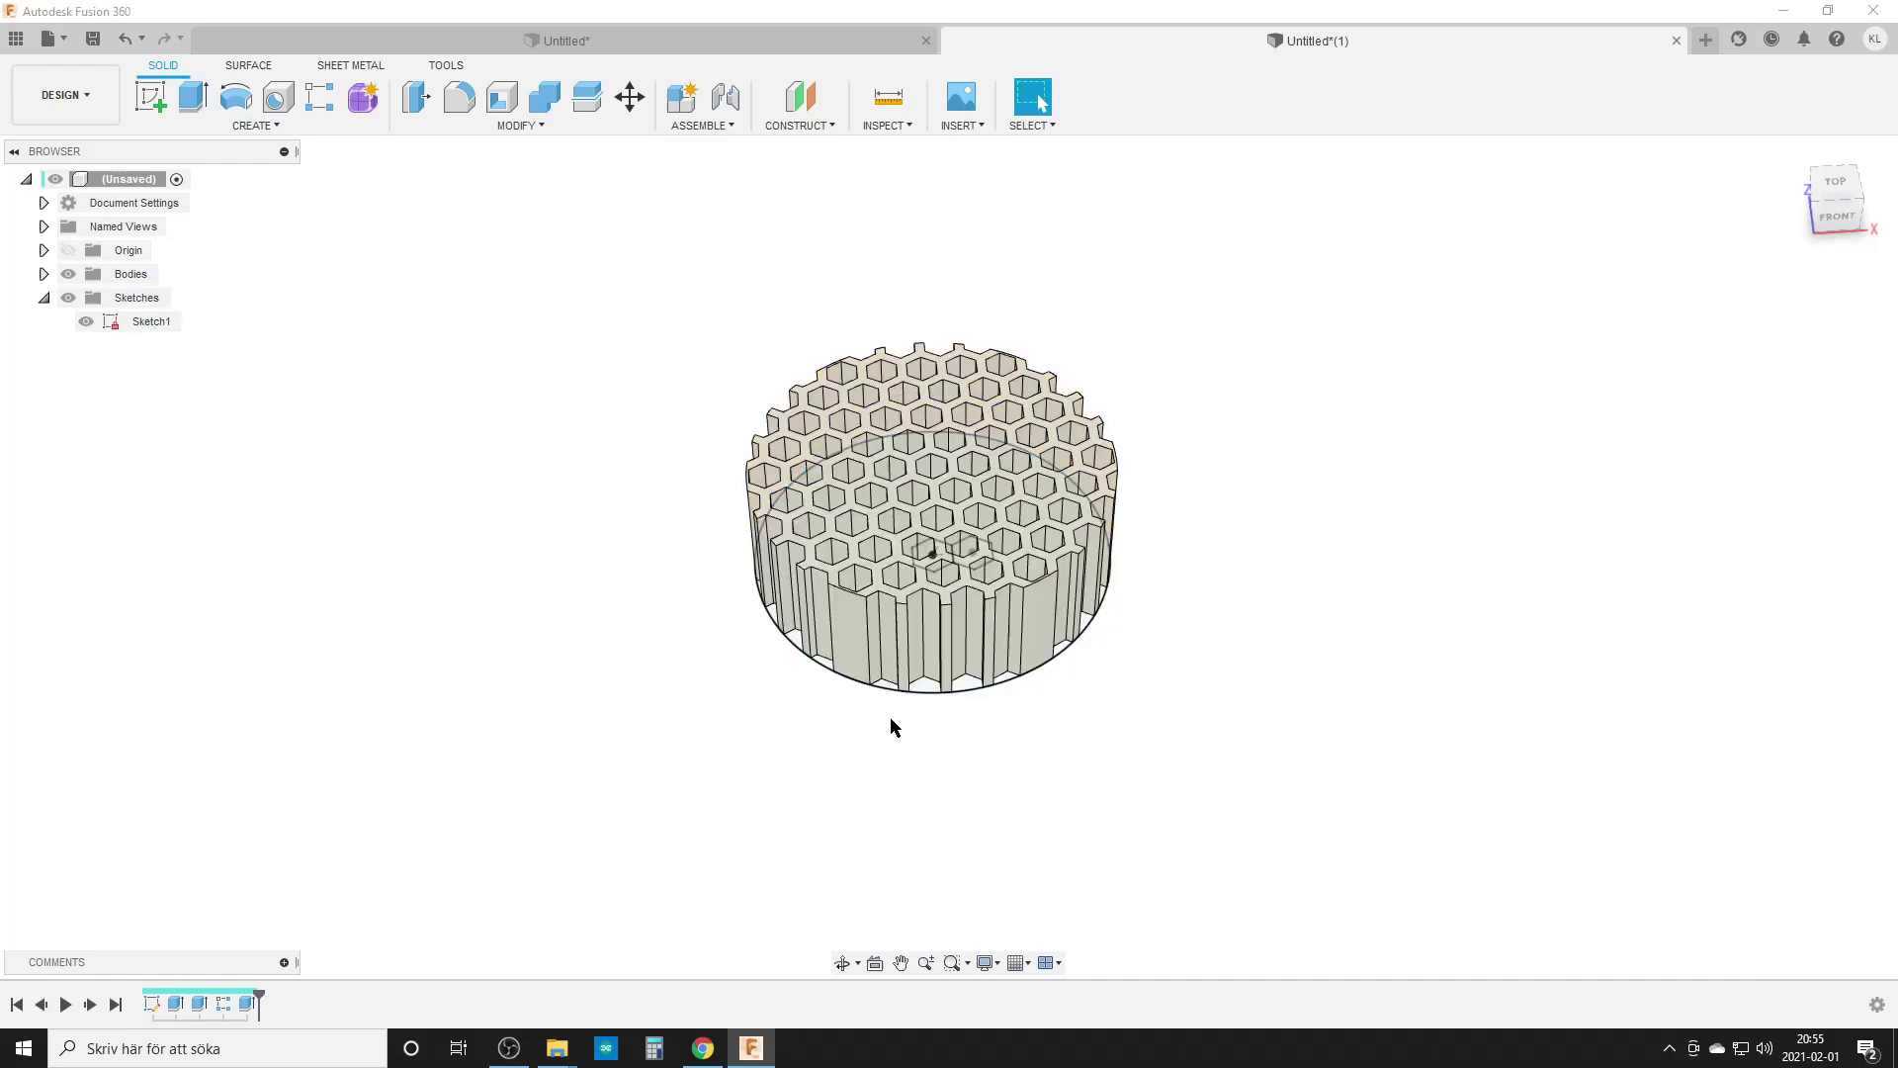
Start another extrusion from the sketch, again selecting the large circle's profile and both hexagon profiles
key(e)
shift+middle_drag(1059, 815, 1056, 515)
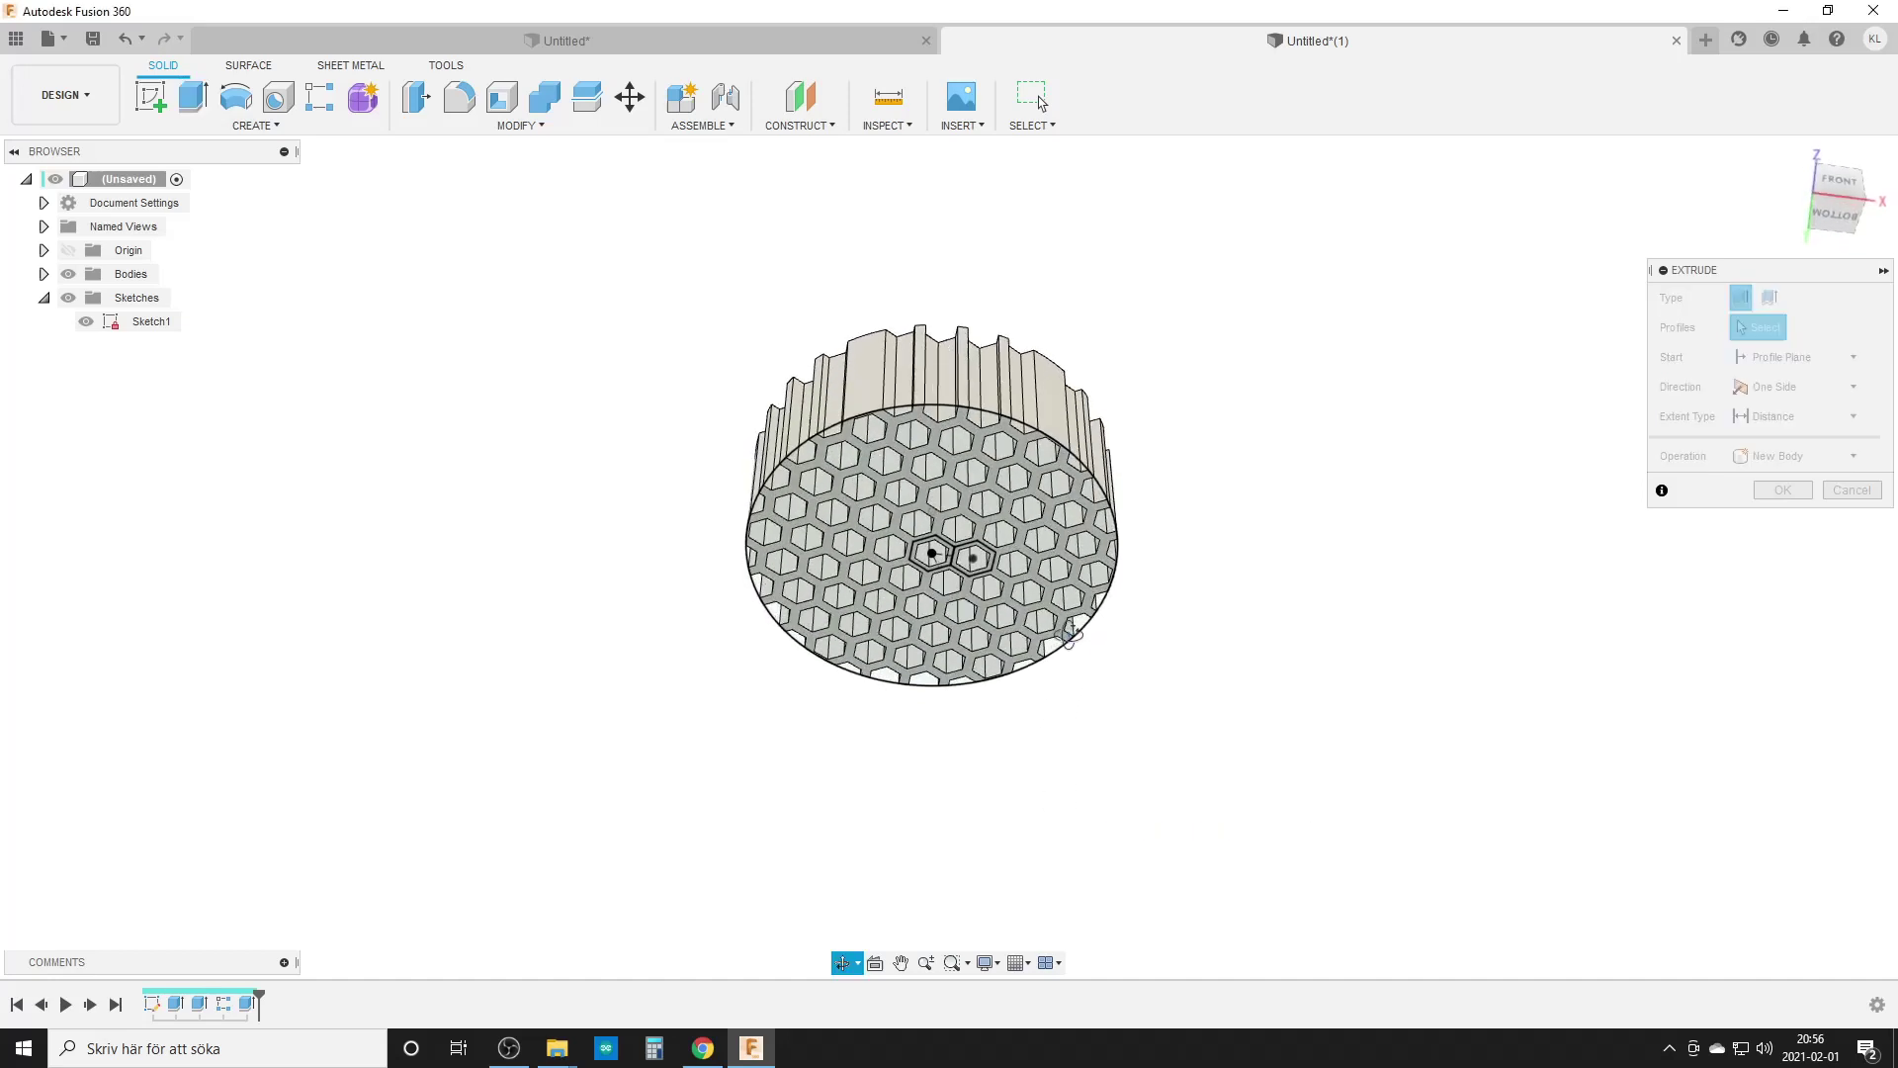
click(986, 581)
click(974, 561)
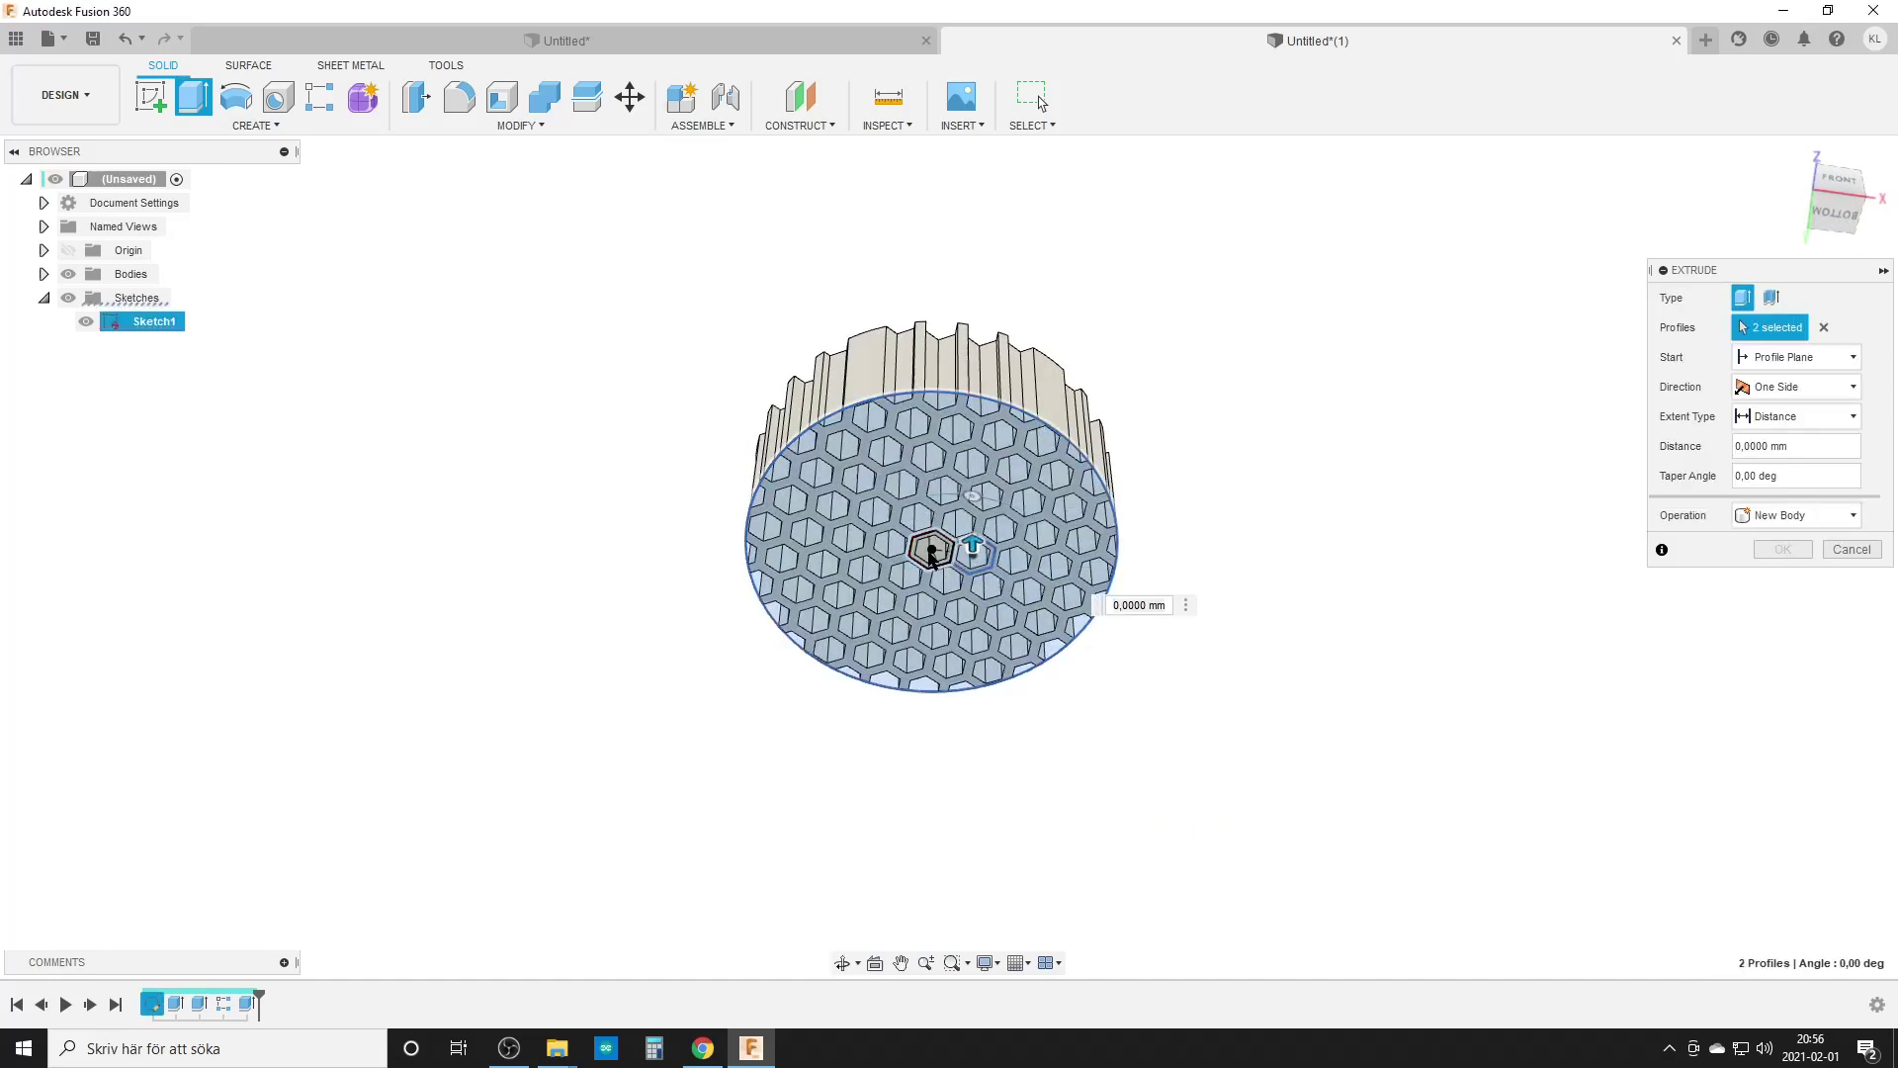
shift+middle_drag(932, 551, 952, 827)
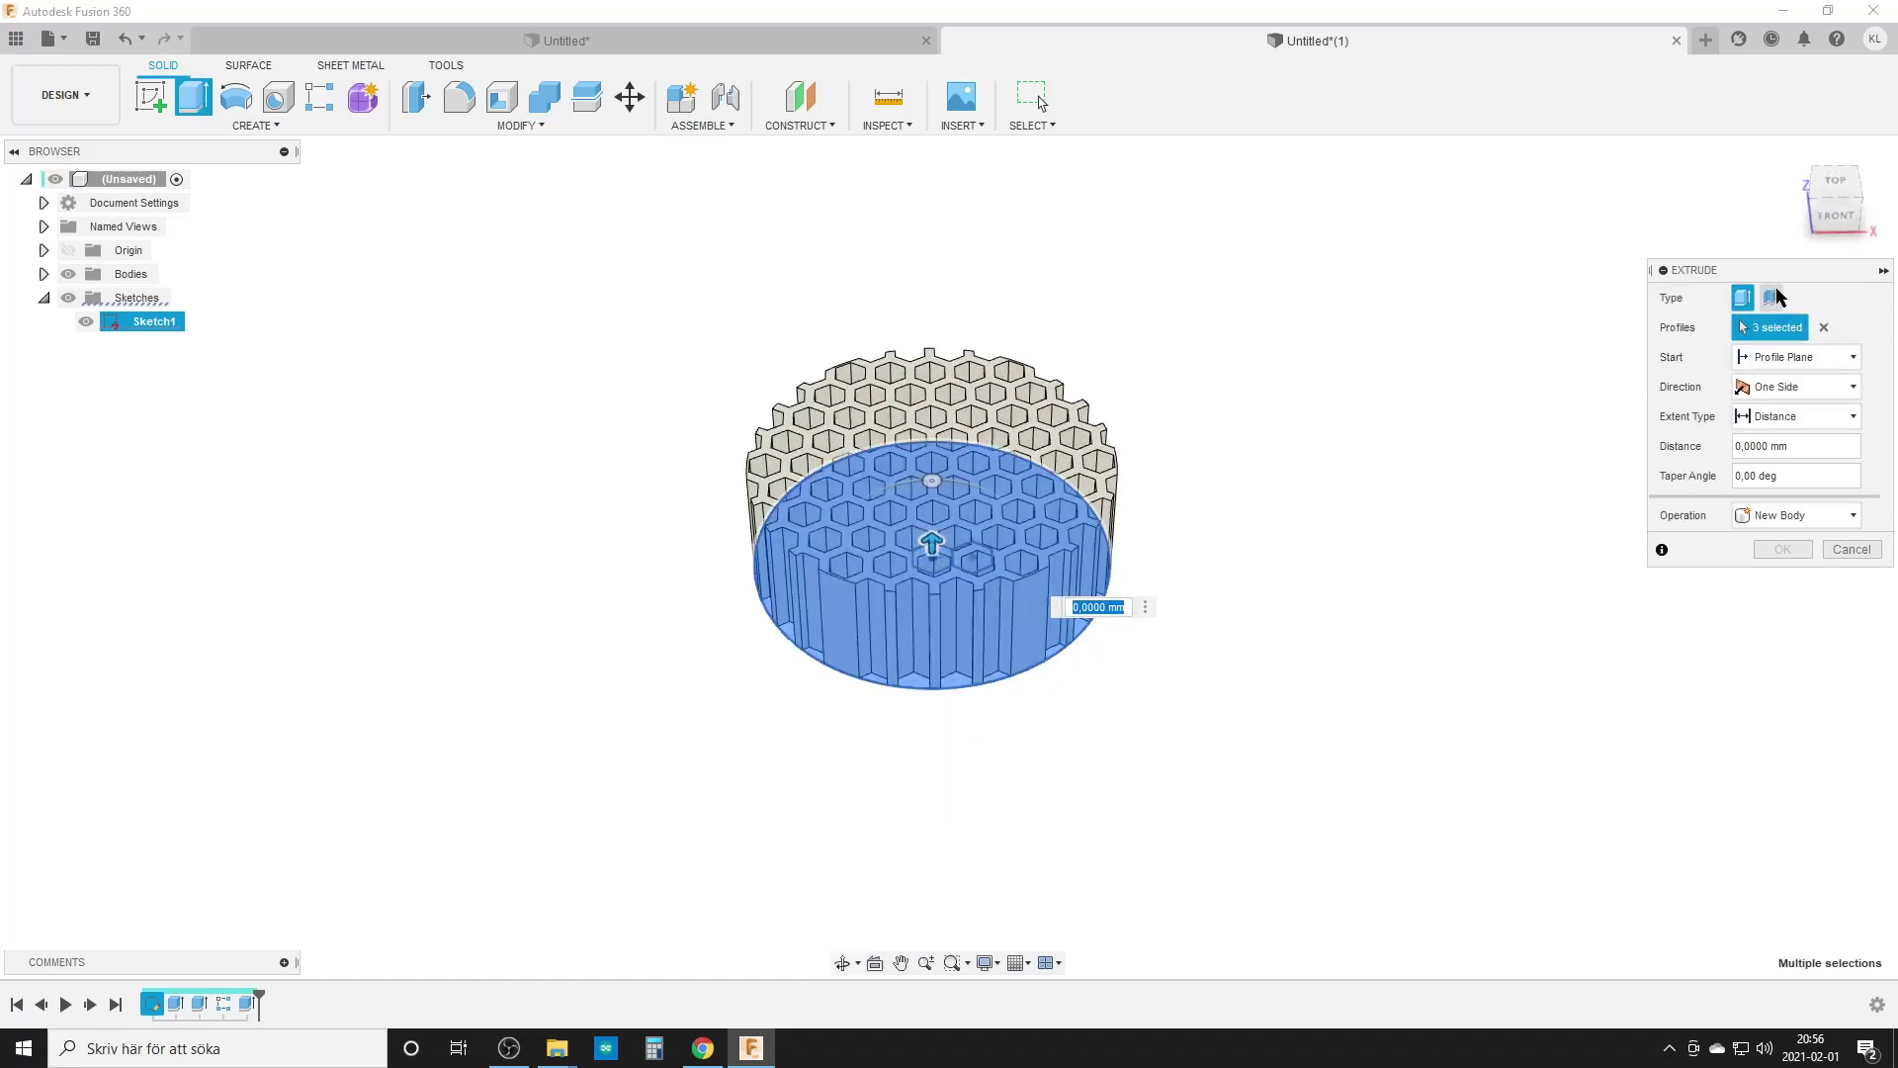
Make it a thin extrude with wall thickness Walls located on the outside
click(1767, 297)
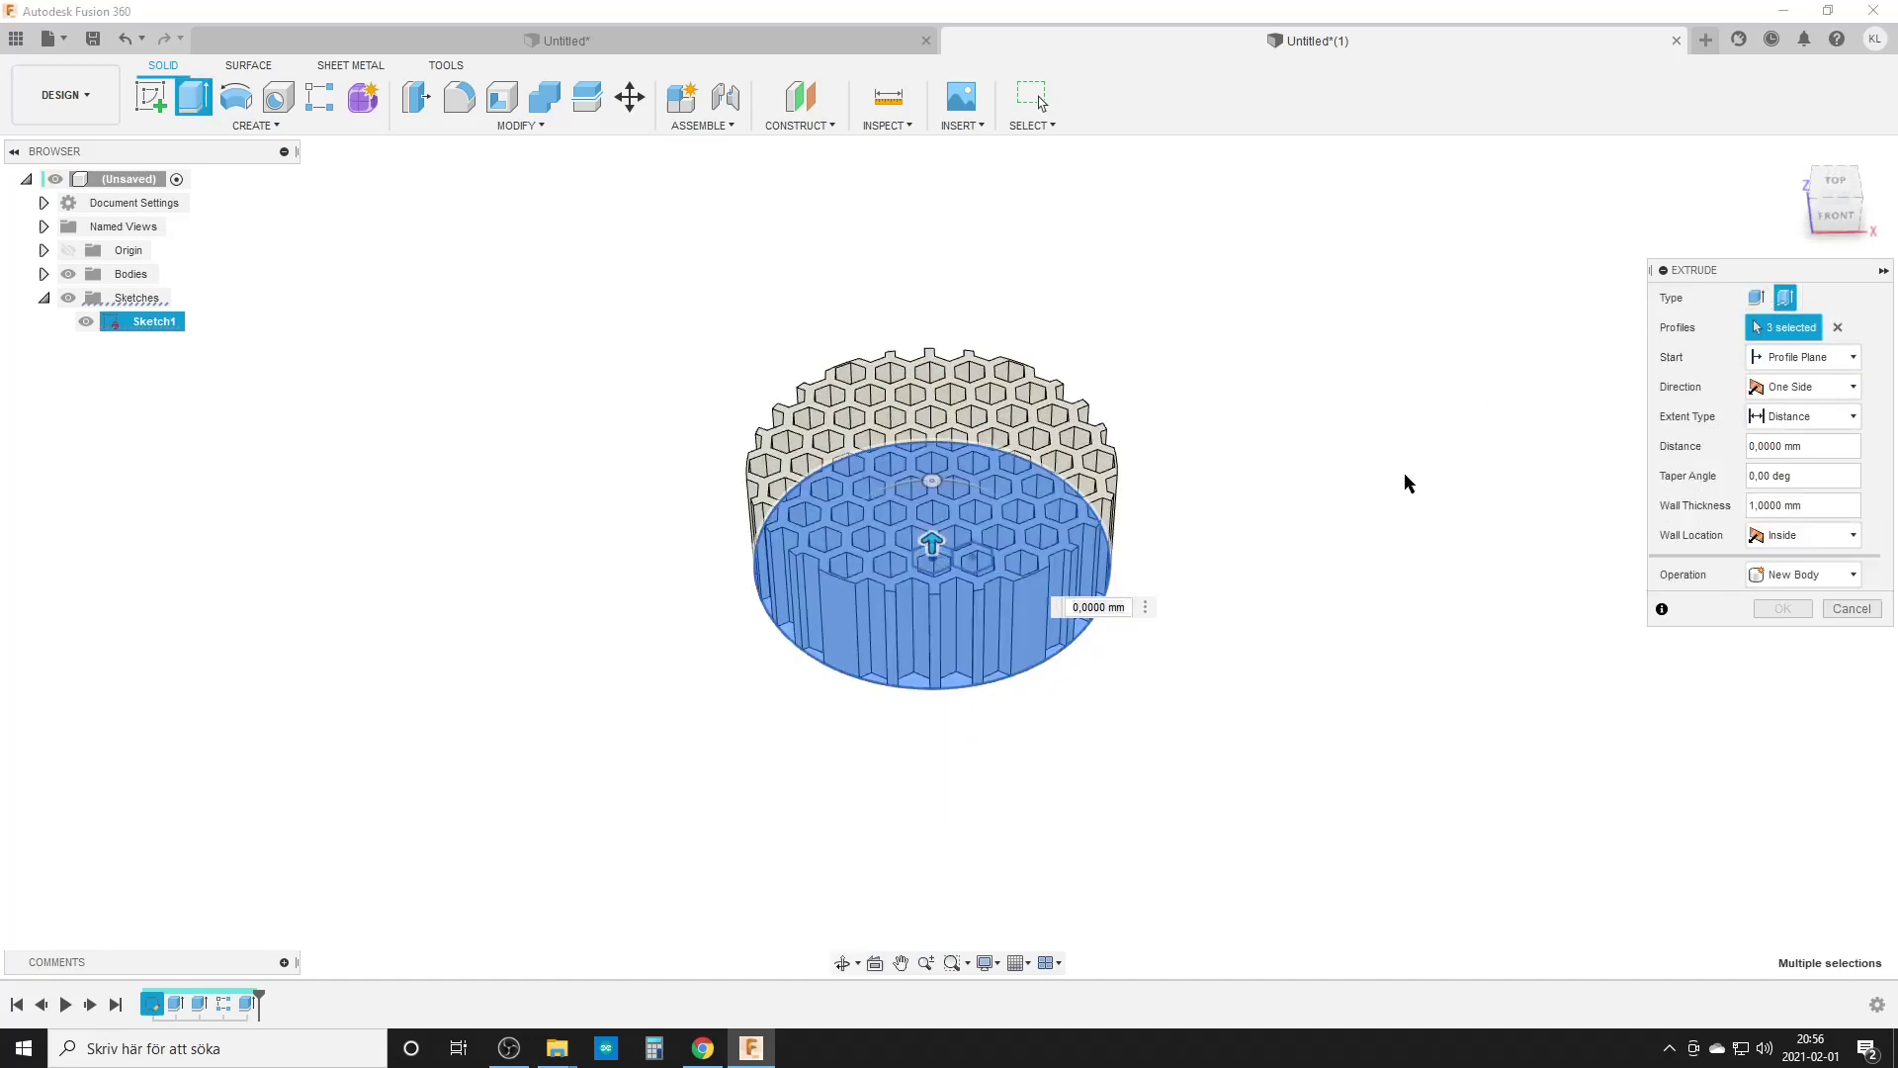
drag(1831, 512, 1711, 497)
text(Walls)
click(1849, 539)
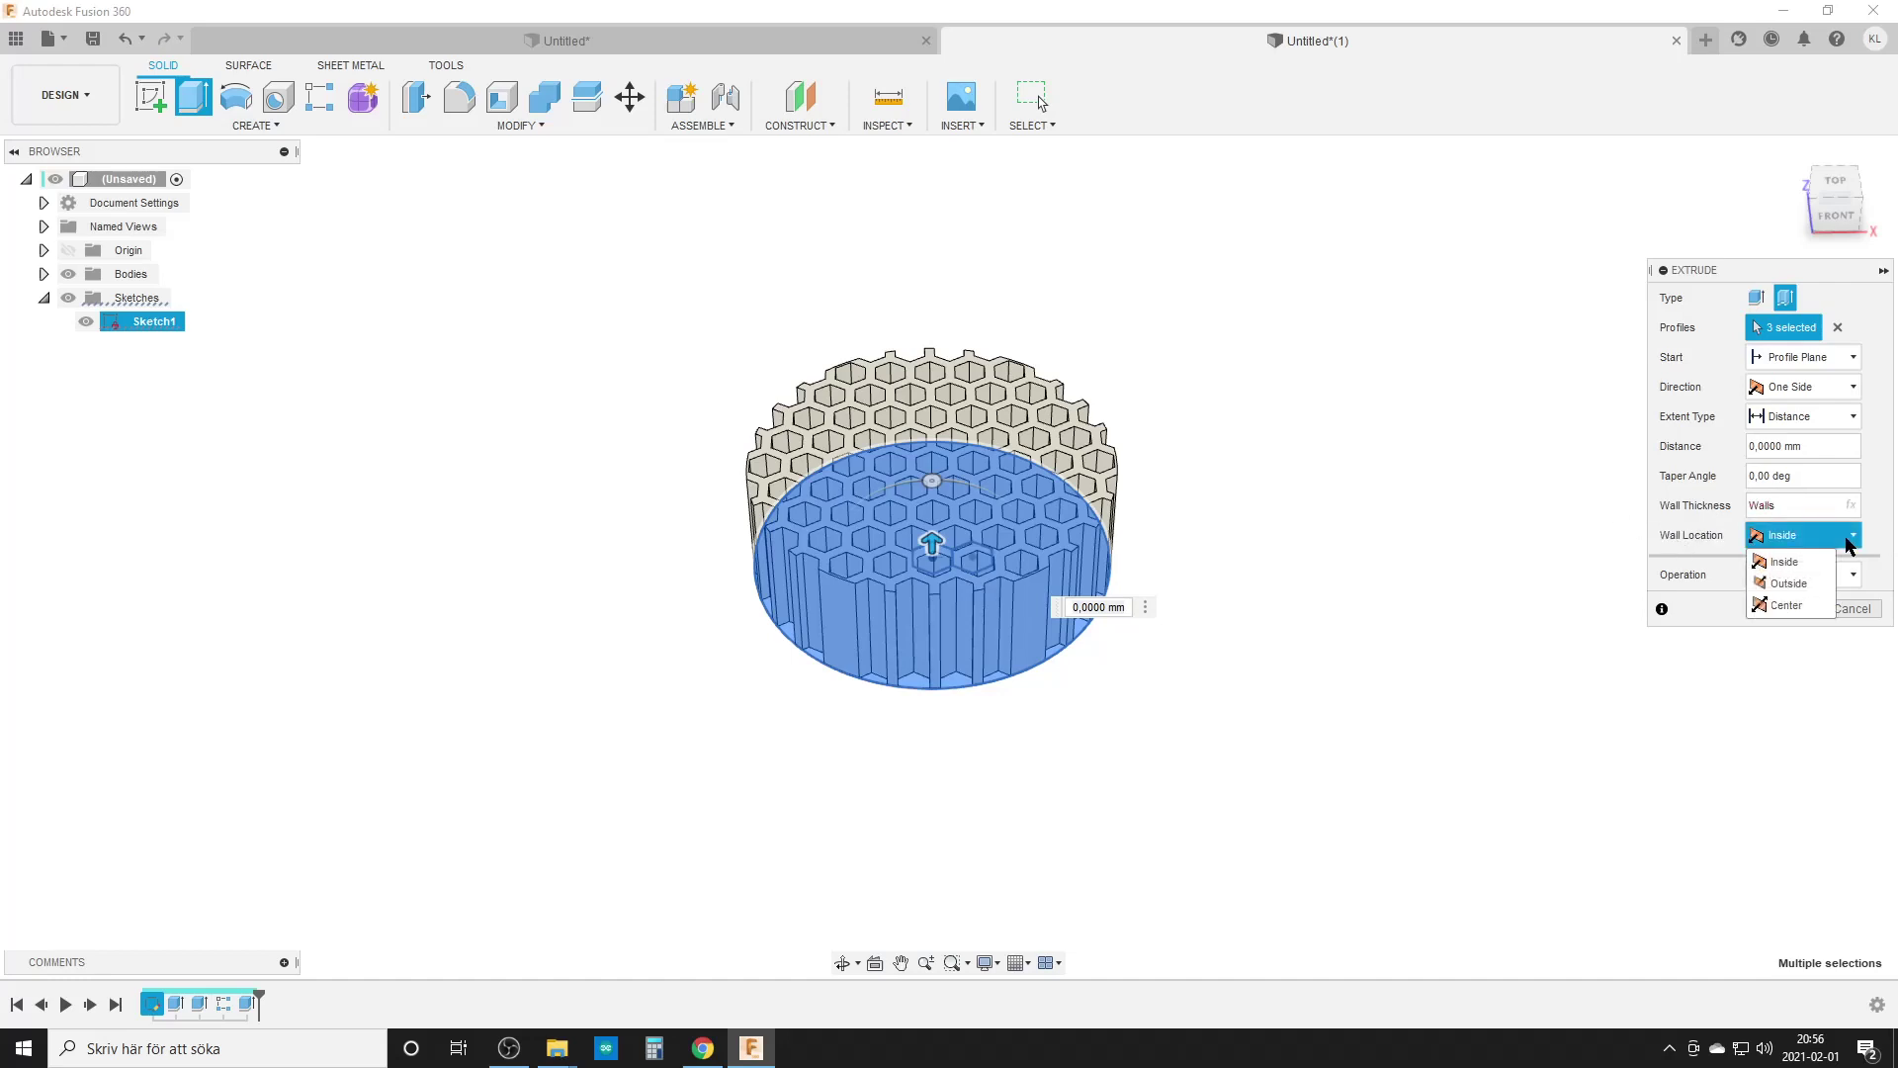
click(1797, 590)
Extend the thin outer ring up to the honeycomb's top face and join it to the body
click(1850, 420)
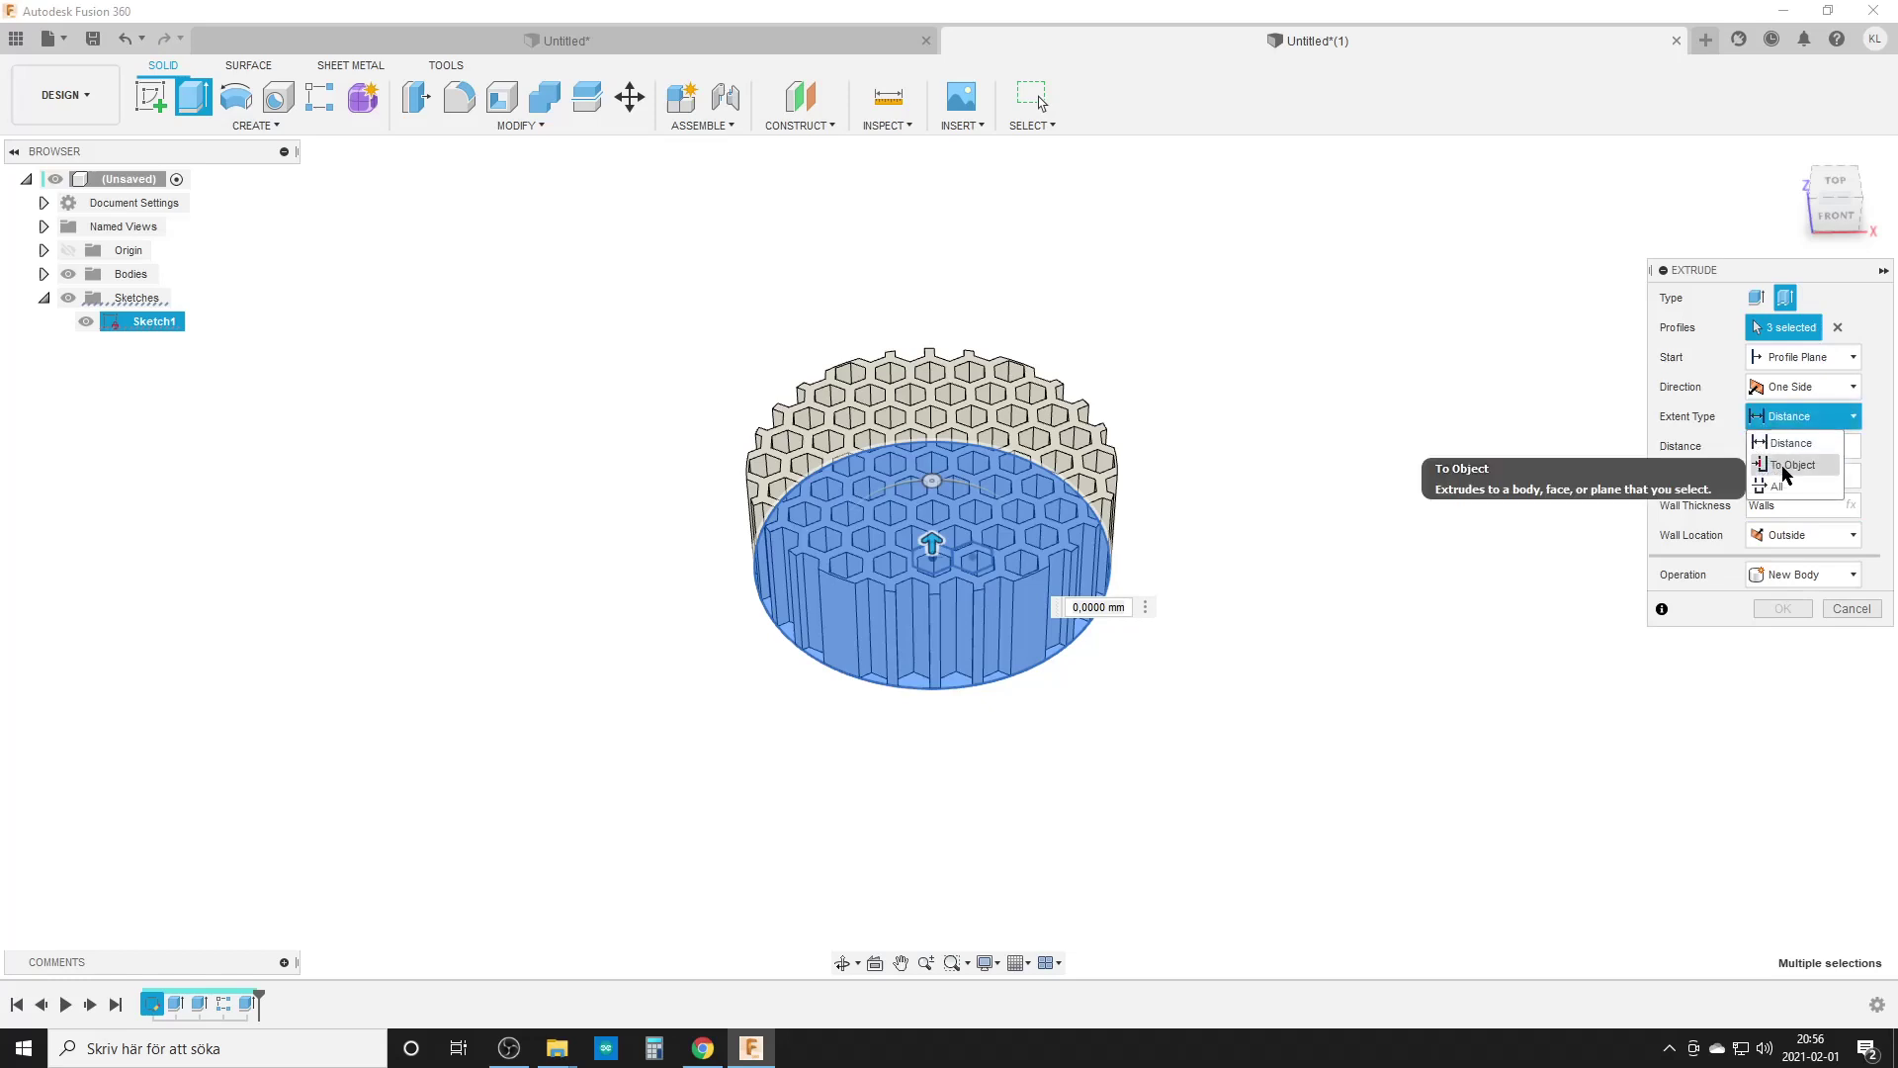
click(1785, 465)
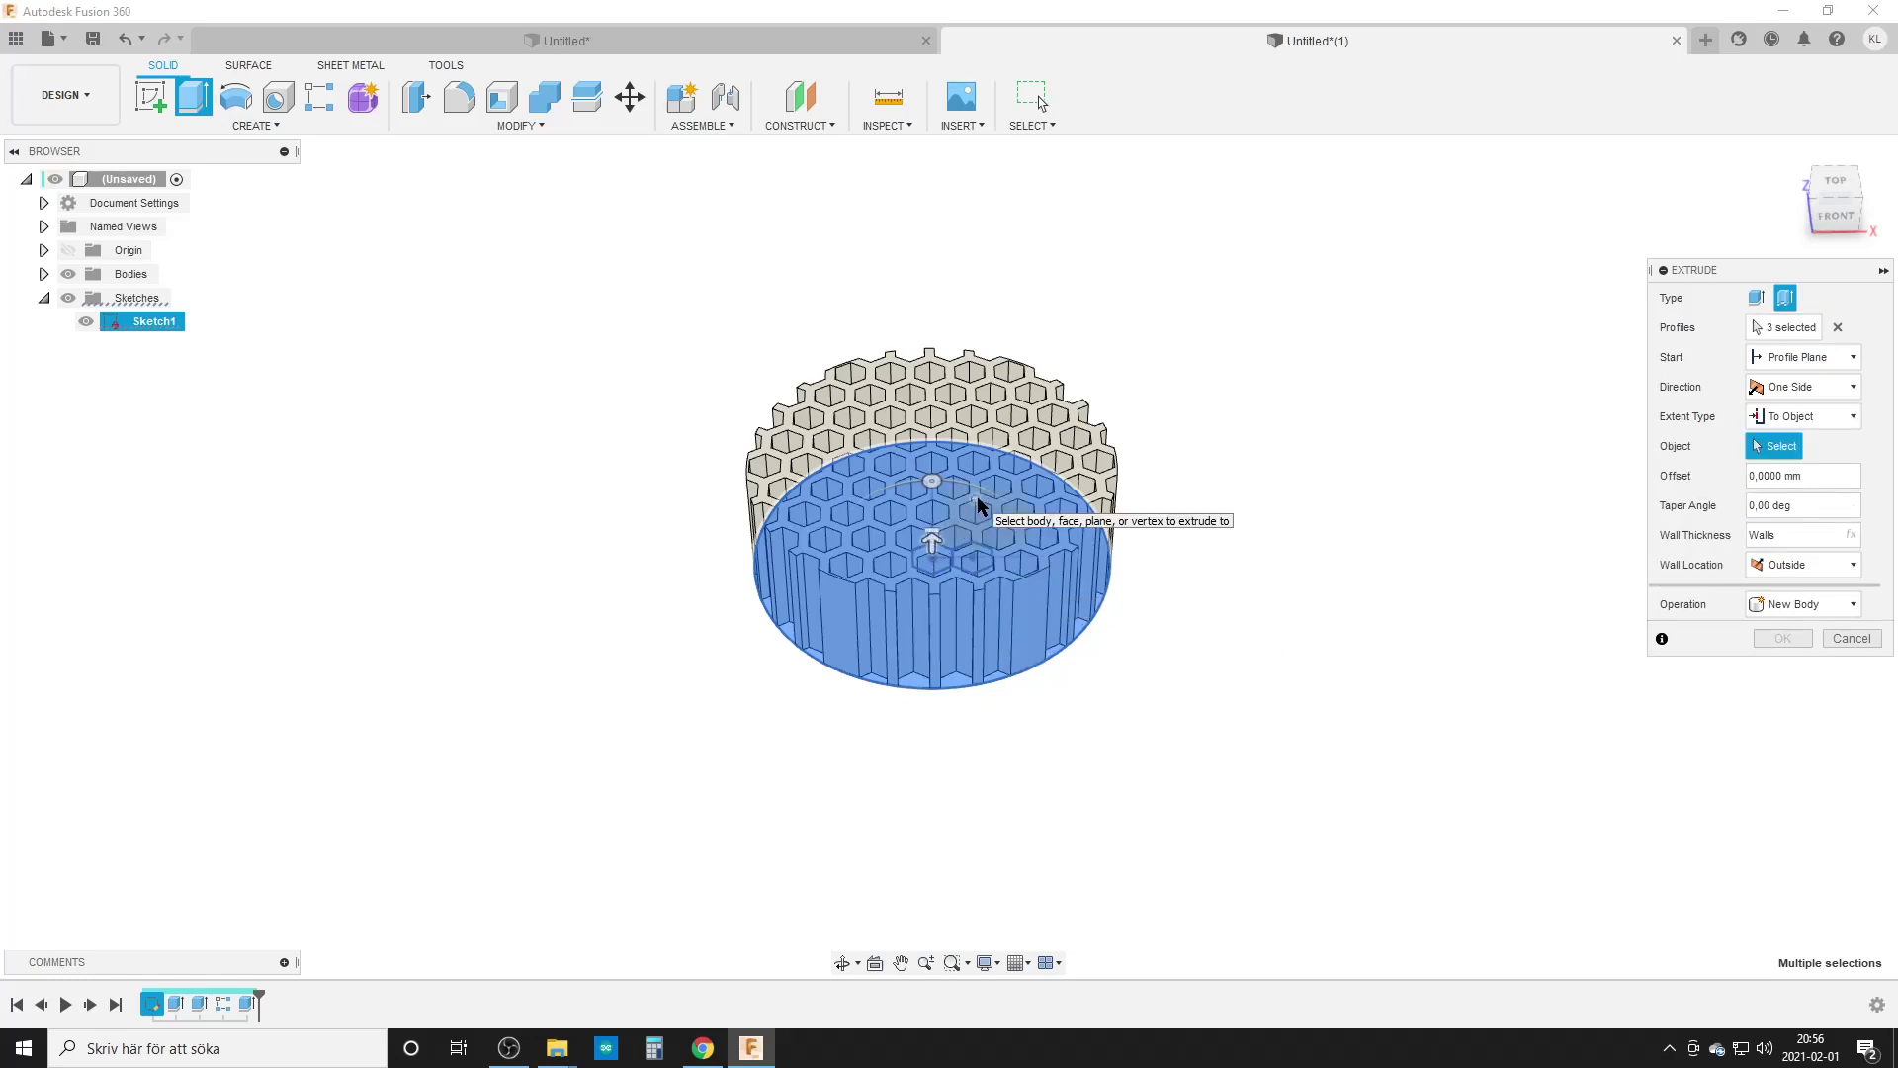
click(977, 500)
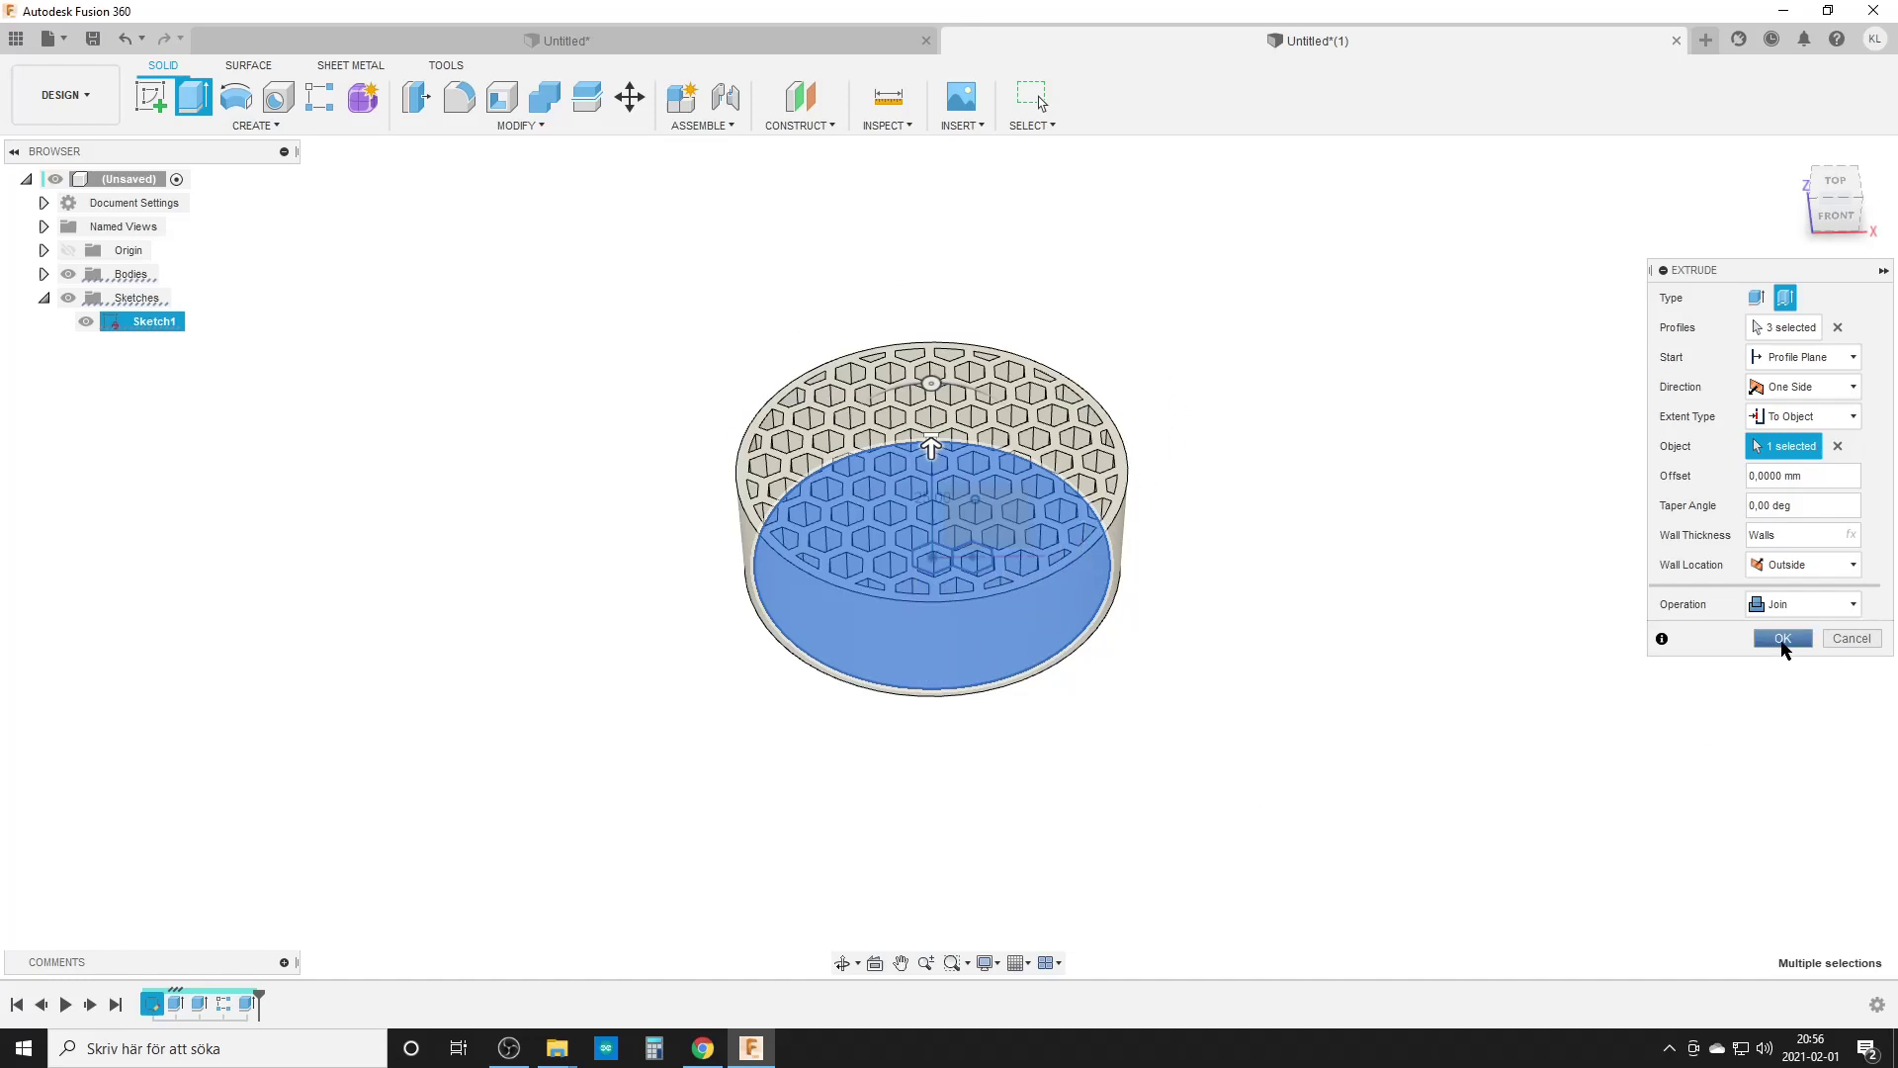
click(1782, 638)
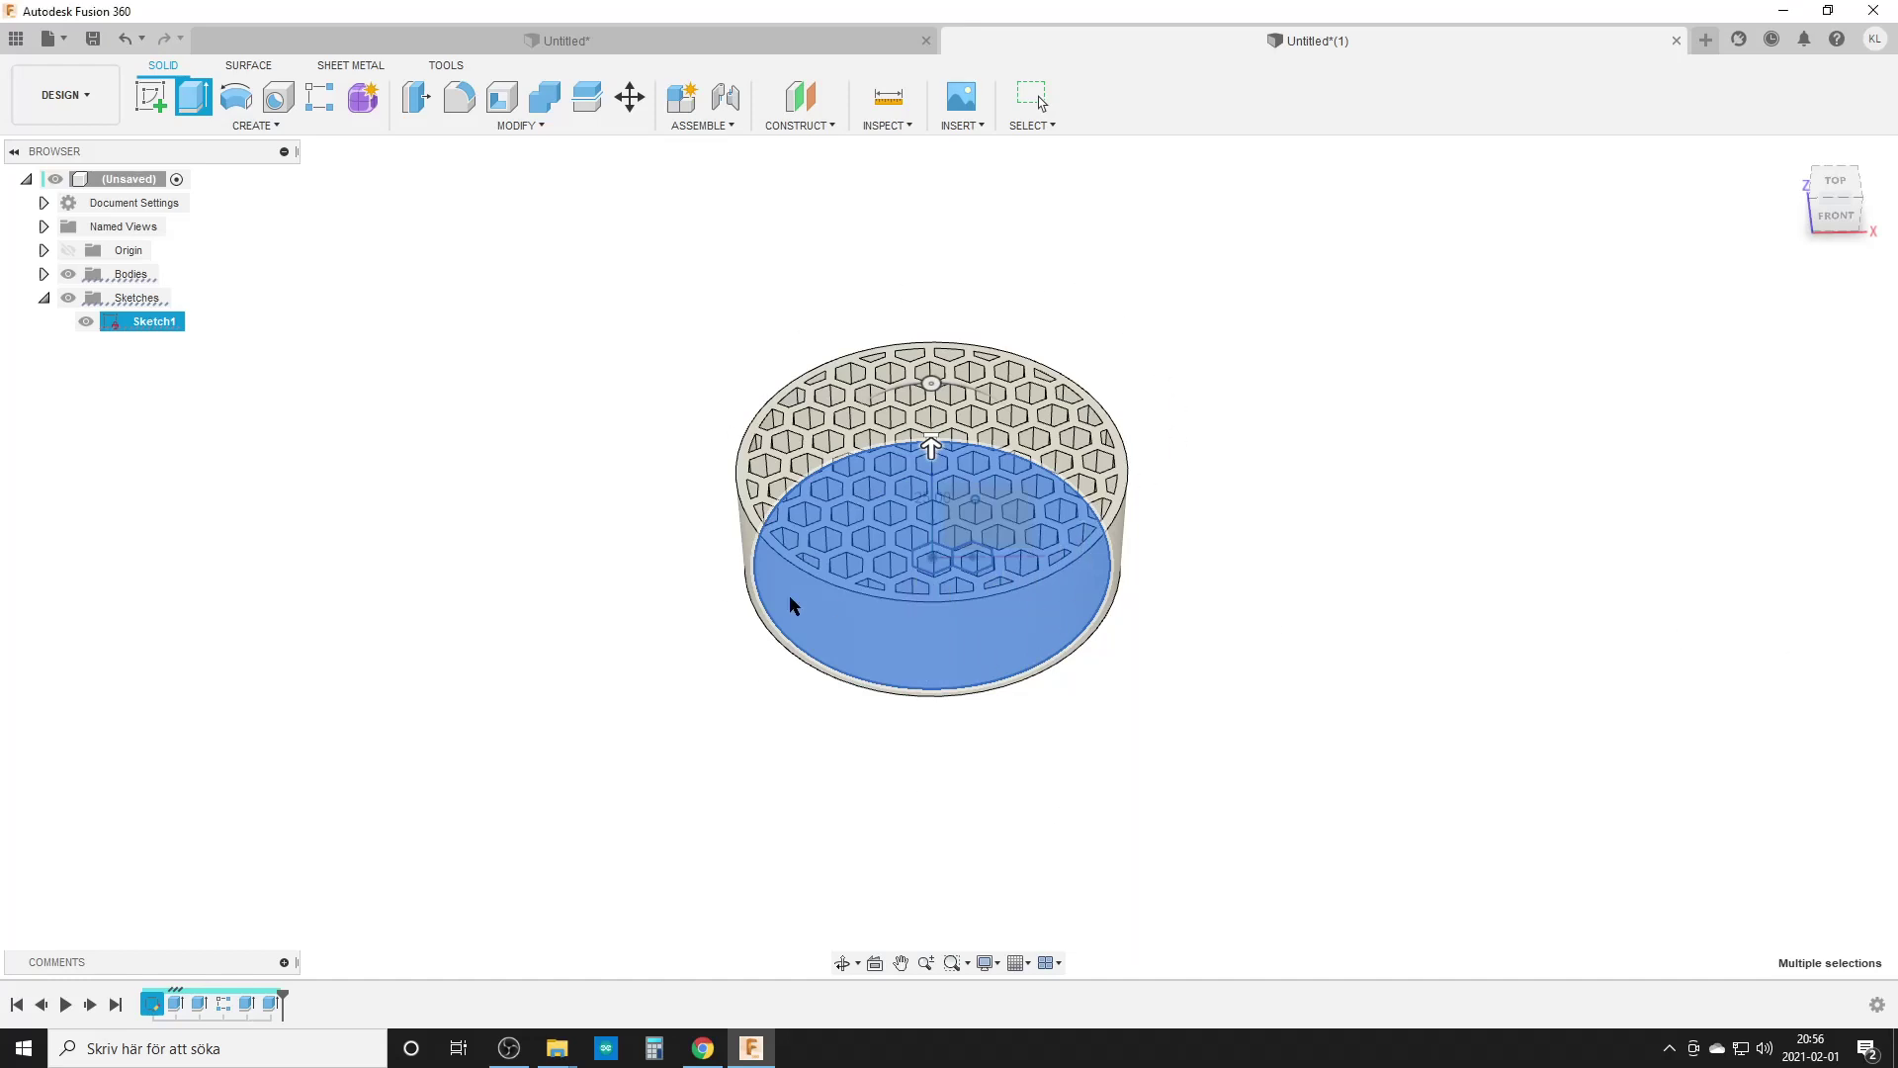
Hide Sketch1, select Body1 in the expanded bodies list and inspect the finished honeycomb disc from above
click(44, 274)
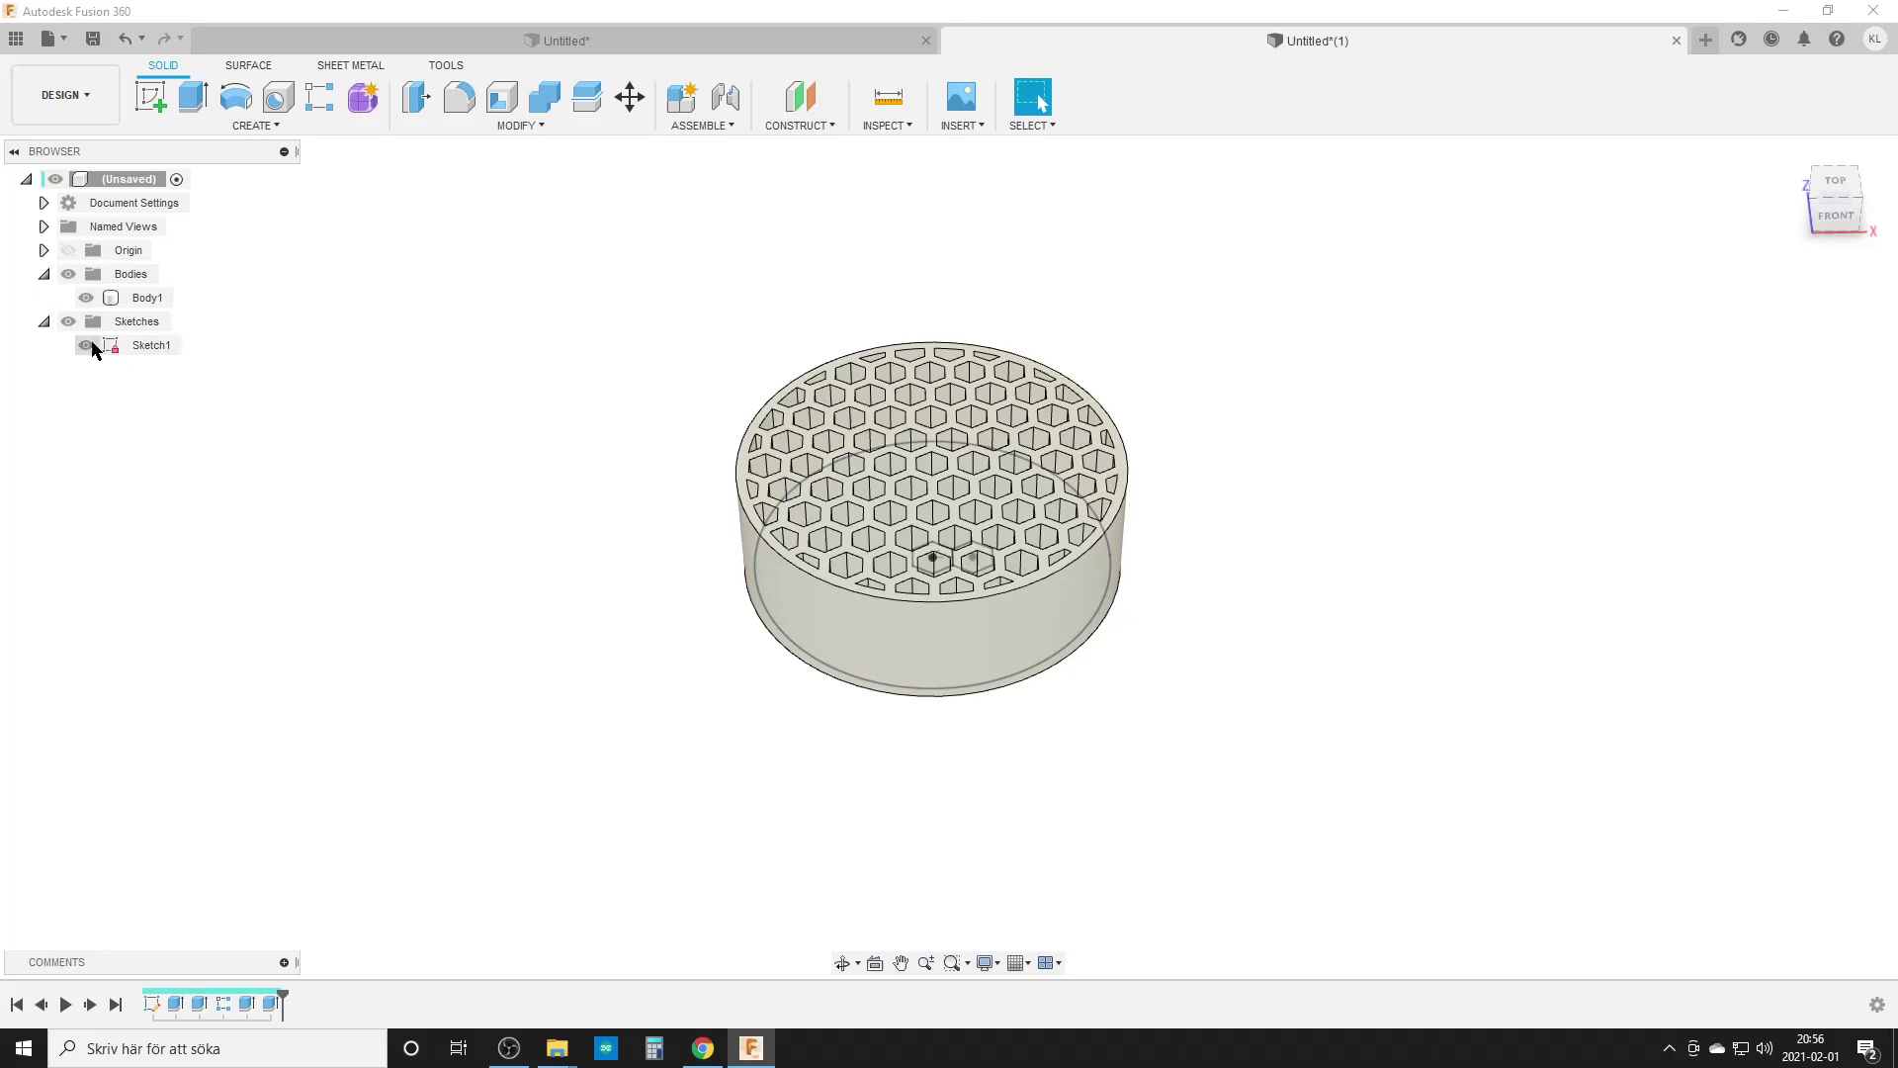
click(86, 345)
click(147, 298)
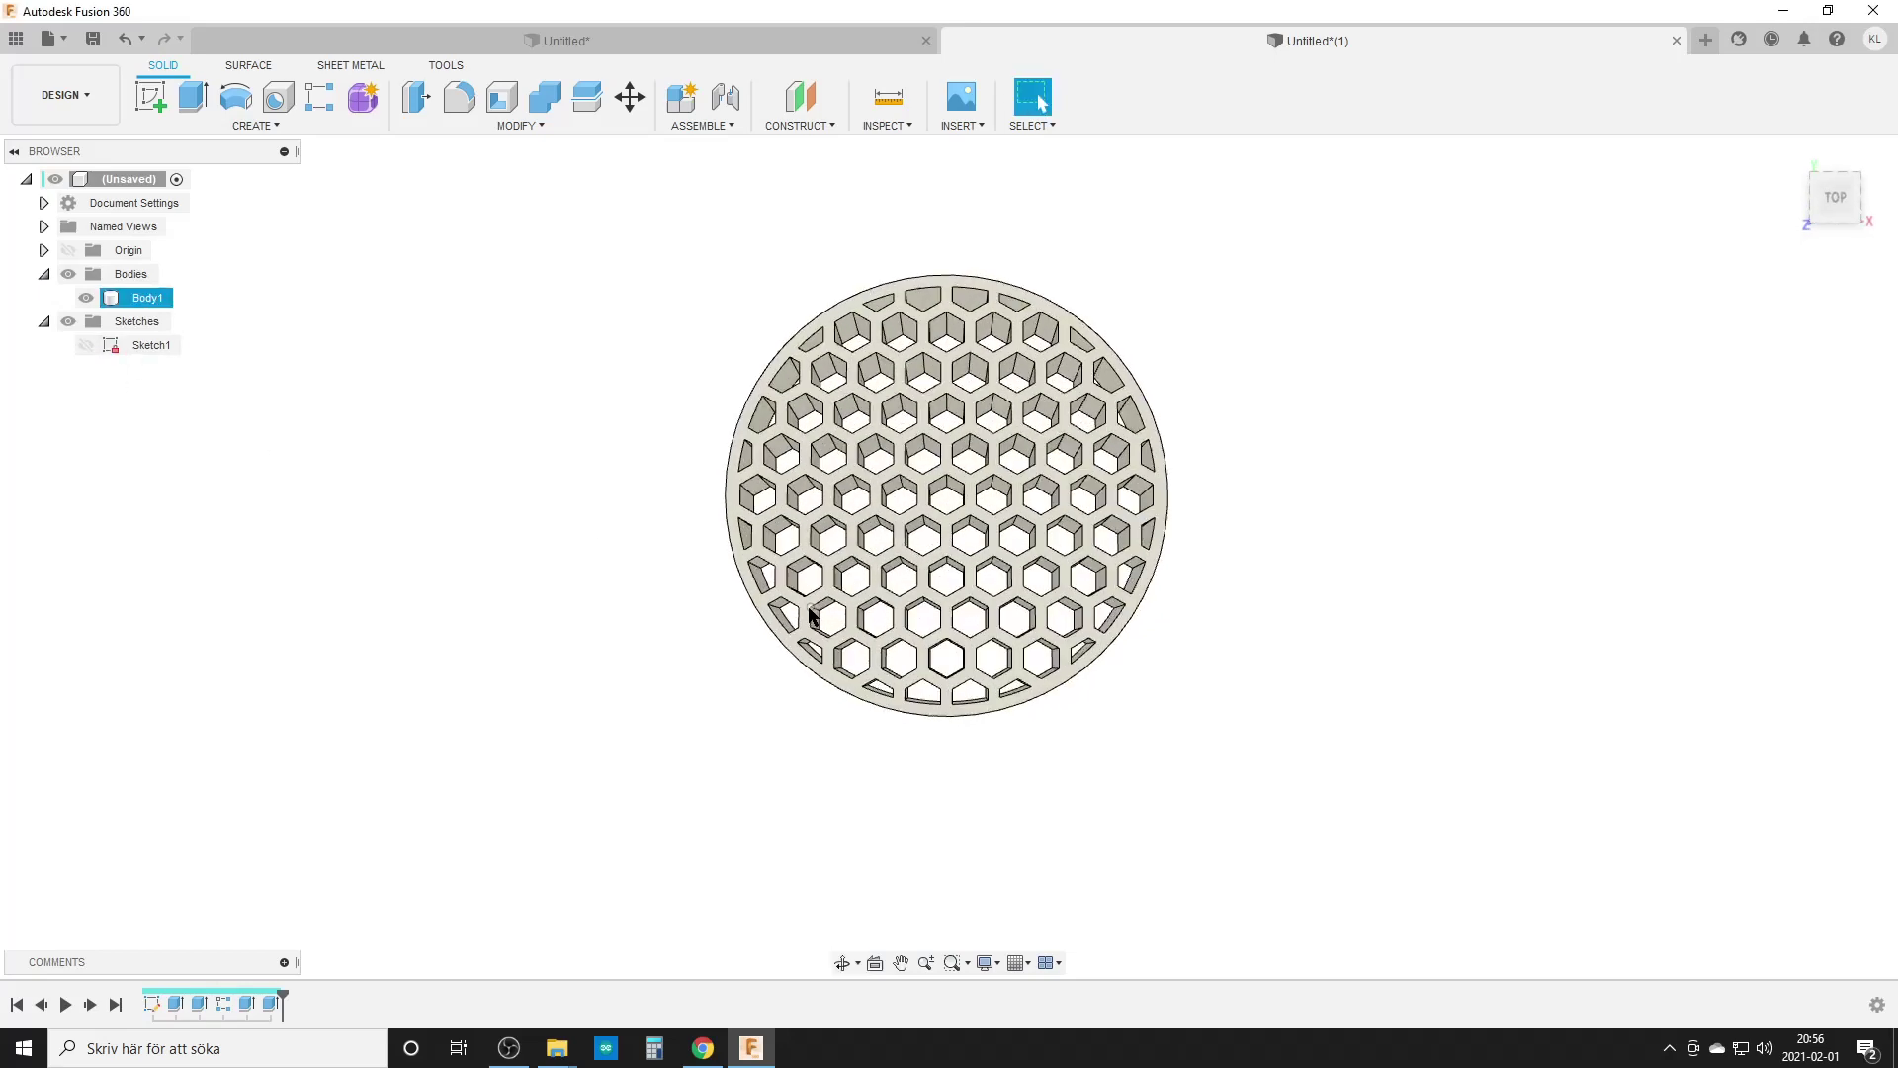
shift+middle_drag(810, 615, 753, 618)
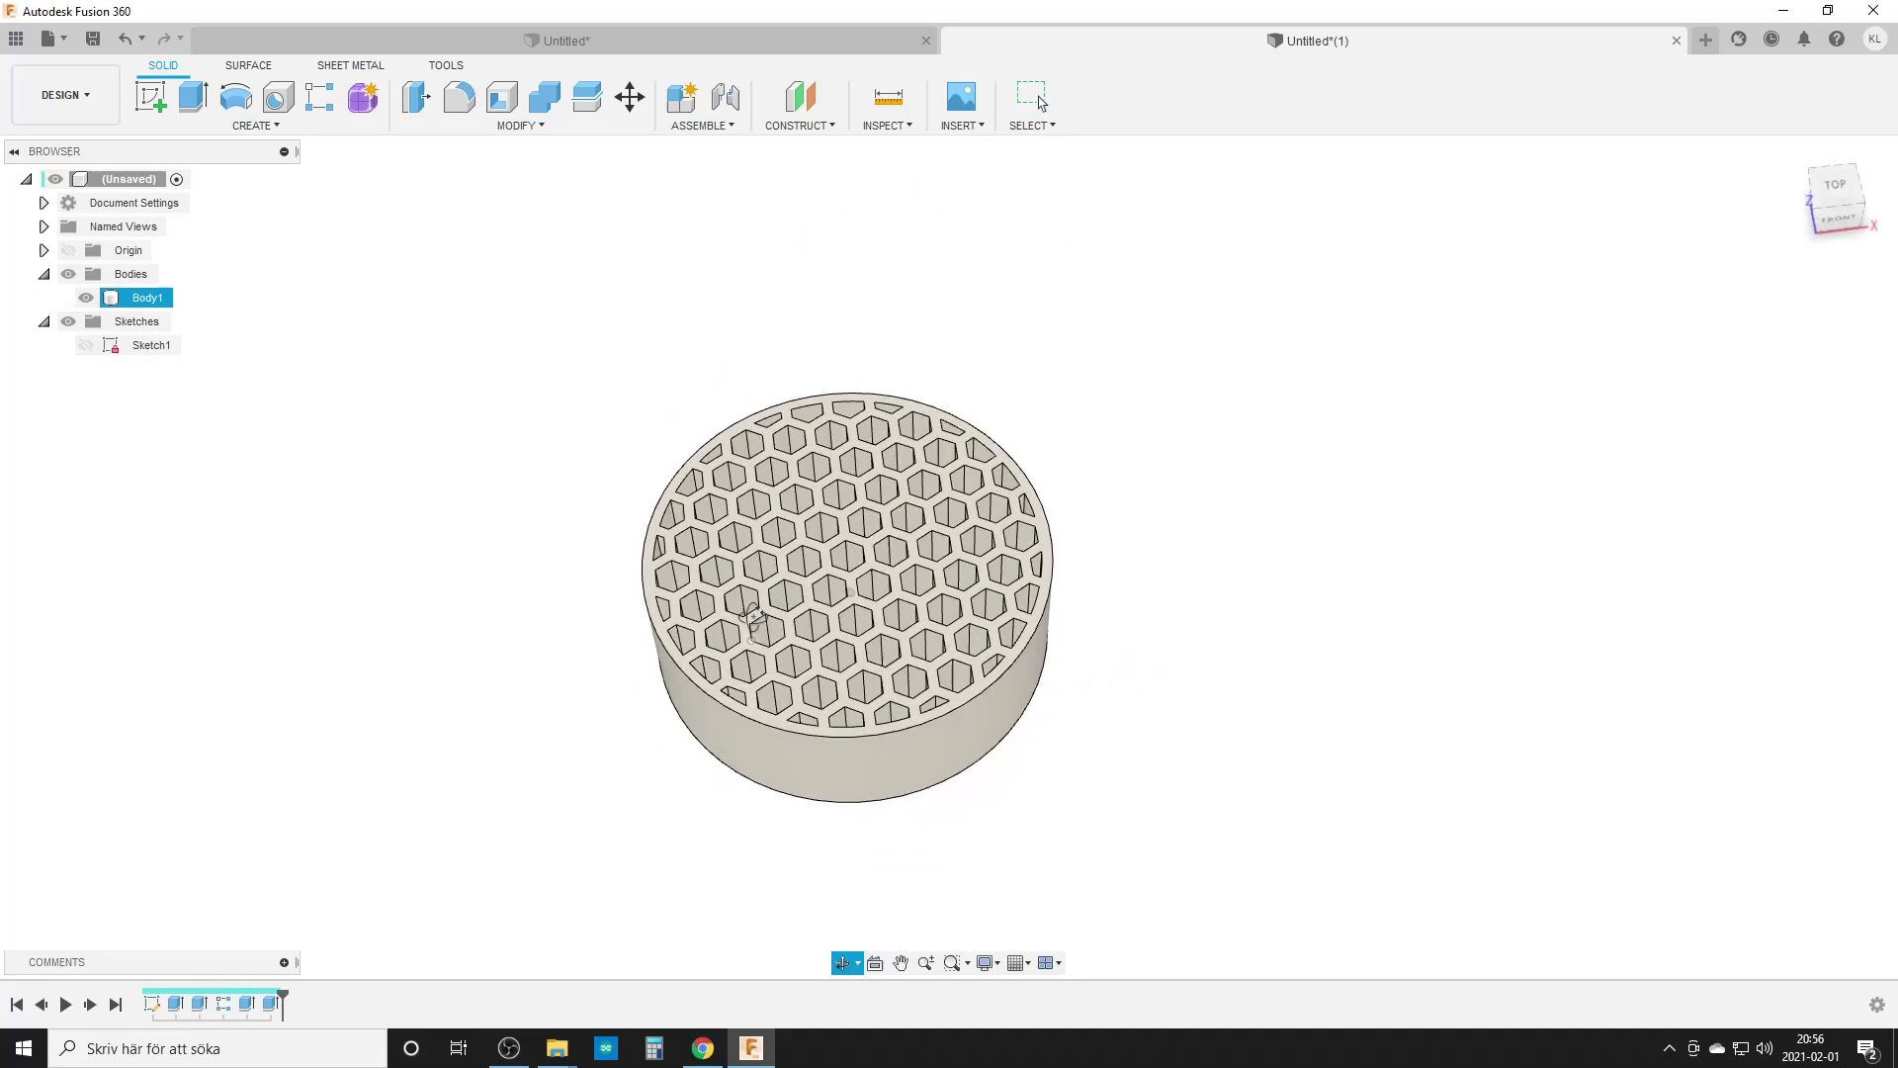
Open the parameters list and set the user parameter Walls to 1 mm
key(Escape)
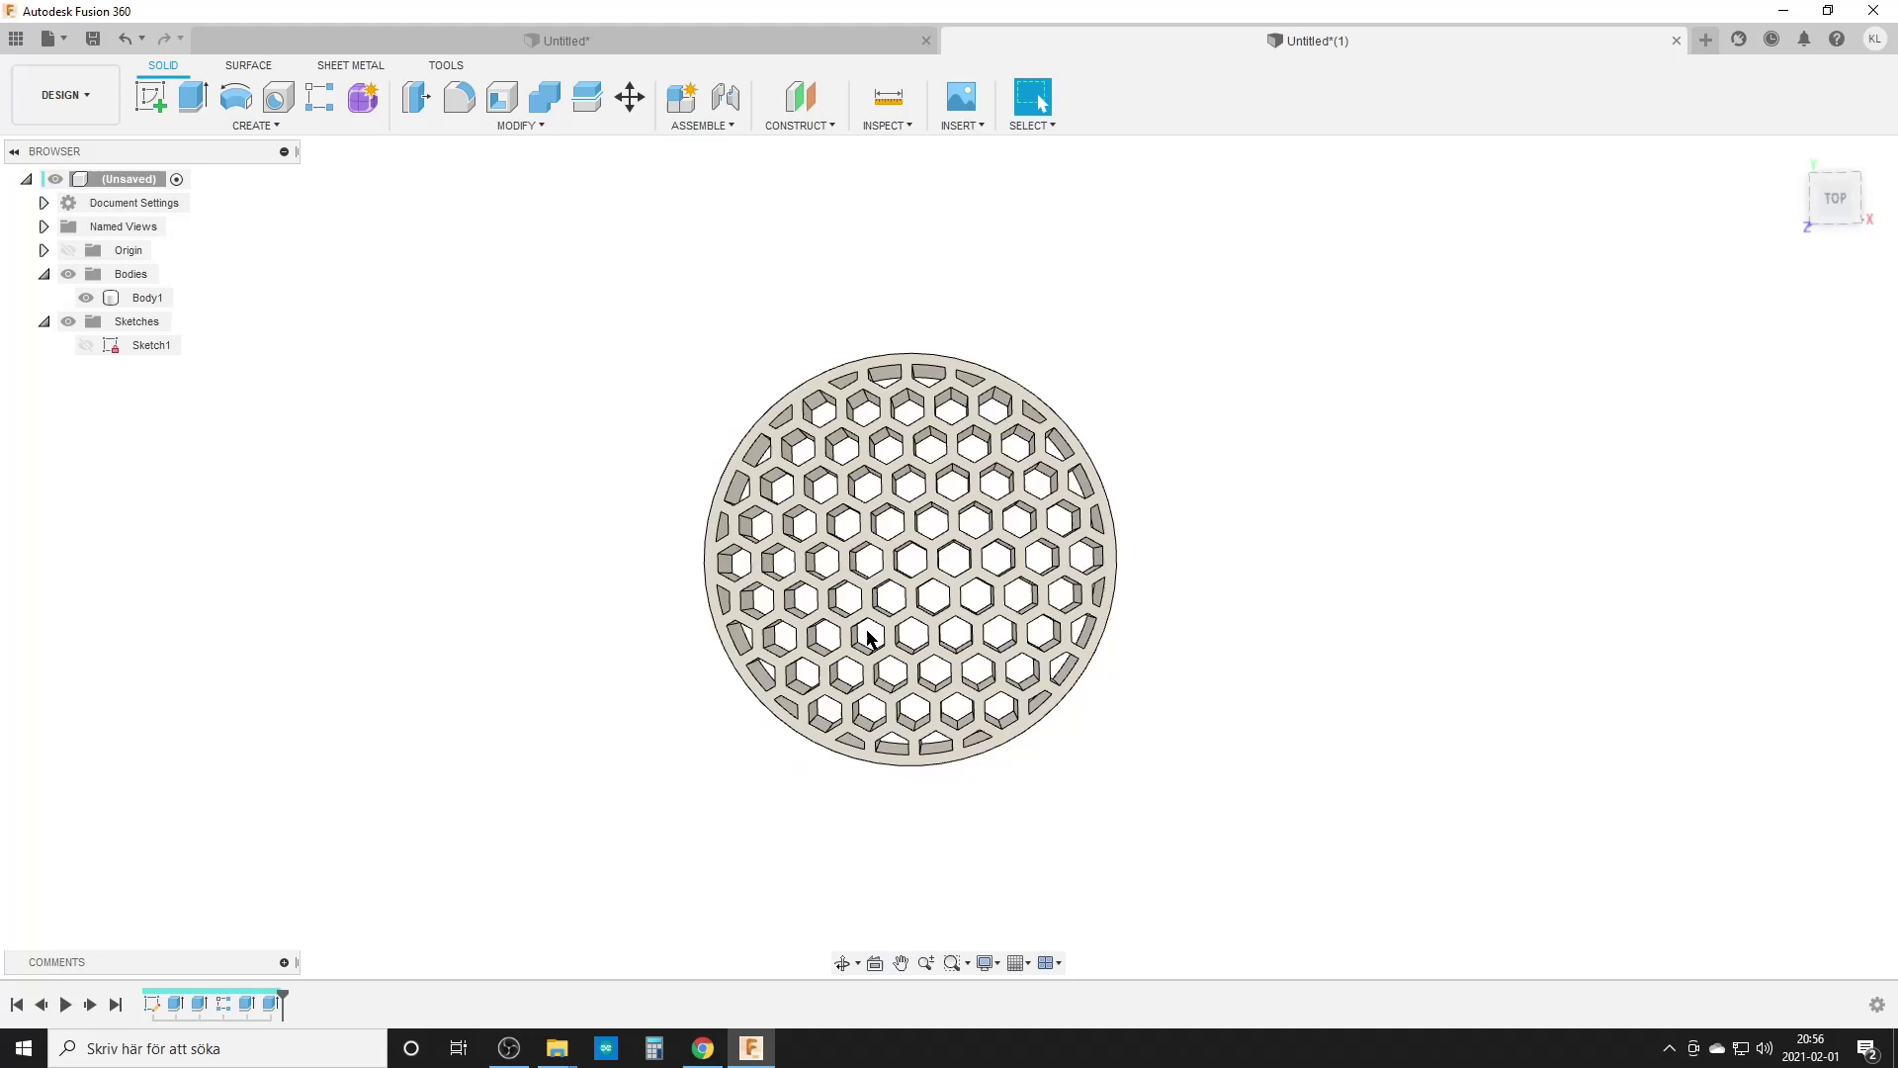
click(696, 126)
click(499, 125)
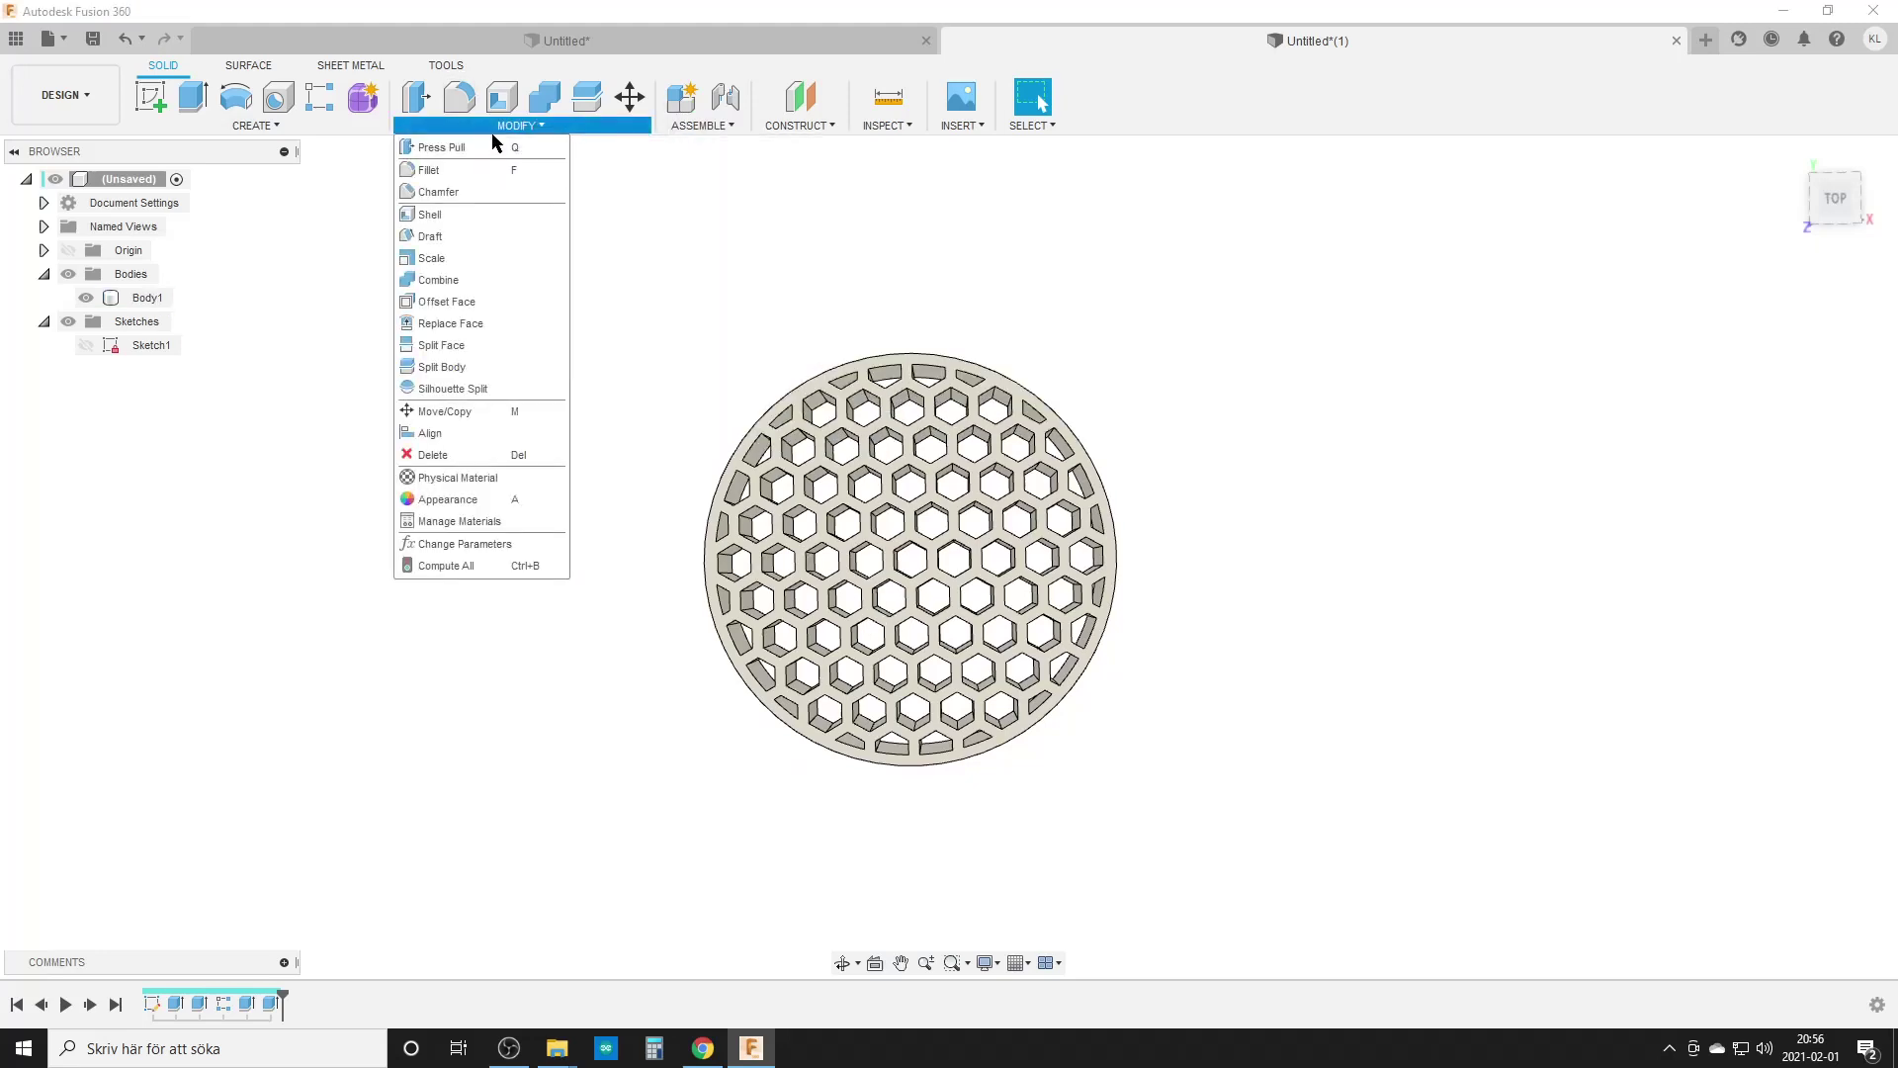
click(488, 542)
middle_drag(885, 558, 821, 549)
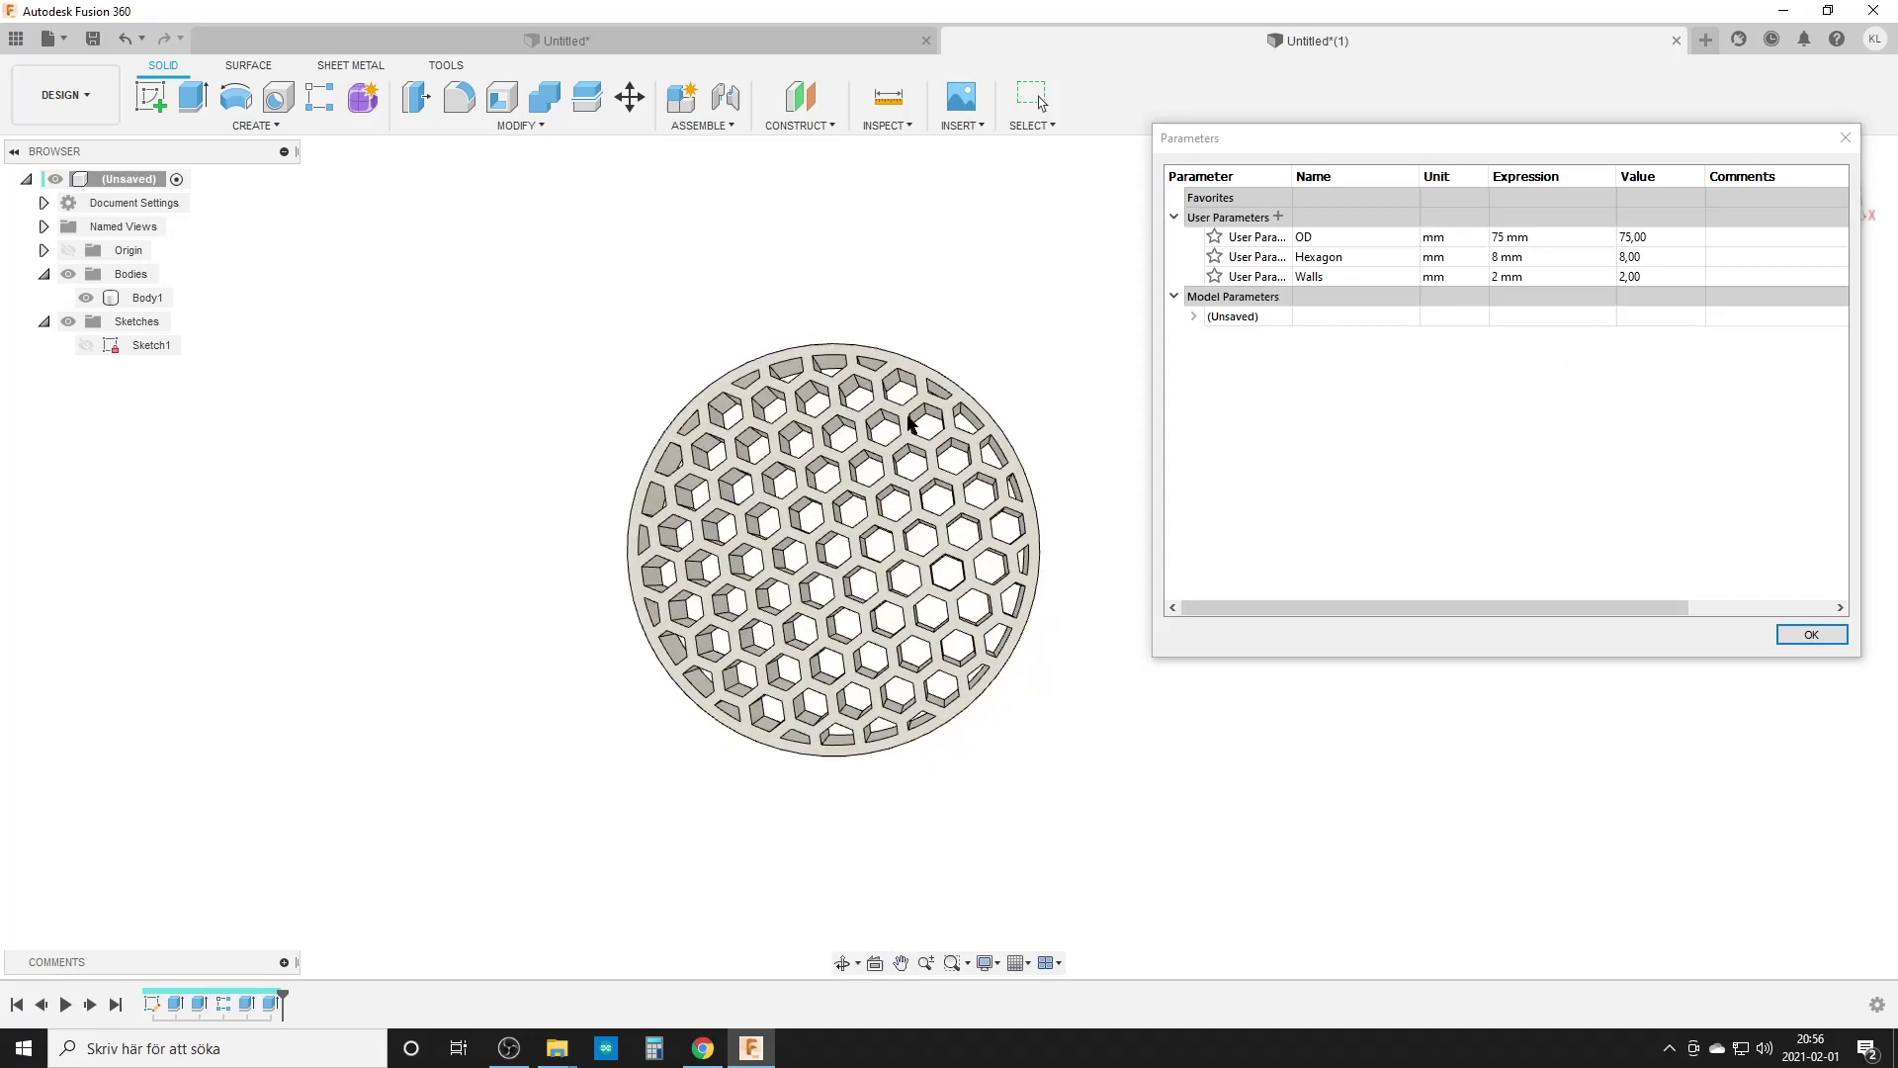
click(1539, 277)
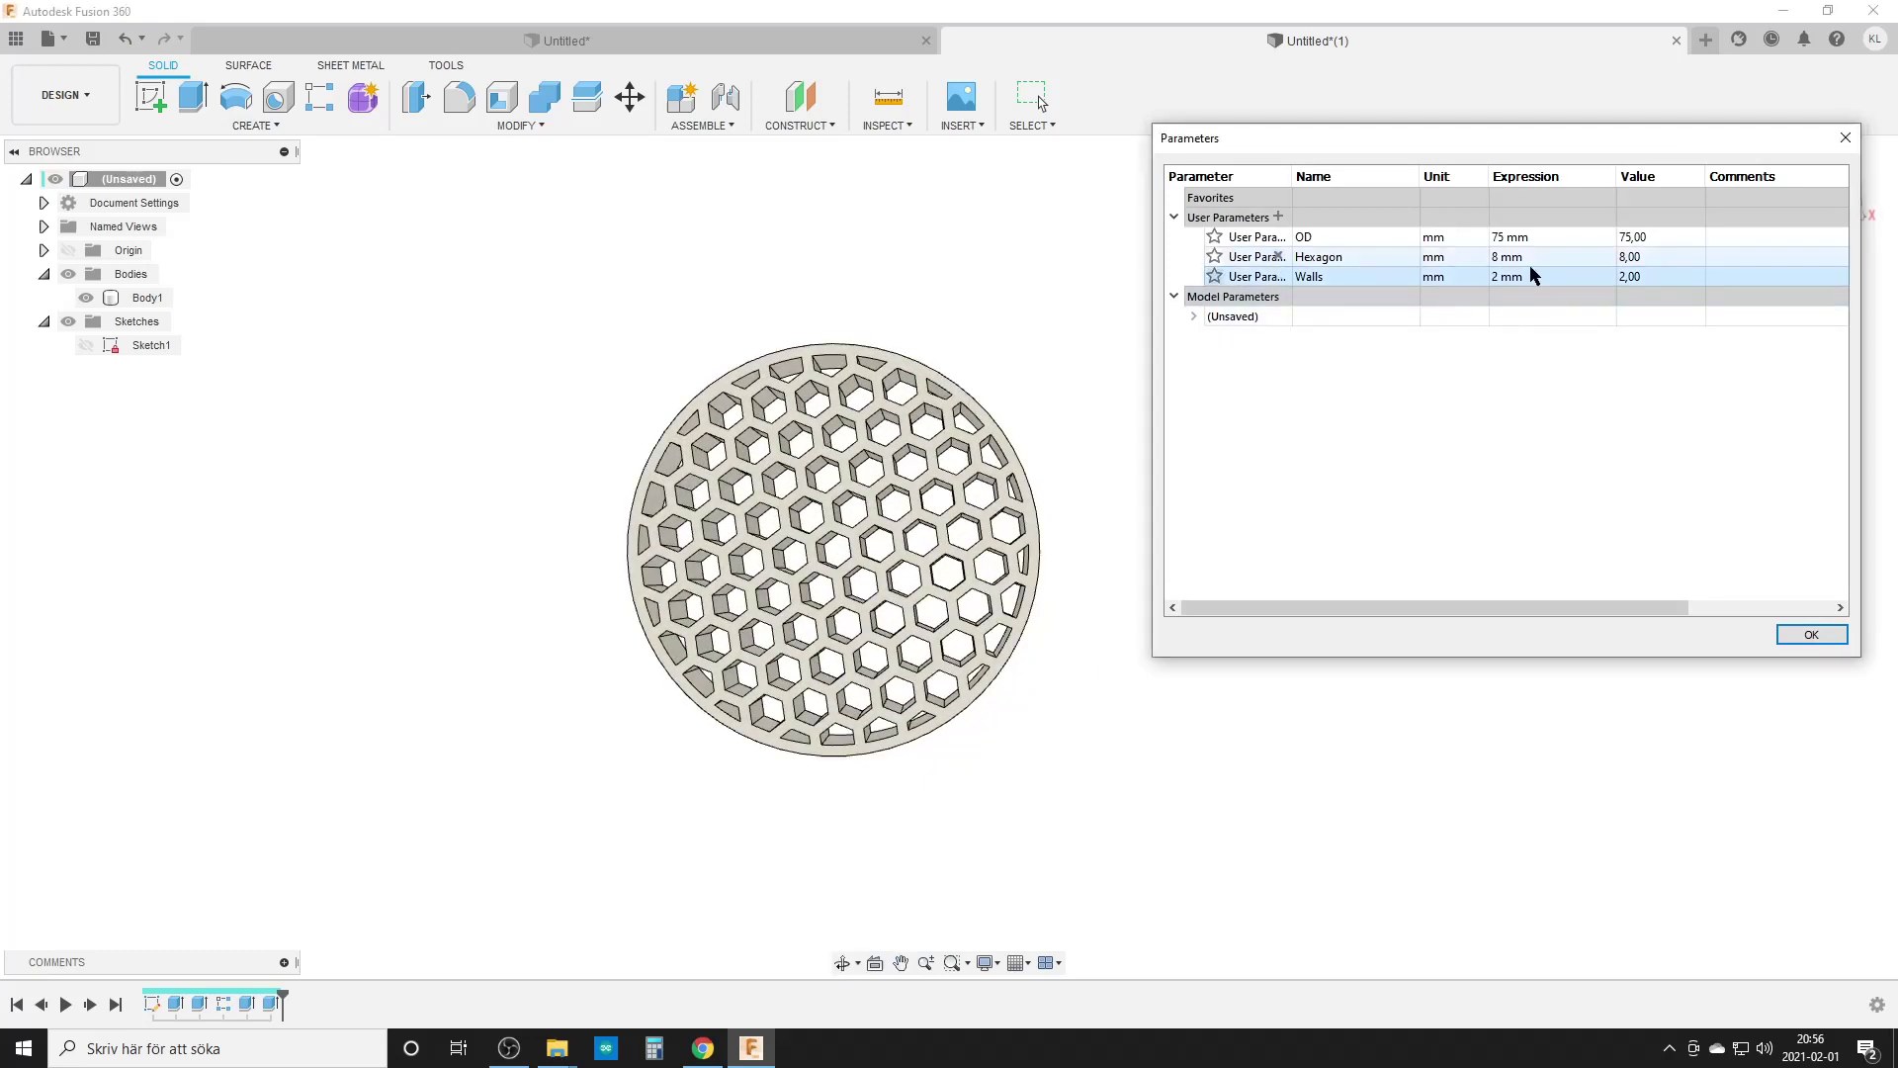
text(1)
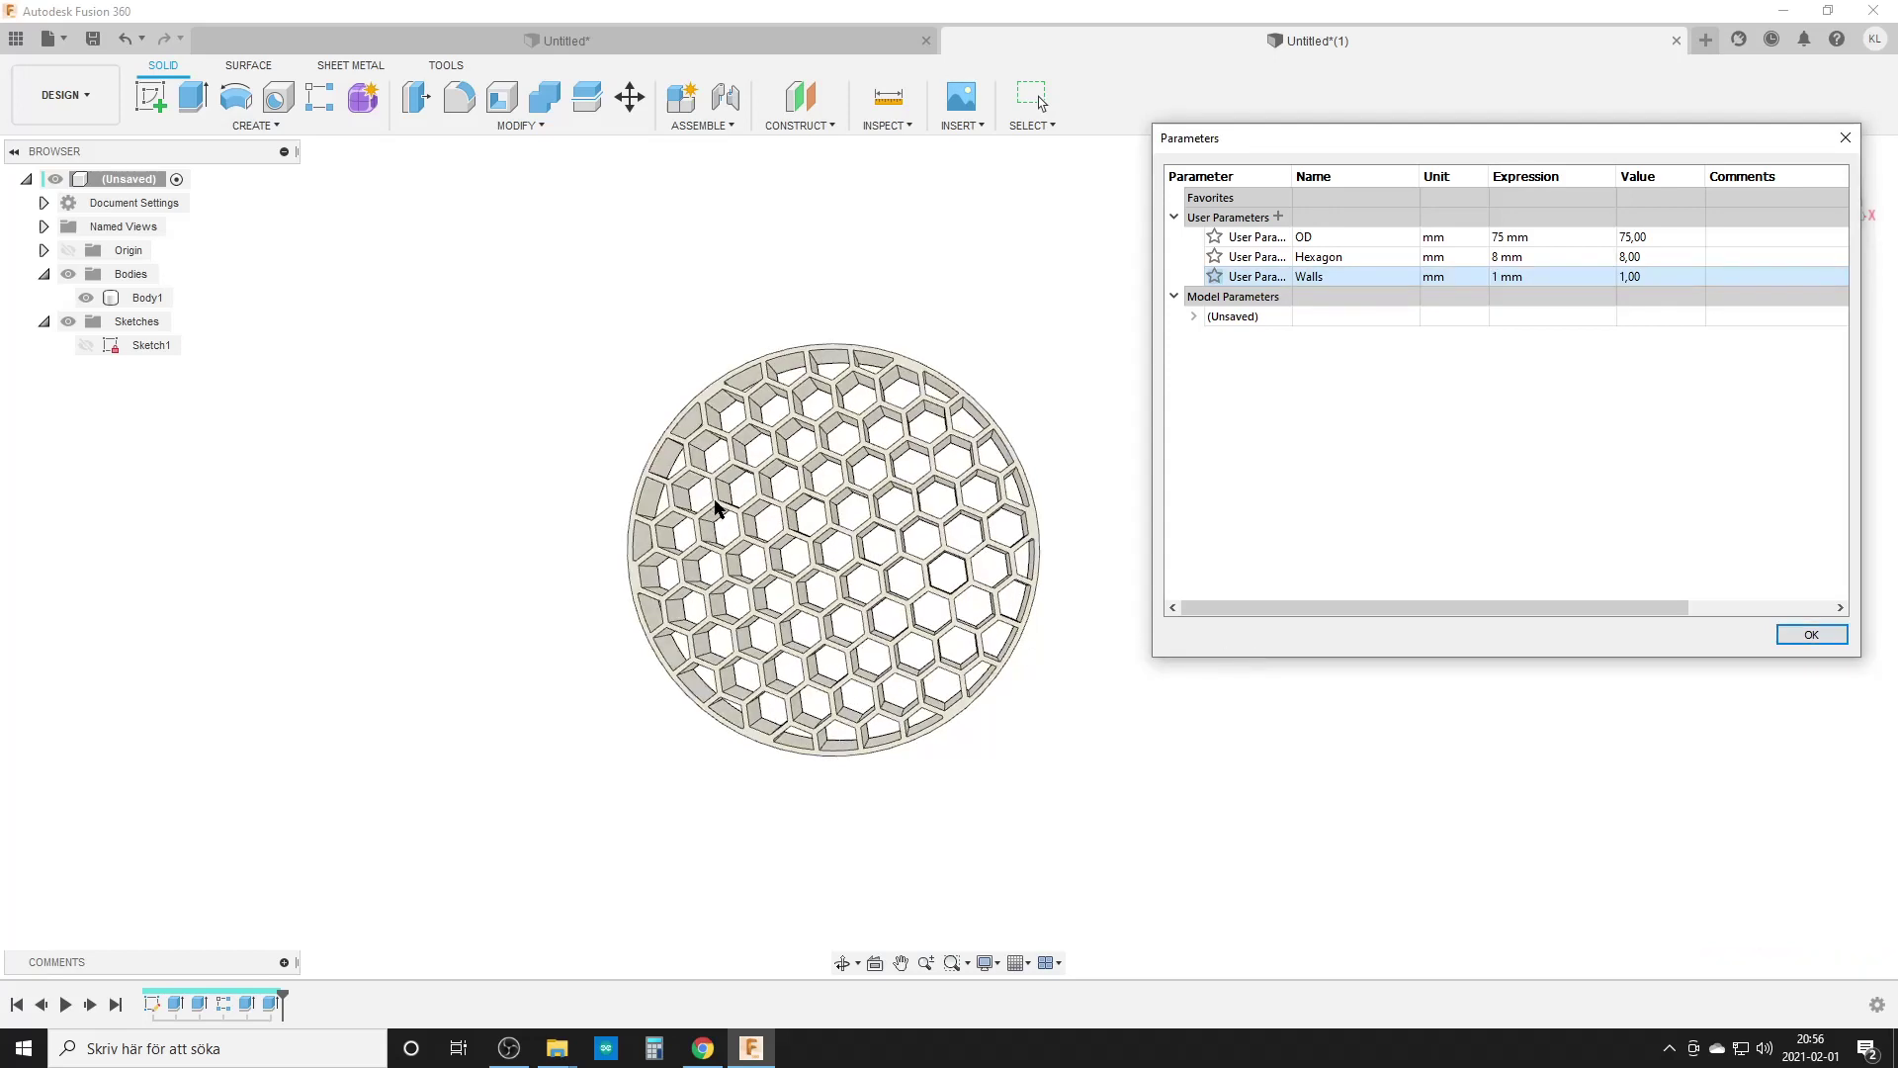
Set the user parameter Hexagon to 6 mm and inspect the updated honeycomb cells and outer ring
click(1538, 257)
click(1538, 257)
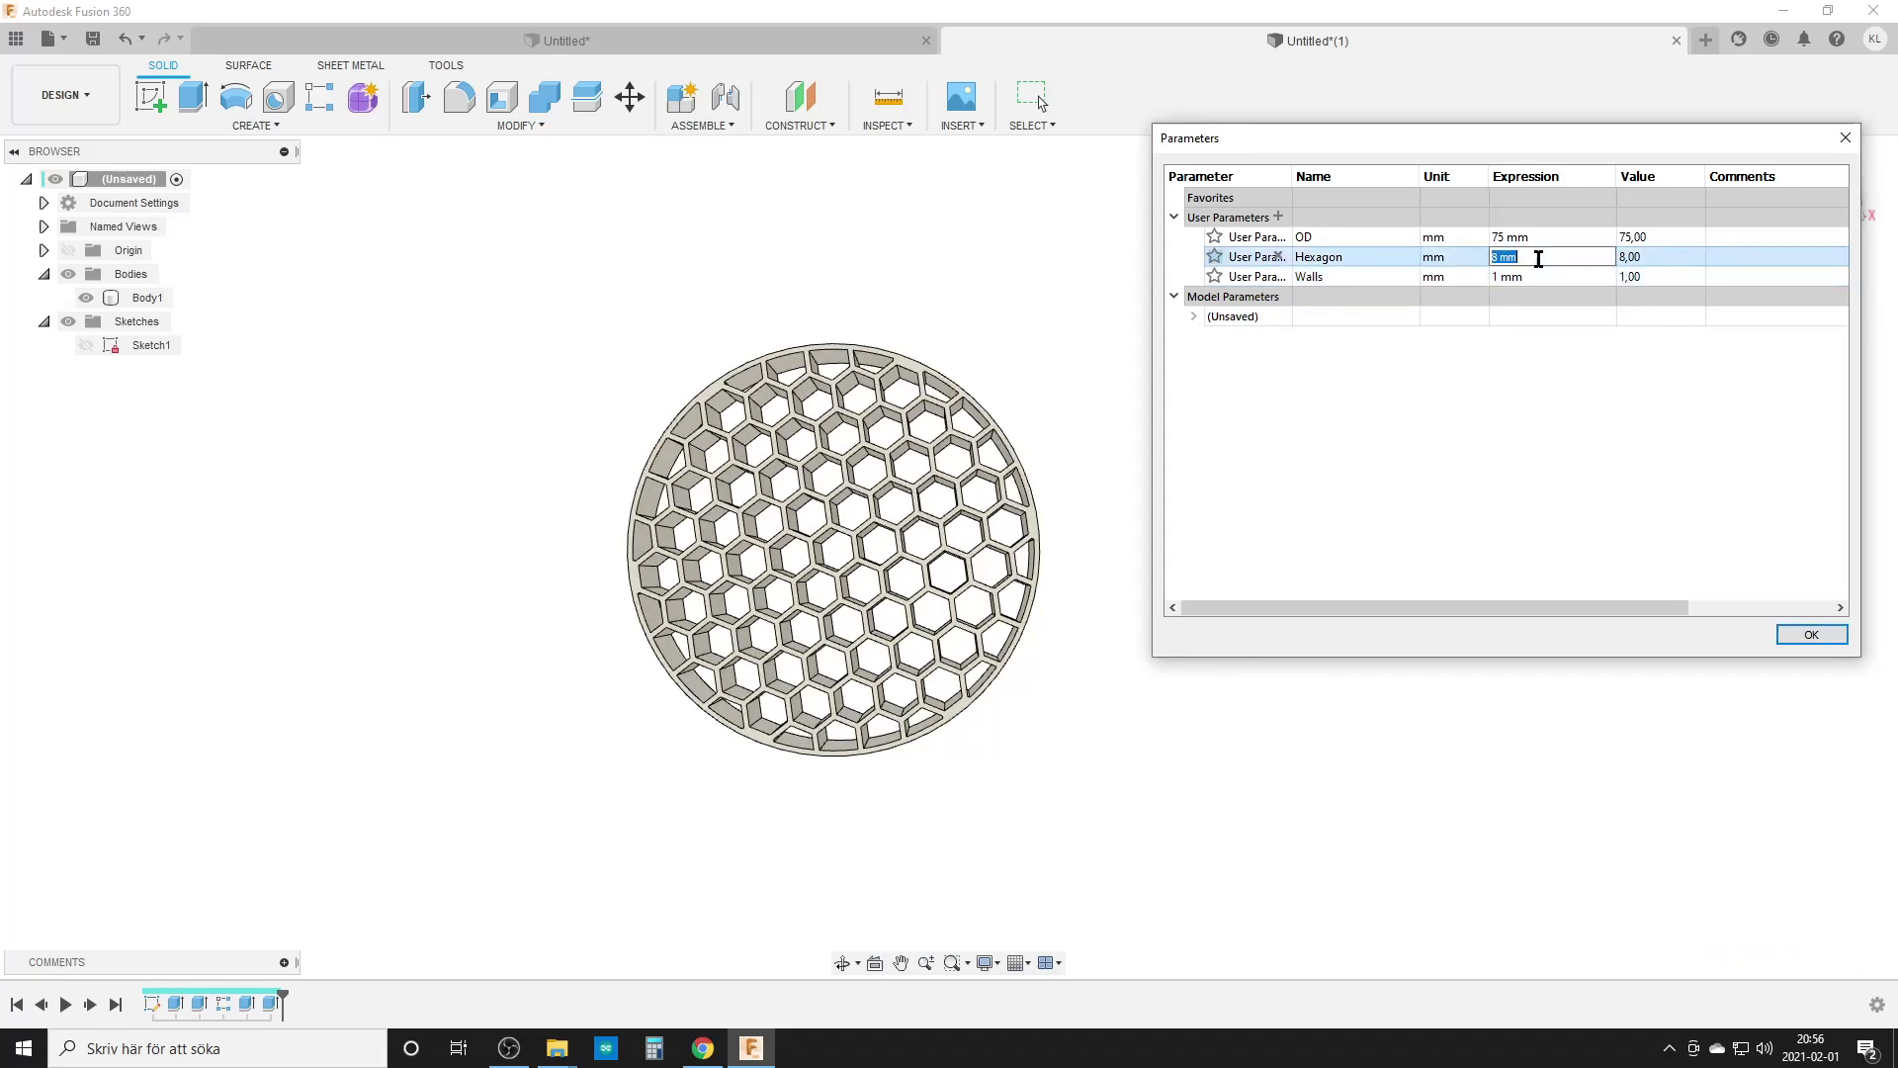
text(6)
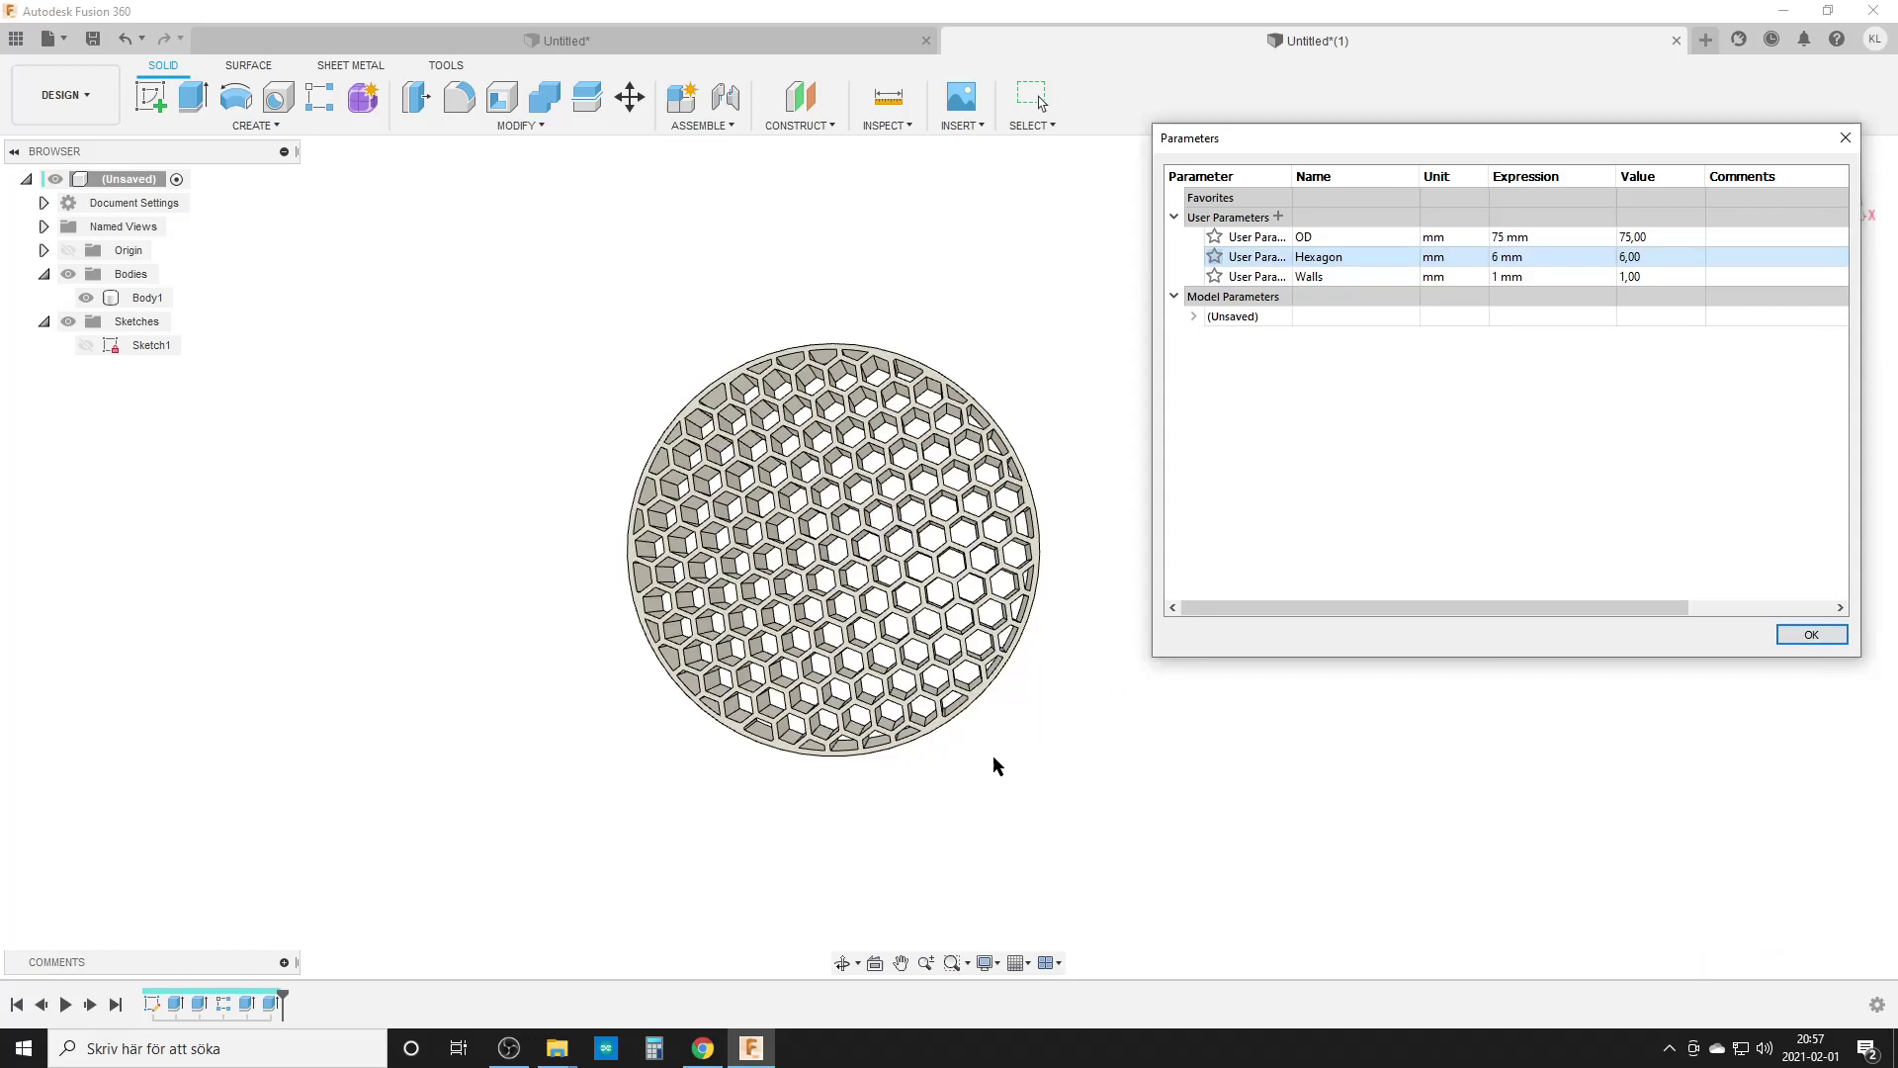
scroll(880, 722, up, 5)
scroll(880, 721, down, 5)
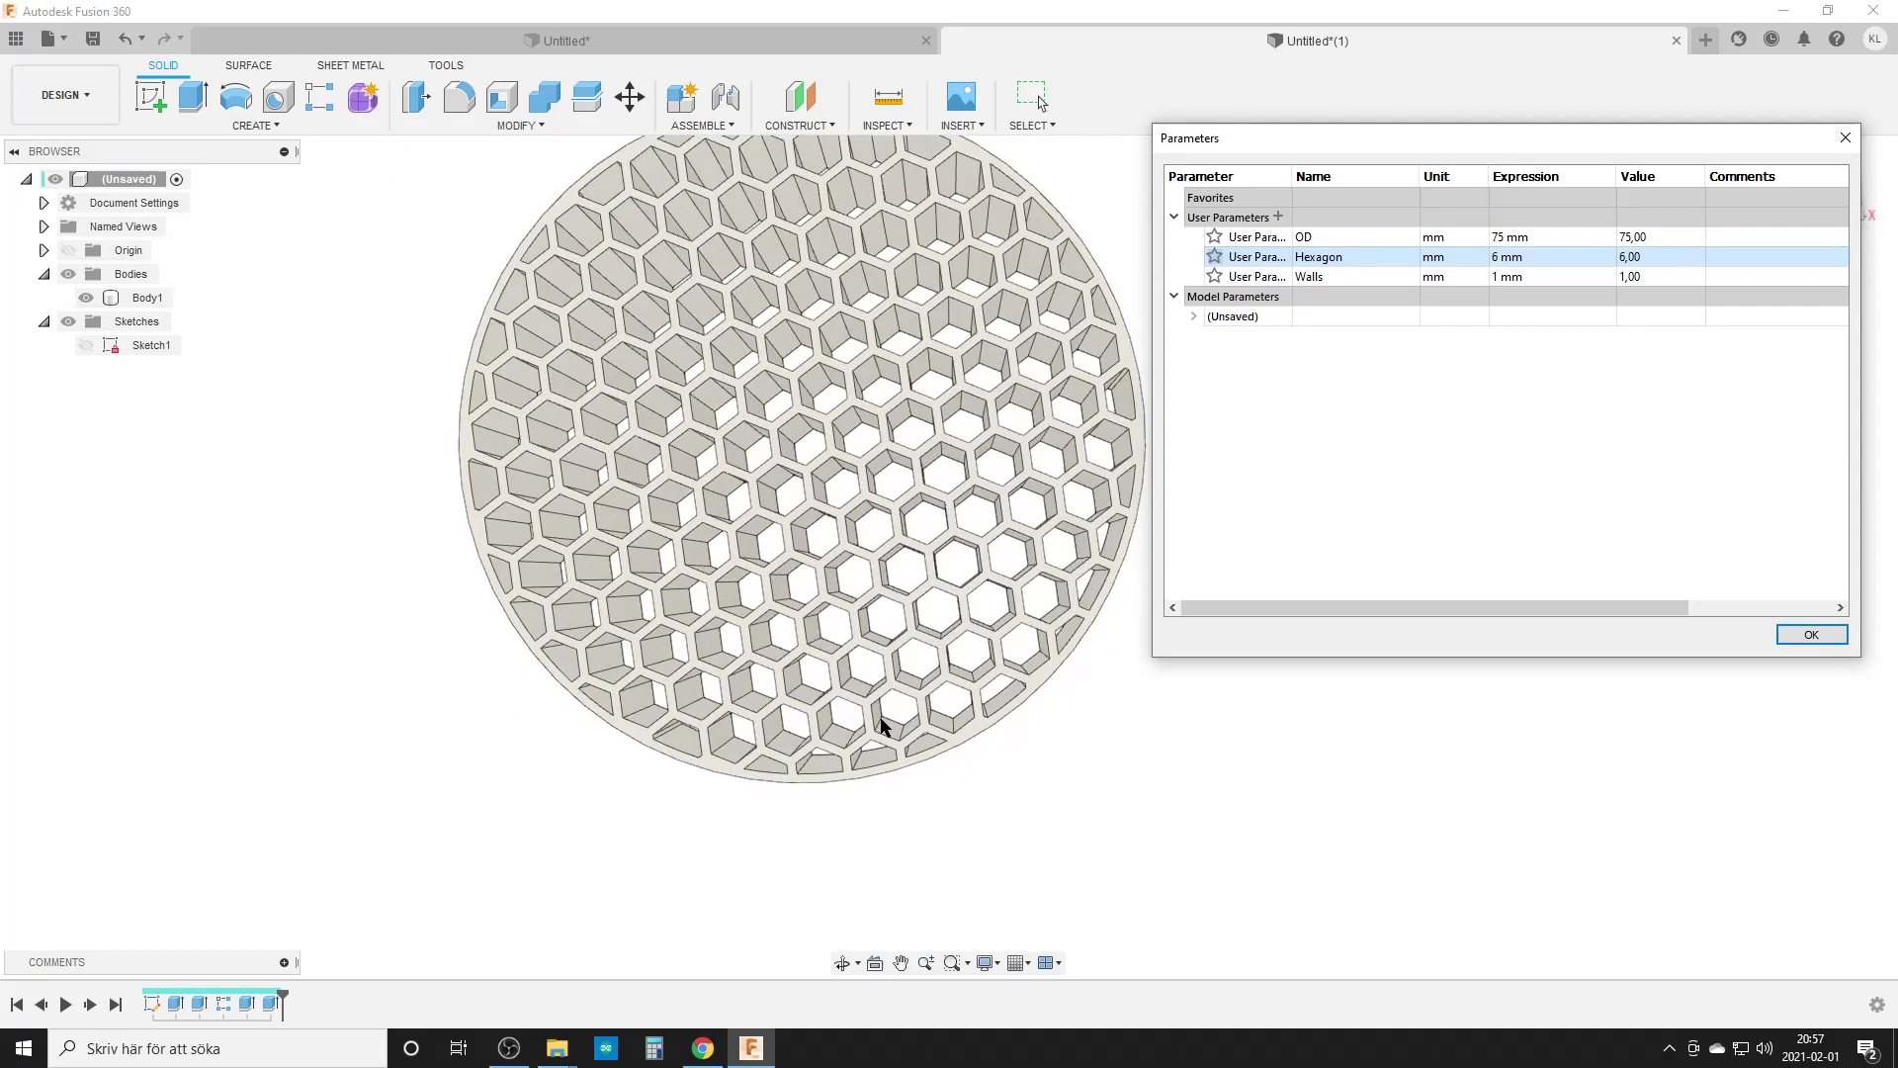
mouse_move(880, 722)
shift+middle_down()
mouse_move(869, 627)
mouse_move(847, 721)
shift+middle_up()
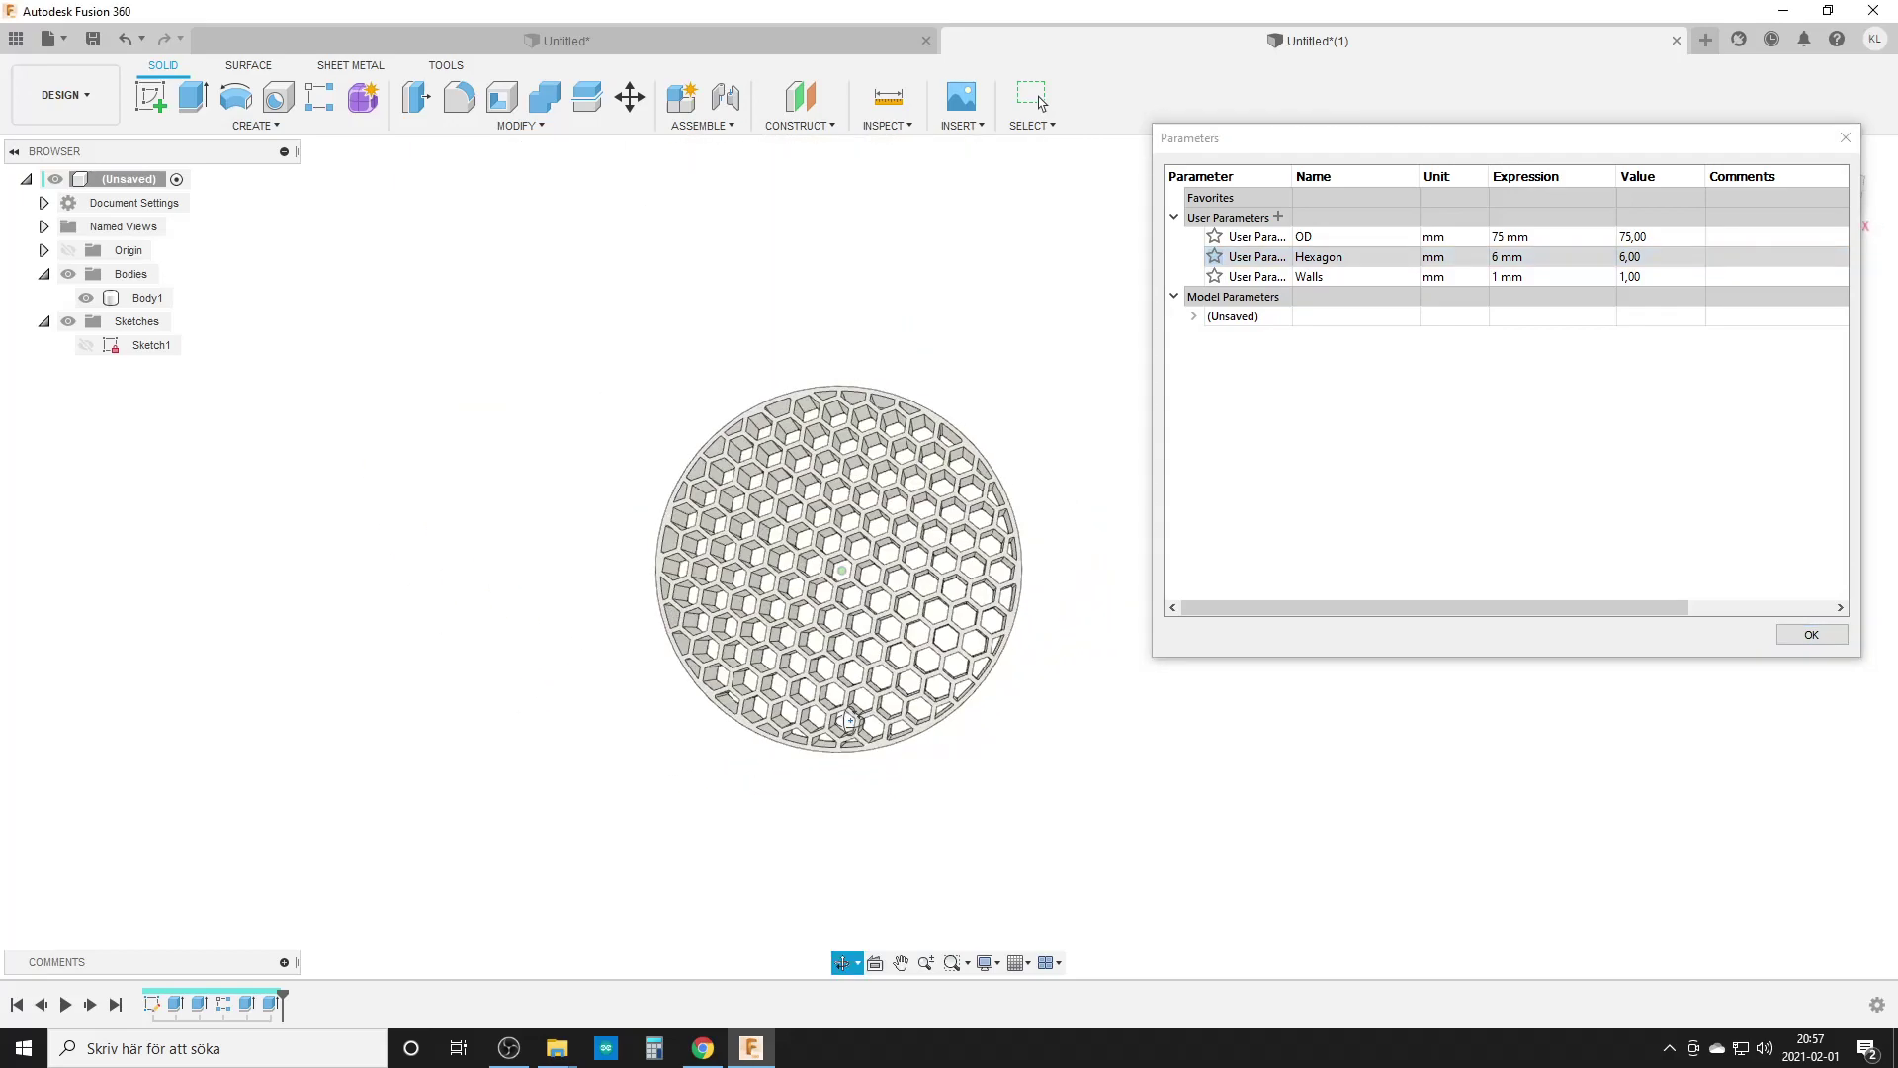
scroll(845, 726, up, 3)
scroll(840, 746, up, 3)
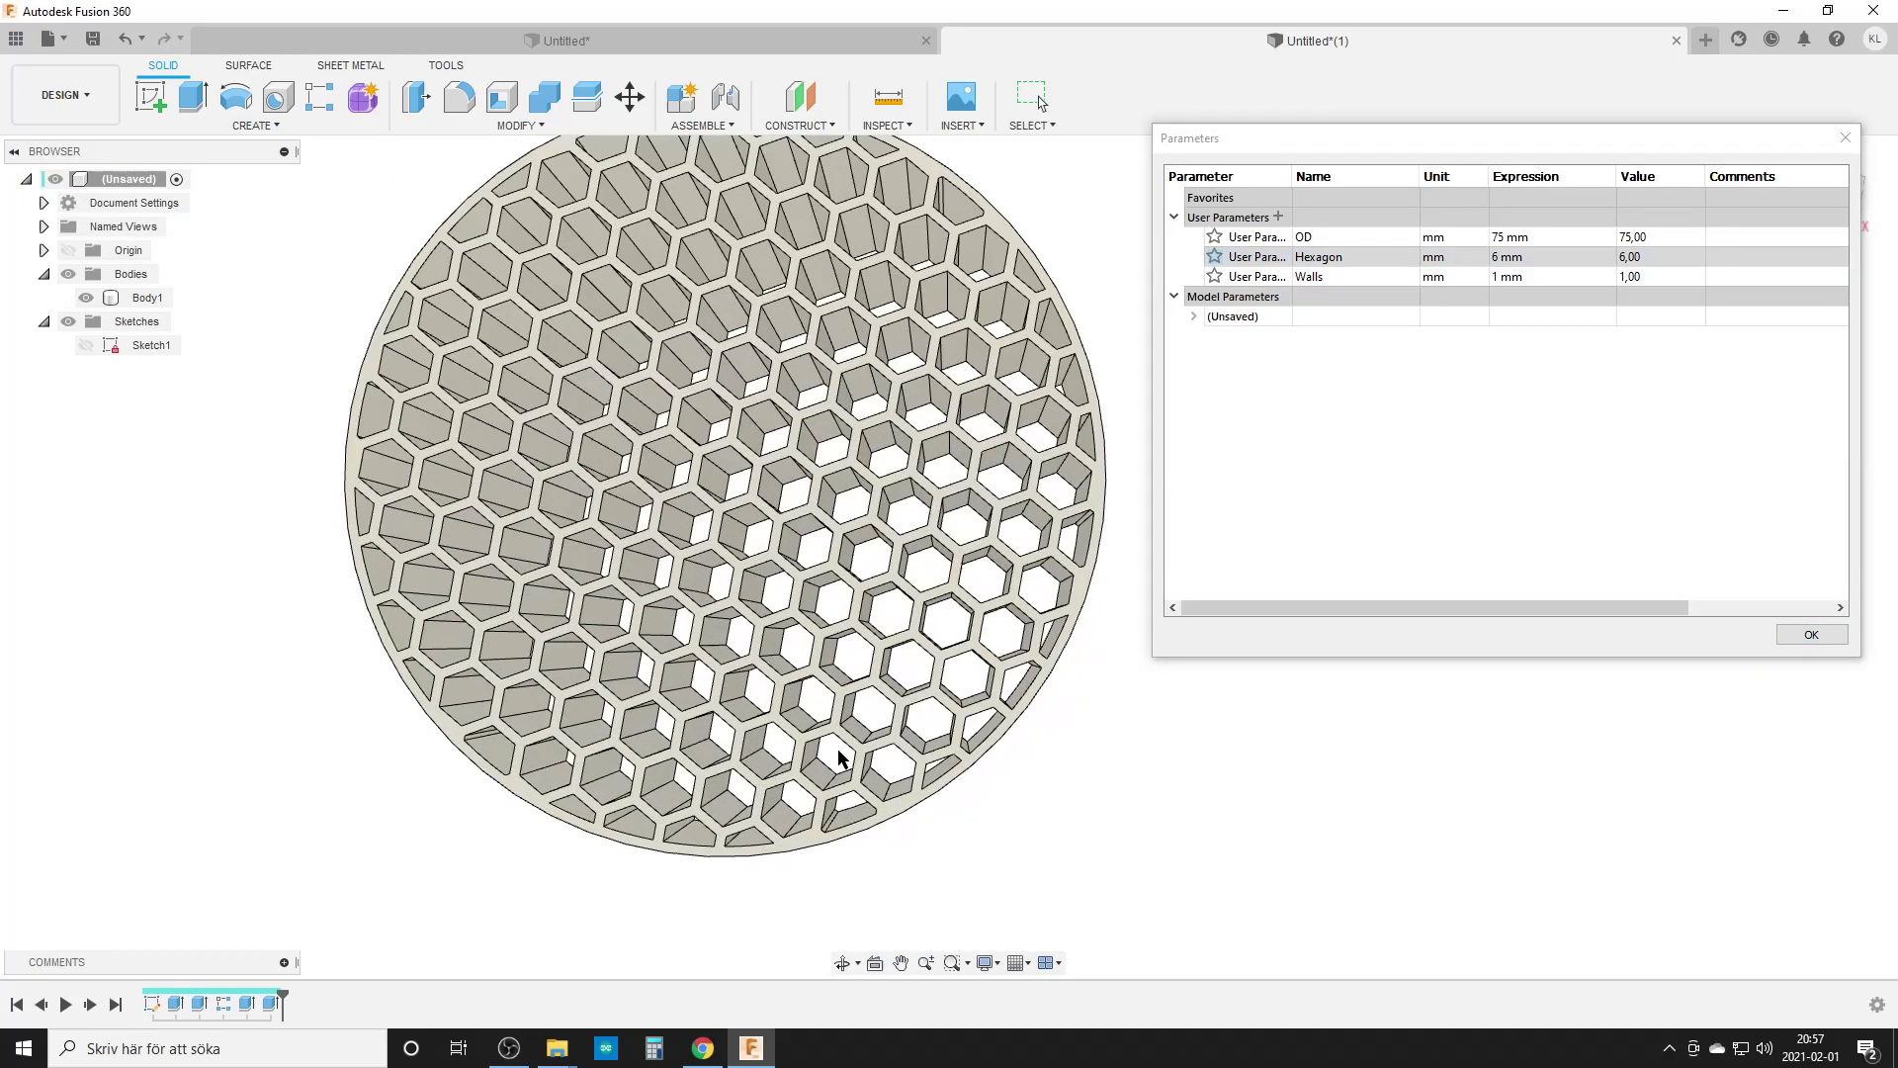
scroll(852, 791, down, 3)
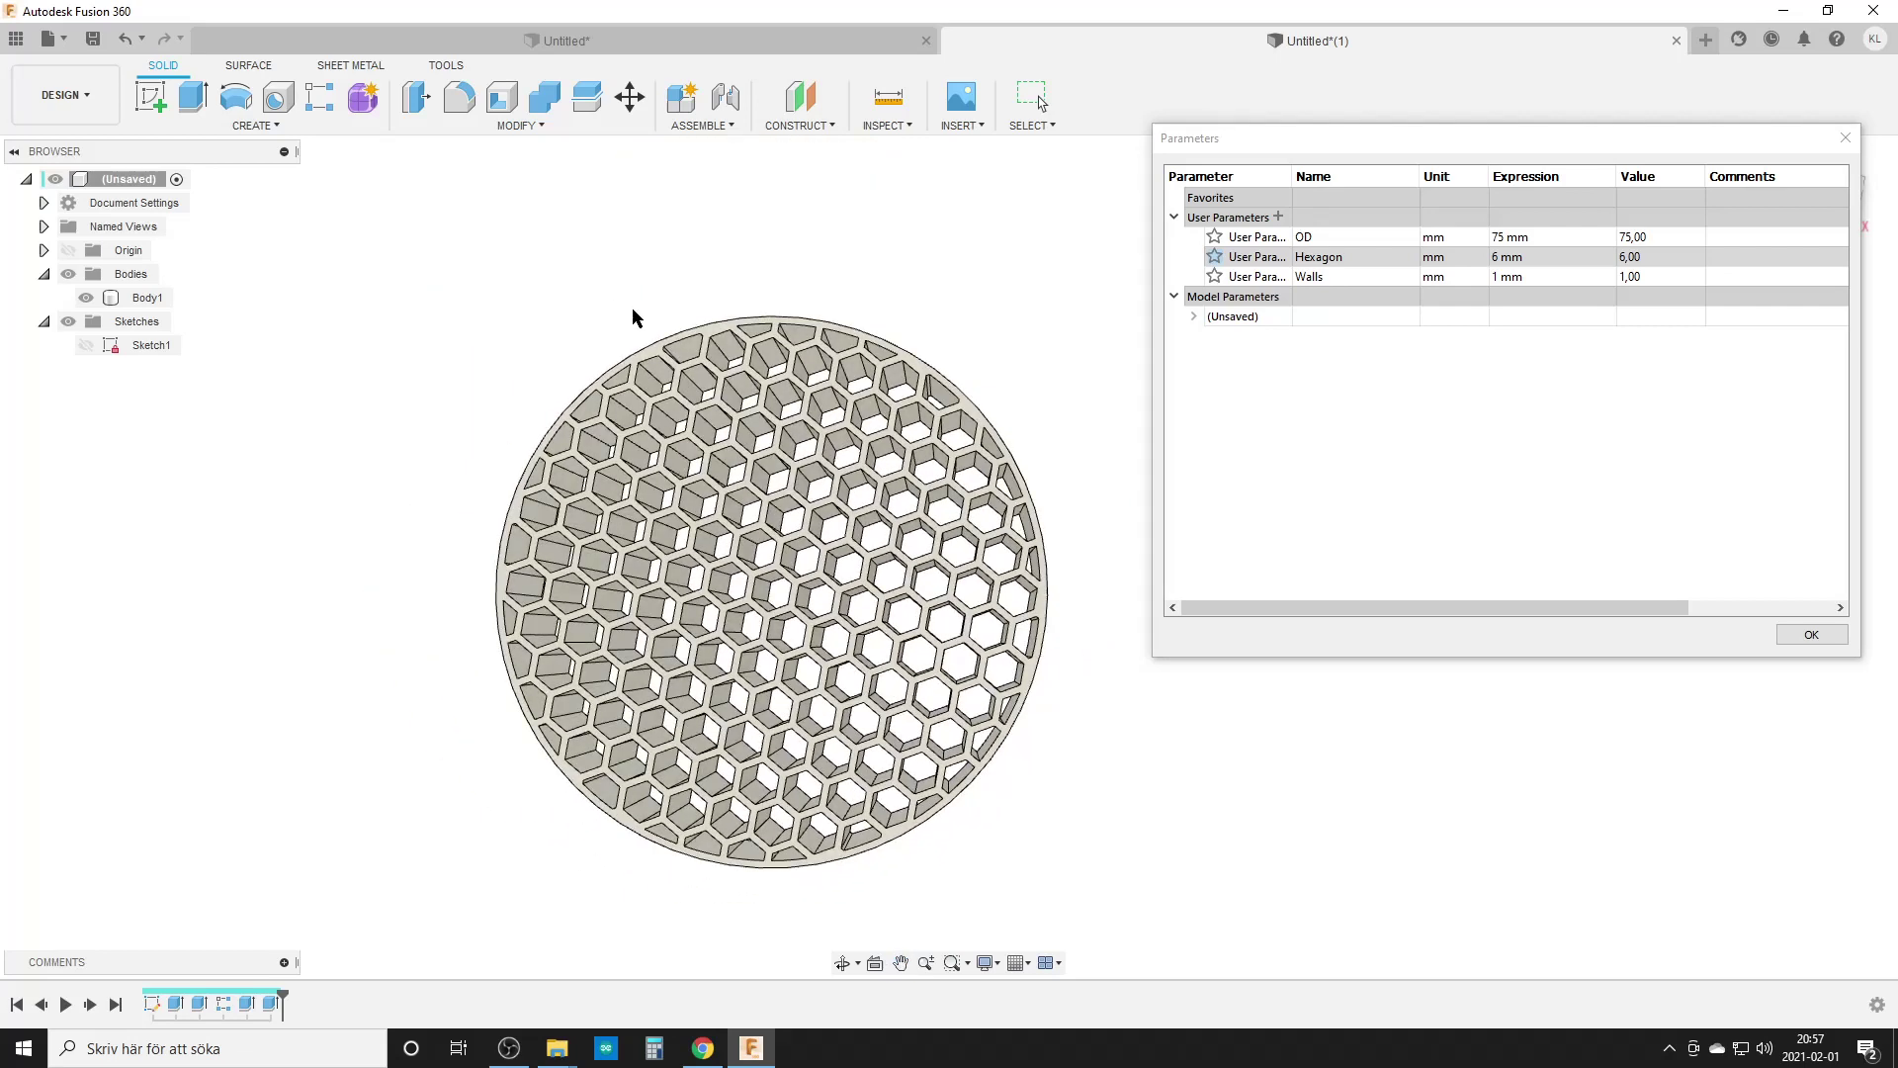